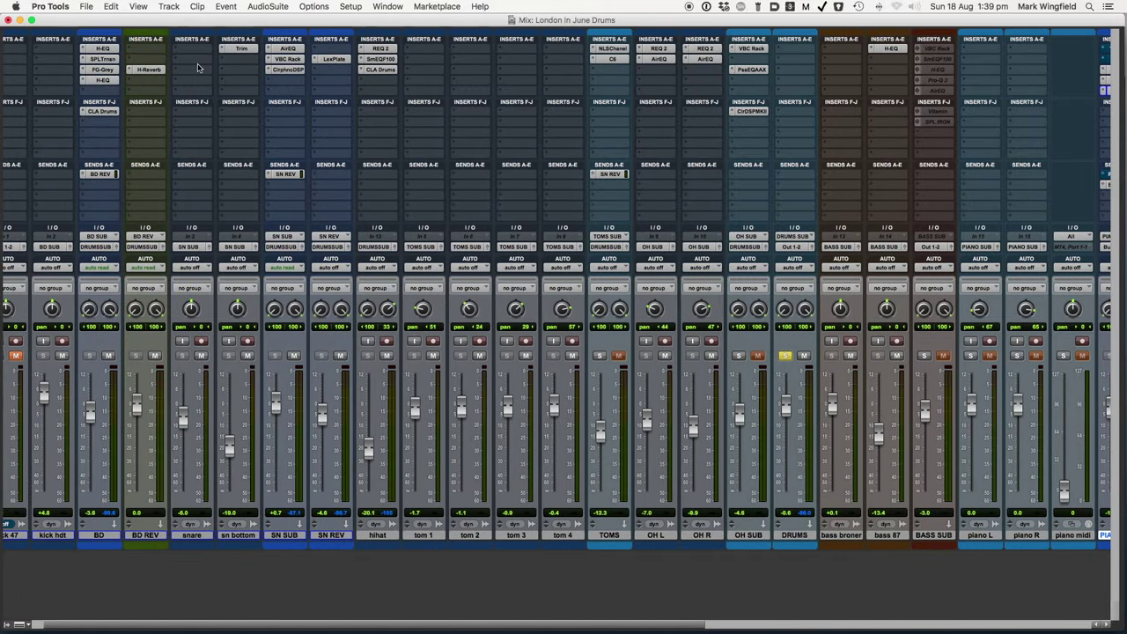
Step: Browse the multichannel plug-in list for the empty SN SUB insert, examining the Reverb and EQ categories and the manufacturer list
left_click(270, 83)
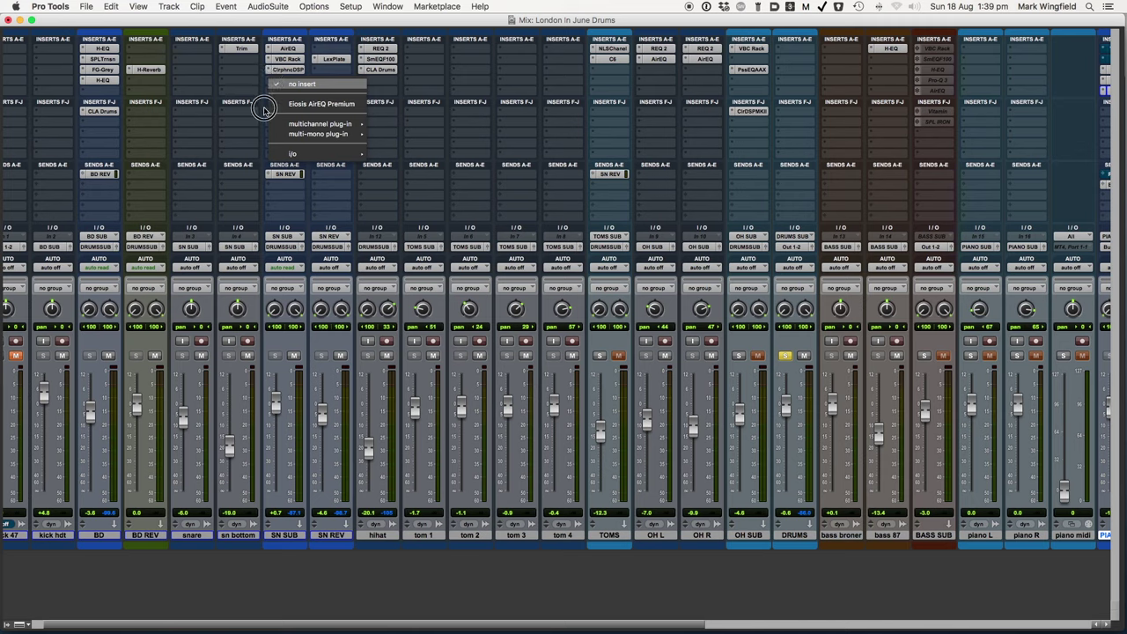
mouse_move(280, 125)
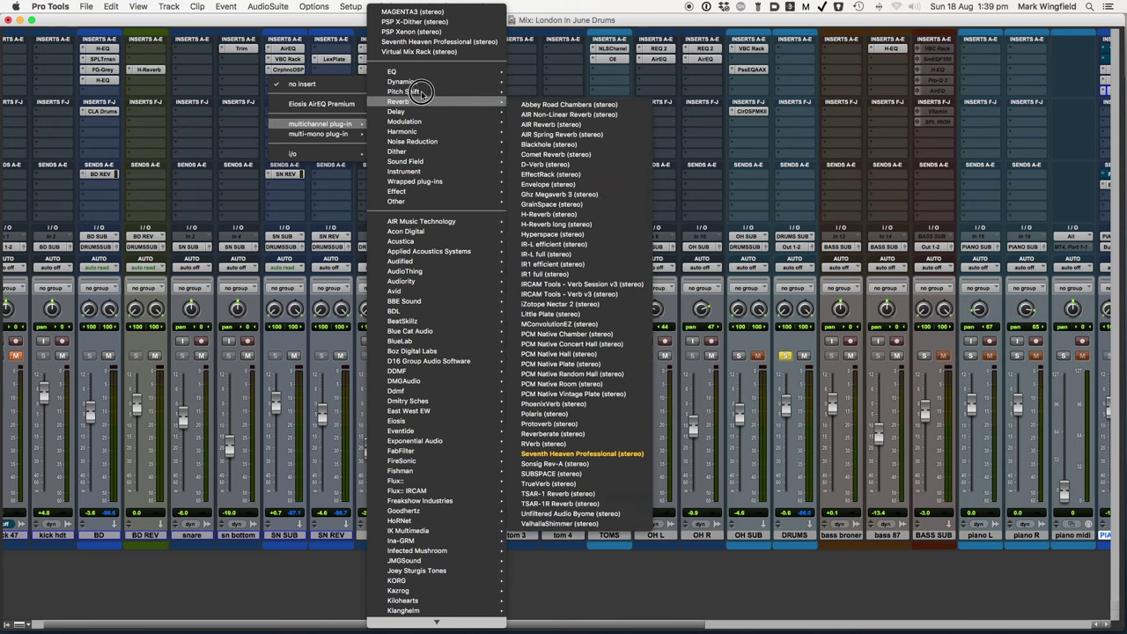
mouse_move(419, 73)
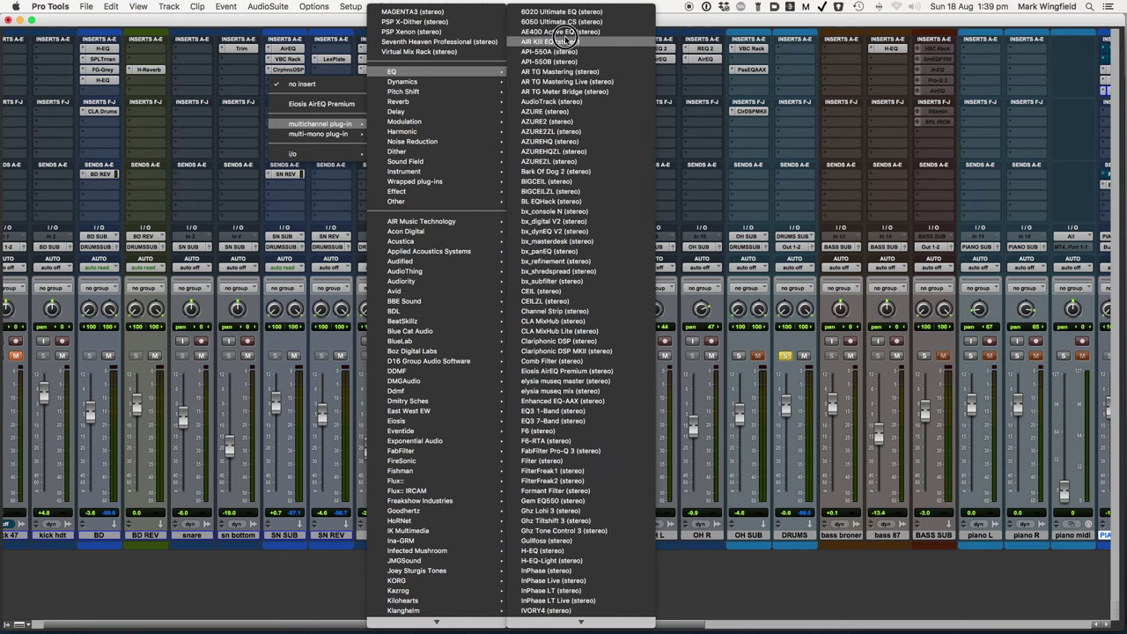
mouse_move(568, 626)
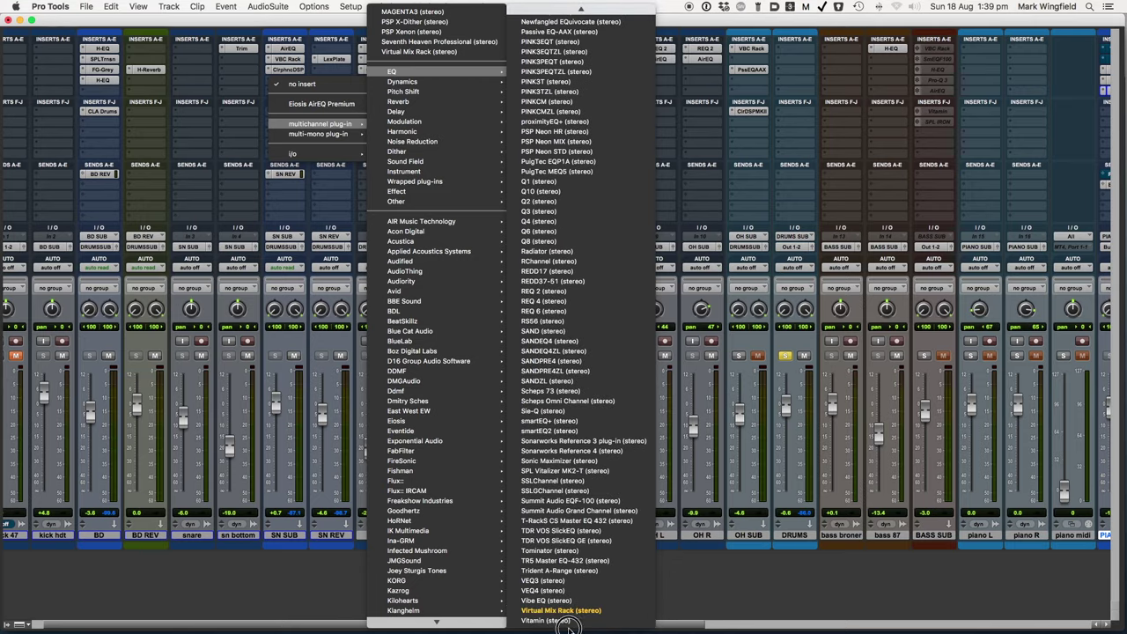
mouse_move(564, 7)
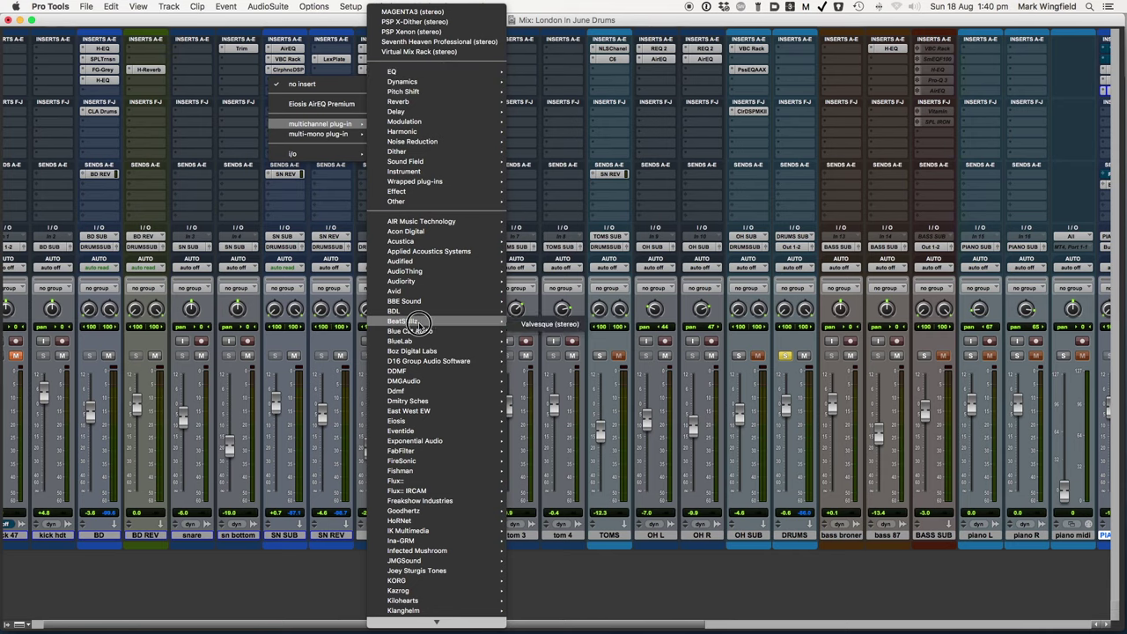
mouse_move(426, 327)
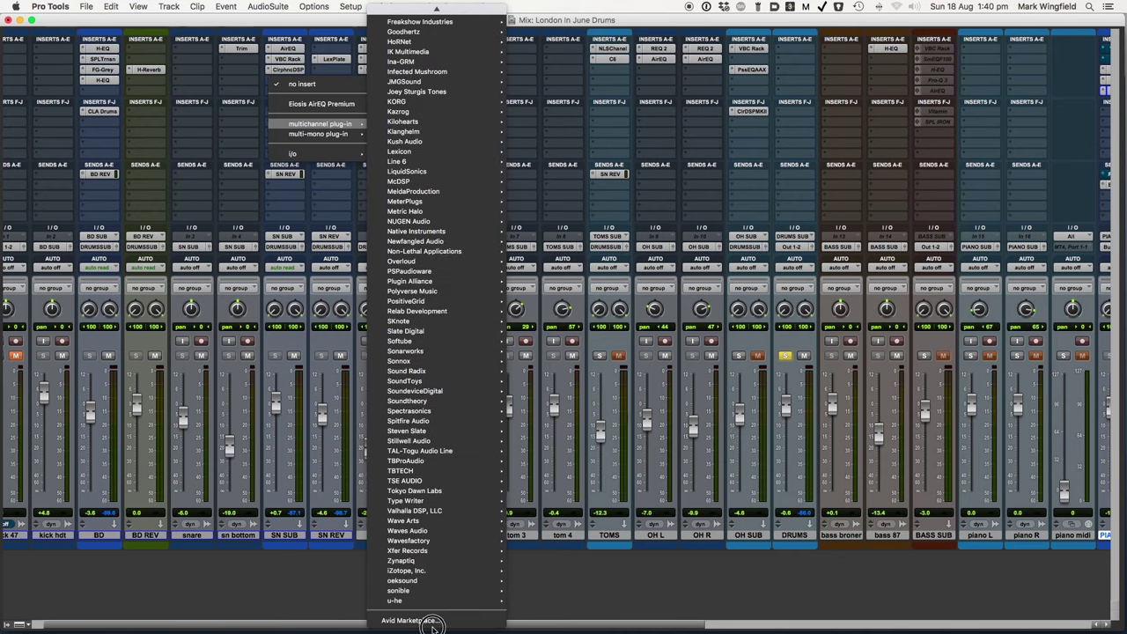
mouse_move(428, 530)
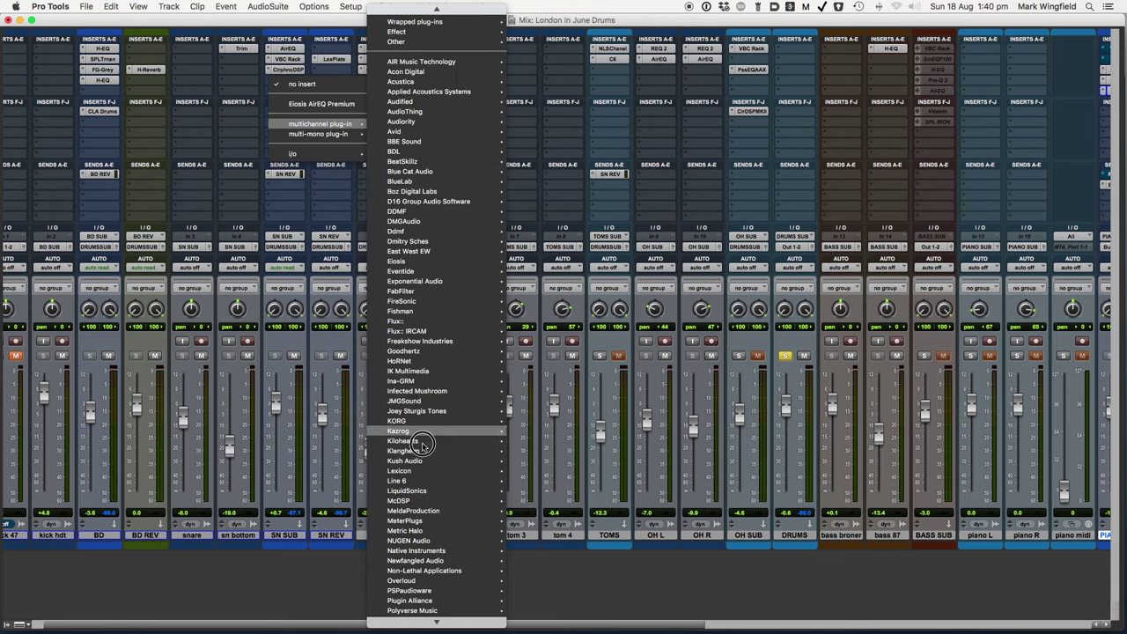
mouse_move(467, 263)
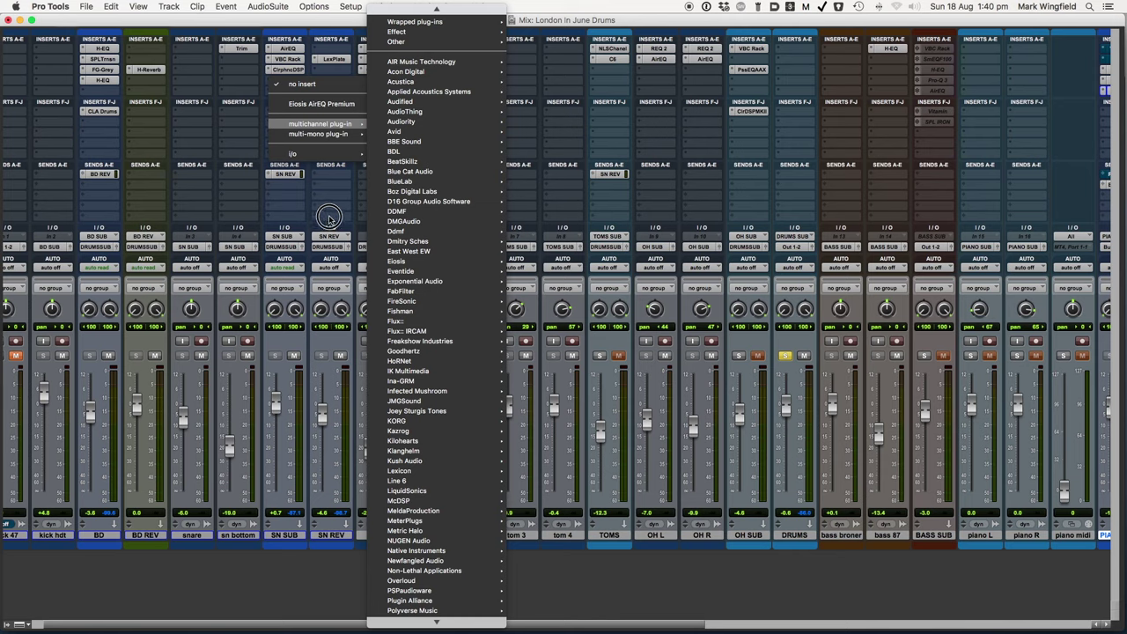
left_click(329, 216)
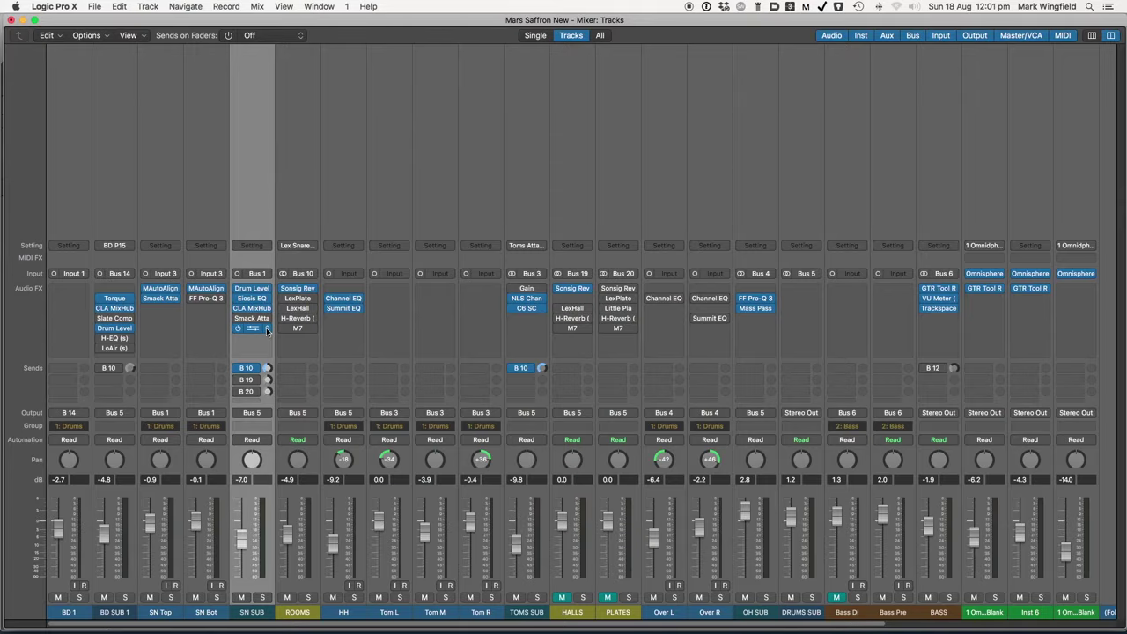
Step: Switch to Logic Pro X and examine the custom plug-in folders for an SN SUB slot, including EQ Dynamic and Imagers
left_click(267, 330)
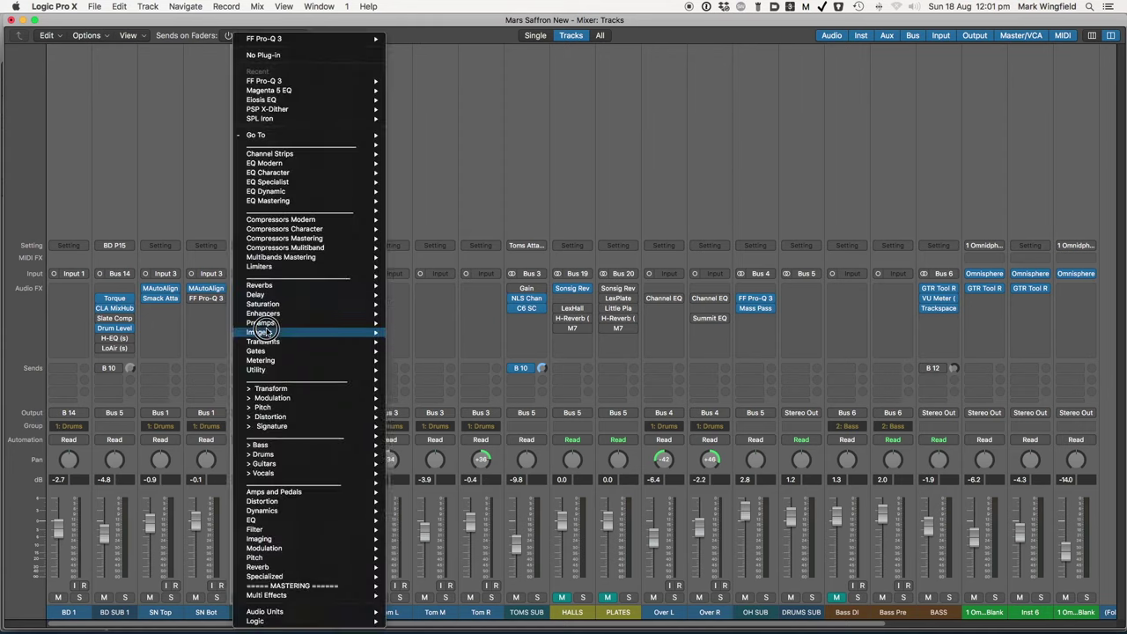
mouse_move(273, 373)
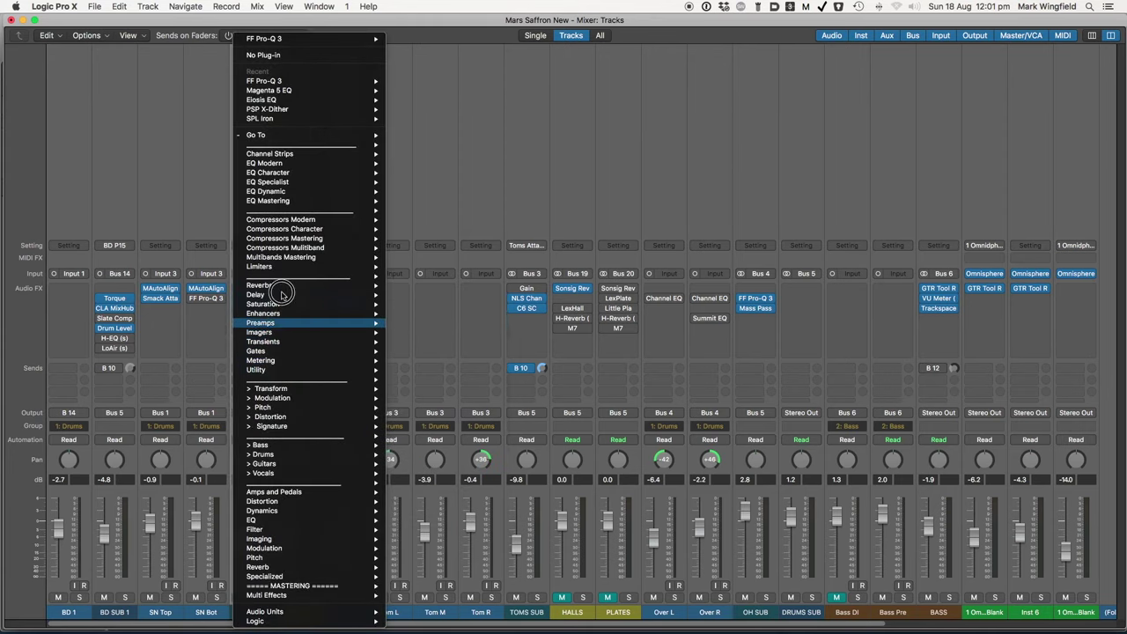
mouse_move(276, 219)
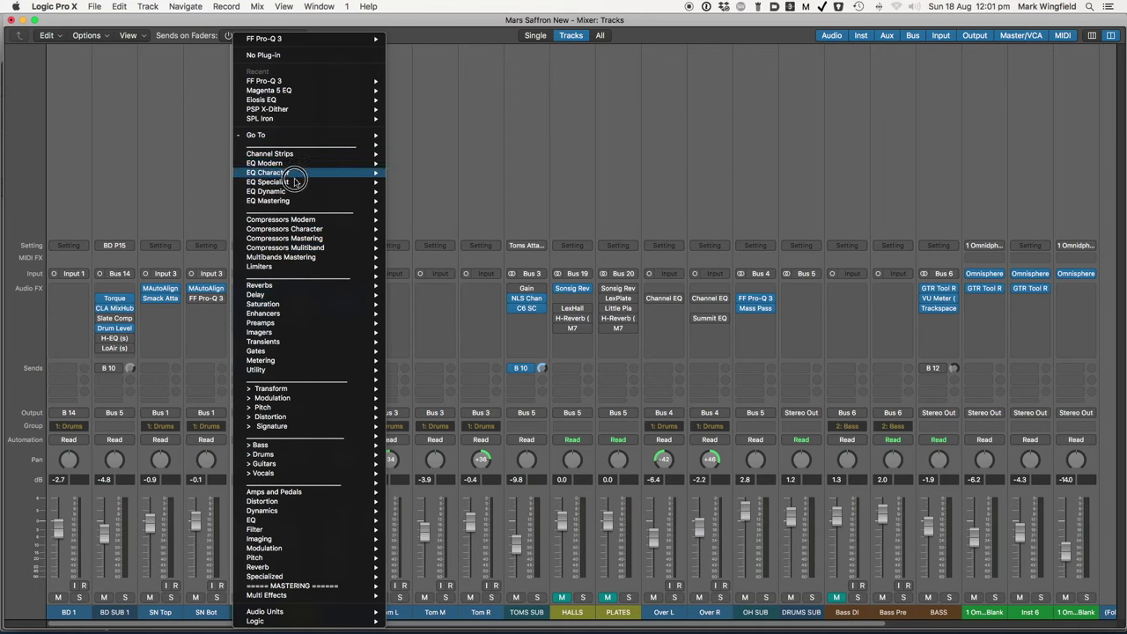
mouse_move(282, 192)
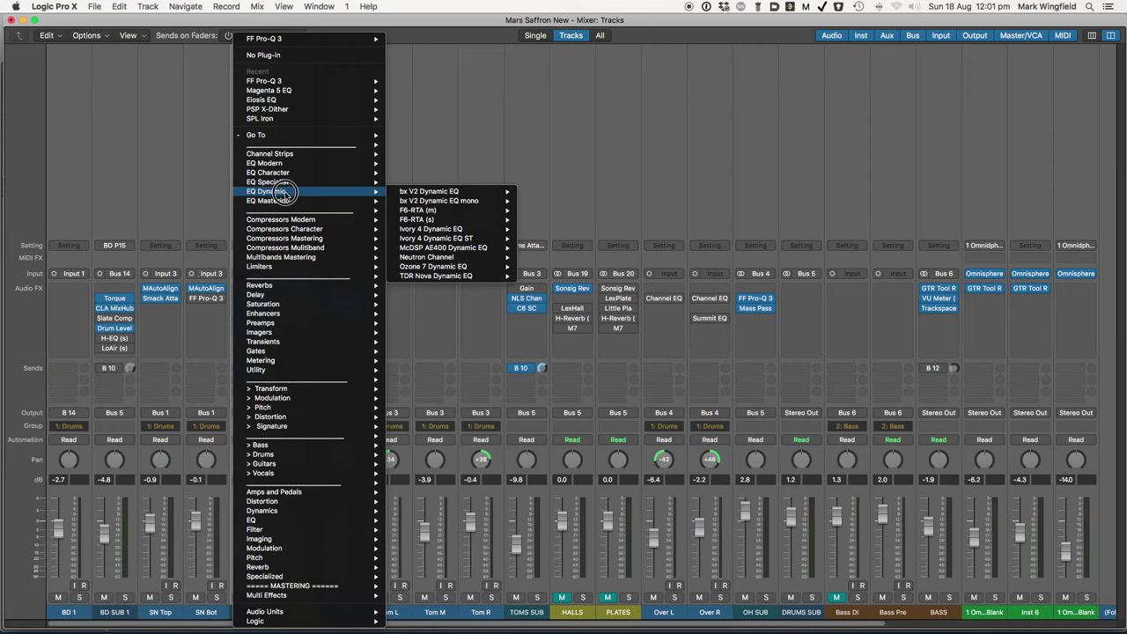
mouse_move(437, 247)
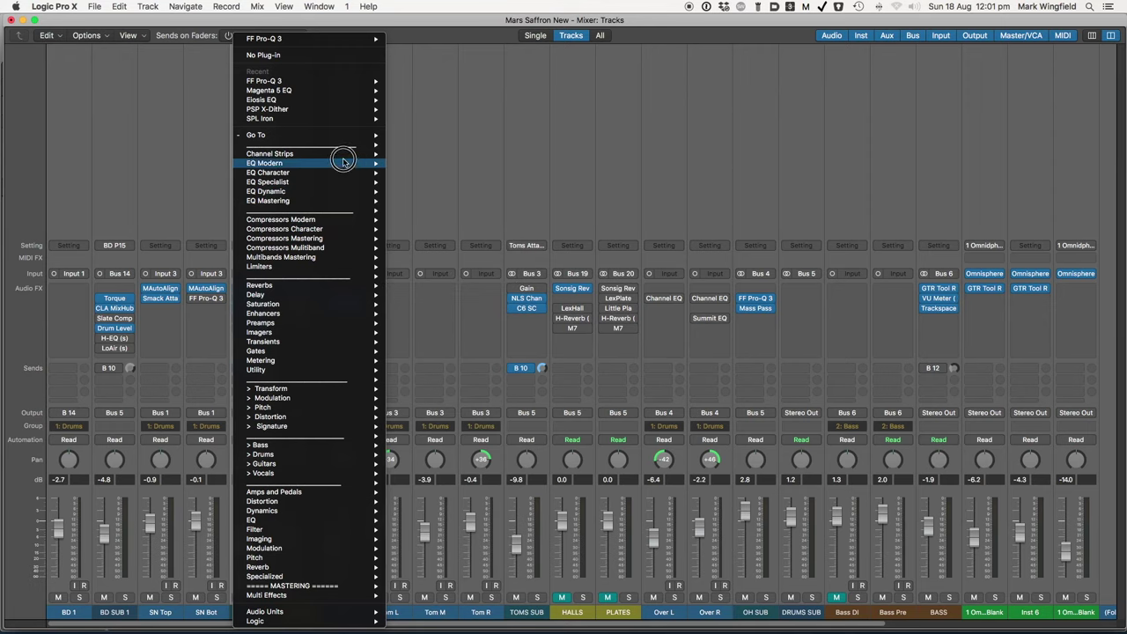
mouse_move(304, 153)
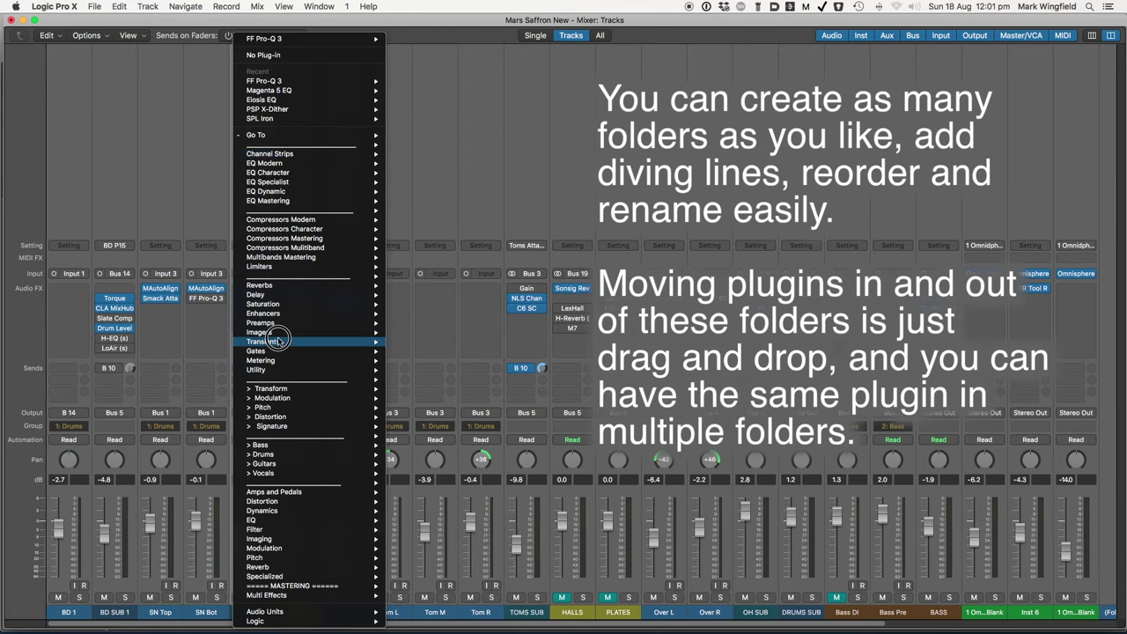
mouse_move(282, 332)
mouse_move(481, 476)
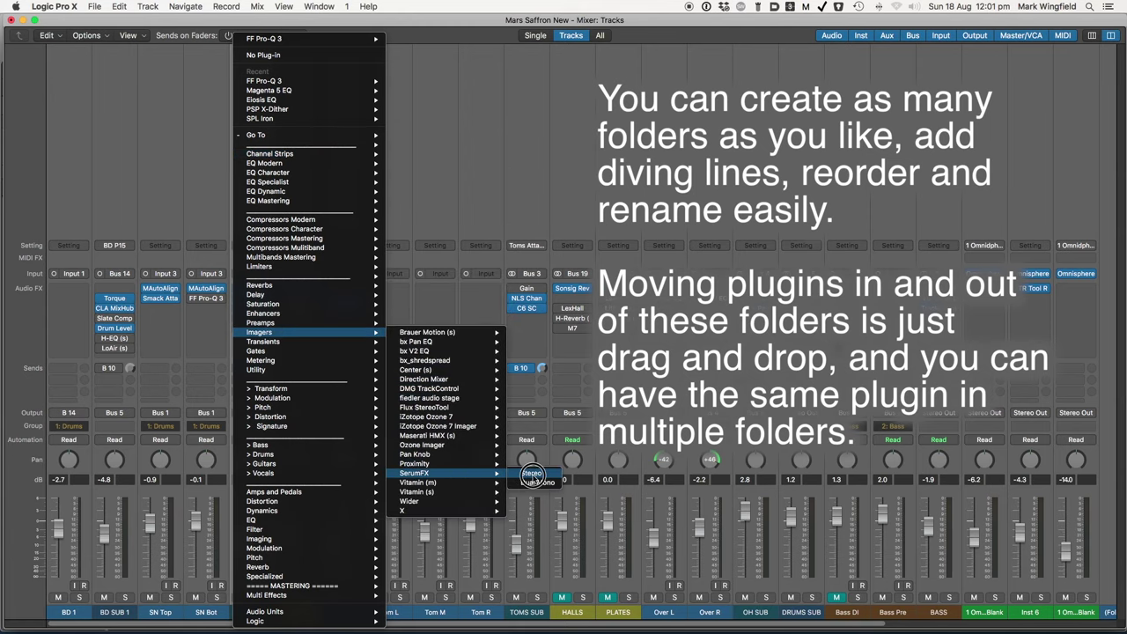
left_click(639, 7)
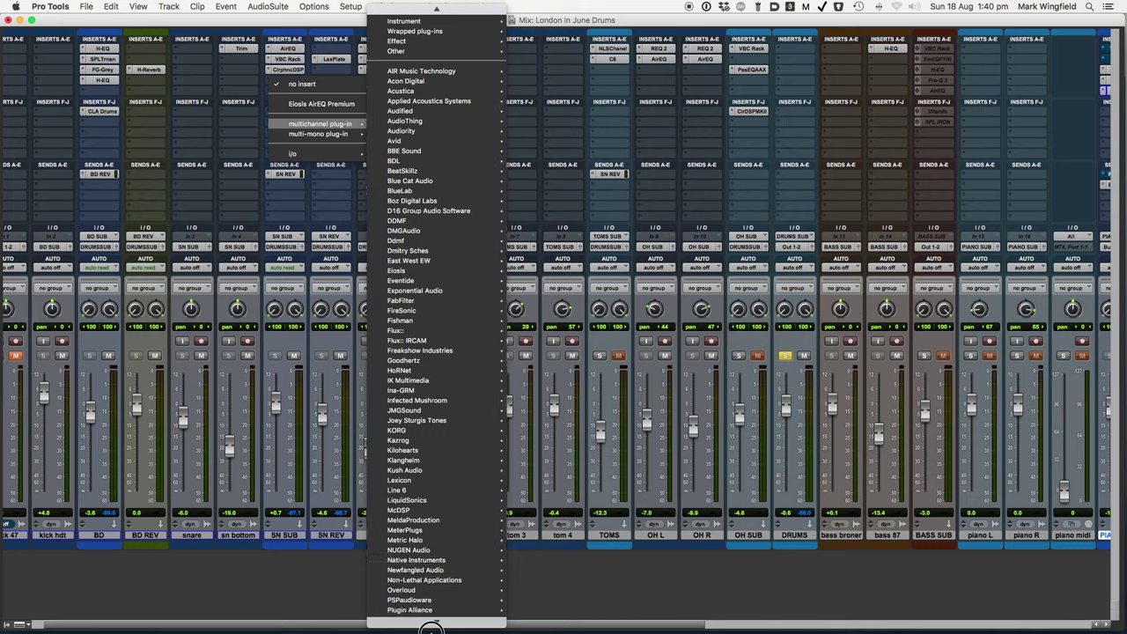
Step: Compare the manufacturer plug-in list in Pro Tools with the EQ Specialist and EQ Modern folders in Logic Pro X
scroll(430, 617, "down", 15)
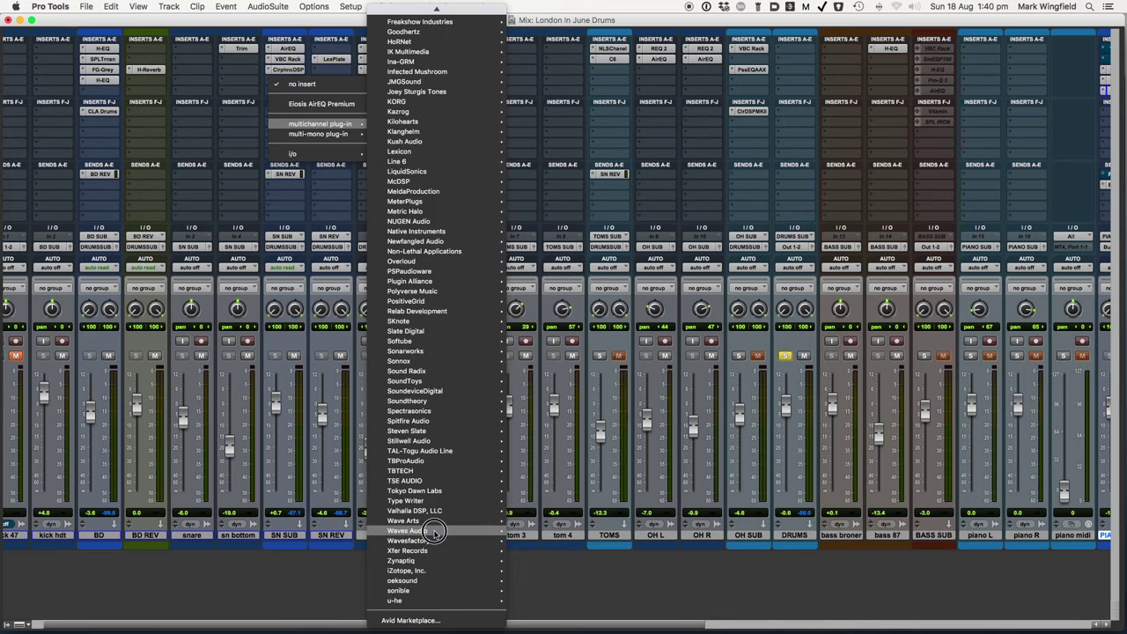
mouse_move(429, 531)
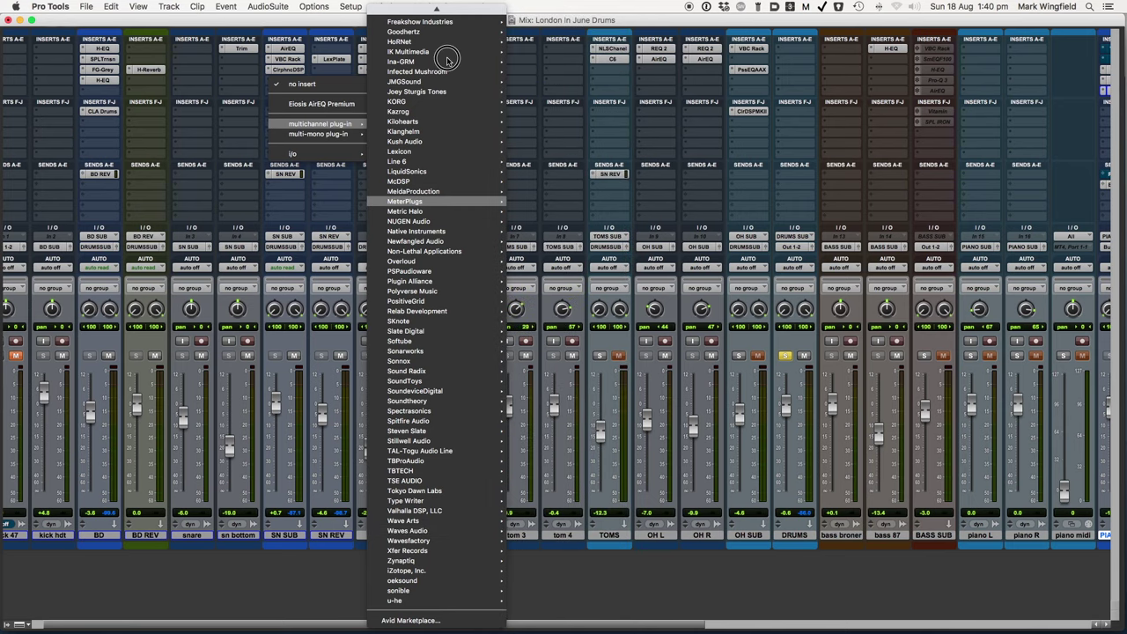
mouse_move(445, 5)
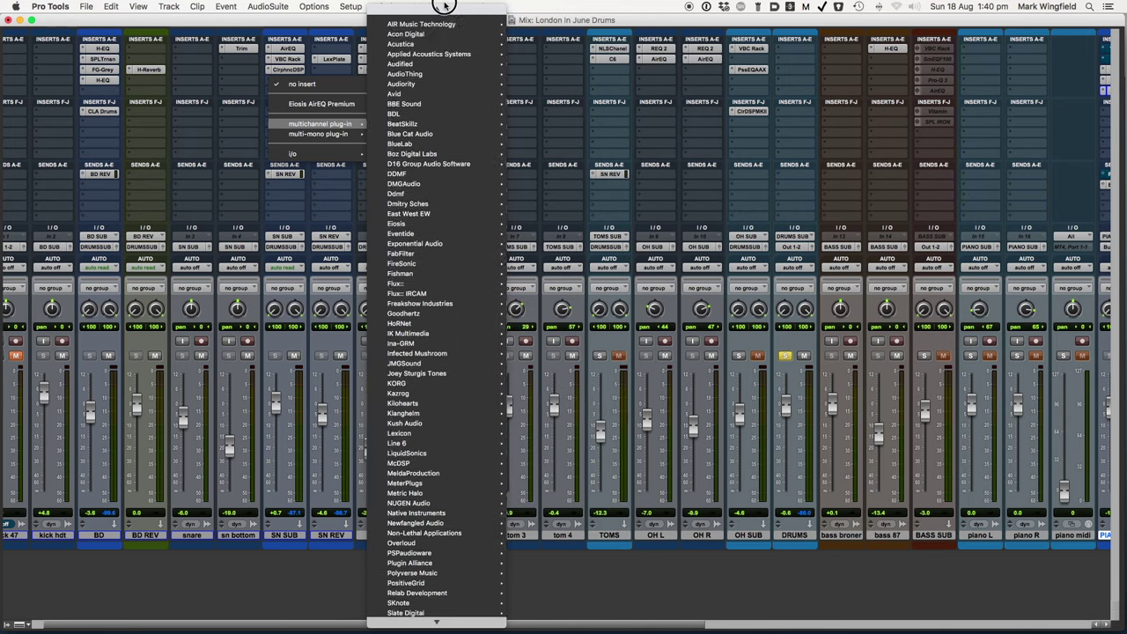
mouse_move(431, 401)
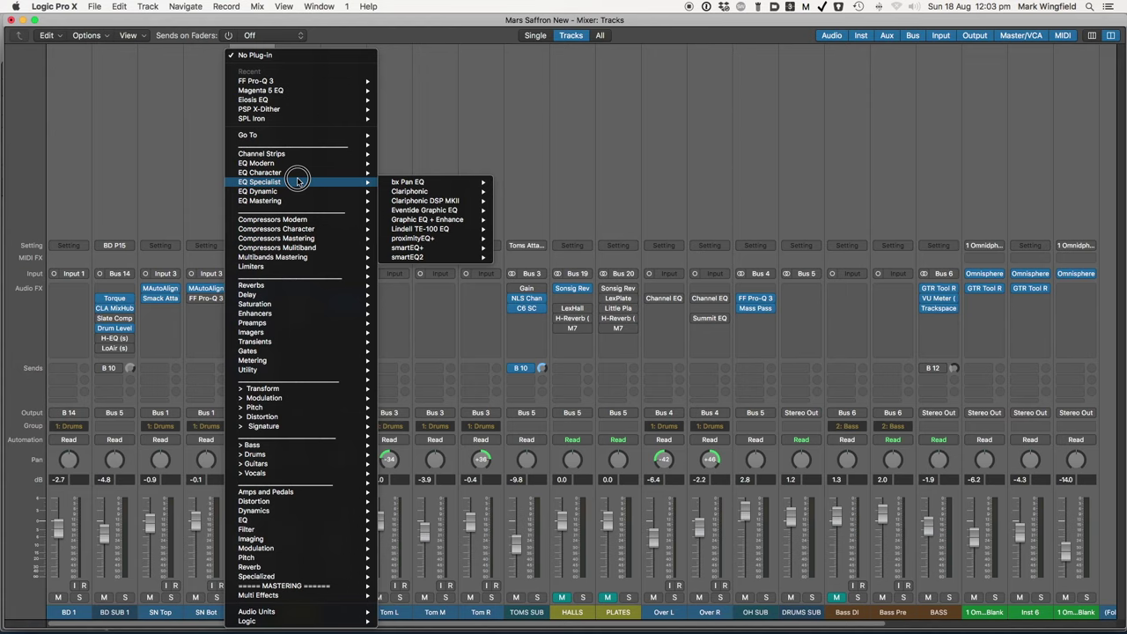
mouse_move(290, 165)
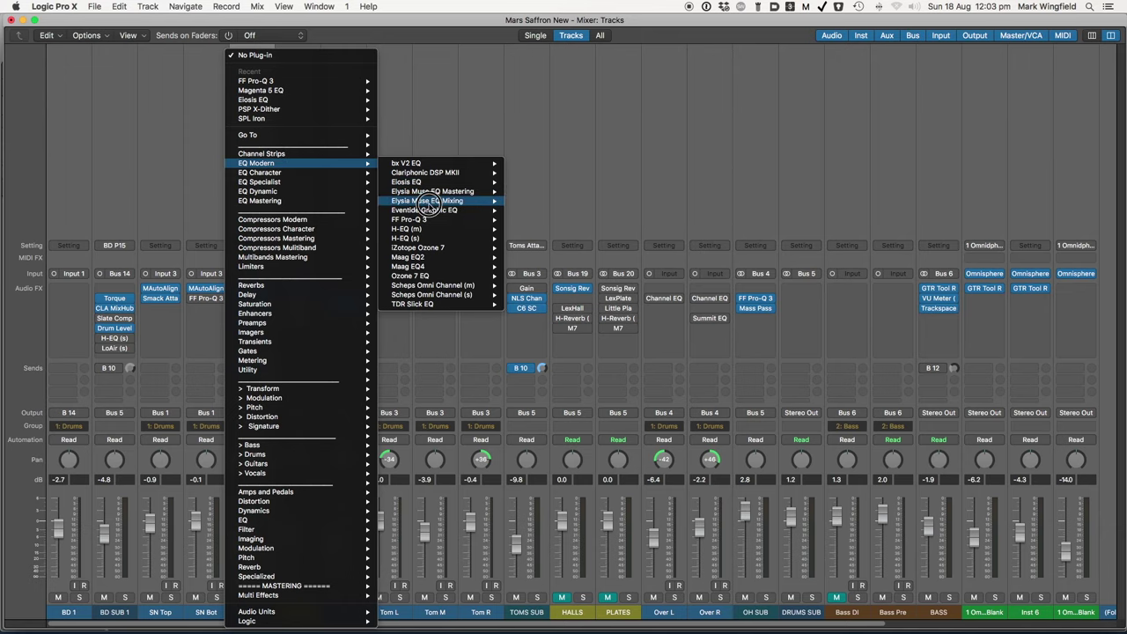
left_click(675, 188)
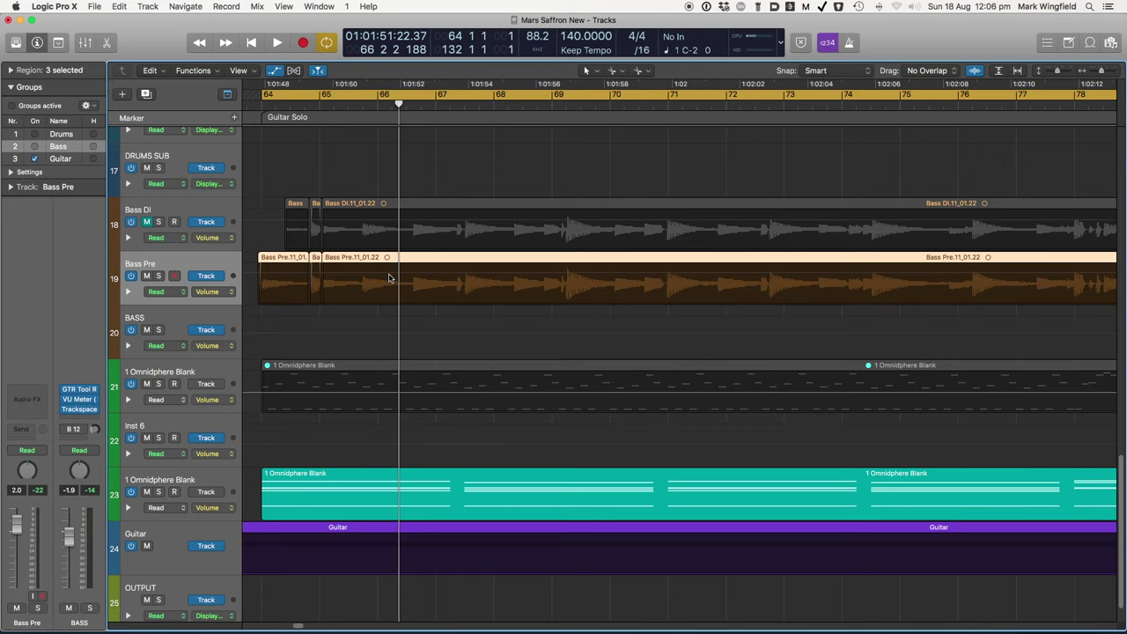
Step: Record volume automation on the Bass Pre track in Touch mode from about bar 66 to bar 72, and return the track to Read
key("ctrl+super+t")
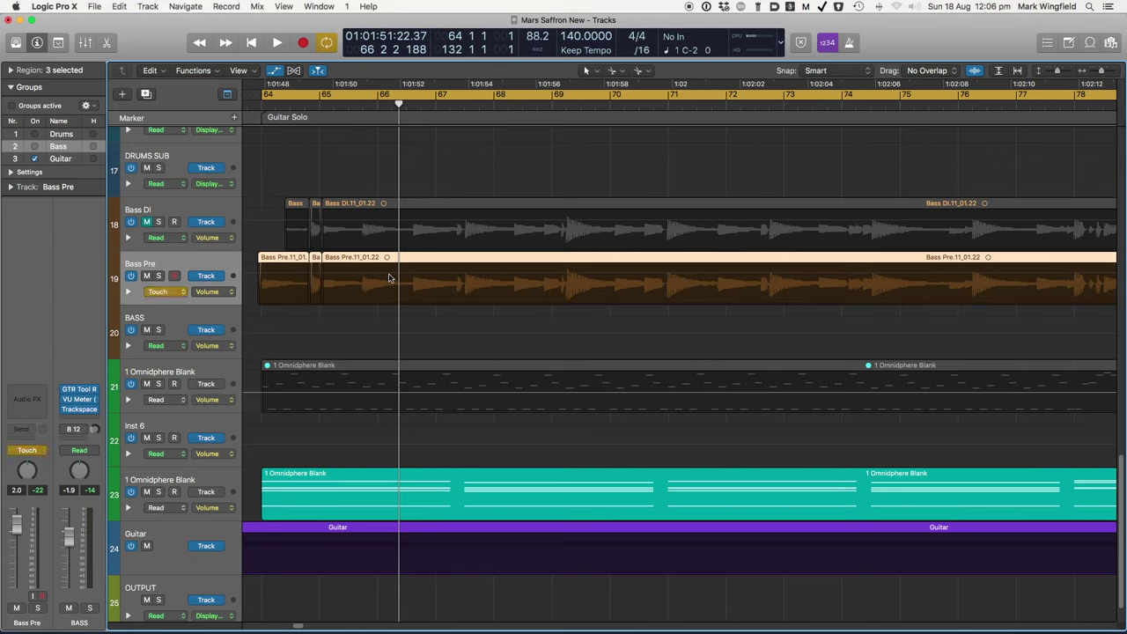
key("space")
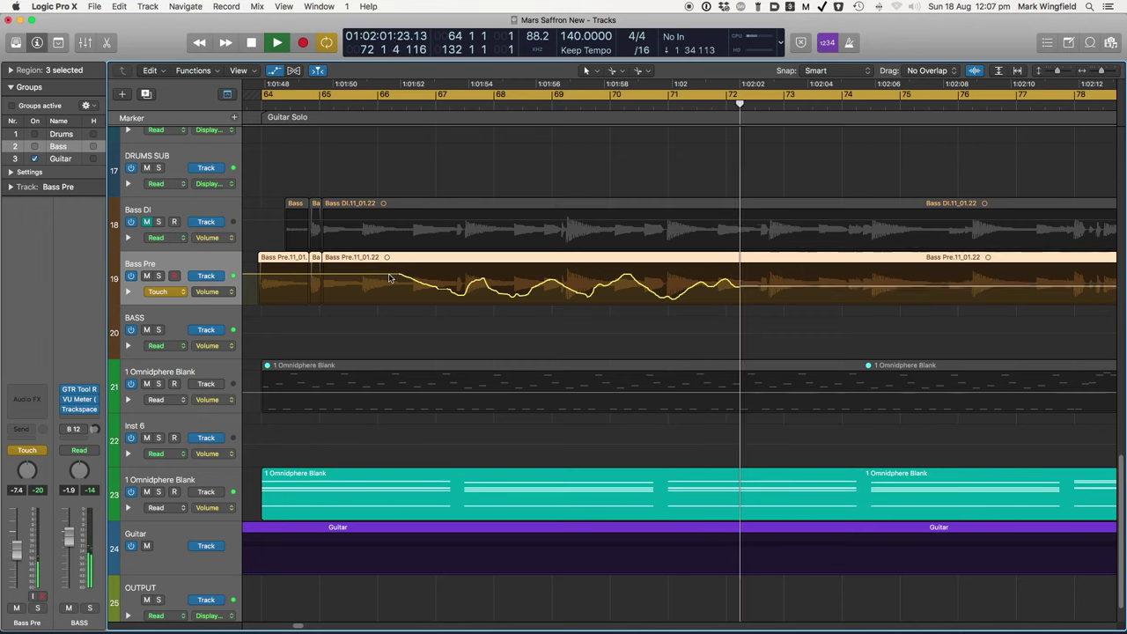
key("space")
key("ctrl+super+r")
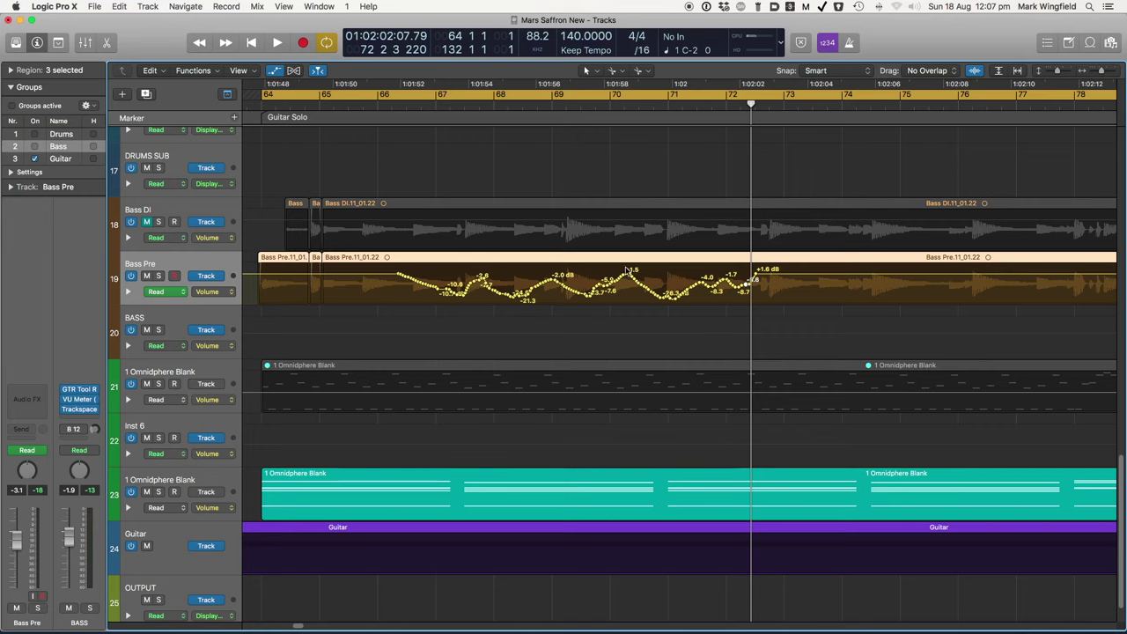
Step: Shift the Bass Pre volume automation after bar 70 about half a bar earlier, and raise the section around bar 71 to peak at +1.3 dB
left_click_drag(626, 269, 663, 289)
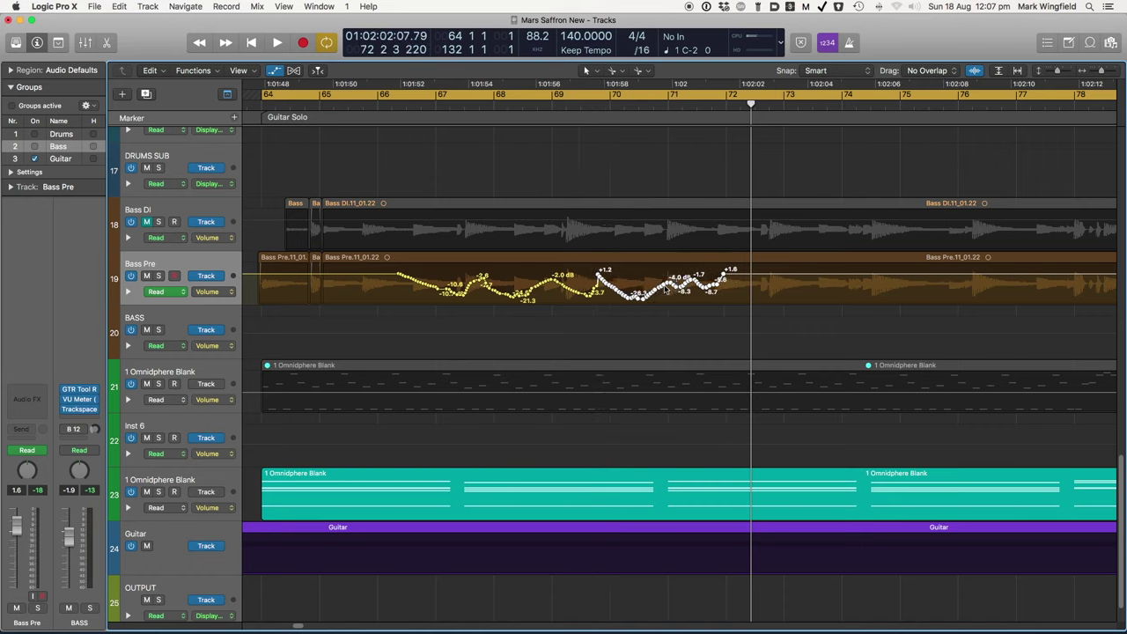
left_click(759, 267)
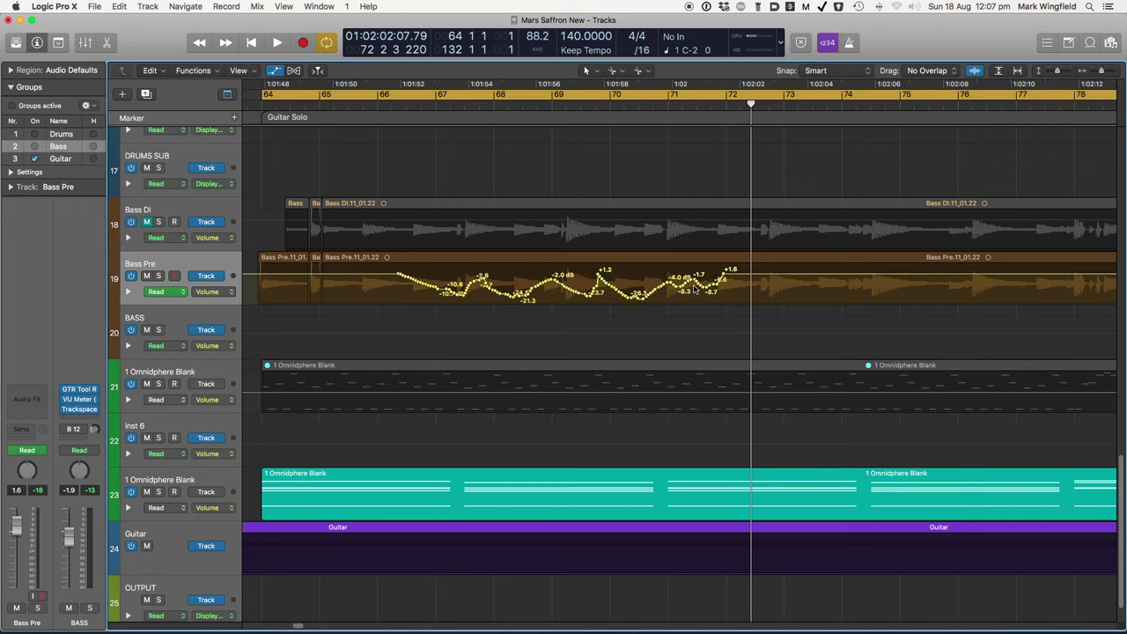
left_click_drag(647, 279, 669, 267)
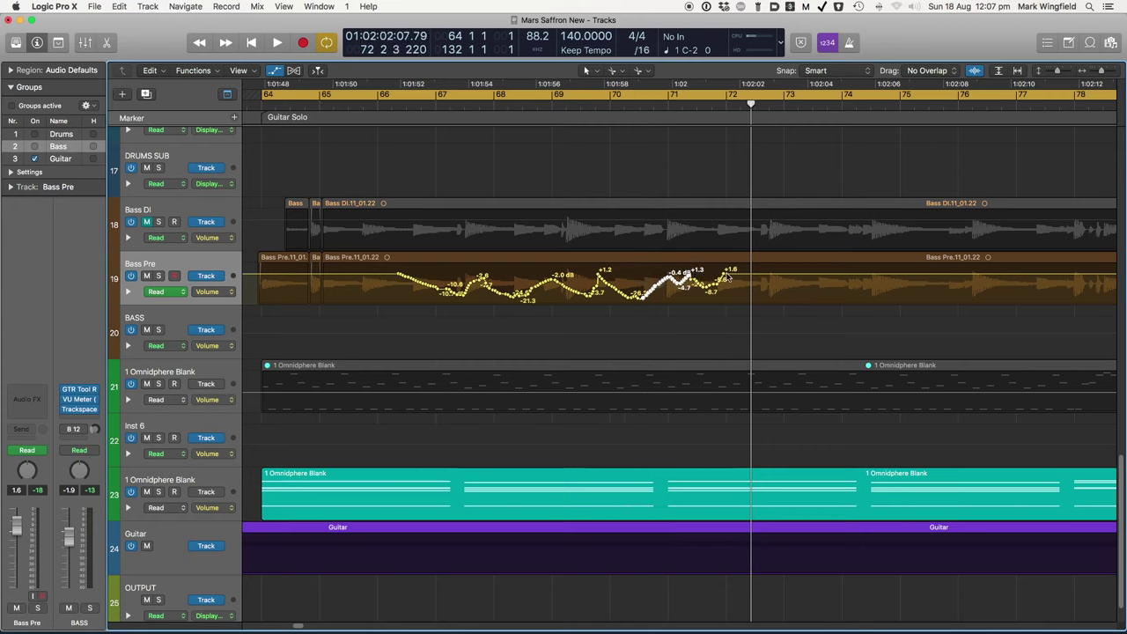
Step: Move the final Bass Pre volume point just past bar 72 at -0.1 dB, and bend the segment leading into it with the Automation Curve Tool
left_click(725, 273)
mouse_move(726, 275)
left_mouse_down()
mouse_move(842, 272)
mouse_move(720, 271)
mouse_move(792, 272)
mouse_move(719, 272)
mouse_move(761, 272)
mouse_move(723, 273)
mouse_move(734, 266)
mouse_move(734, 299)
mouse_move(735, 262)
mouse_move(738, 279)
left_mouse_up()
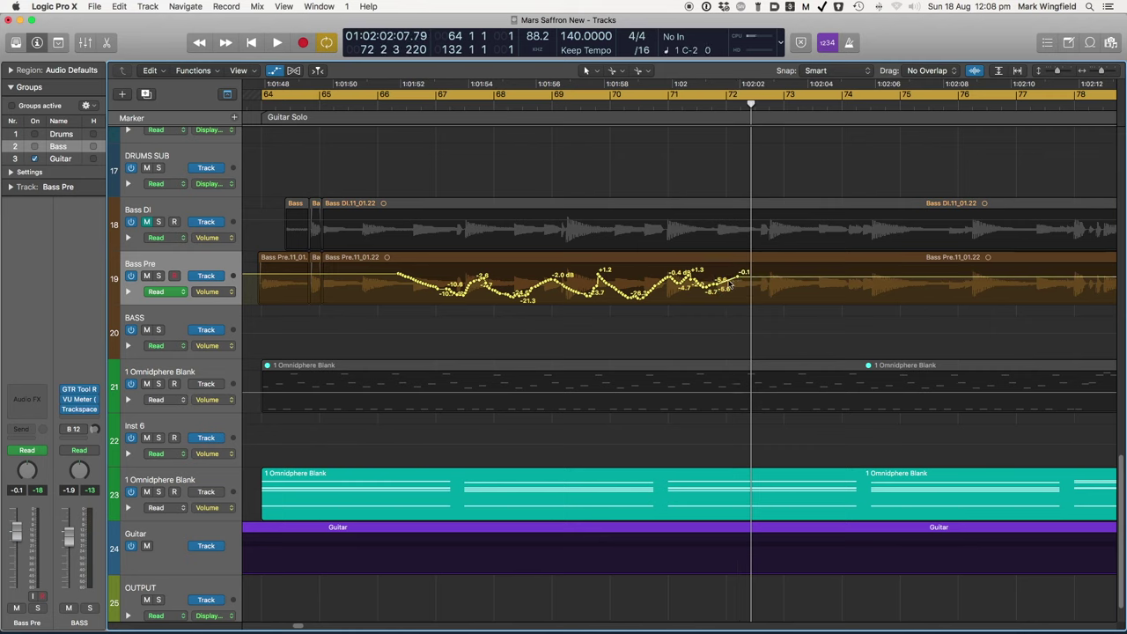
key("t")
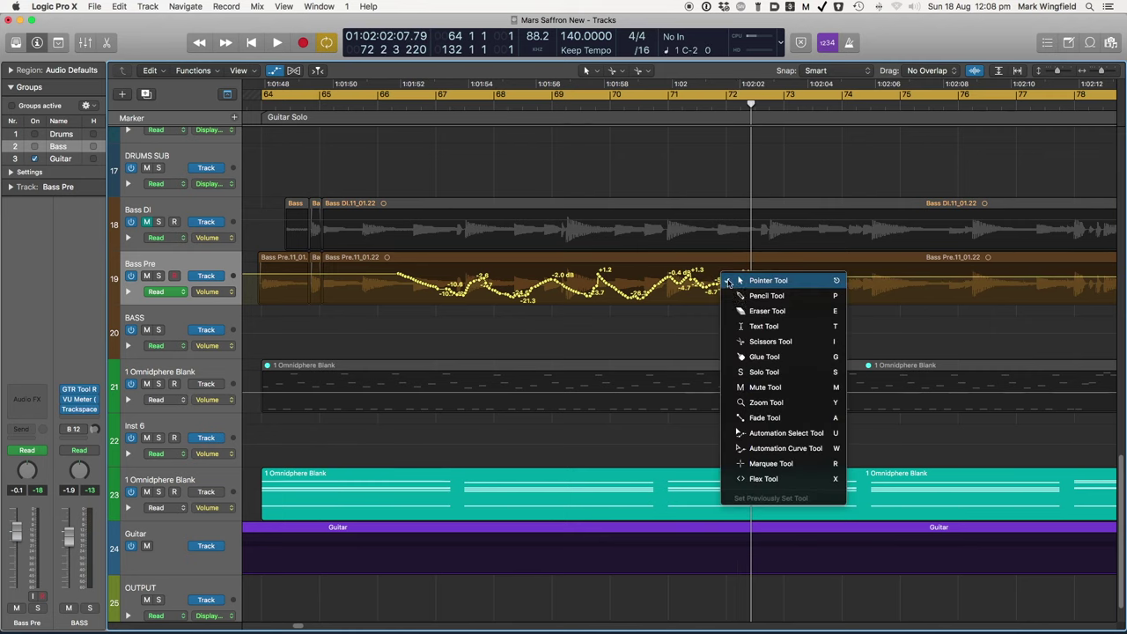
left_click(756, 449)
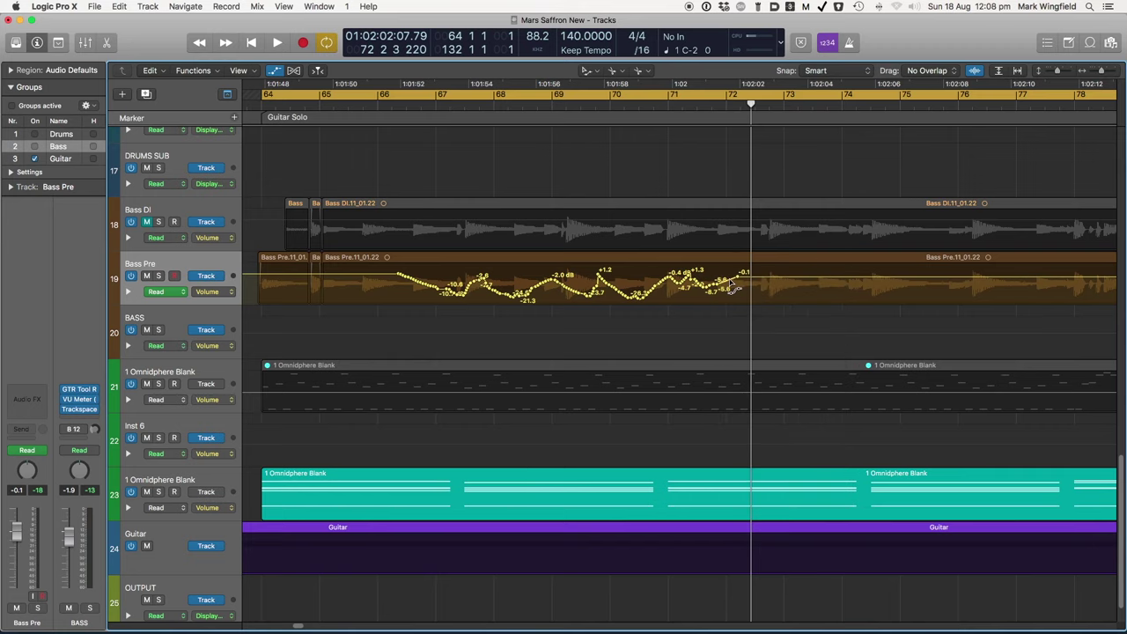
left_click_drag(735, 308, 735, 301)
Step: Add a volume dip to Bass Pre between about bars 72 and 74, and curve its descending segment with the Automation Curve Tool
scroll(793, 280, "up", 2)
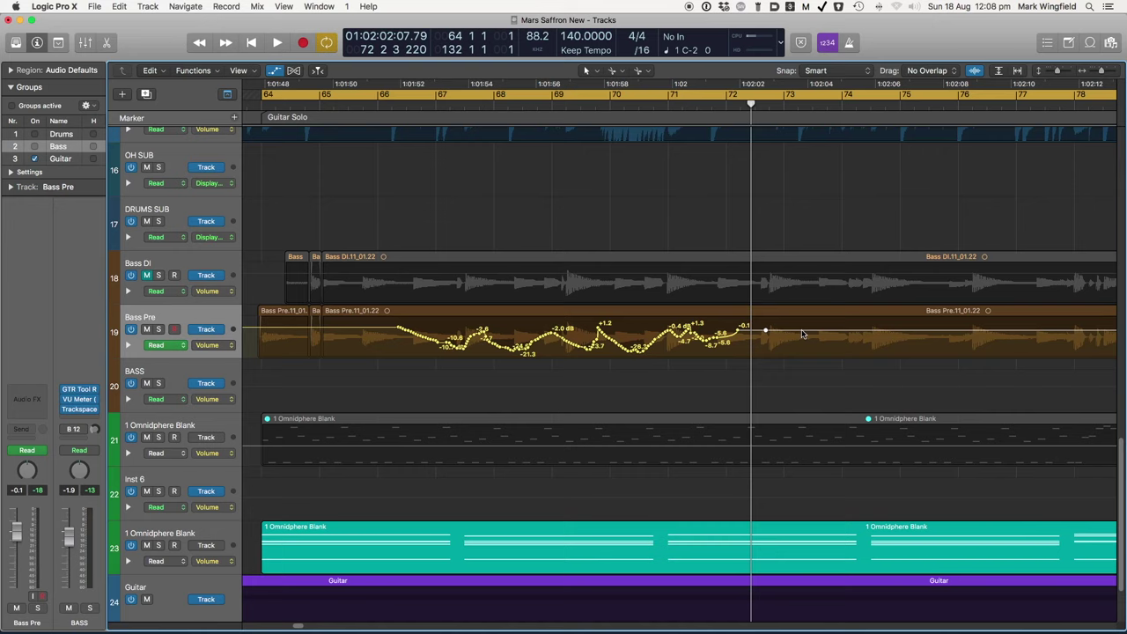
left_click_drag(803, 331, 811, 351)
key("t")
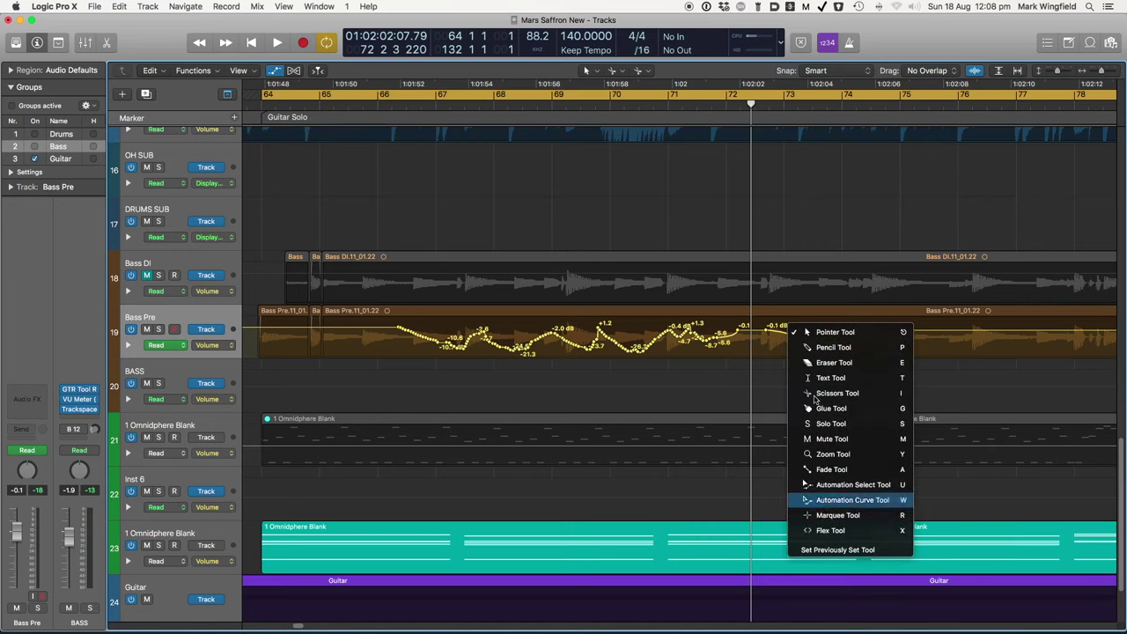
left_click(820, 499)
left_click_drag(791, 349, 780, 396)
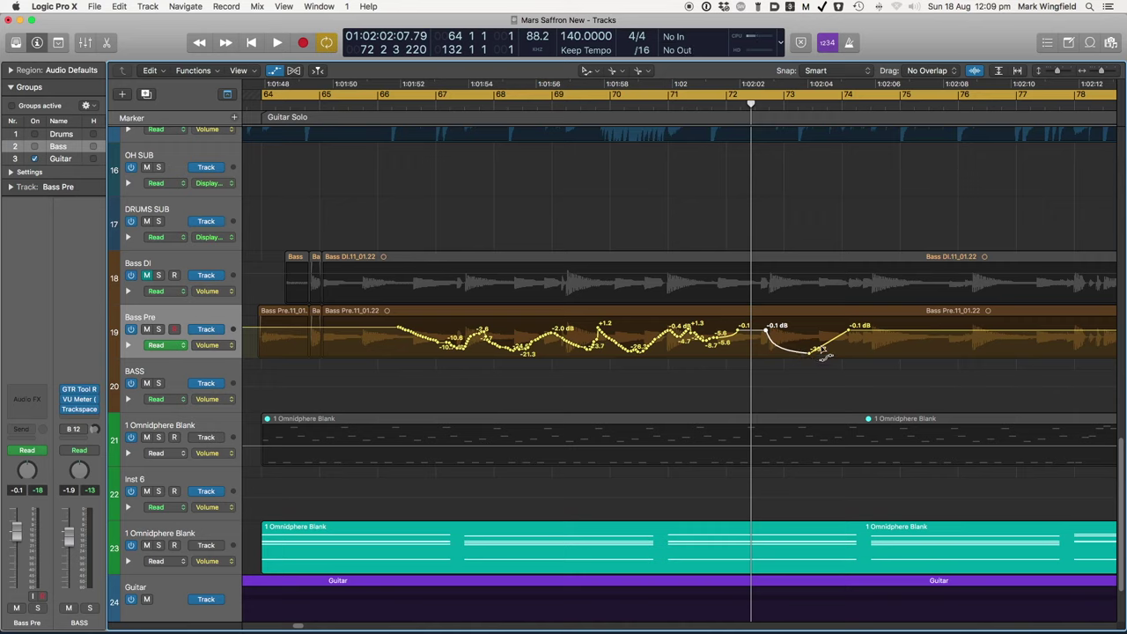
Step: Extend and curve the rising segment of the Bass Pre volume dip to almost bar 75, and raise the two points around bar 72 to +5.8 dB
left_click_drag(823, 353, 890, 326)
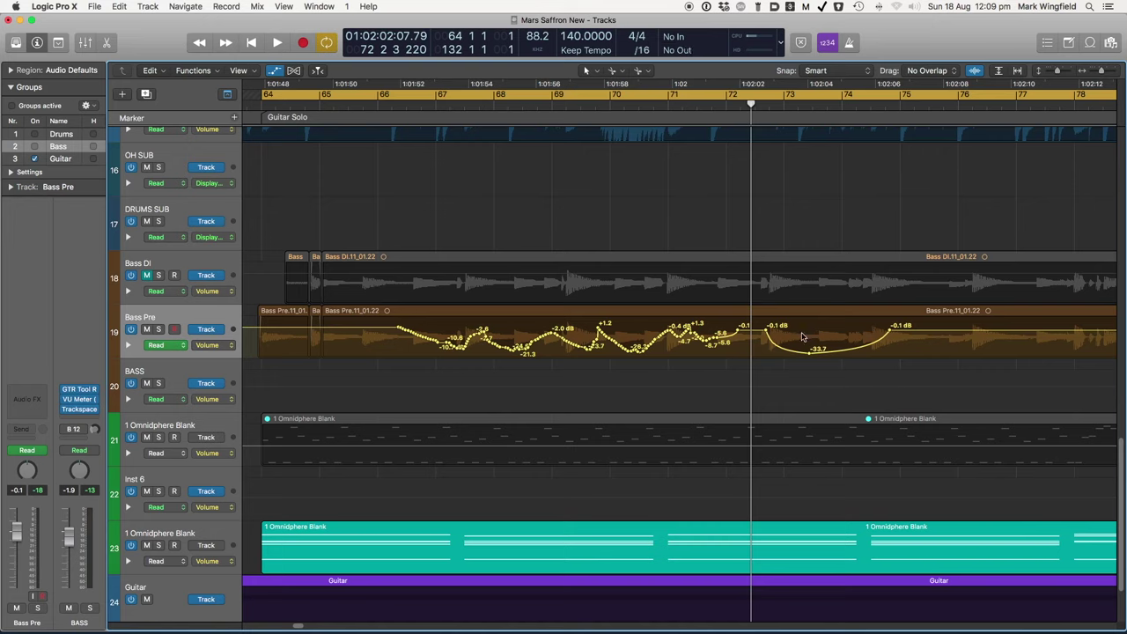
left_click(738, 329)
left_click_drag(768, 333, 757, 322)
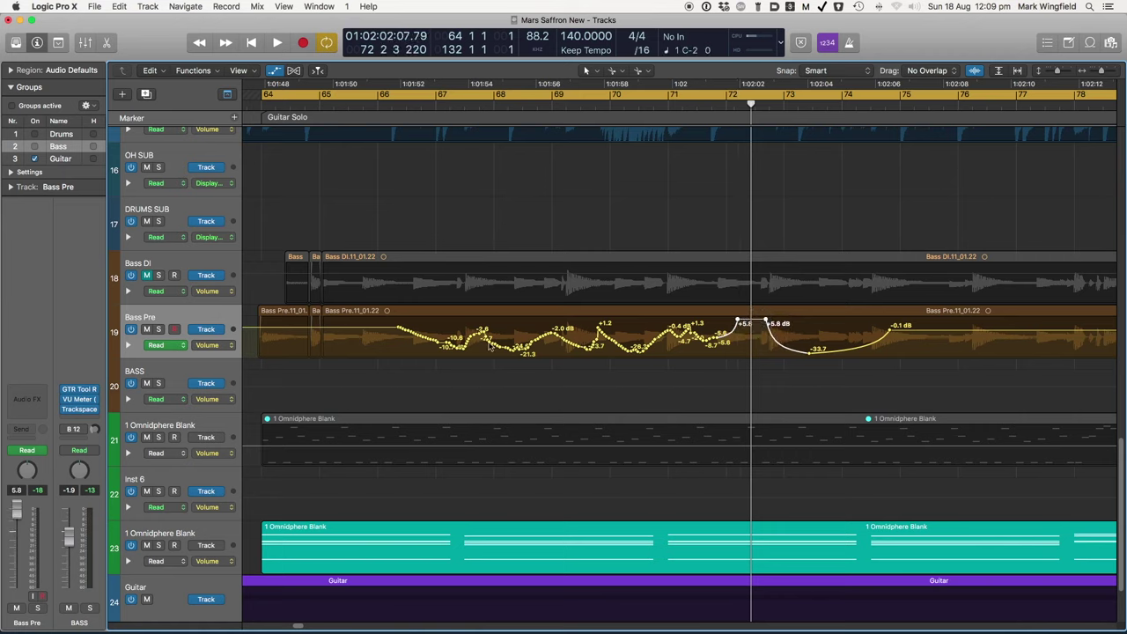
Step: Delete the raised Bass Pre volume points around bar 72 and the recorded points between about bars 66 and 67, and adjust that remaining segment
left_click_drag(398, 327, 432, 349)
key("Delete")
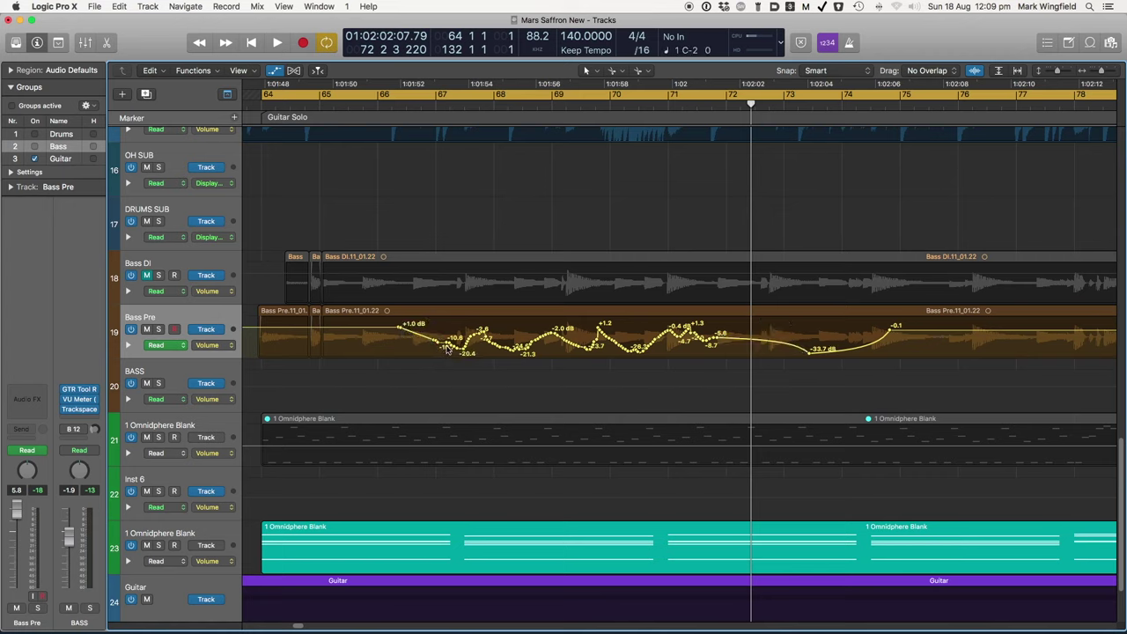
mouse_move(416, 338)
left_mouse_down()
mouse_move(419, 349)
mouse_move(435, 329)
mouse_move(437, 339)
left_mouse_up()
Step: Move the low point of the Bass Pre volume dip to just before bar 73 at -33.7 dB, and its end point to just past bar 74
left_click_drag(811, 352, 772, 349)
left_click_drag(891, 329, 838, 328)
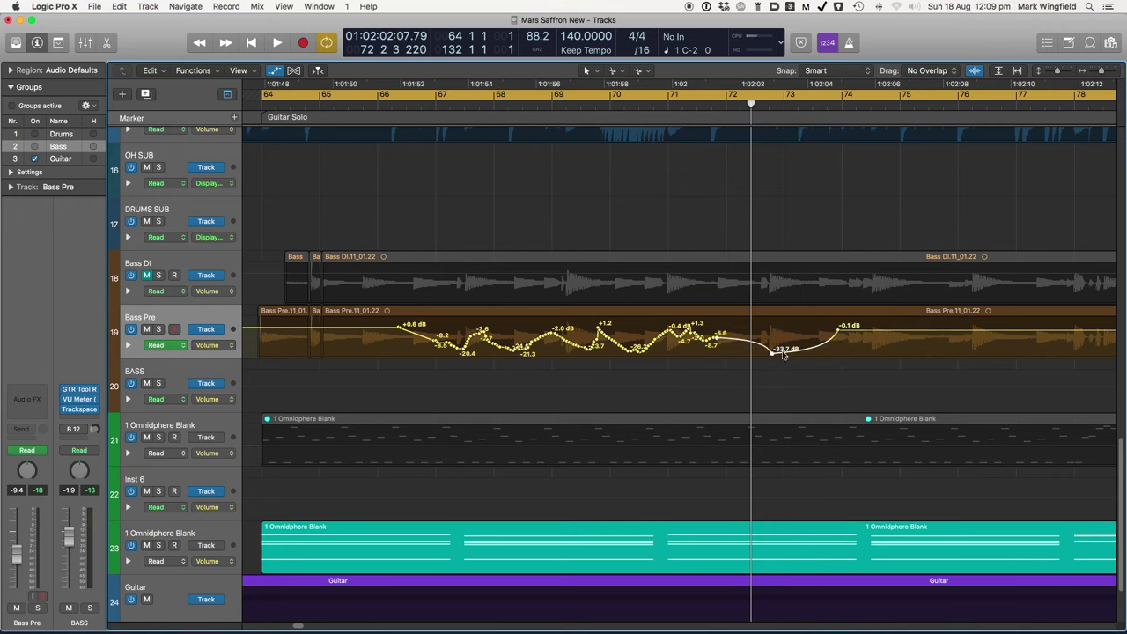
left_click(839, 328)
mouse_move(839, 328)
left_mouse_down()
mouse_move(922, 328)
mouse_move(857, 326)
mouse_move(858, 294)
mouse_move(851, 368)
mouse_move(859, 327)
left_mouse_up()
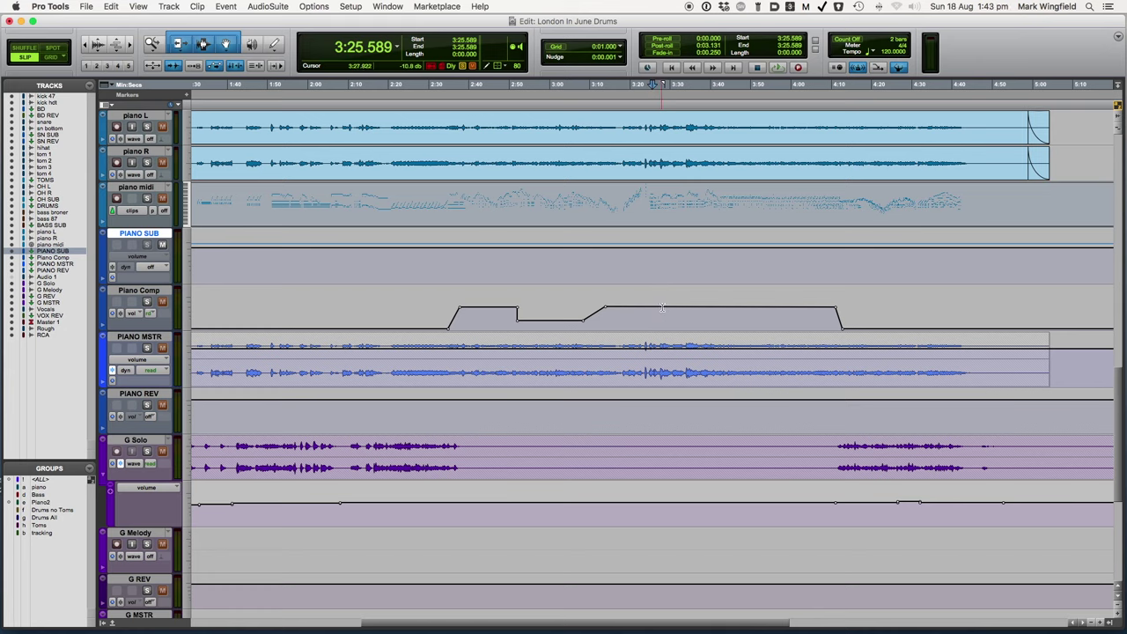
Step: In Pro Tools, move the Piano Comp volume breakpoint at the top of the second ramp to about 3:25 at roughly -12 dB
left_click_drag(608, 310, 652, 304)
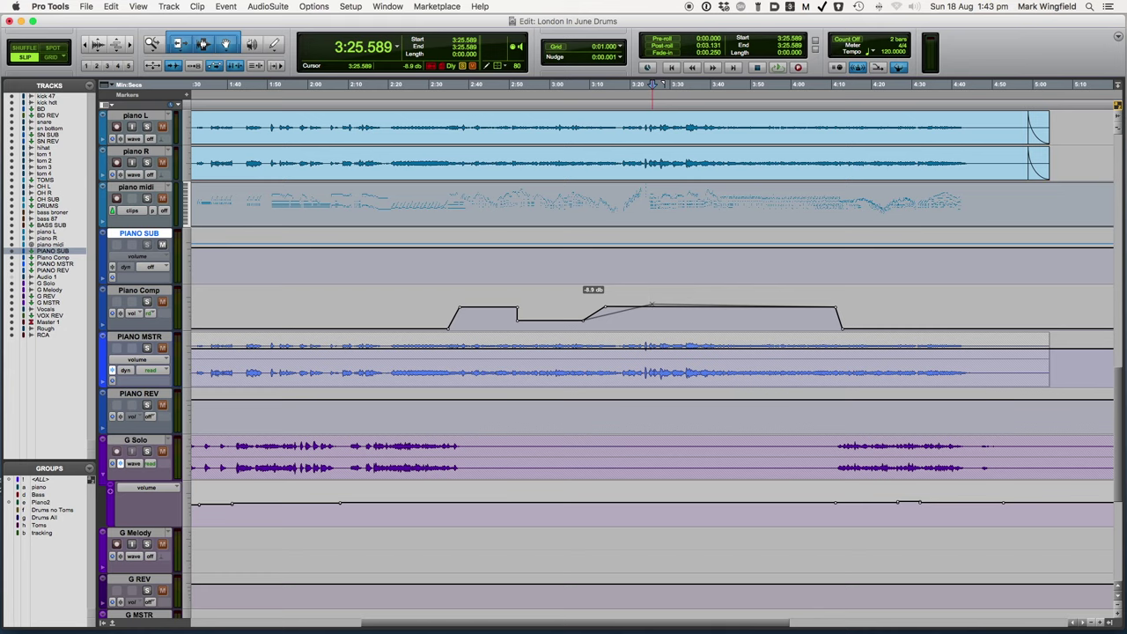
left_click_drag(652, 304, 651, 306)
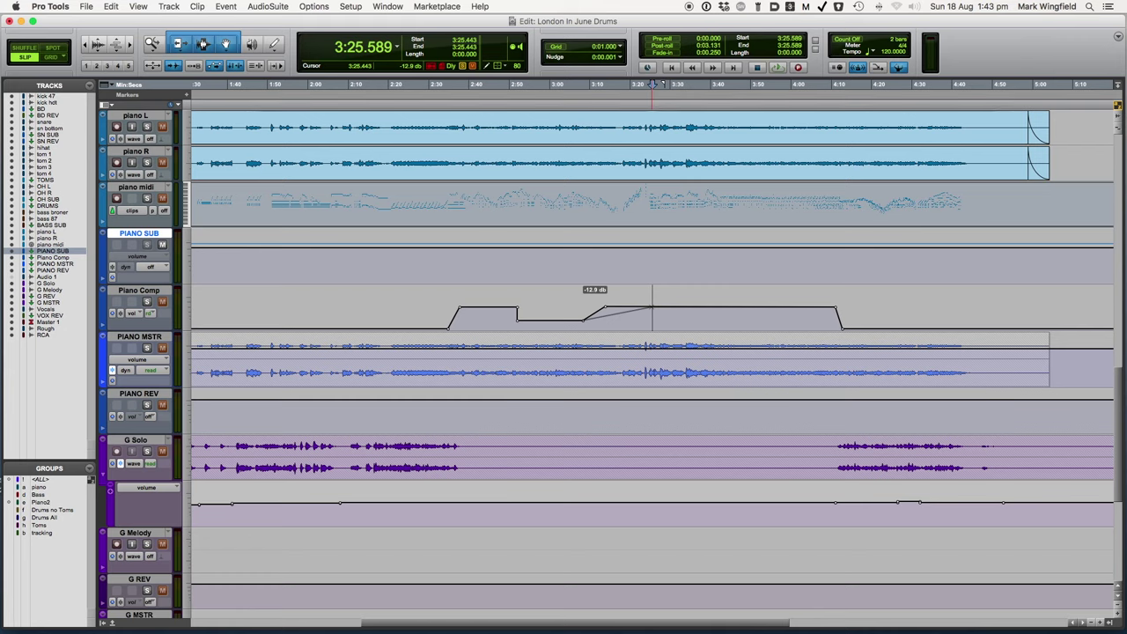
left_click_drag(652, 307, 651, 306)
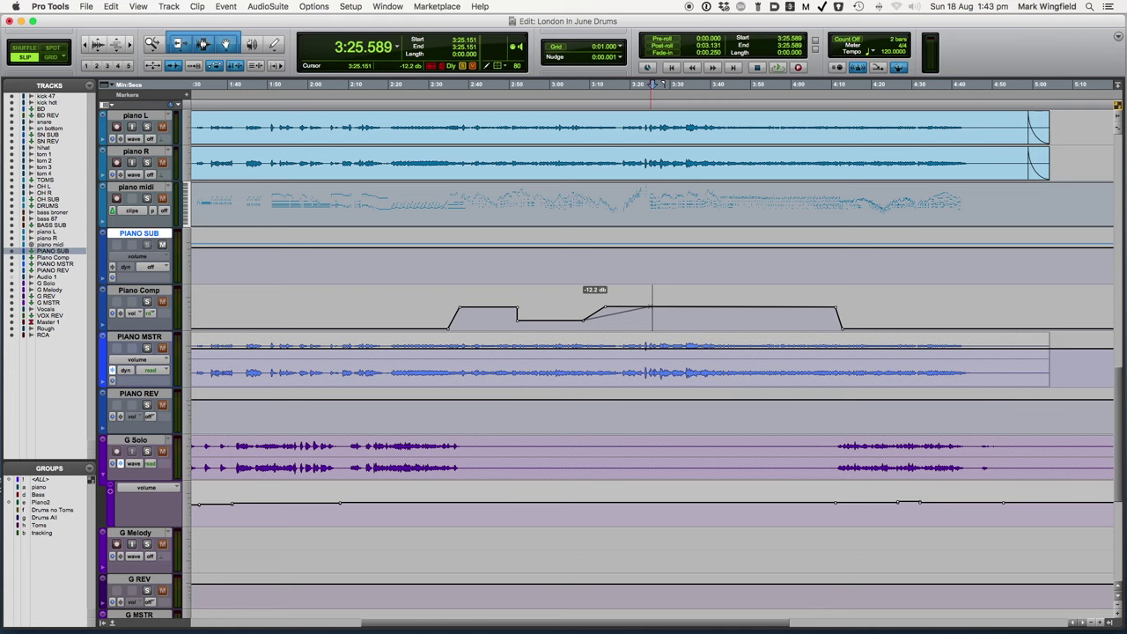
left_click_drag(651, 306, 652, 304)
Step: Enlarge the Piano Comp track's height and fine-tune the level of the volume breakpoint near 3:25
left_click_drag(157, 332, 156, 409)
left_click(653, 349)
mouse_move(653, 345)
left_mouse_down()
mouse_move(749, 345)
mouse_move(653, 346)
left_mouse_up()
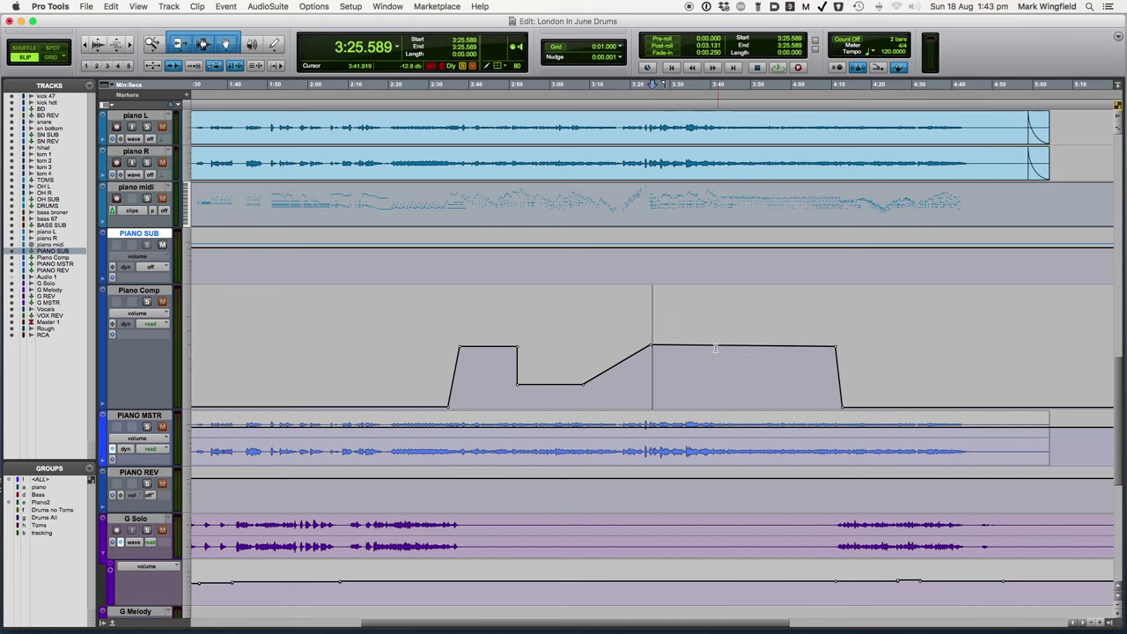
mouse_move(652, 347)
left_mouse_down()
mouse_move(705, 347)
mouse_move(654, 351)
left_mouse_up()
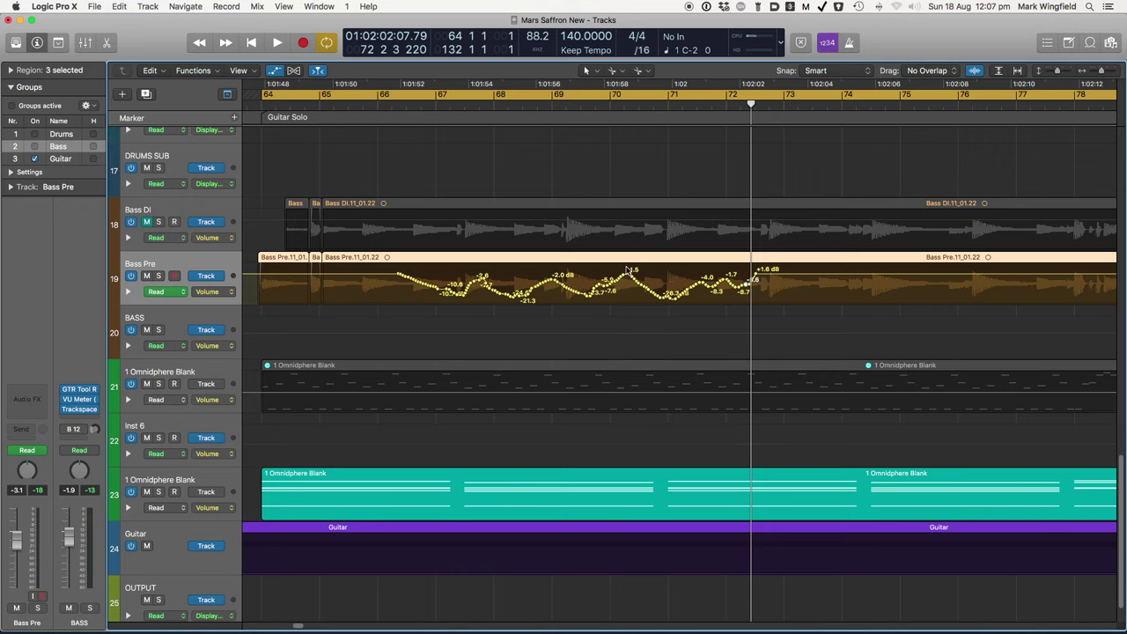
Step: In Logic Pro X, shift the Bass Pre volume points after bar 70 about half a bar earlier, and select the section around bar 71
left_click_drag(629, 268, 763, 287)
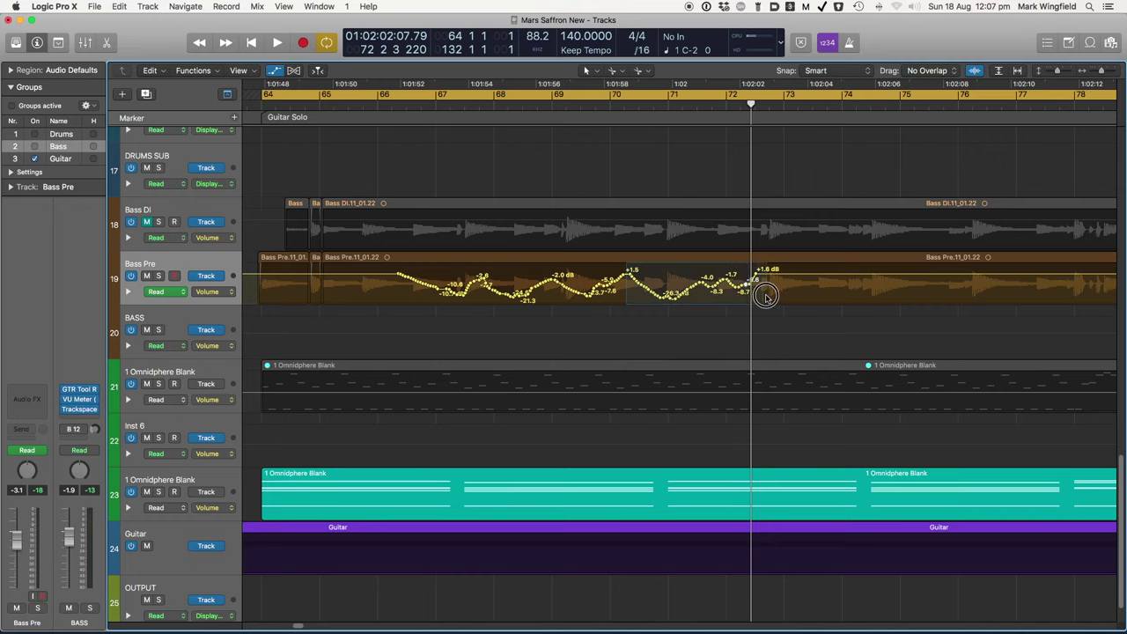
left_click_drag(695, 288, 665, 287)
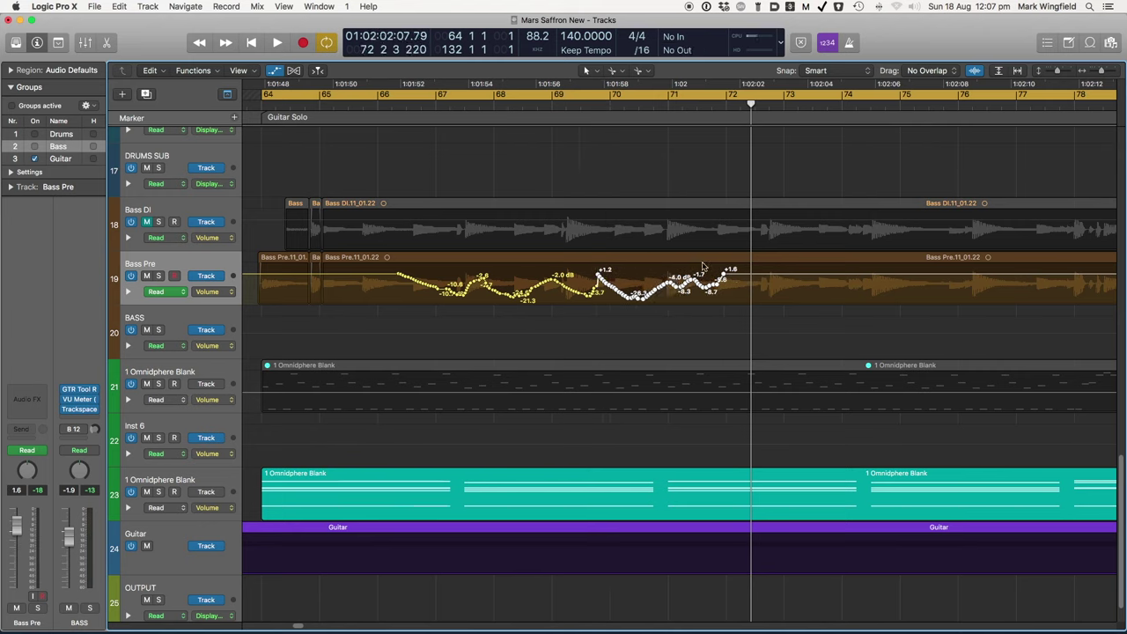
left_click(760, 268)
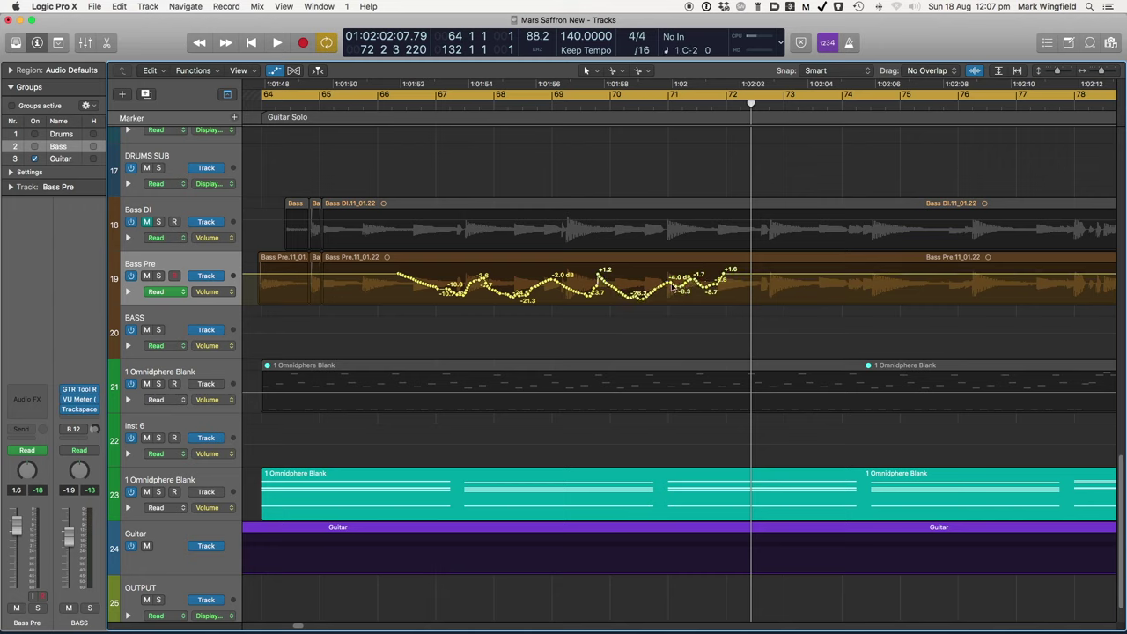
left_click_drag(644, 279, 745, 270)
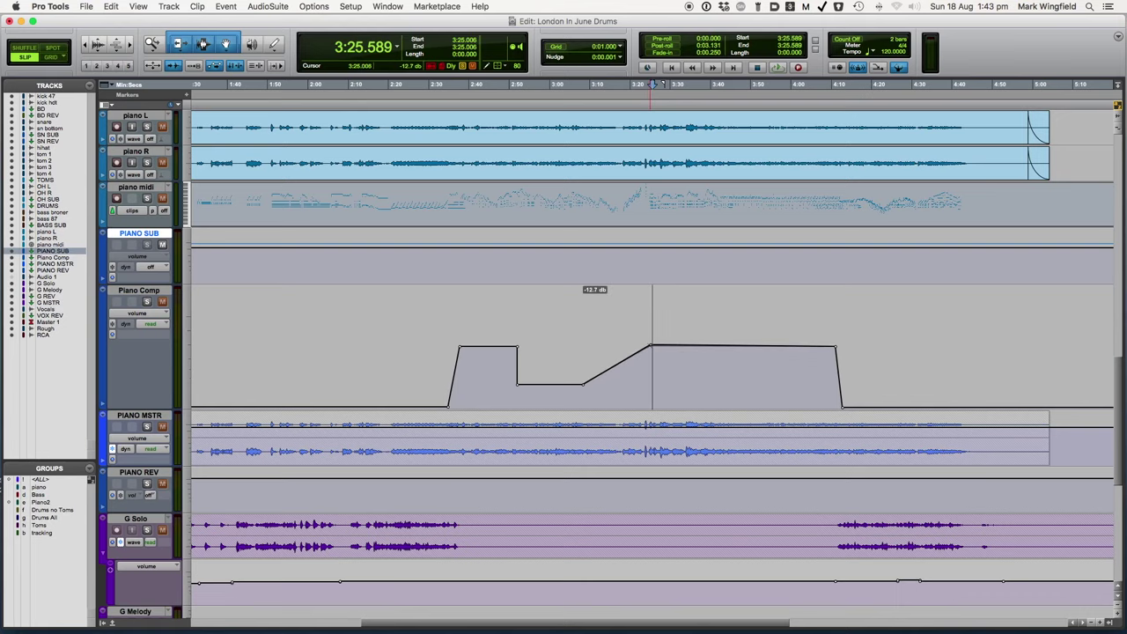
Step: In Pro Tools, level the Piano Comp breakpoint near 3:25 at about -12.8 dB, and move the first plateau's starting breakpoint slightly earlier
mouse_move(652, 344)
left_mouse_down()
mouse_move(696, 343)
mouse_move(650, 346)
left_mouse_up()
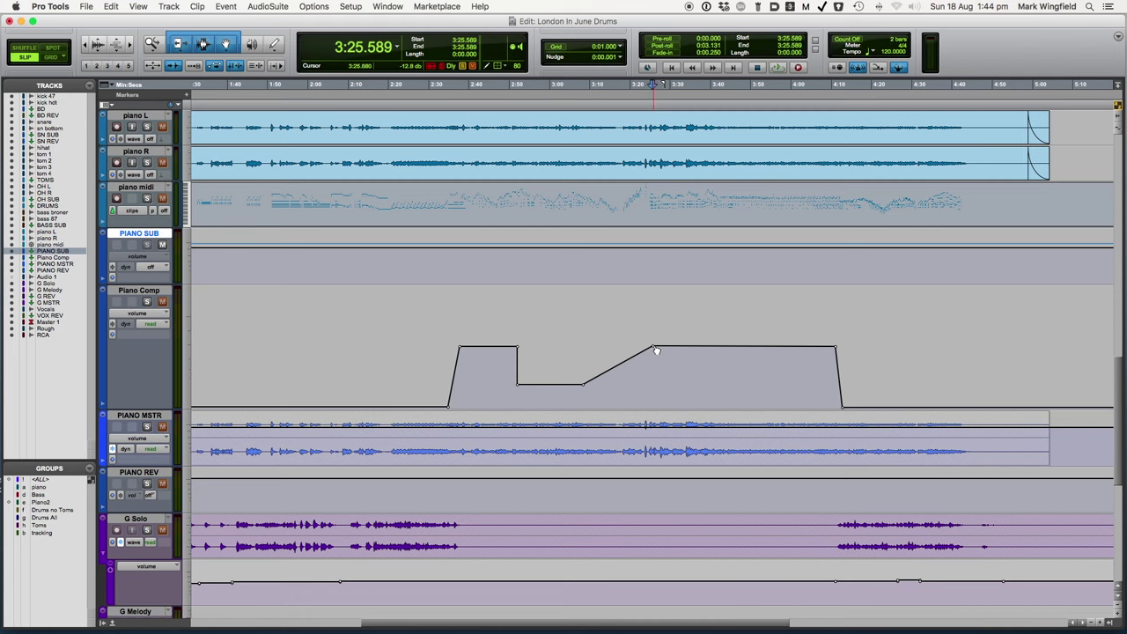
left_click_drag(462, 350, 456, 348)
Step: Reduce the track heights and compare the Piano Comp volume breakpoints with the overhead, drum, bass and piano tracks above
scroll(456, 347, "up", 3)
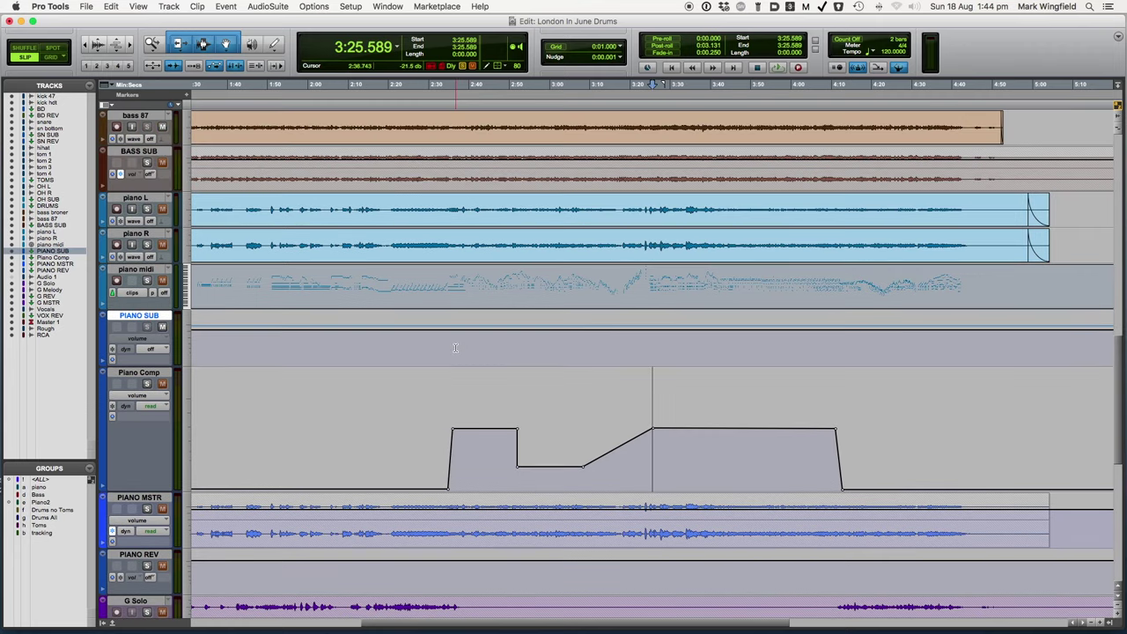
scroll(455, 347, "up", 6)
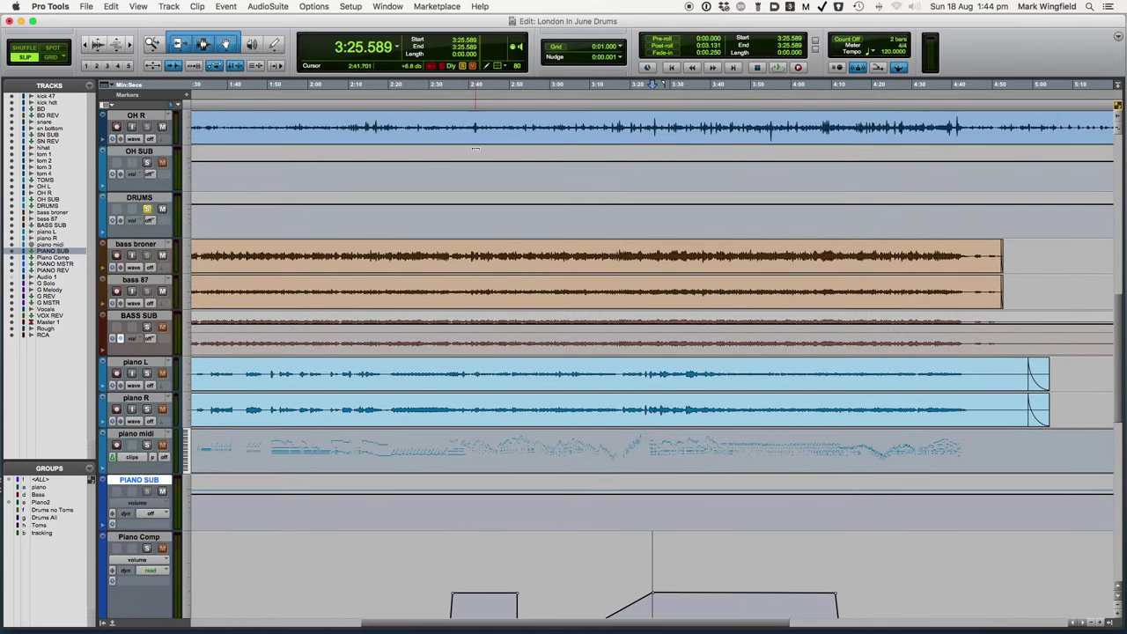
scroll(540, 324, "down", 3)
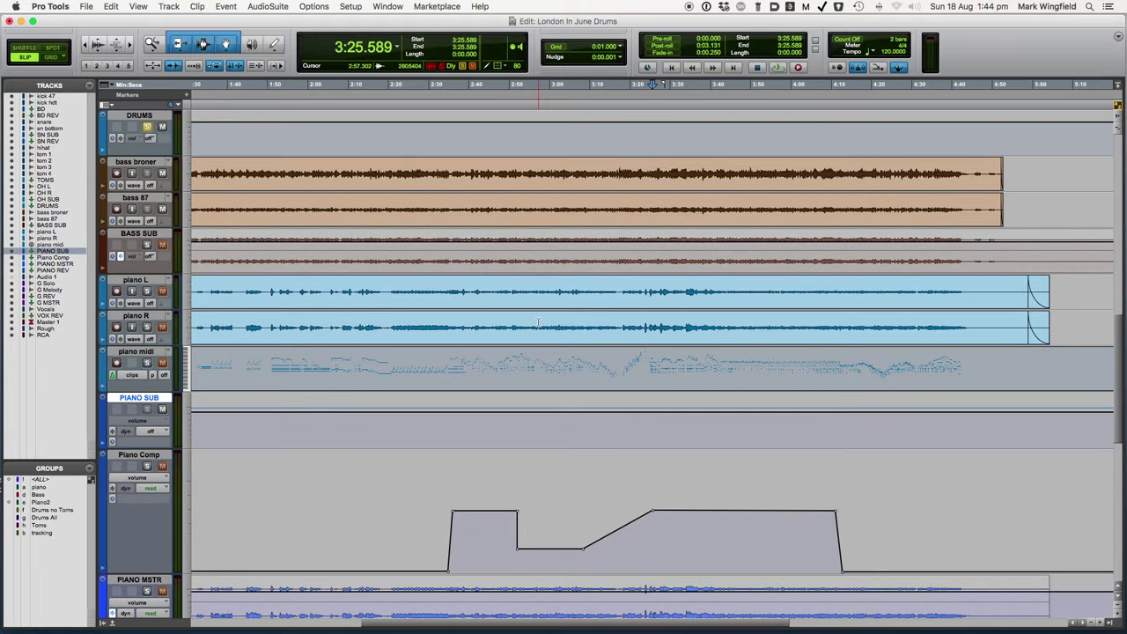
scroll(538, 323, "up", 2)
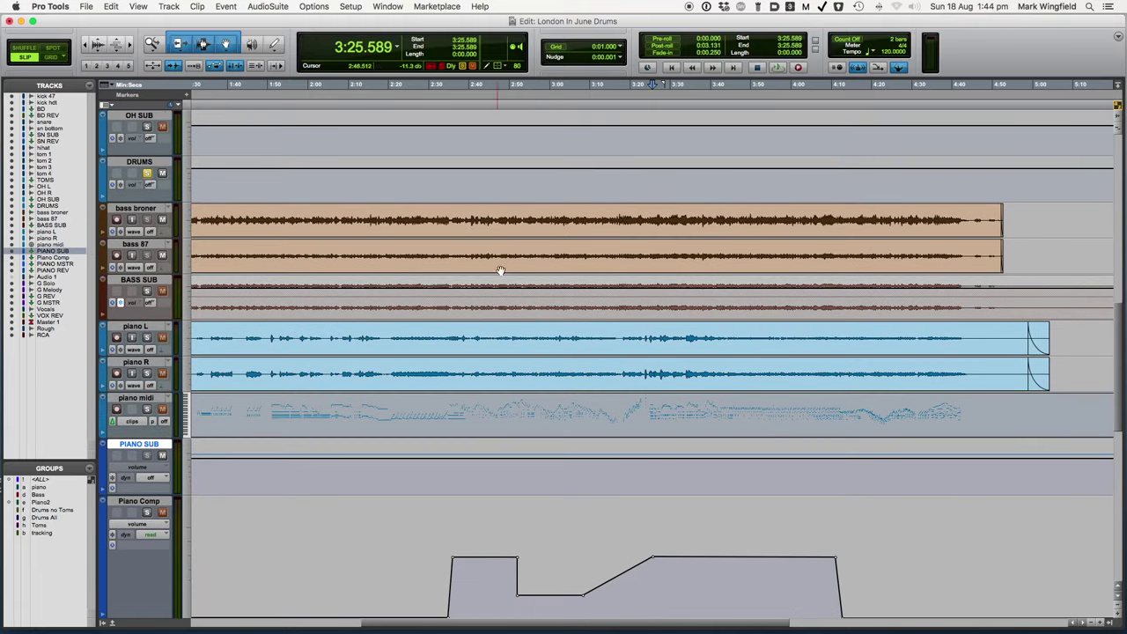
scroll(504, 264, "up", 3)
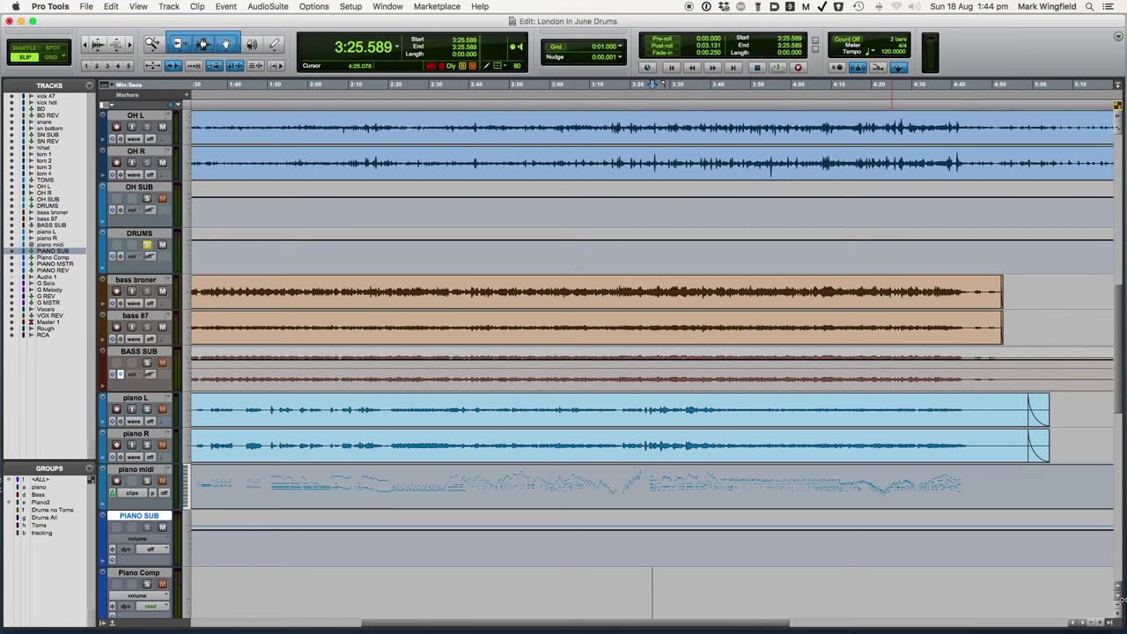
scroll(1118, 609, "down", 10)
scroll(568, 271, "up", 4)
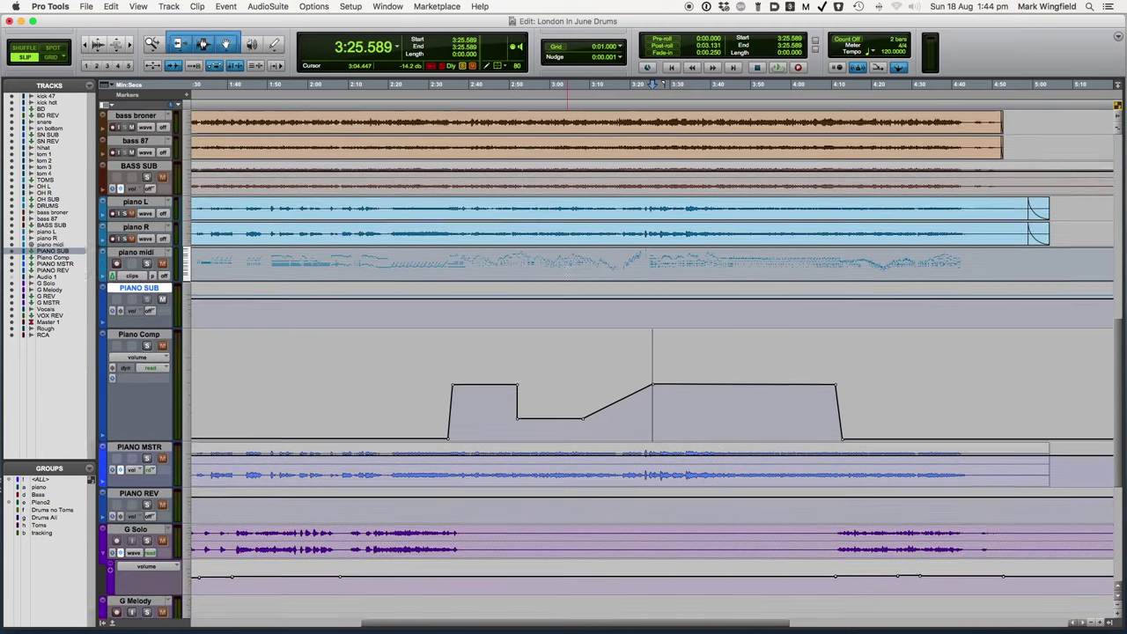
scroll(568, 271, "up", 2)
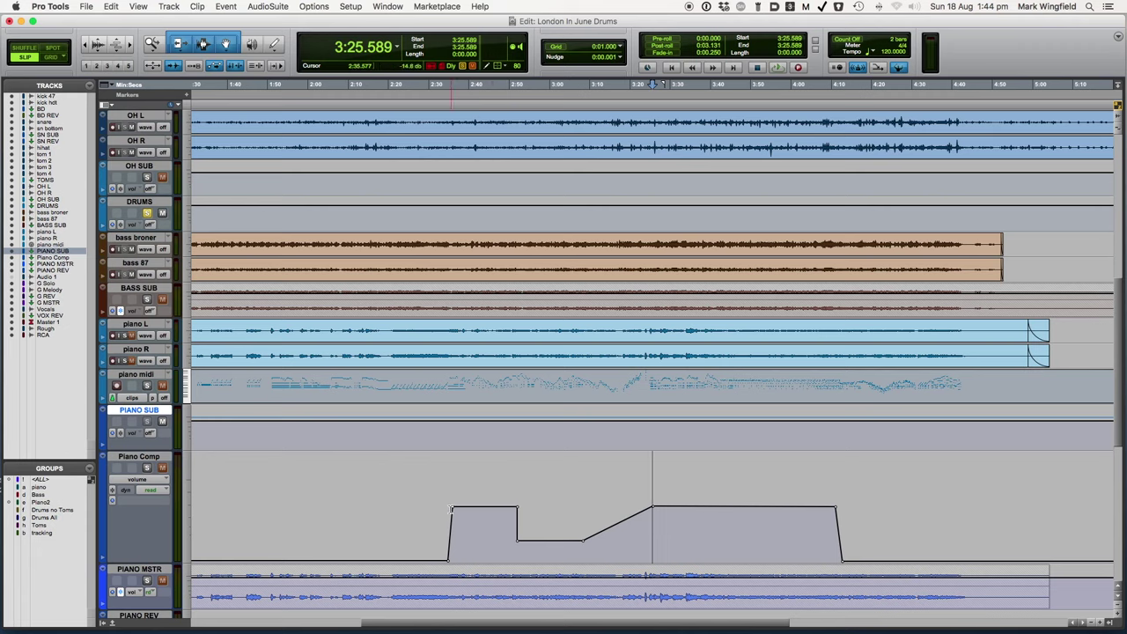
Step: Move the starting breakpoint of Piano Comp's first volume plateau to about 2:41 at -12.8 dB
left_click_drag(454, 511, 474, 508)
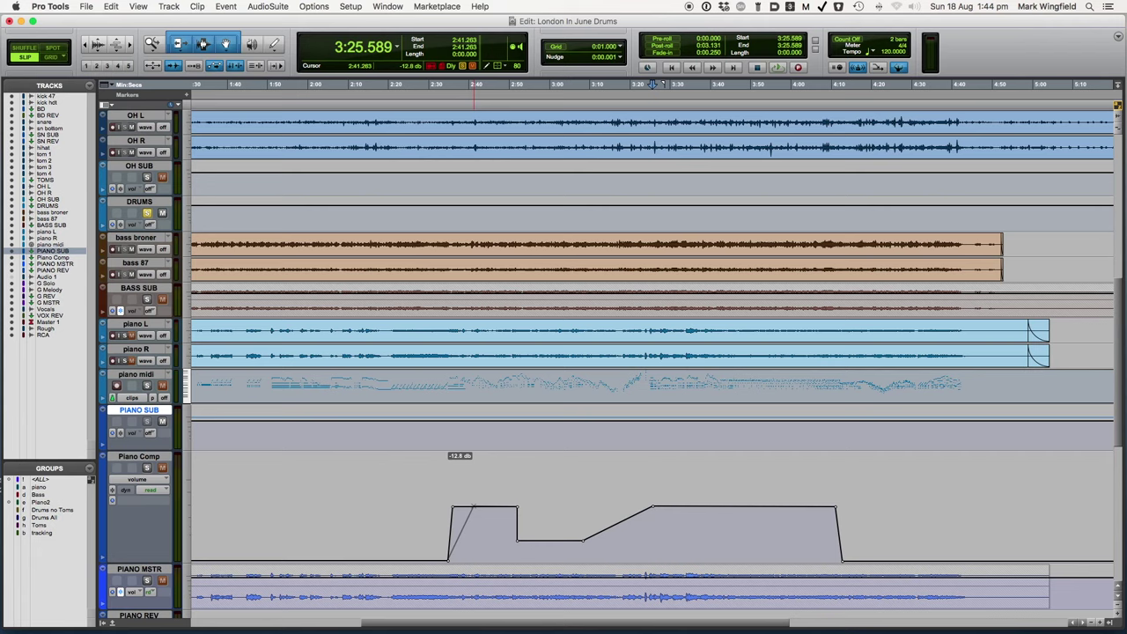
left_click_drag(474, 507, 474, 507)
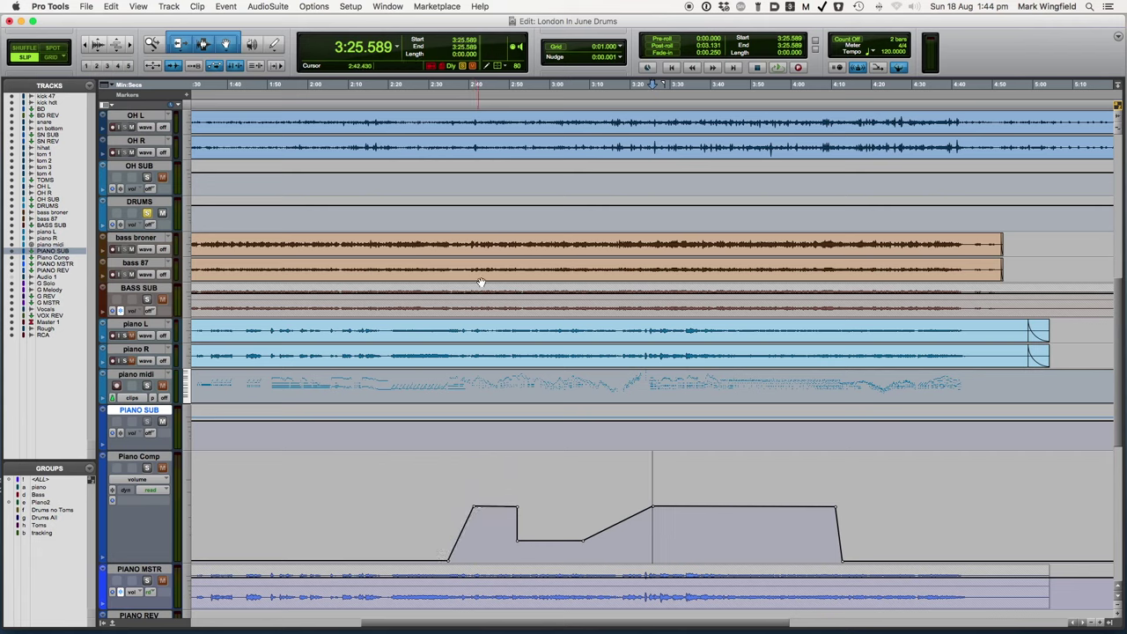
Step: Examine how the Piano Comp volume breakpoint near 2:41 lines up with the tom, overhead and bass tracks above it
scroll(465, 121, "up", 3)
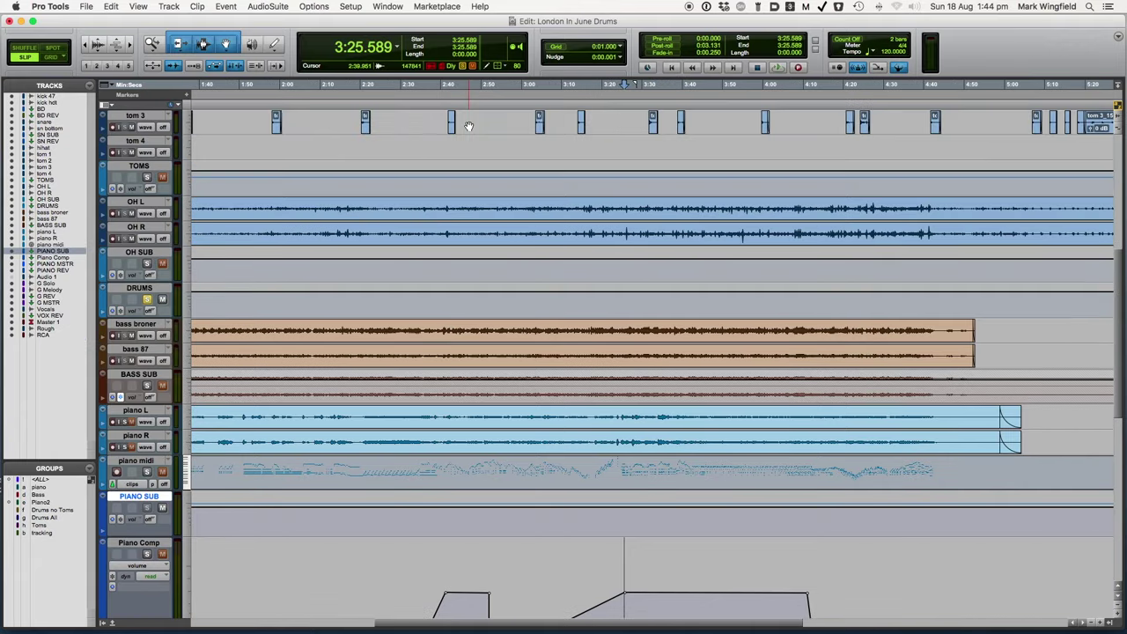
scroll(467, 122, "down", 5)
scroll(467, 121, "right", 2)
scroll(468, 123, "up", 3)
scroll(469, 124, "up", 1)
scroll(468, 123, "down", 3)
scroll(469, 124, "up", 2)
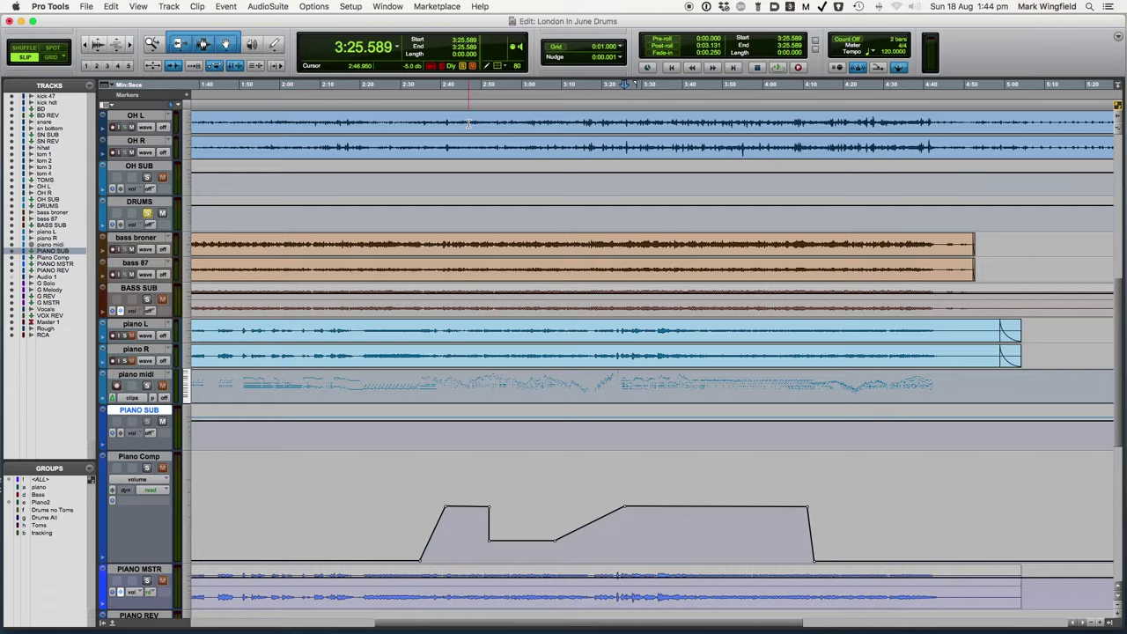
scroll(469, 123, "up", 1)
scroll(469, 123, "down", 1)
scroll(469, 123, "down", 1)
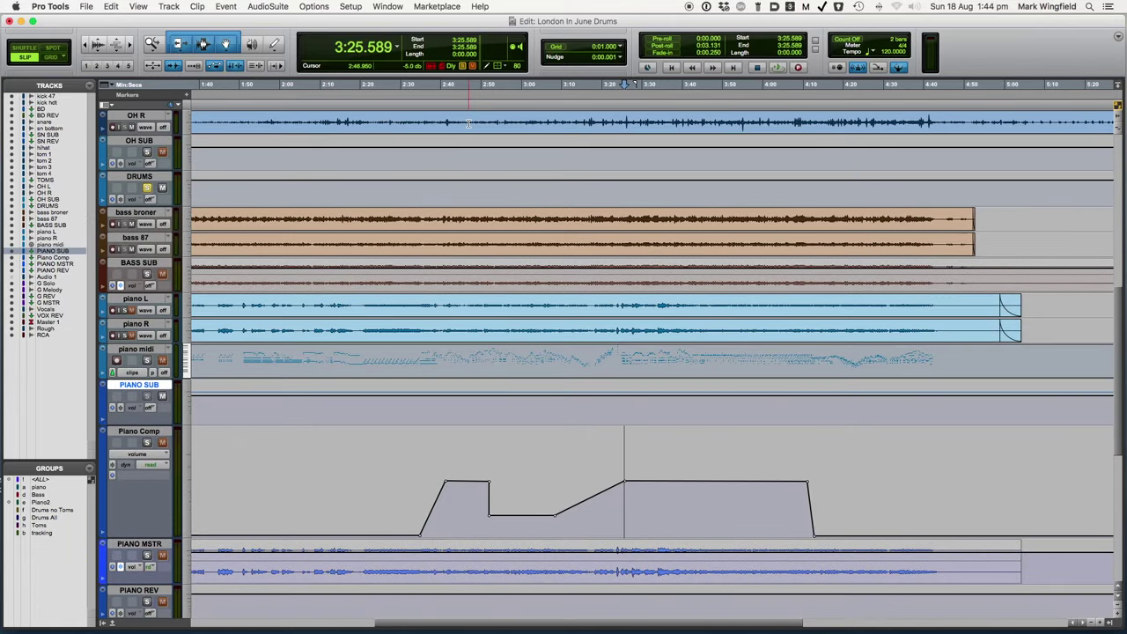
scroll(468, 124, "up", 1)
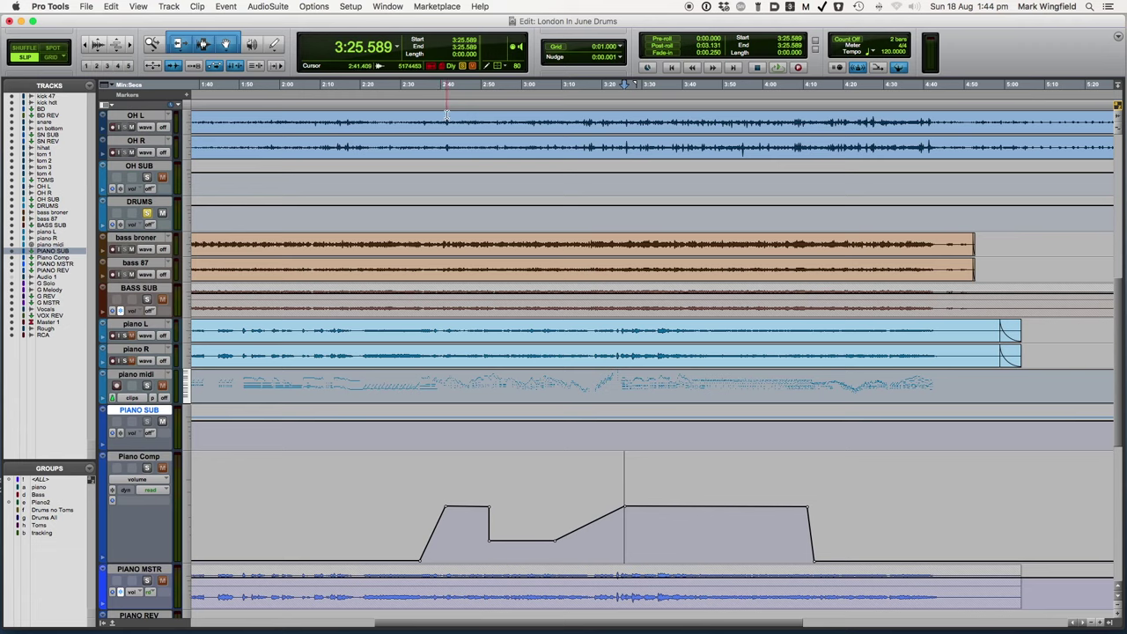
Step: Adjust the level of the Piano Comp volume breakpoint near 2:41, finally lowering it below the rest of the first plateau
left_click(447, 508)
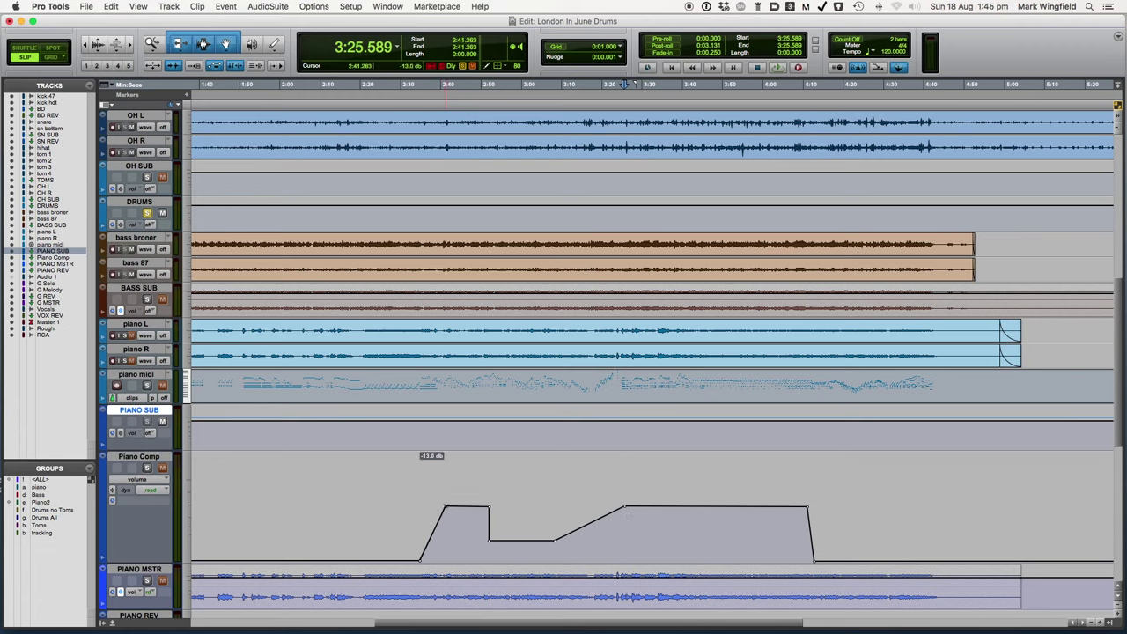
left_click_drag(447, 509, 446, 509)
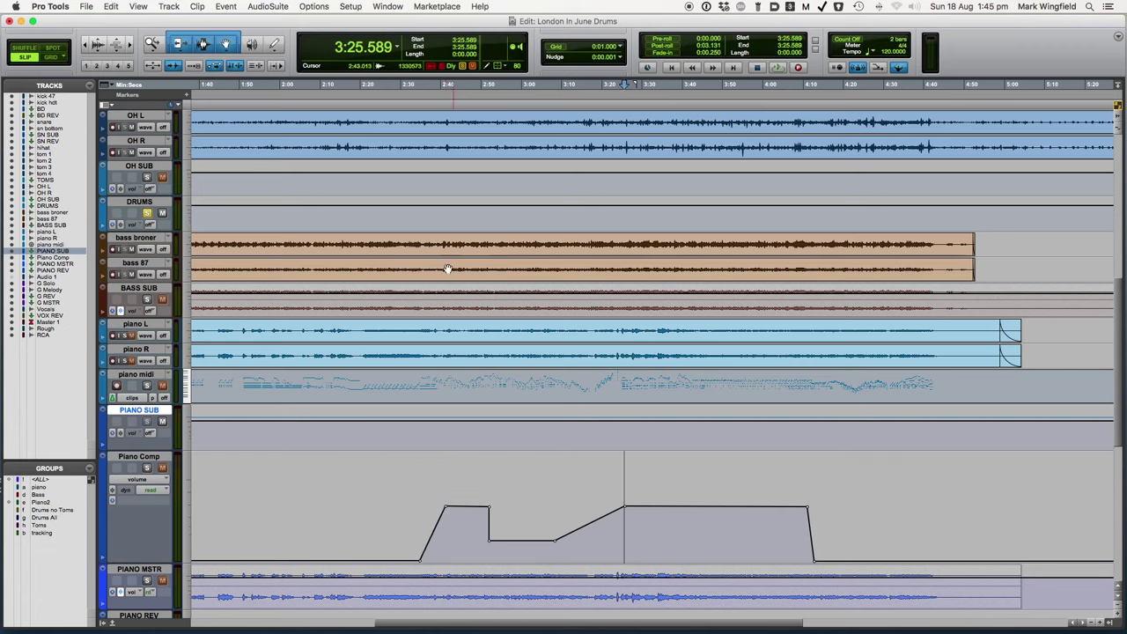
left_click_drag(446, 509, 450, 502)
scroll(452, 494, "down", 1)
scroll(453, 494, "down", 2)
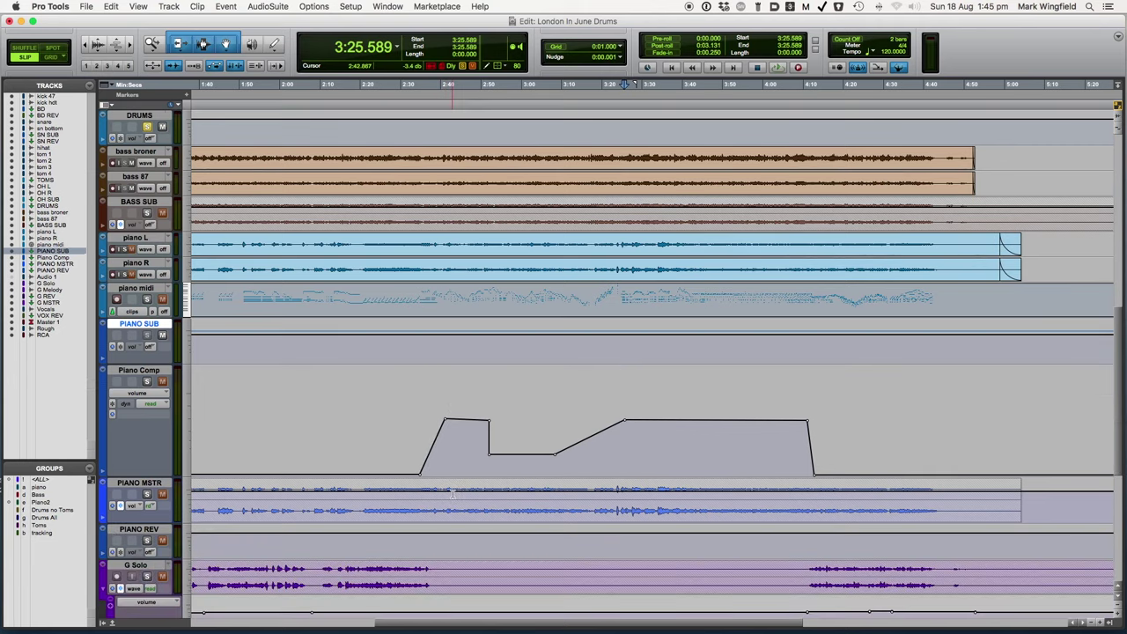
scroll(447, 480, "down", 1)
mouse_move(446, 385)
left_mouse_down()
mouse_move(441, 415)
mouse_move(445, 403)
left_mouse_up()
Step: Move the Piano Comp breakpoint at the top of the second ramp slightly earlier, to about 3:25.5, and lower it to about -14 dB
key("super+bracketright")
key("super+bracketright")
key("super+bracketright")
key("super+bracketright")
key("super+bracketright")
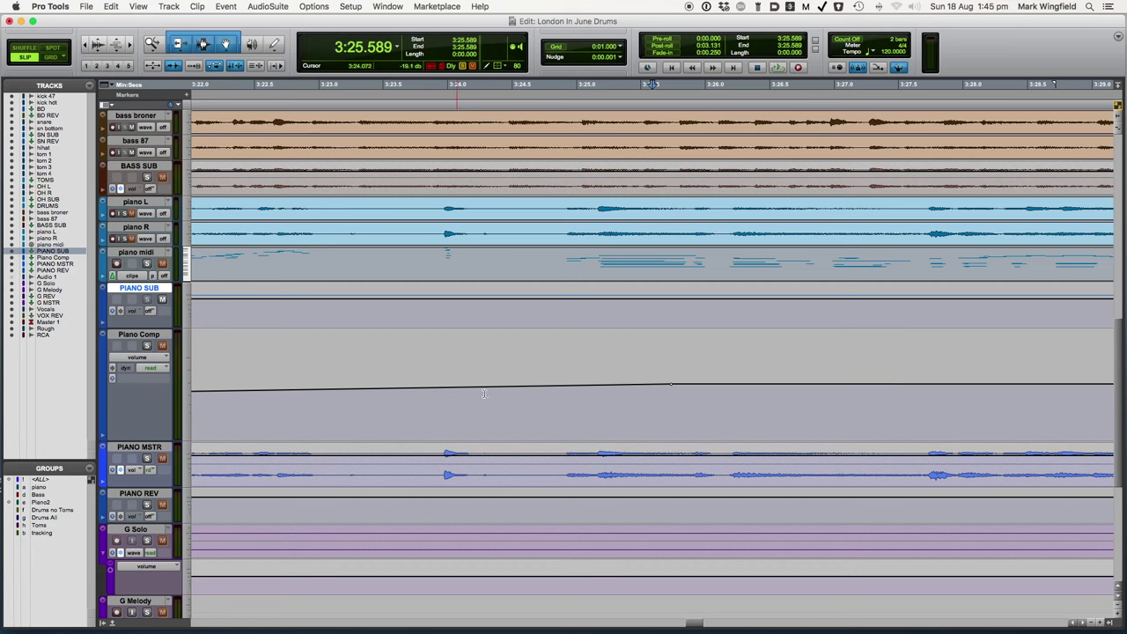
left_click(673, 388)
left_click_drag(644, 386, 644, 386)
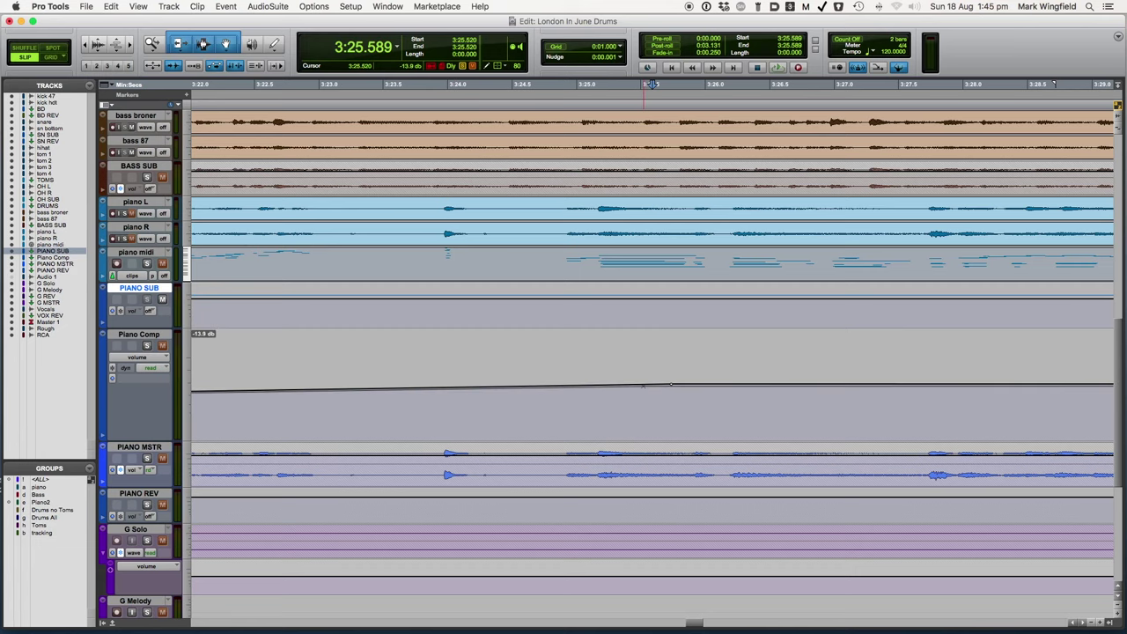
left_click_drag(644, 386, 645, 389)
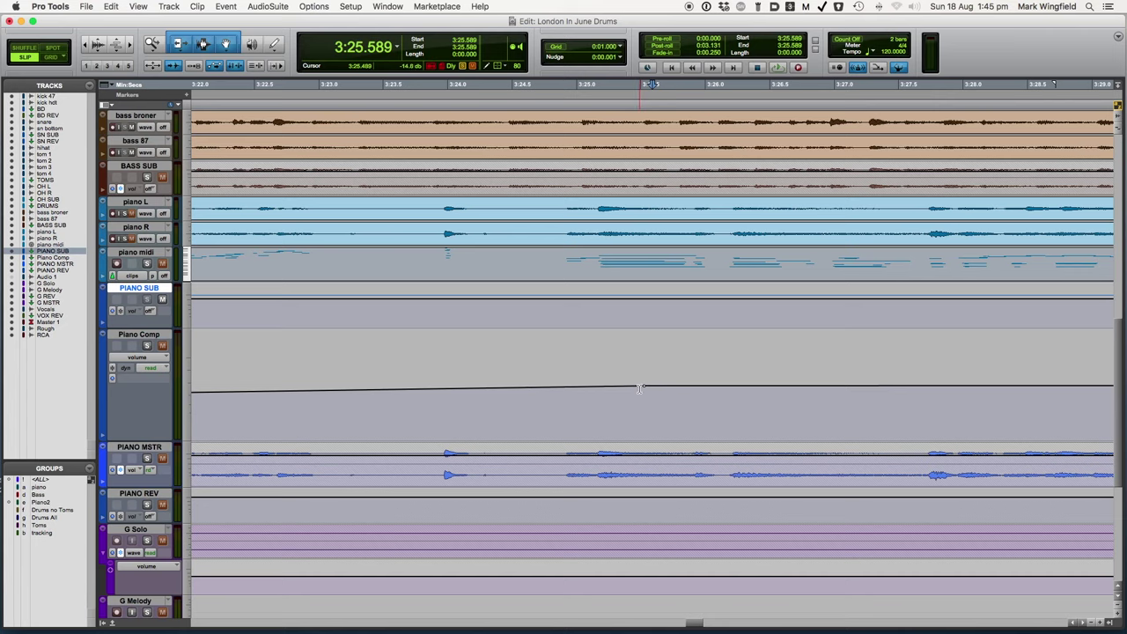
key("r")
key("r")
key("r")
key("r")
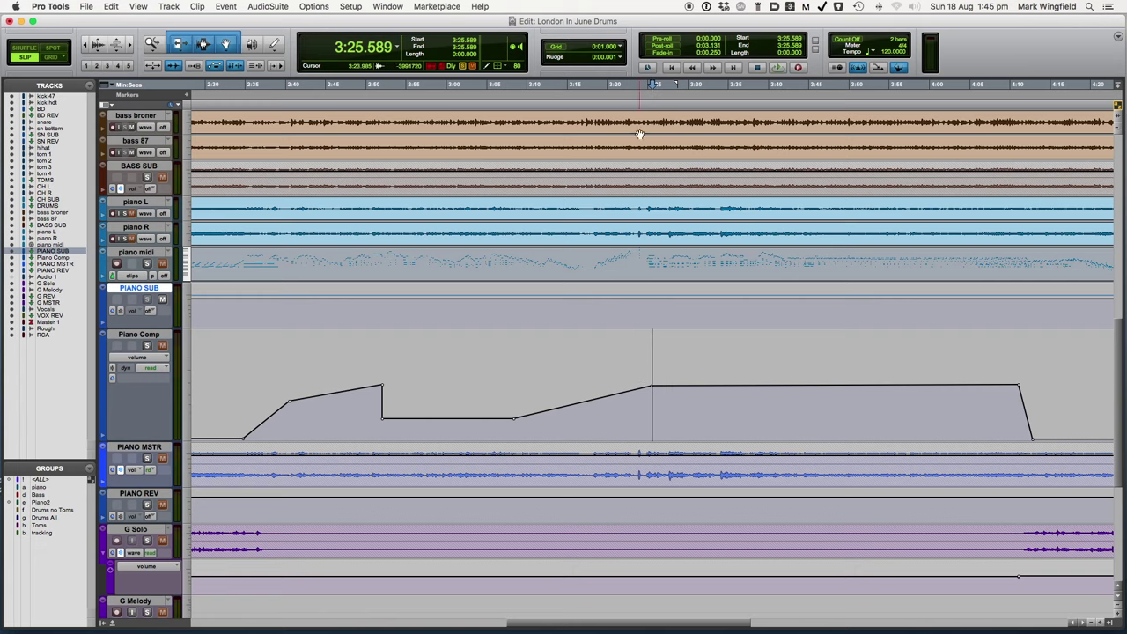
Step: Lower the Piano Comp volume breakpoint at the top of the second ramp very slightly
scroll(611, 339, "right", 3)
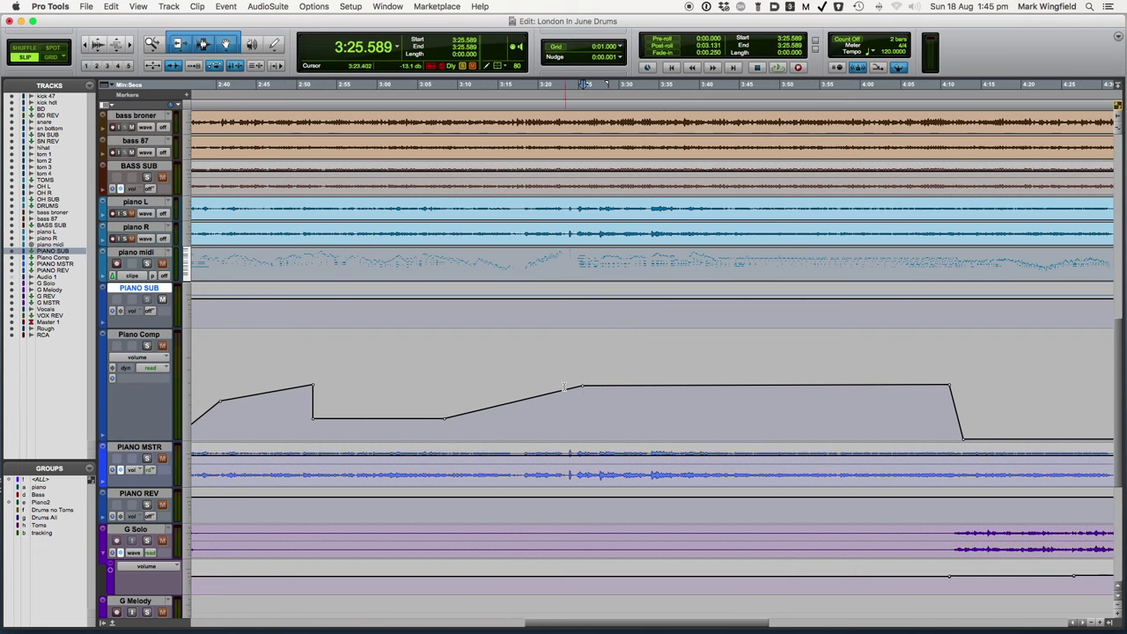
left_click_drag(584, 389, 584, 391)
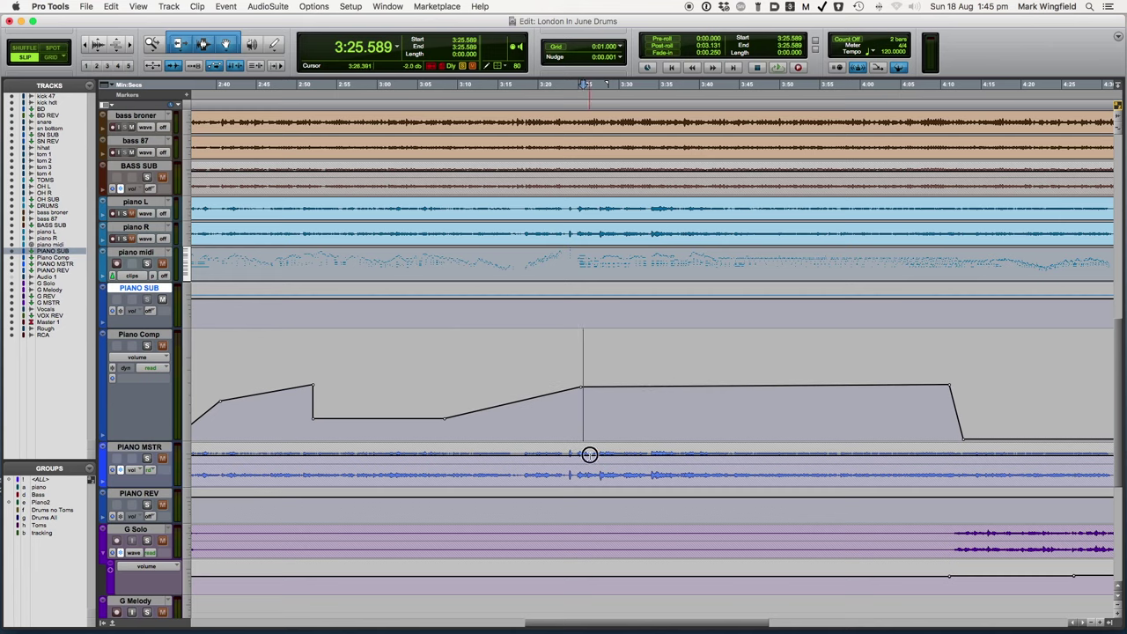
Step: Raise the PIANO MSTR volume breakpoint ahead of the drop and move it later, to about 3:24.8
double_click(592, 457)
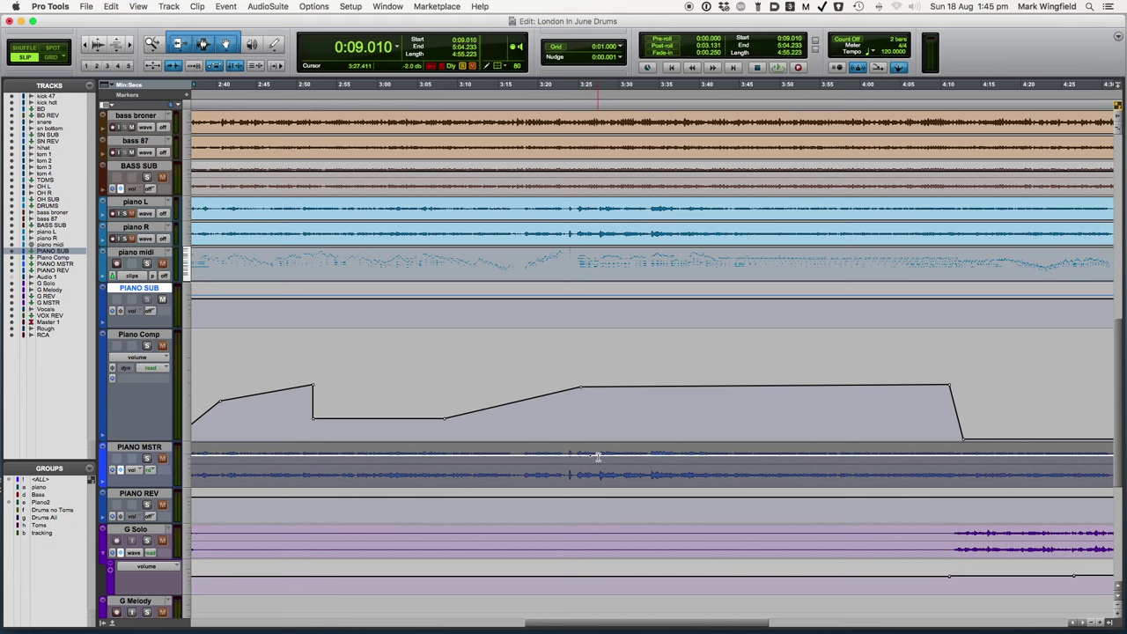
left_click_drag(589, 456, 585, 450)
scroll(560, 353, "down", 3)
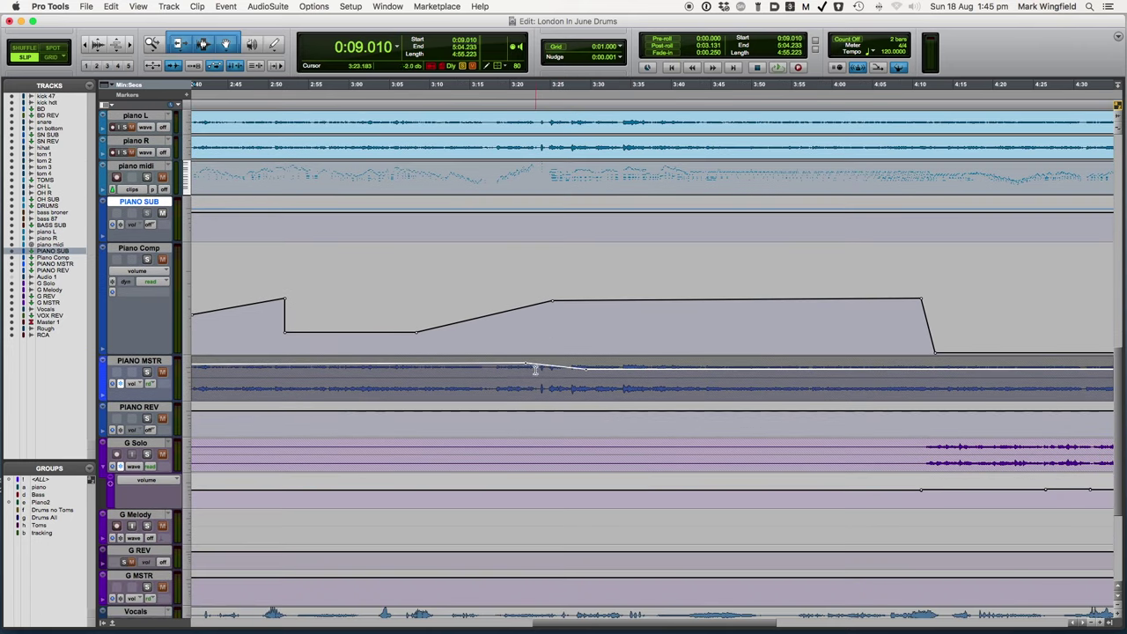
left_click_drag(533, 368, 552, 367)
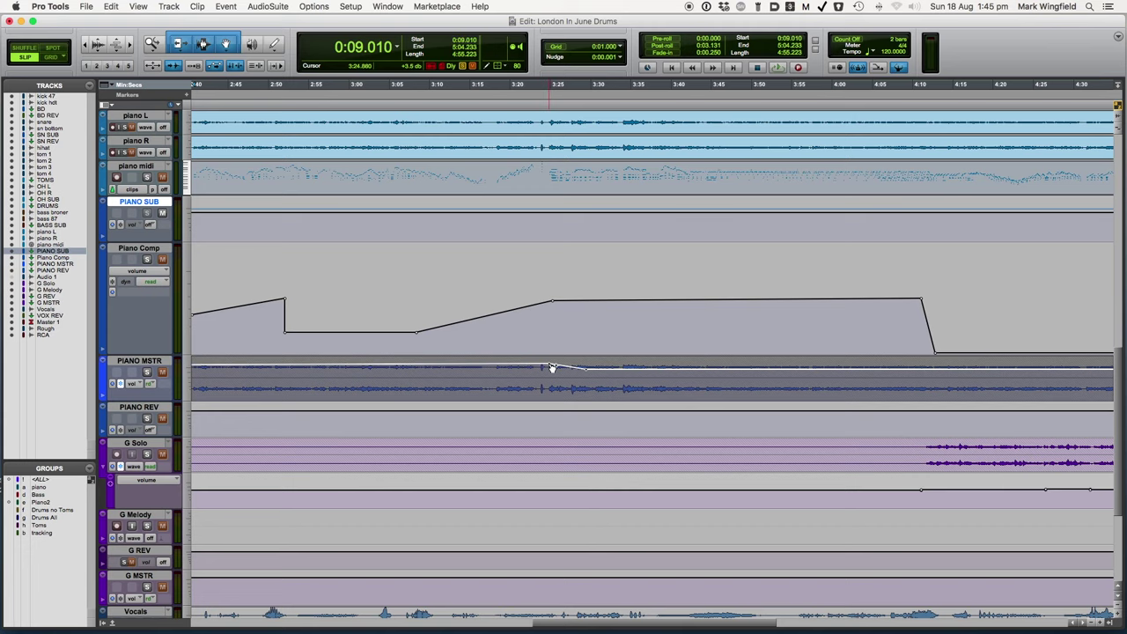
Step: Move the PIANO MSTR breakpoint at the end of the drop earlier, to about 3:27.7 at -1.6 dB
key("super+bracketright")
key("super+bracketright")
key("super+bracketright")
scroll(476, 366, "left", 5)
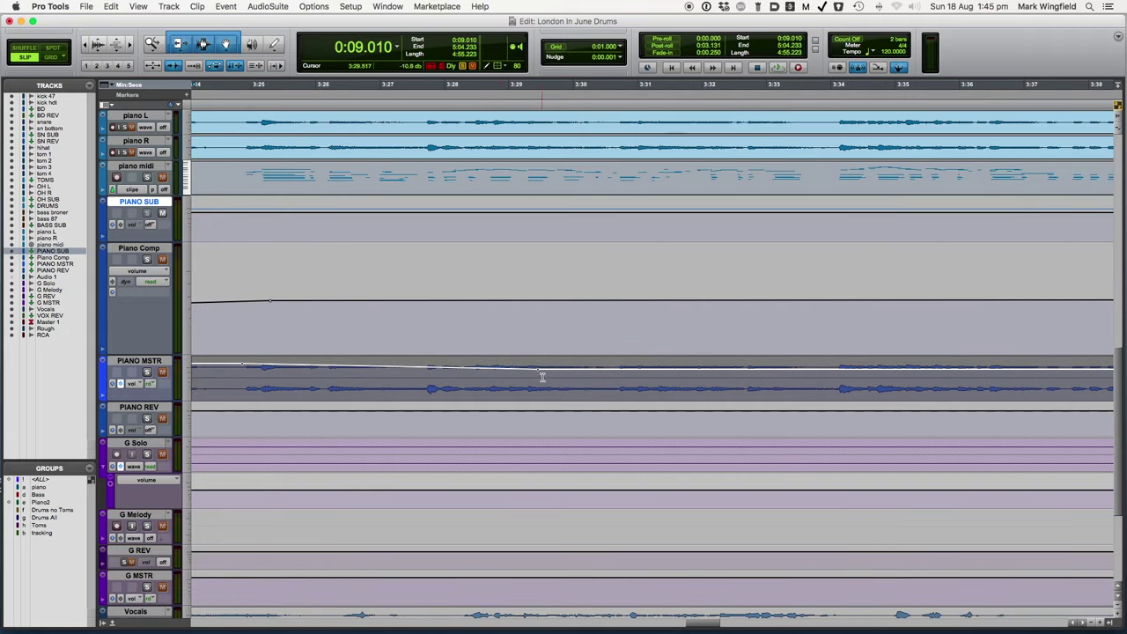
left_click_drag(537, 368, 427, 367)
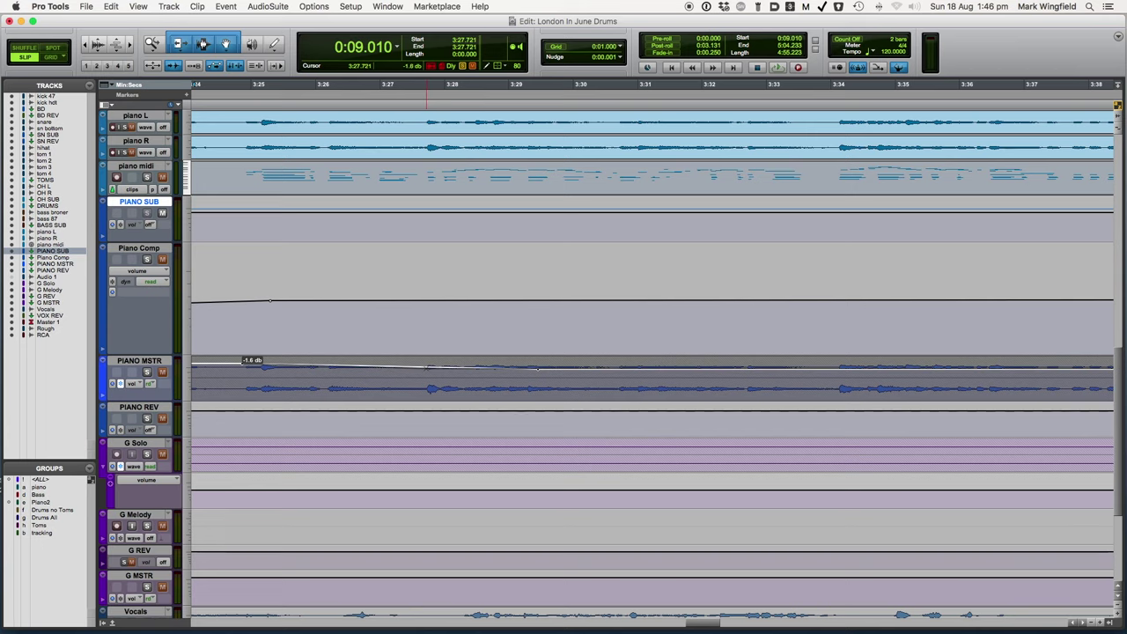
scroll(506, 364, "left", 5)
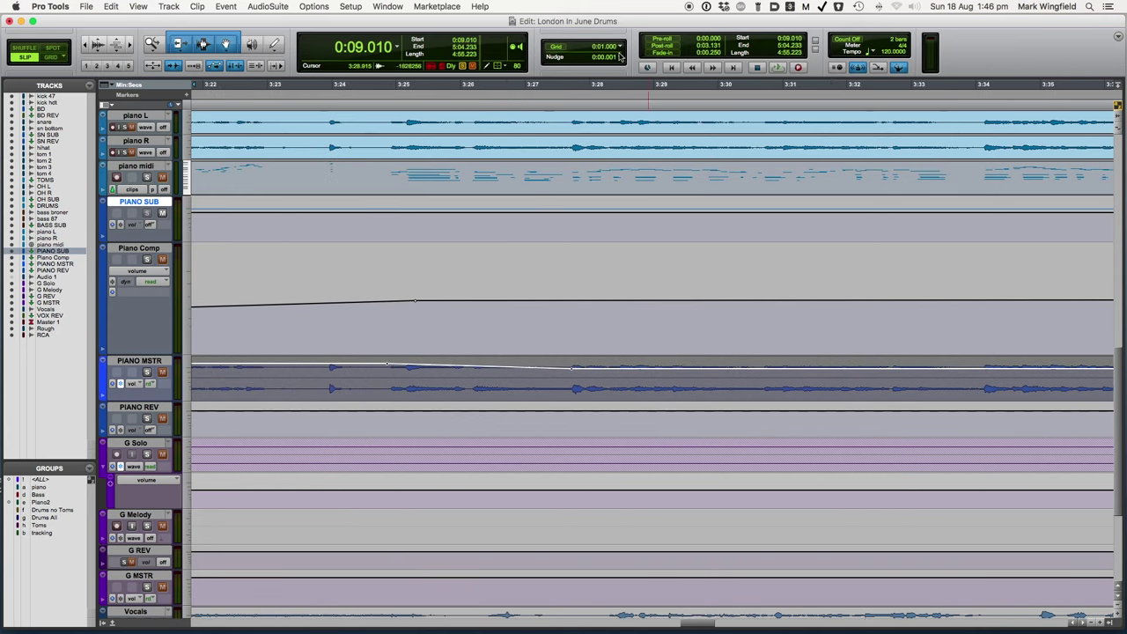
Step: Create a marker named Location 1 at 3:23.939, just before the piano note
left_click(332, 102)
left_click(328, 101)
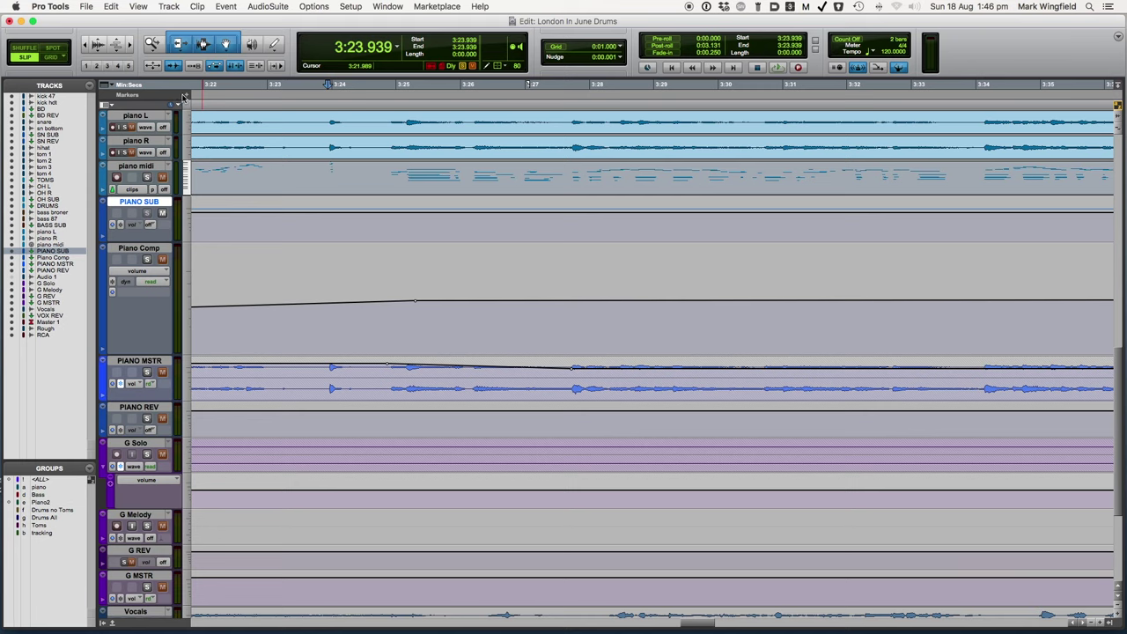
left_click(185, 95)
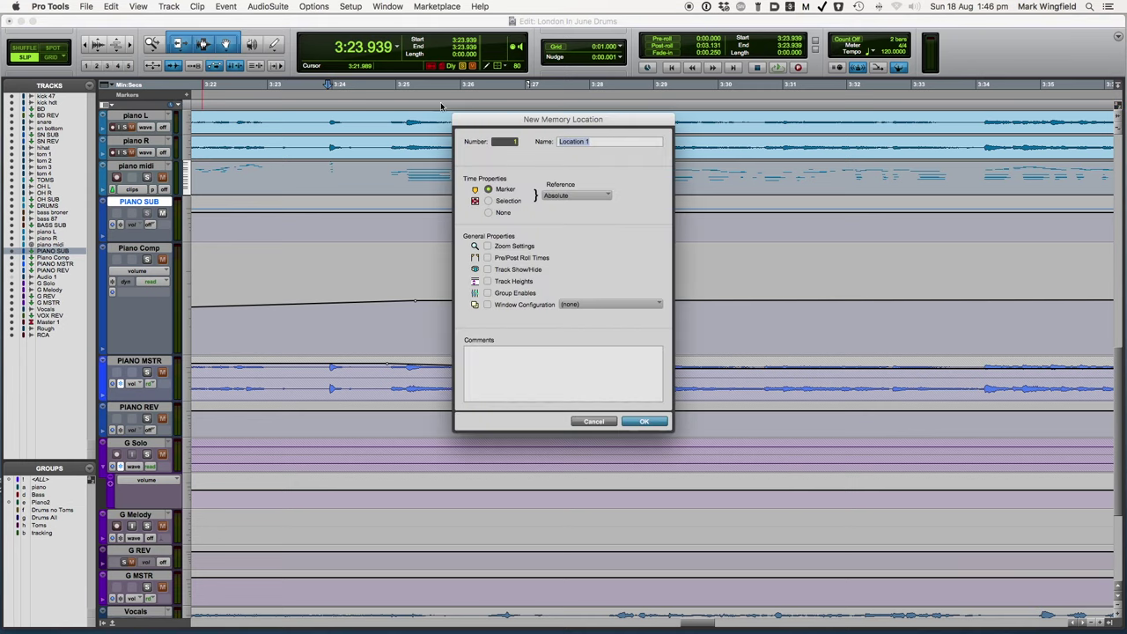
left_click(643, 423)
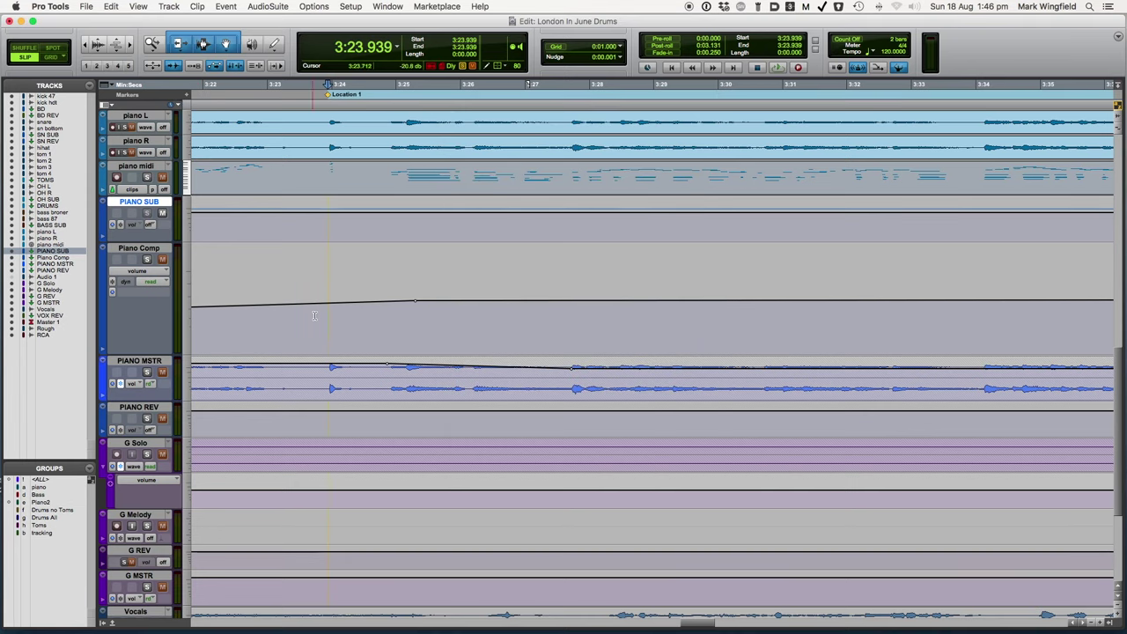
Step: Move the earlier PIANO MSTR volume breakpoint back to the Location 1 marker and nudge that marker slightly later
mouse_move(389, 367)
left_mouse_down()
mouse_move(329, 360)
mouse_move(329, 106)
left_mouse_up()
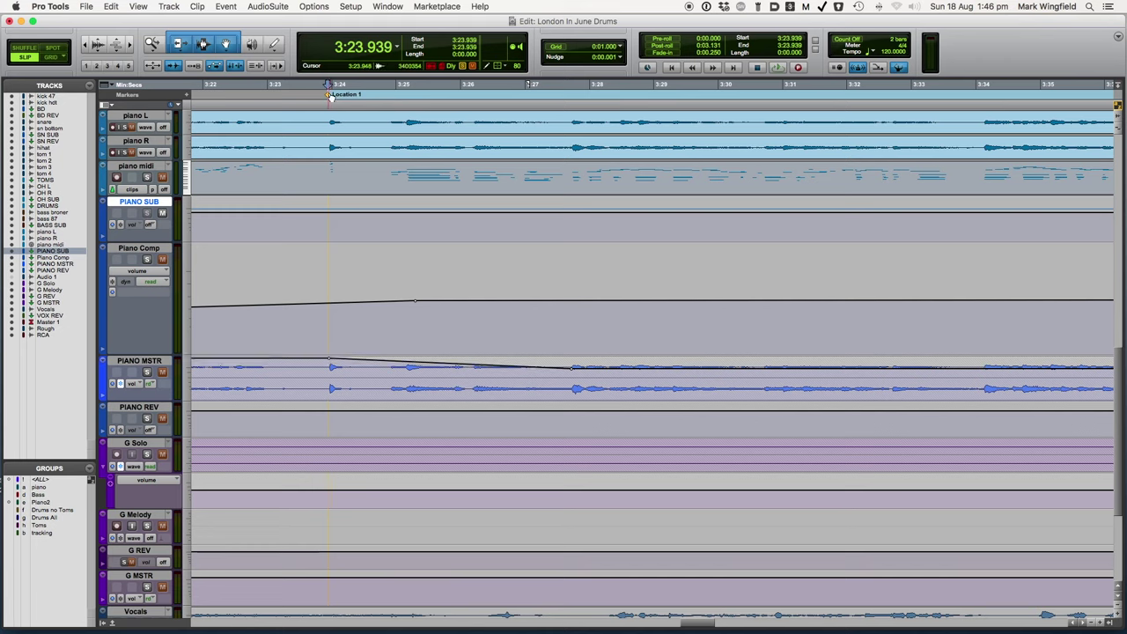
left_click(328, 95)
left_click_drag(328, 94, 331, 95)
Step: Lower the PIANO MSTR breakpoint at the Location 1 marker below the level of the breakpoint at 3:27.7
left_click_drag(332, 363, 330, 377)
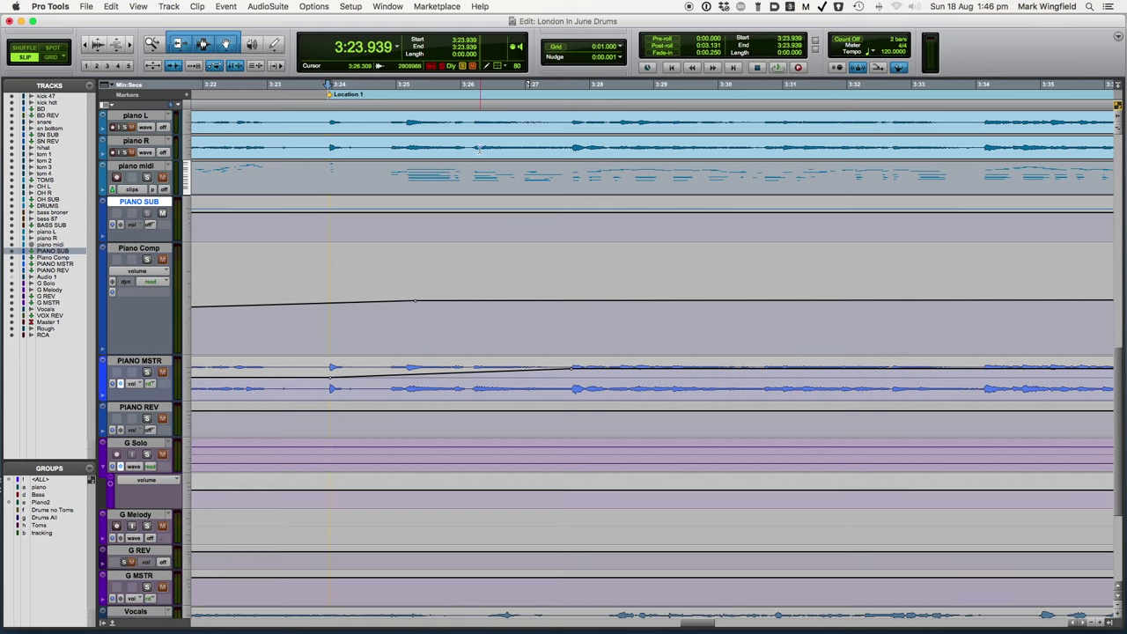
scroll(482, 151, "left", 5)
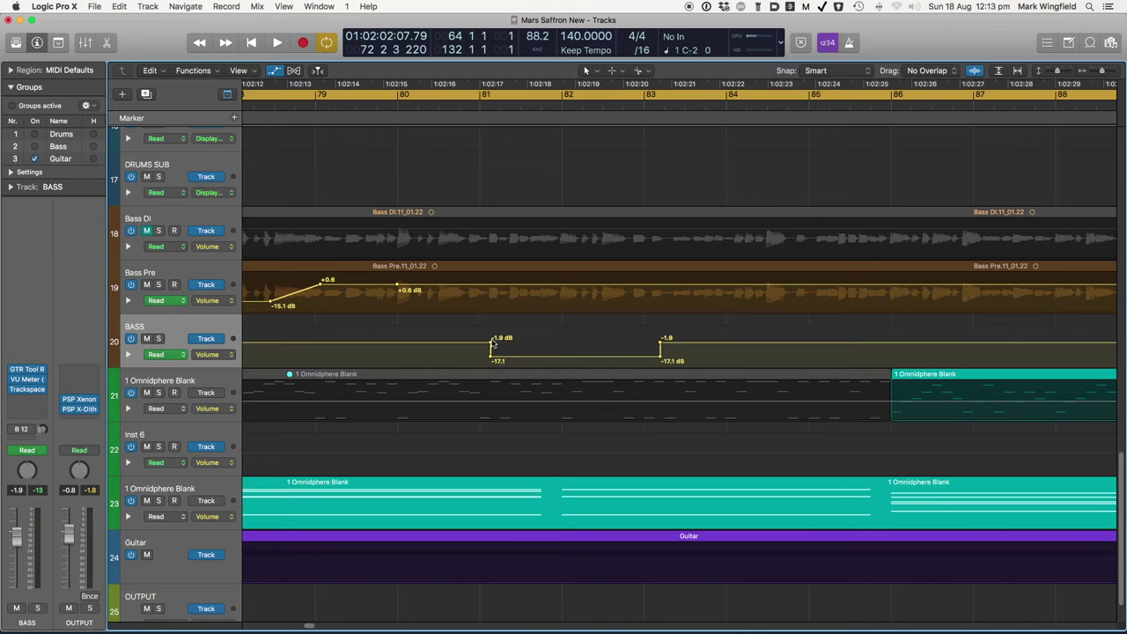
Step: In Logic Pro X, shift the BASS volume dip's starting edge near bar 81 slightly earlier and its ending edge back before bar 83
left_click(492, 343)
left_click(490, 344)
left_click_drag(491, 345, 489, 344)
left_click_drag(661, 345, 626, 343)
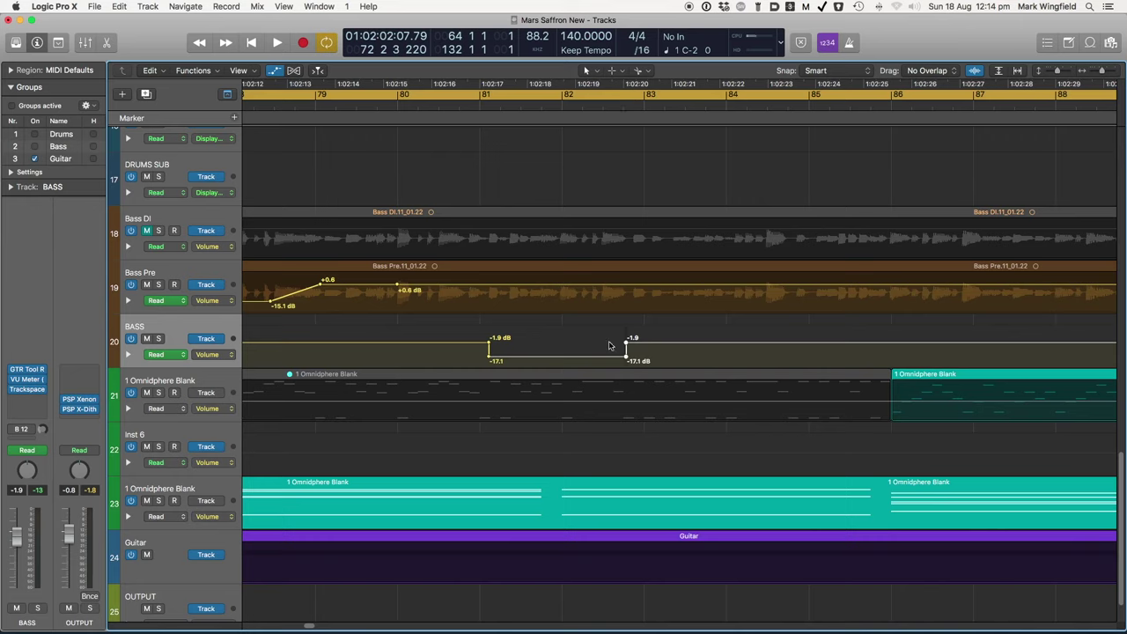
mouse_move(496, 347)
left_mouse_down()
mouse_move(328, 341)
mouse_move(489, 342)
left_mouse_up()
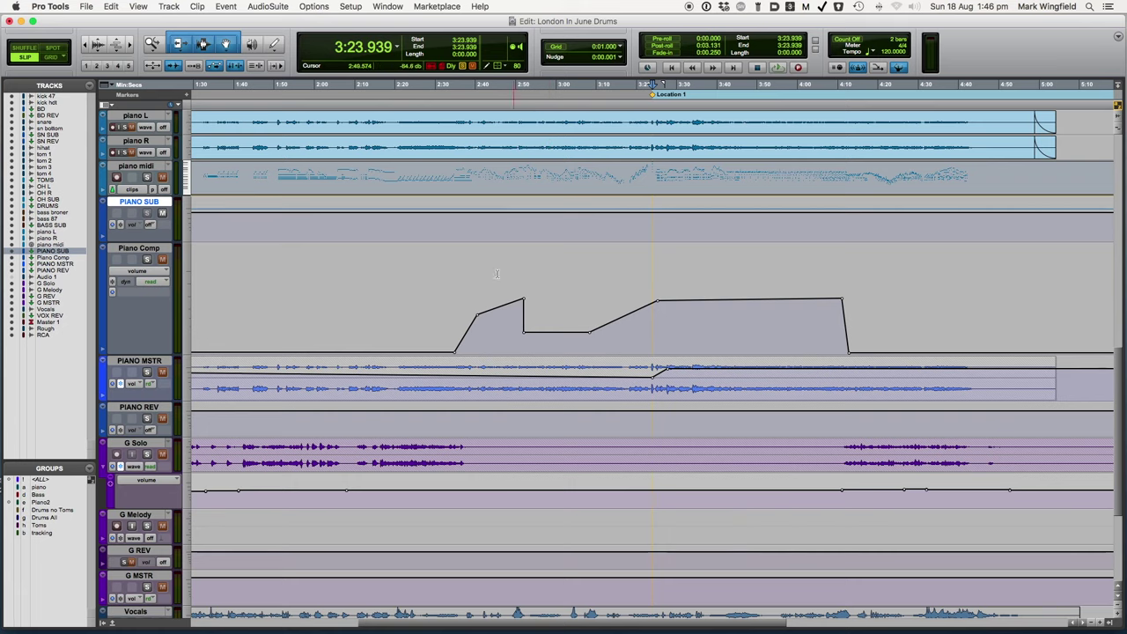
Step: In Pro Tools, draw a wavy freehand volume curve on BASS SUB from about 2:03 to 2:15
mouse_move(286, 447)
left_mouse_down()
mouse_move(334, 416)
mouse_move(379, 438)
mouse_move(411, 416)
mouse_move(424, 434)
mouse_move(458, 416)
mouse_move(478, 439)
mouse_move(496, 422)
mouse_move(510, 435)
mouse_move(518, 419)
mouse_move(537, 442)
mouse_move(578, 418)
mouse_move(676, 427)
left_mouse_up()
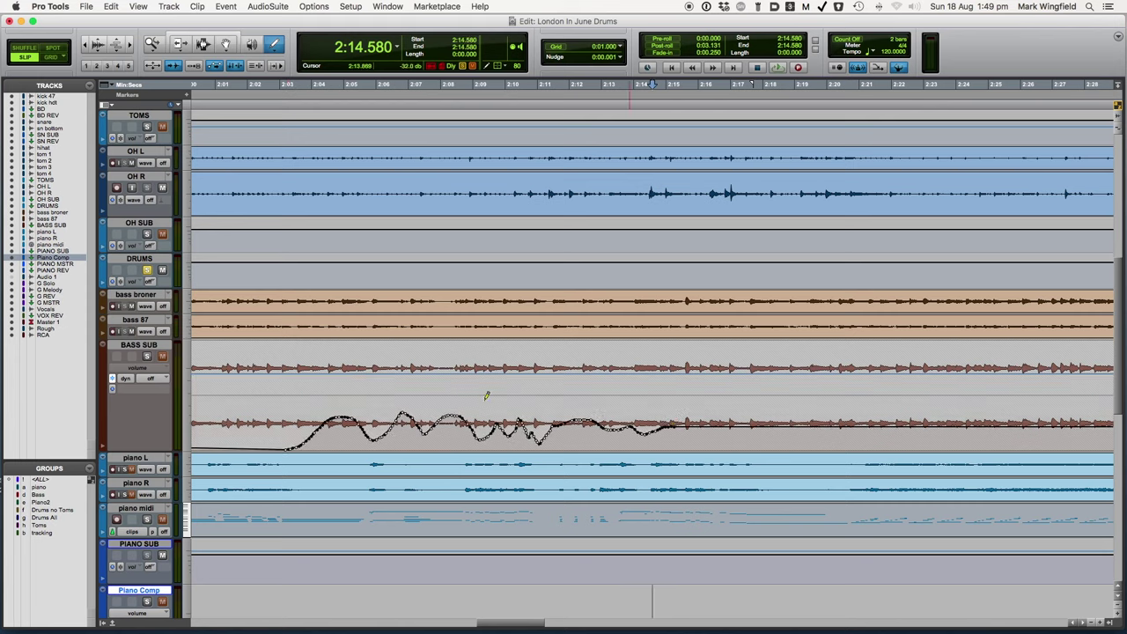
Step: Select the BASS SUB volume automation from about 2:08.8 to 2:11.6 and clear the selection again
left_click(219, 36)
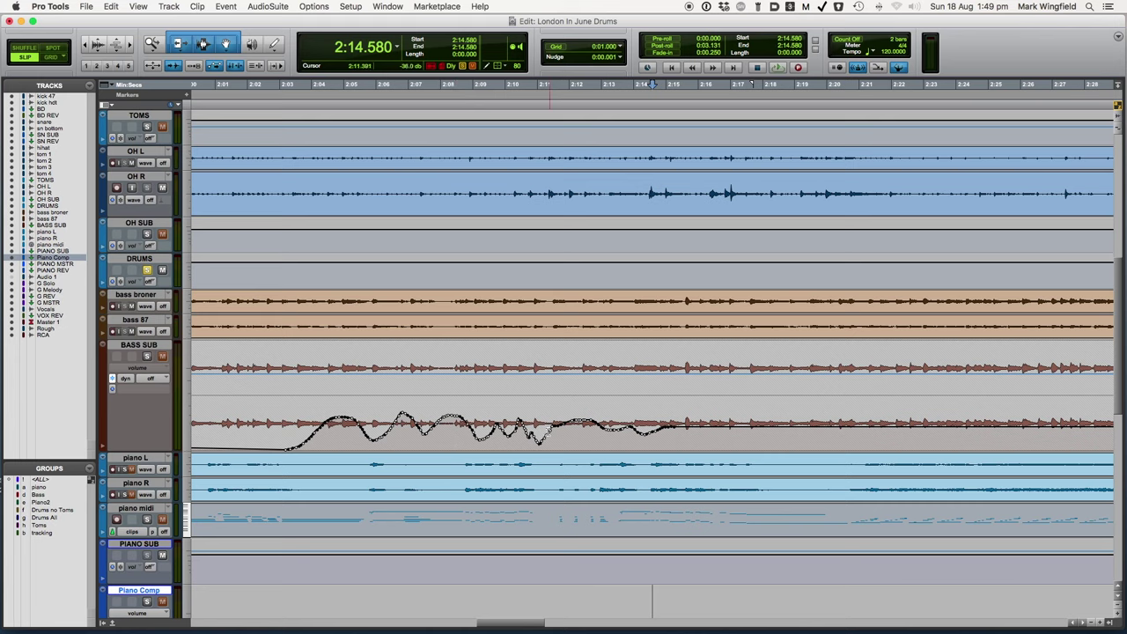
left_click_drag(557, 424, 466, 429)
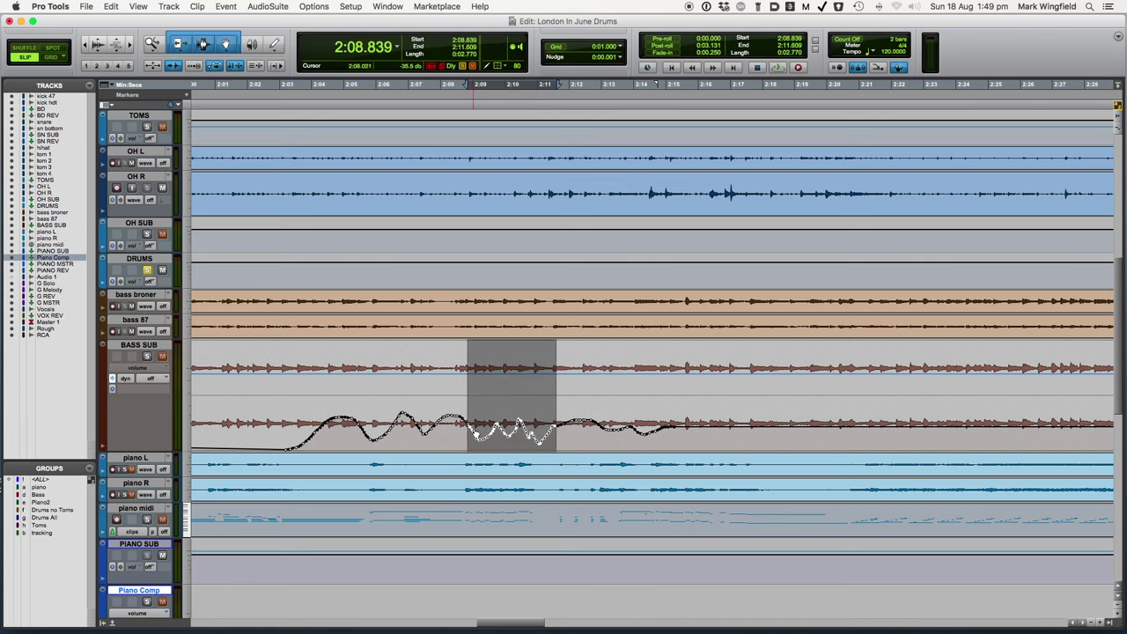
left_click(482, 353)
left_click(473, 390)
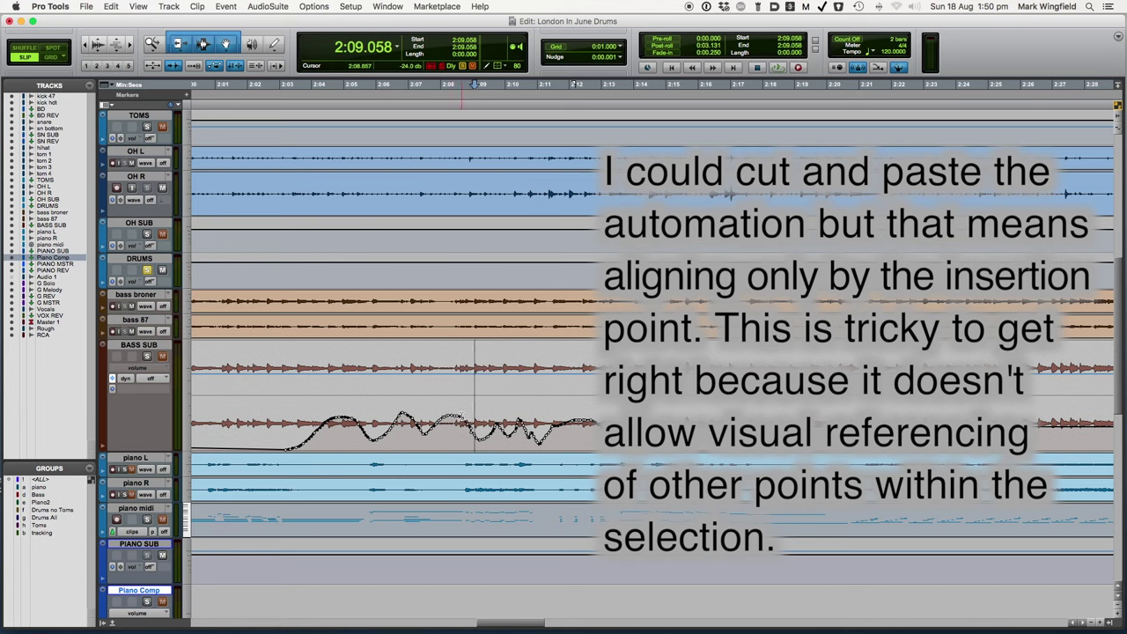
mouse_move(466, 432)
left_mouse_down()
mouse_move(489, 431)
mouse_move(478, 432)
left_mouse_up()
left_click(467, 432)
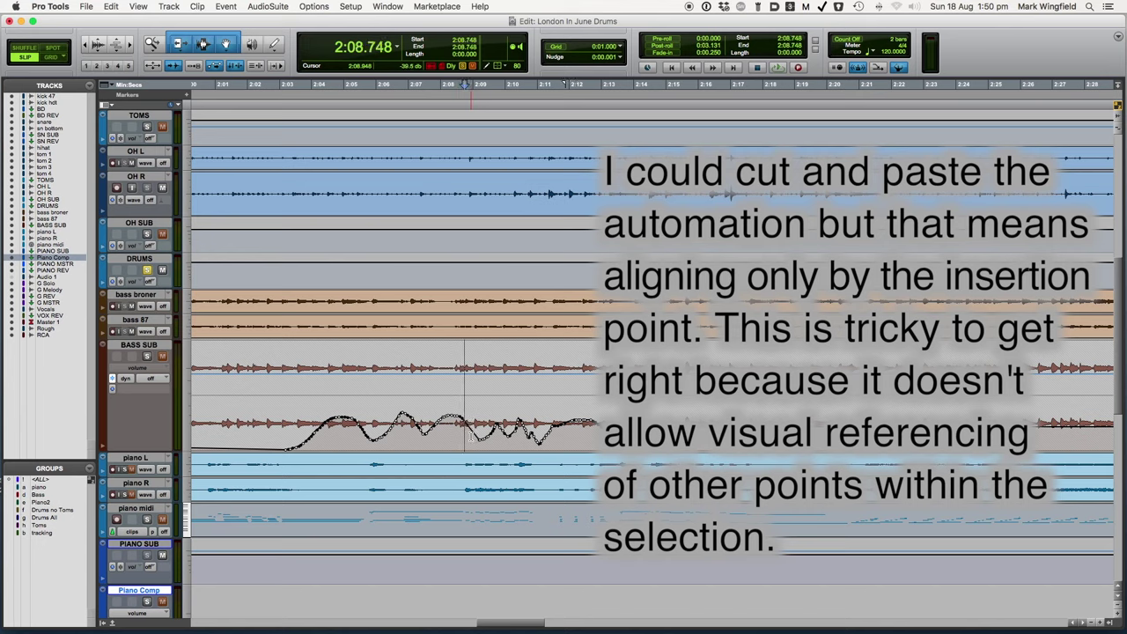
Step: Move the BASS SUB breakpoint in the trough near 2:09 across its neighbours, leaving it lower at about 2:09.3
left_click(476, 432)
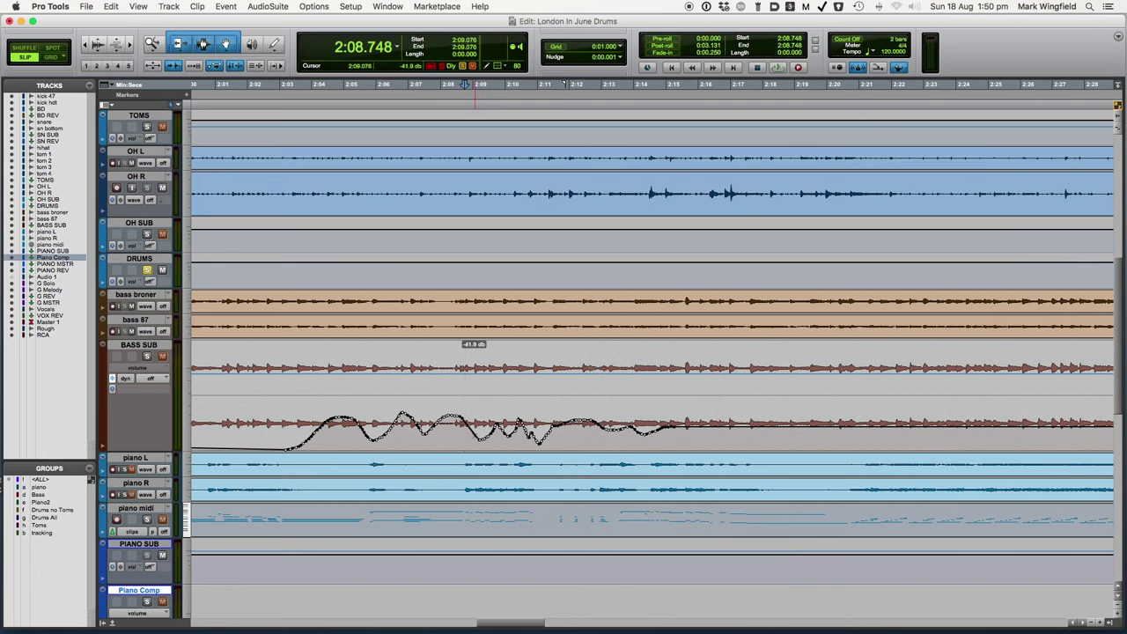
left_click_drag(497, 435, 480, 438)
left_click(480, 439)
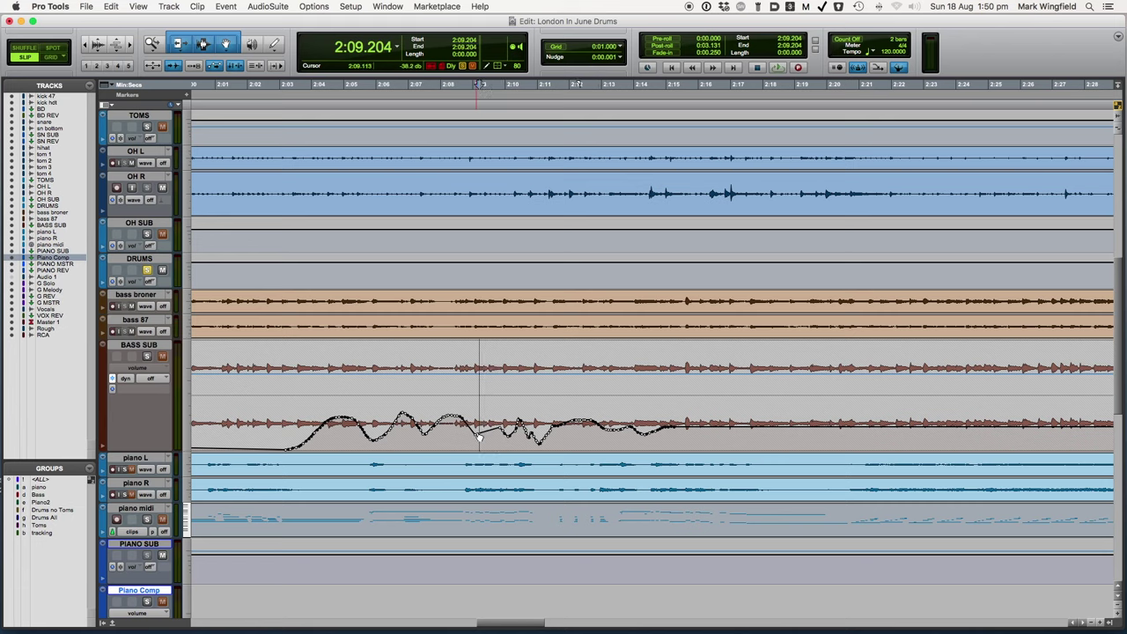
left_click(481, 440)
Step: Pull the flat BASS SUB volume line down into a V-shaped dip with its lowest breakpoint at about 2:18.4
left_click(510, 433)
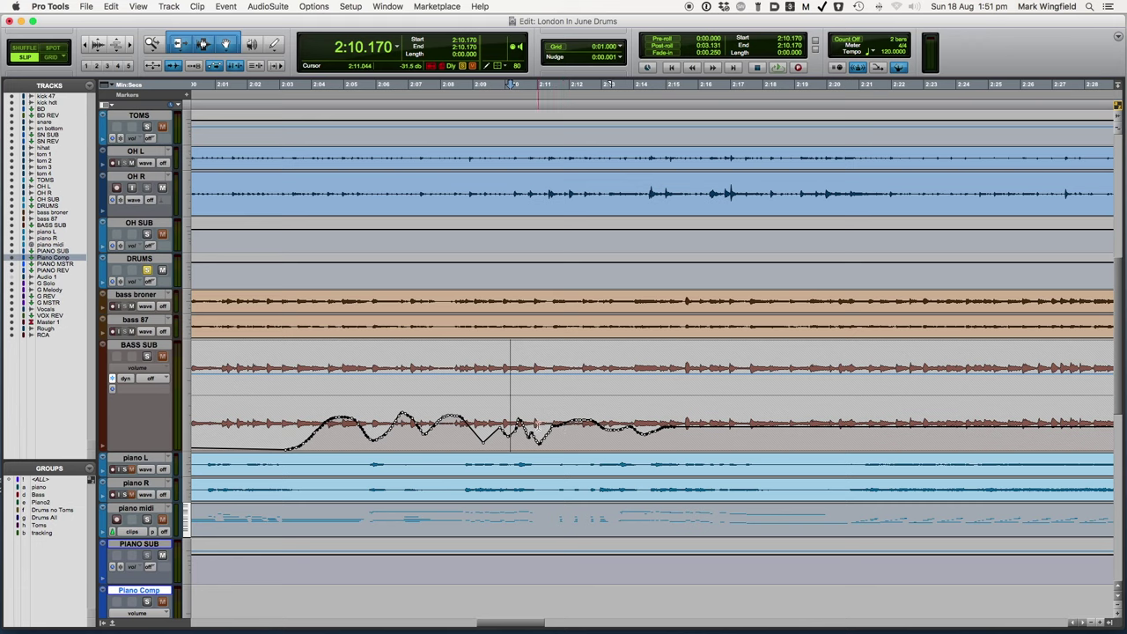
left_click(596, 427)
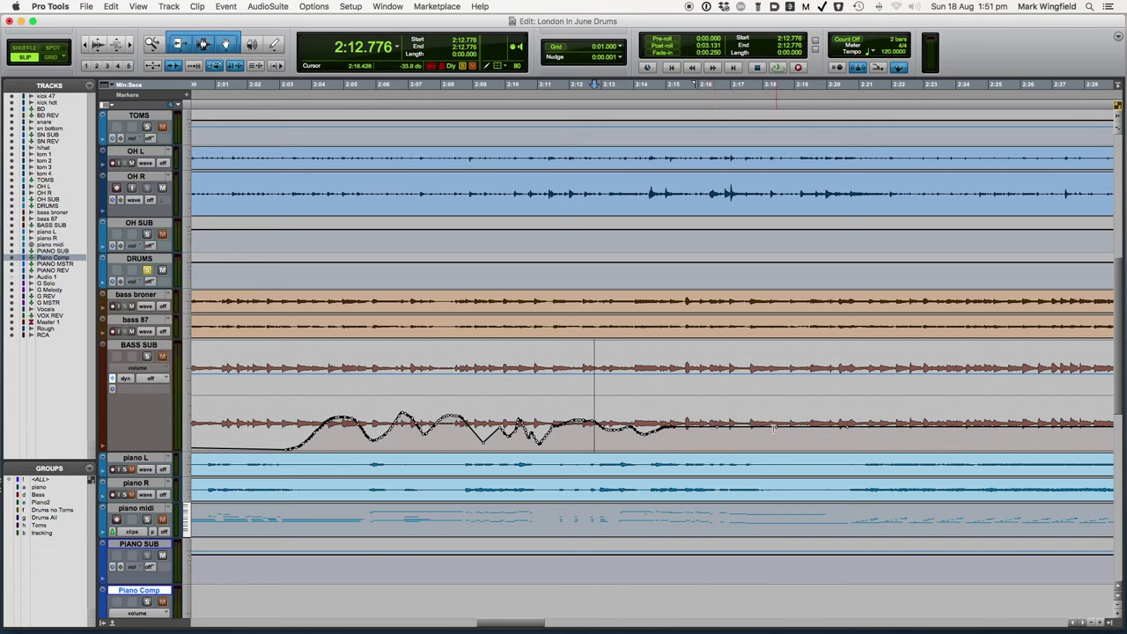
left_click_drag(779, 428, 778, 447)
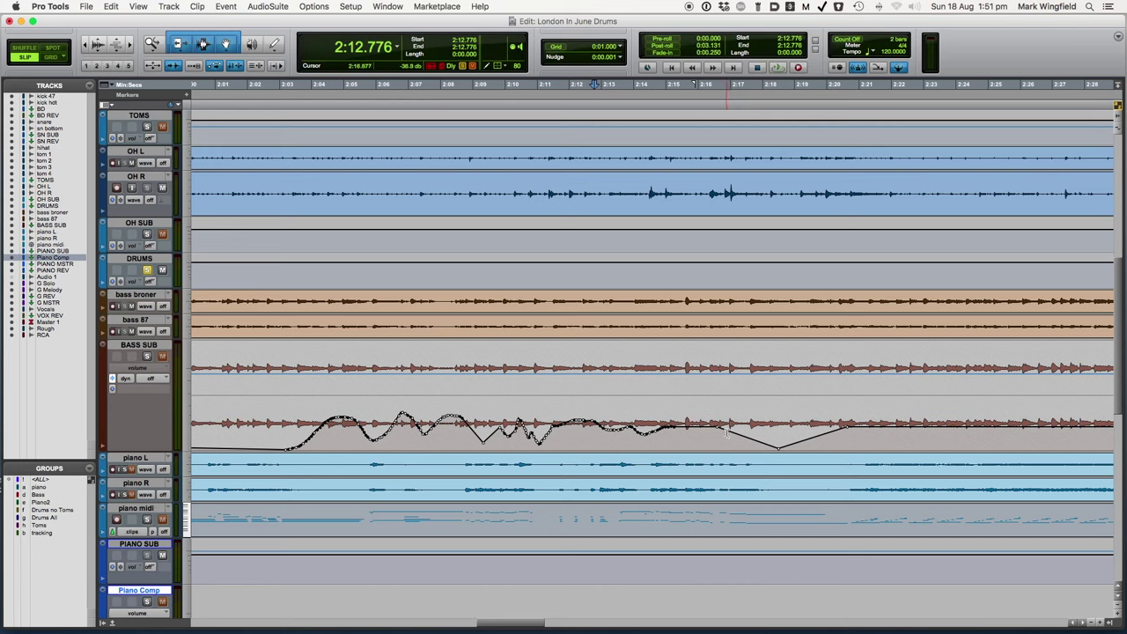
Step: Redraw the falling side of the BASS SUB dip as a freehand curve from about 2:16.6 to 2:18.4 with the Pencil tool
left_click(275, 44)
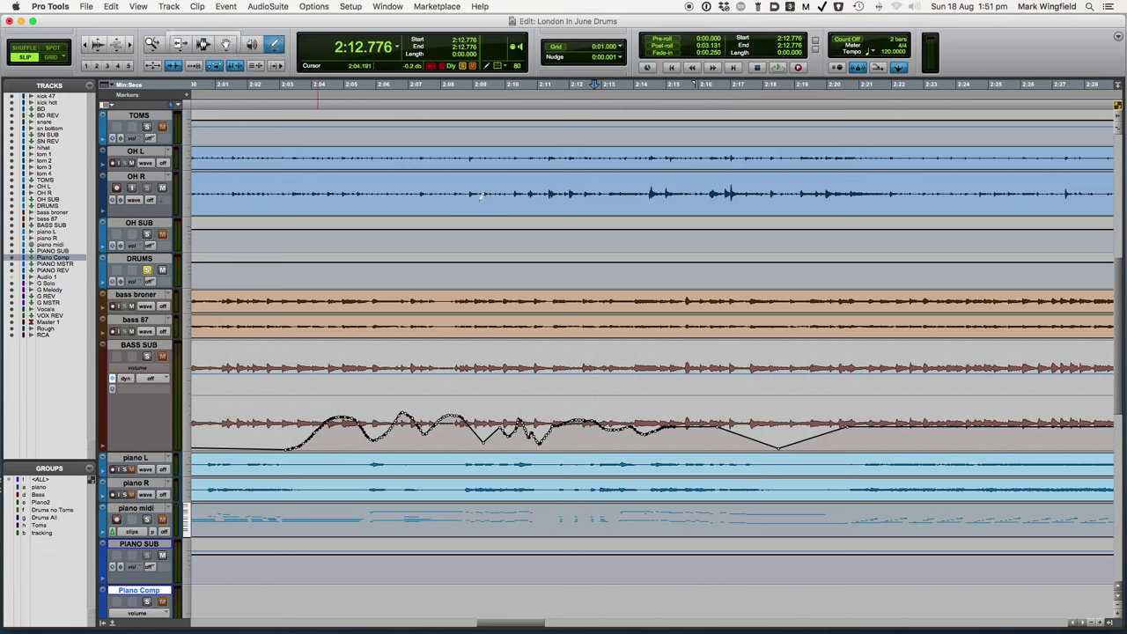
left_click_drag(719, 425, 777, 448)
scroll(780, 445, "right", 5)
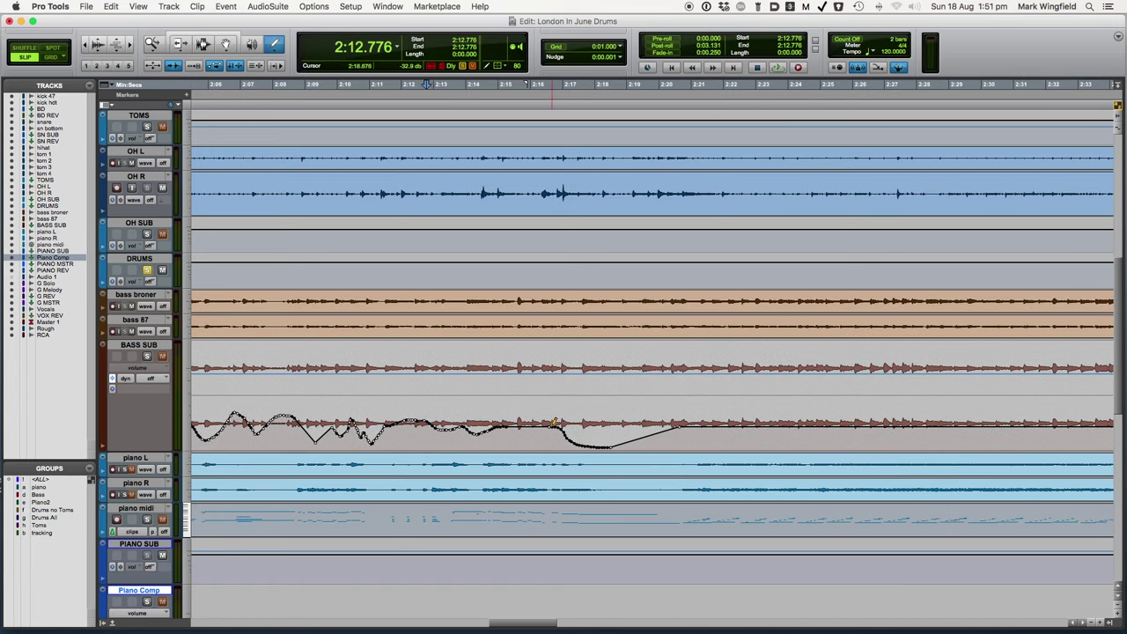
left_click_drag(551, 425, 608, 450)
scroll(604, 454, "right", 5)
scroll(604, 454, "up", 3)
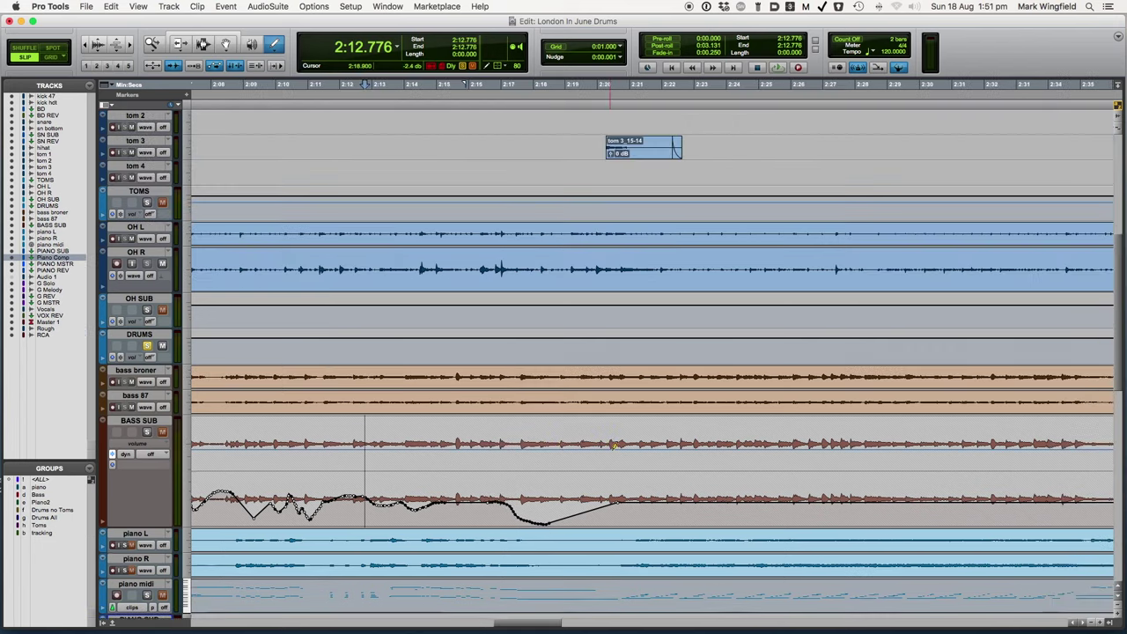
Step: Redraw the rising side of the BASS SUB dip as a freehand curve from about 2:18.4 to 2:20.7
scroll(598, 473, "down", 3)
scroll(501, 494, "left", 2)
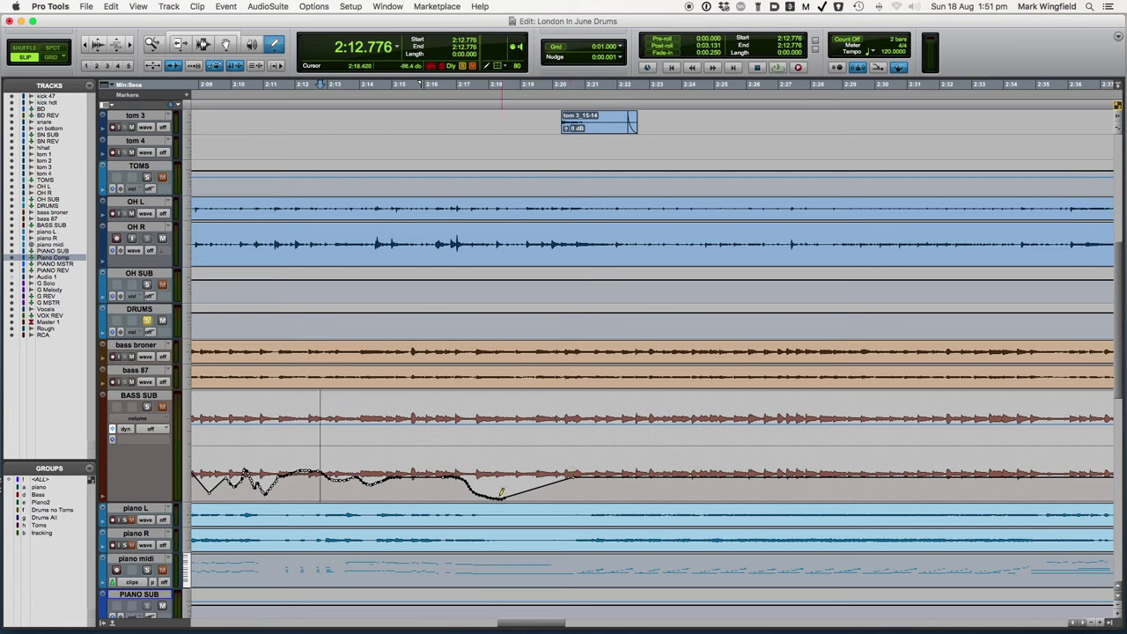
mouse_move(507, 498)
left_mouse_down()
mouse_move(527, 483)
mouse_move(581, 477)
left_mouse_up()
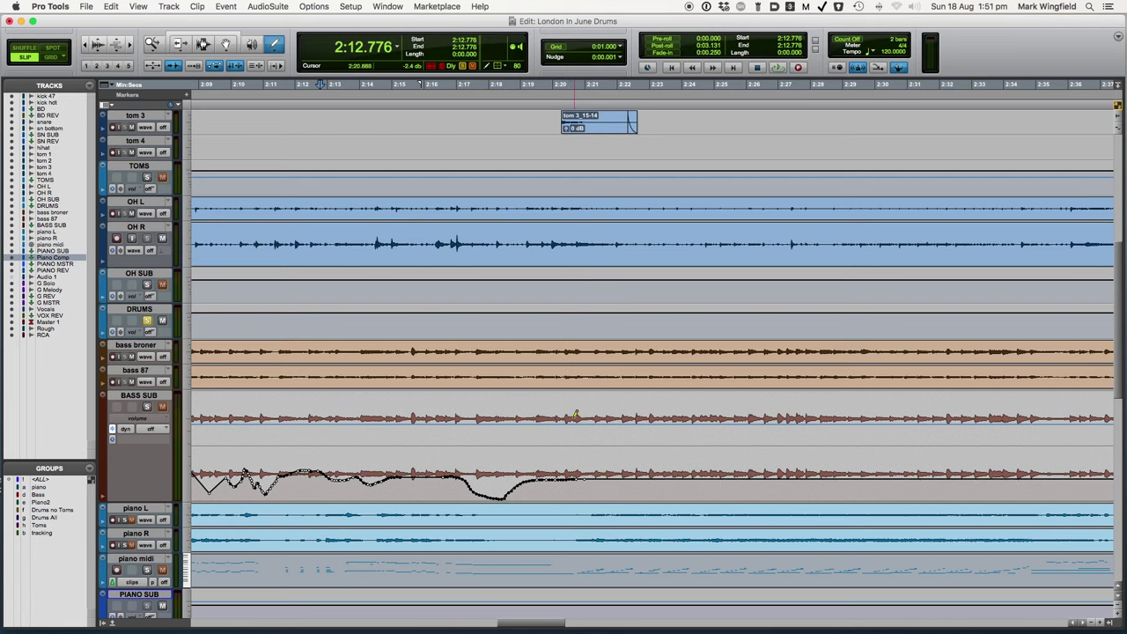
Step: Draw over both sides of the BASS SUB dip around 2:18.4 again to smooth their freehand curves
scroll(575, 414, "left", 4)
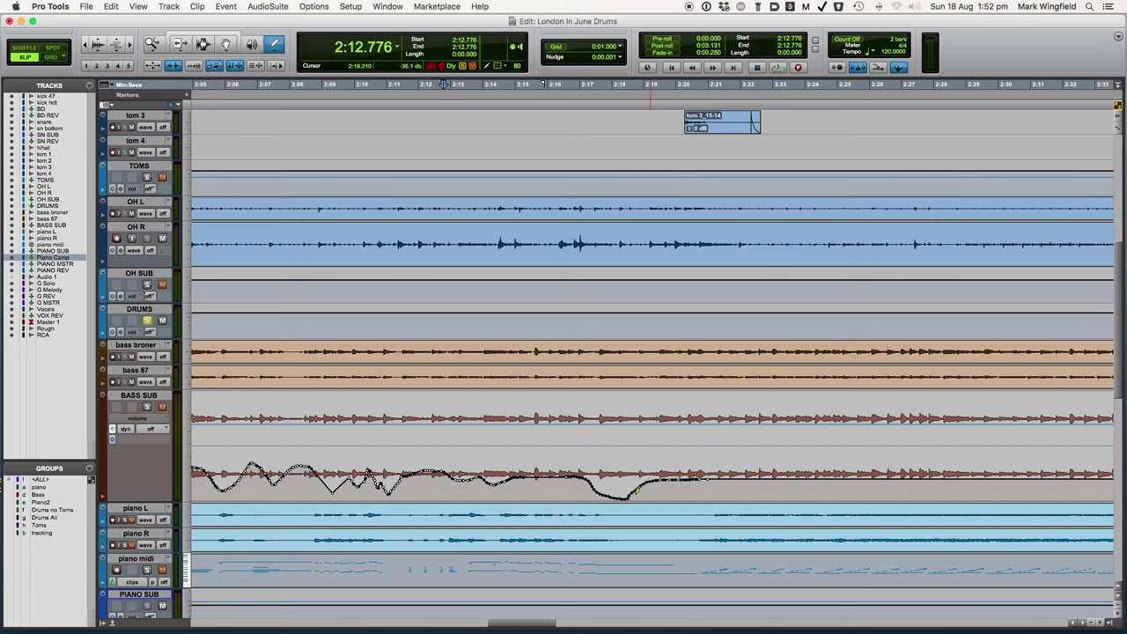
left_click_drag(628, 498, 676, 483)
left_click_drag(573, 473, 629, 498)
left_click_drag(570, 474, 629, 500)
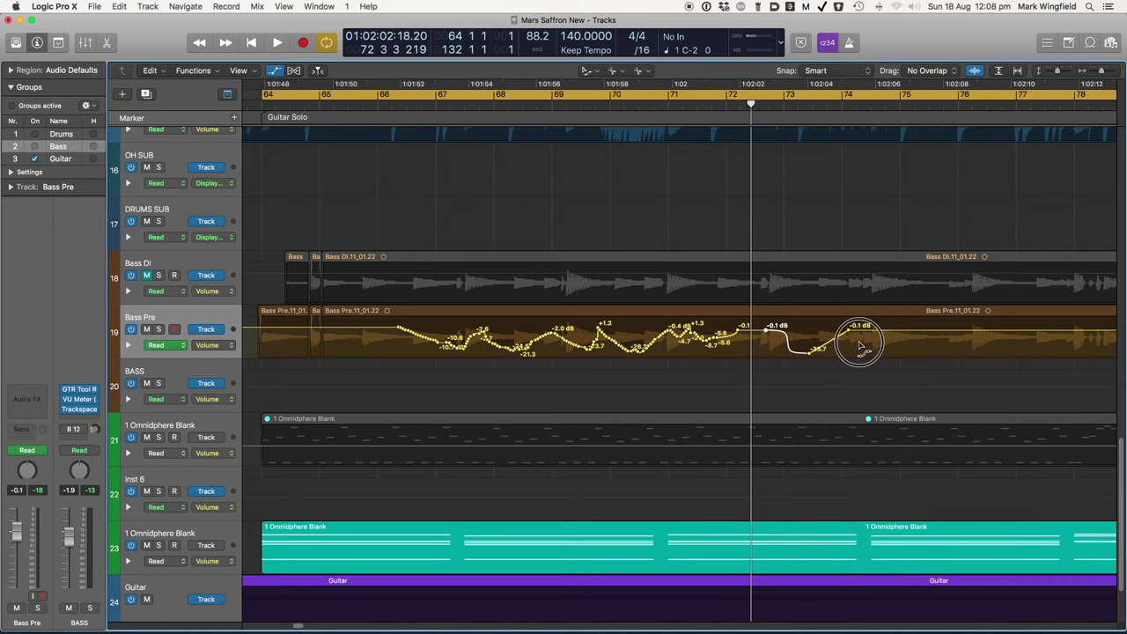
Step: In Logic Pro X, reshape the curved volume drop on Bass Pre near bar 73 with the Automation Curve tool
left_click_drag(800, 344, 781, 396)
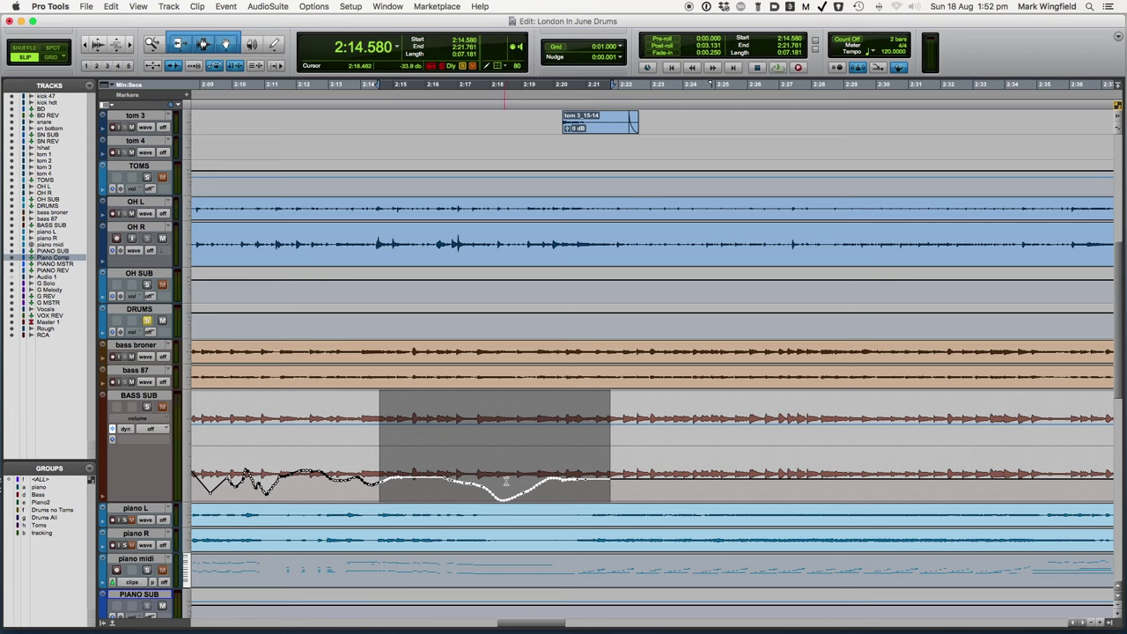
Step: In Pro Tools, select the BASS SUB volume automation around the dip, from about 2:15.7 to 2:22.0
left_click(642, 476)
left_click_drag(619, 477, 414, 475)
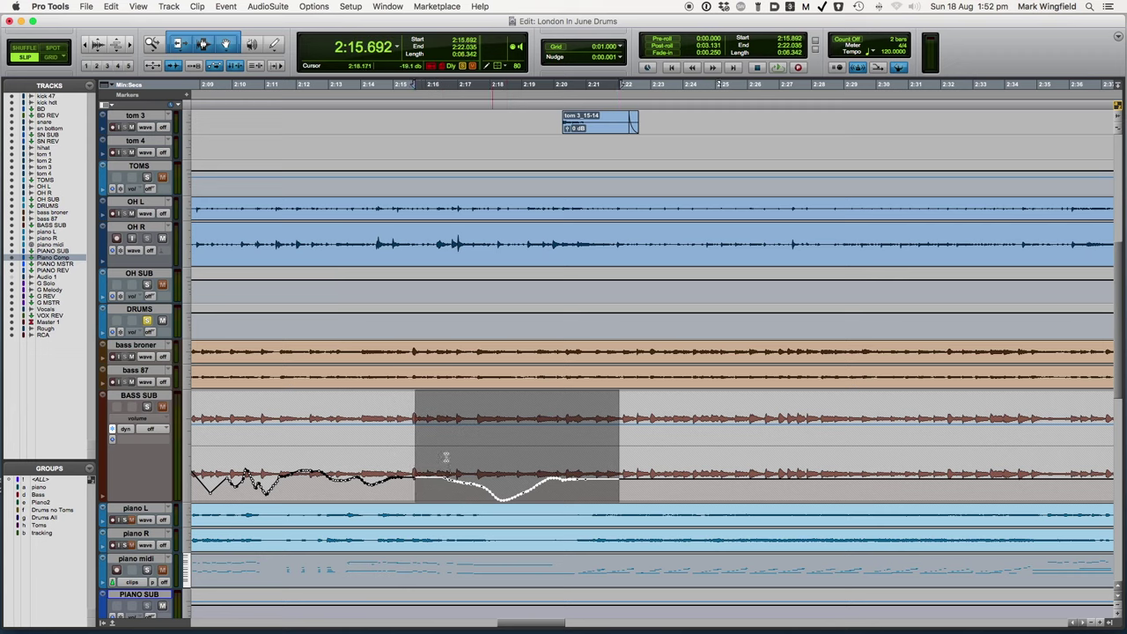
Step: Select stretches of the flat BASS SUB volume line after the dip, finishing with about 2:22.6 to 2:25.9
left_click(365, 467)
left_click_drag(661, 479, 761, 477)
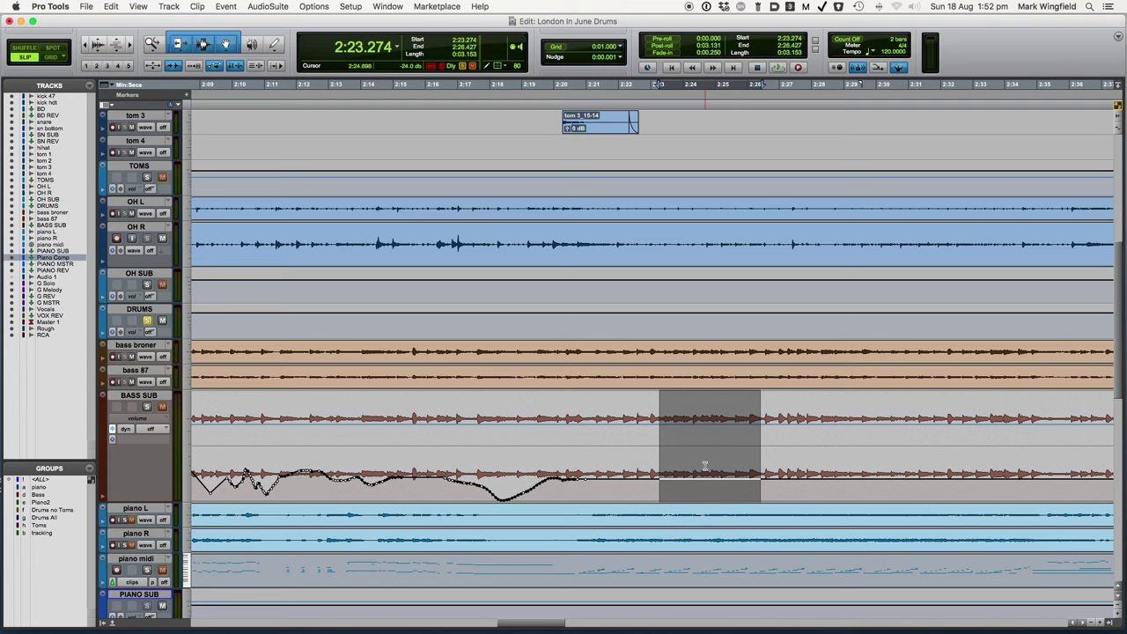
scroll(704, 466, "down", 3)
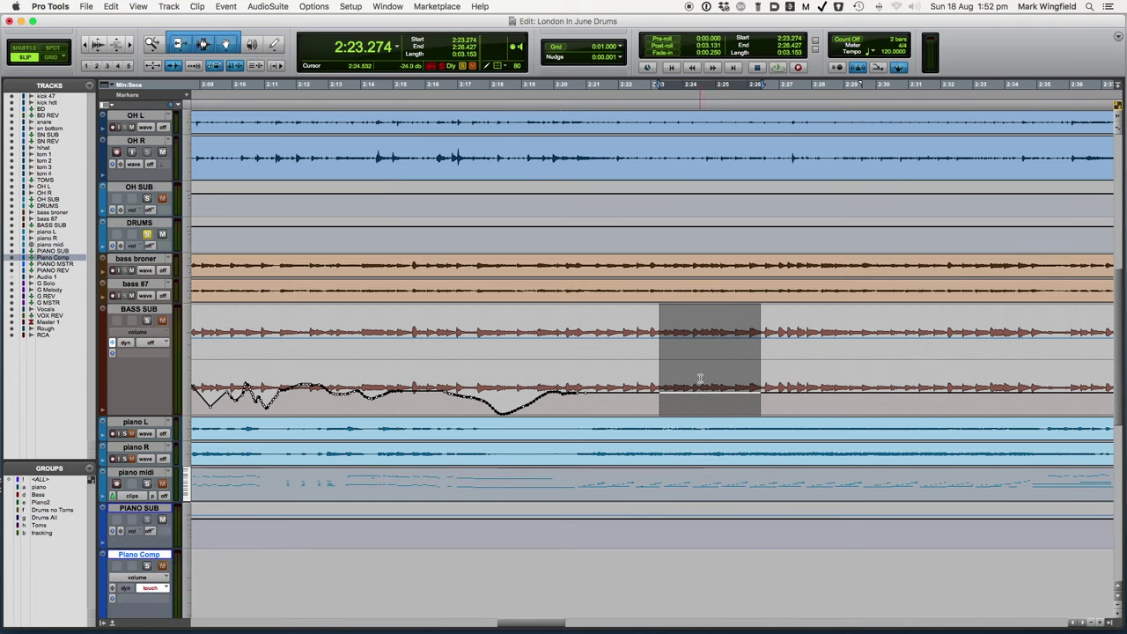
left_click(755, 394)
left_click_drag(663, 395, 784, 394)
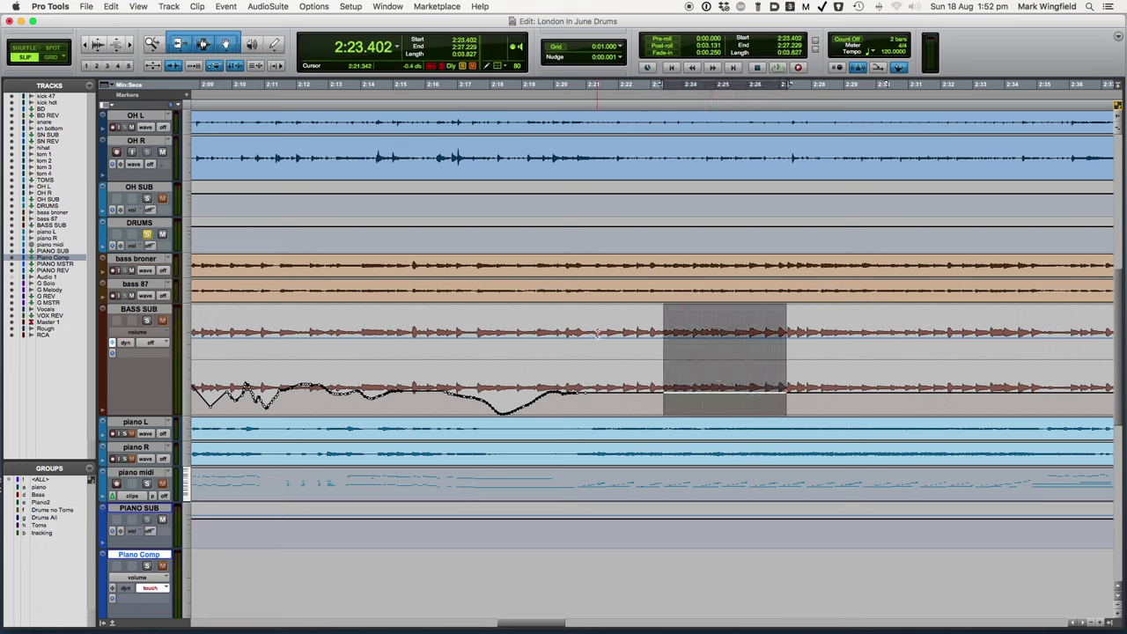
left_click(648, 392)
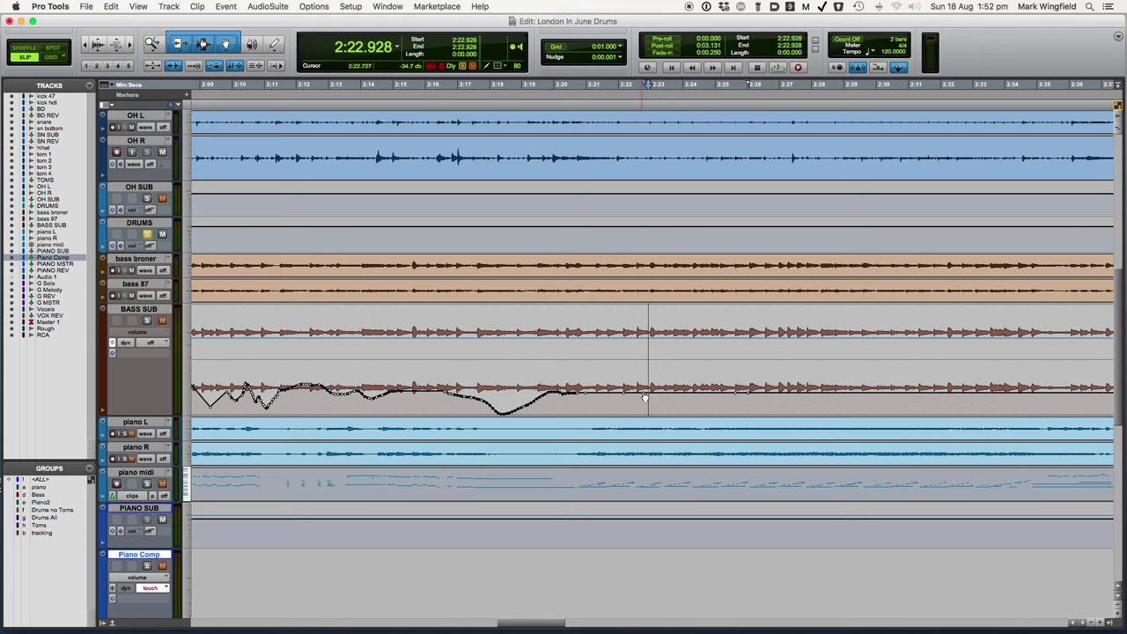
left_click_drag(639, 395, 743, 396)
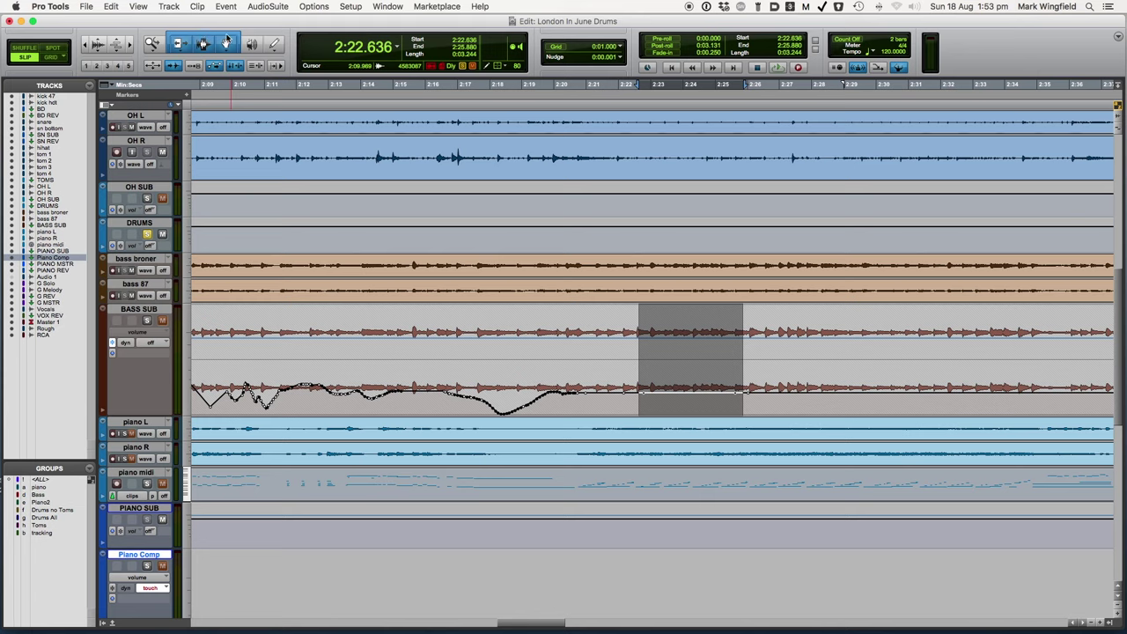
Step: Add points to the flat BASS SUB volume line after the dip and raise the one near 2:25 into a small peak
left_click(692, 392)
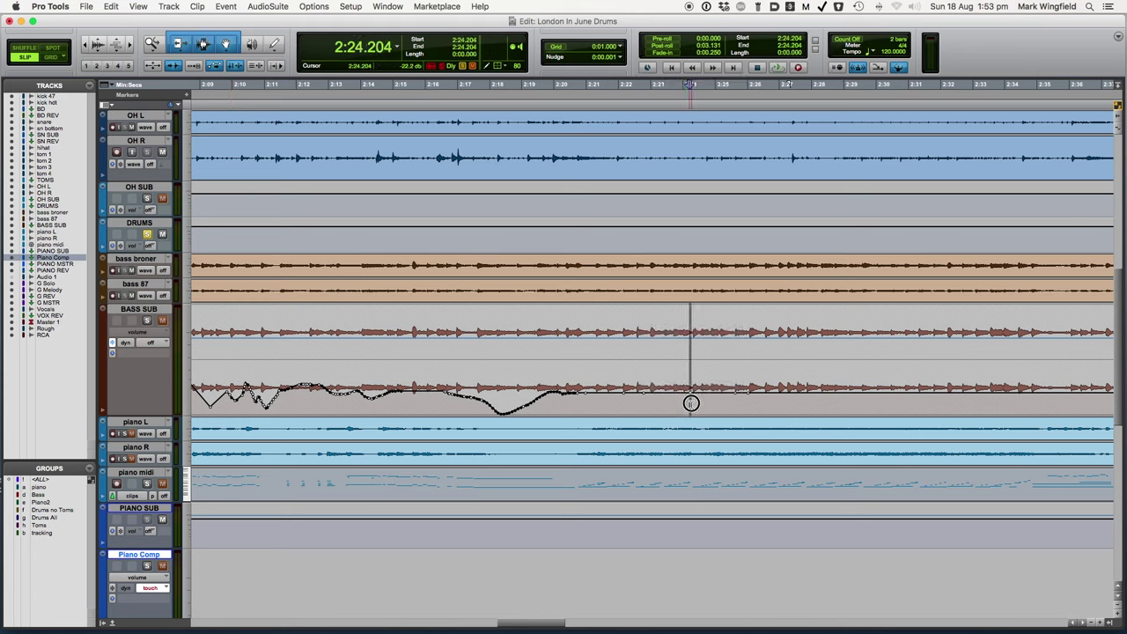
left_click(662, 393)
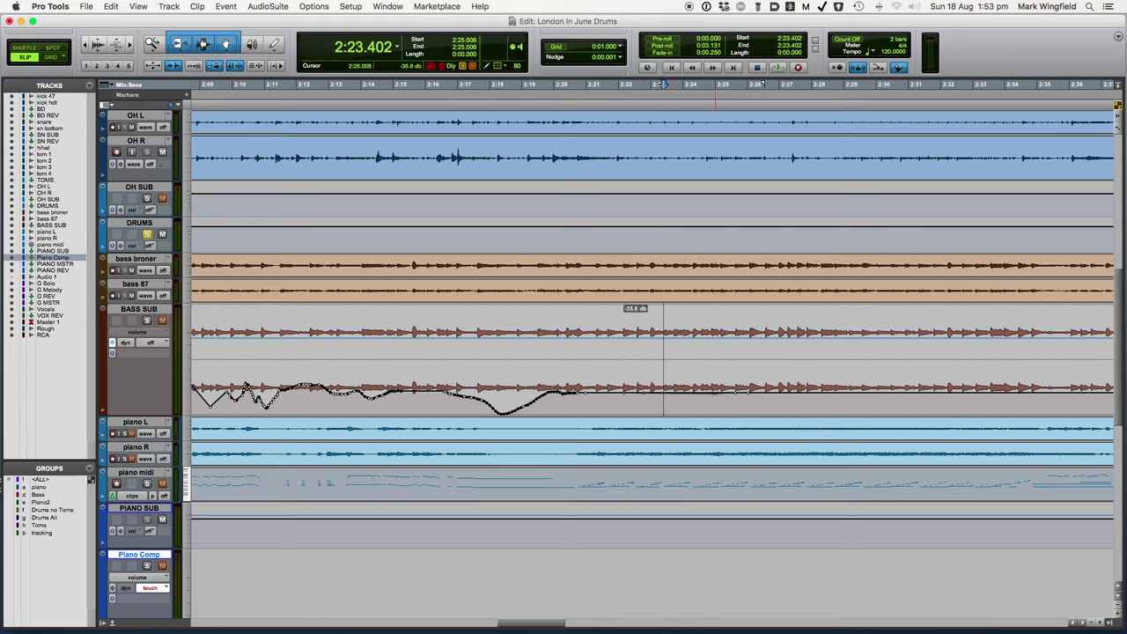
left_click(717, 397)
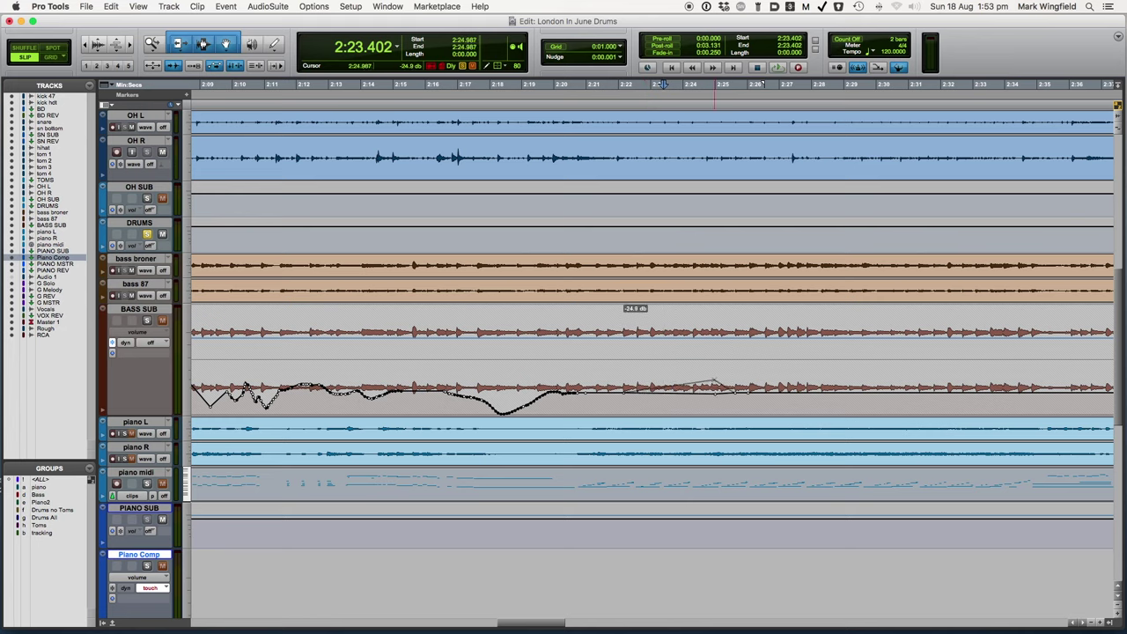
left_click_drag(718, 396, 740, 391)
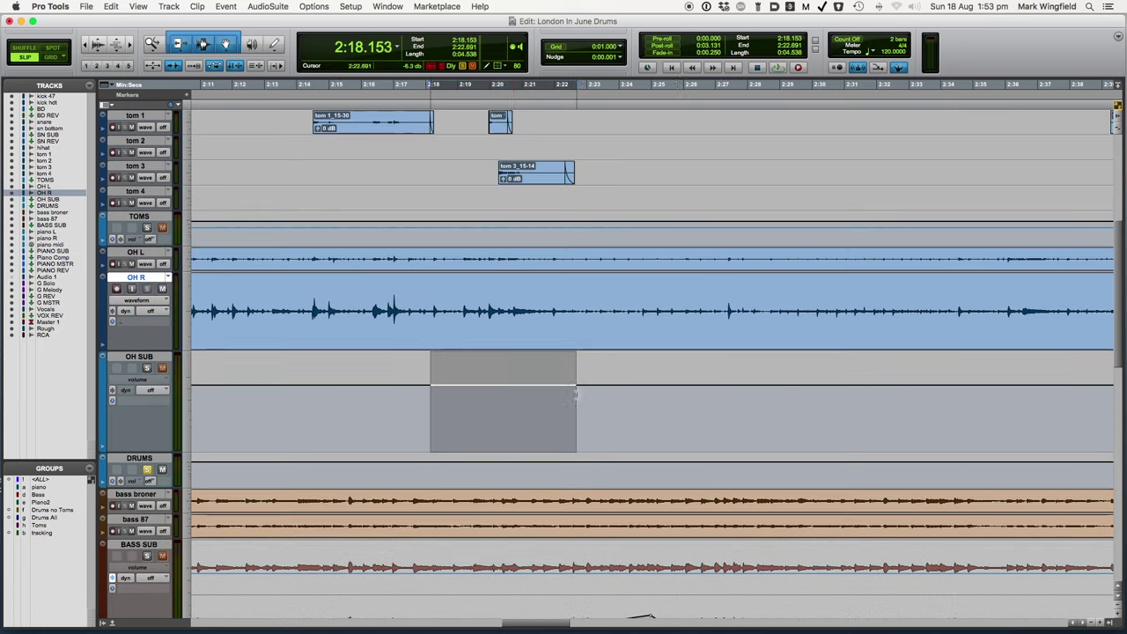
Step: Lower the selected OH SUB volume between about 2:18.2 and 2:22.7 and set the track's automation mode to read
left_click(503, 365)
left_click_drag(503, 365, 502, 380)
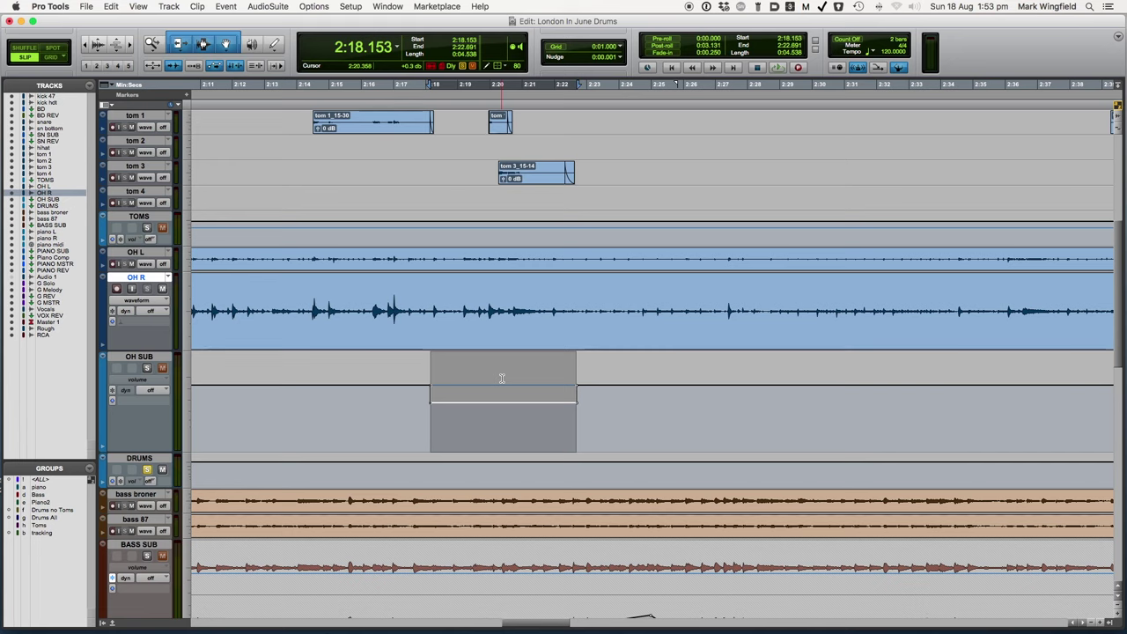
left_click(162, 390)
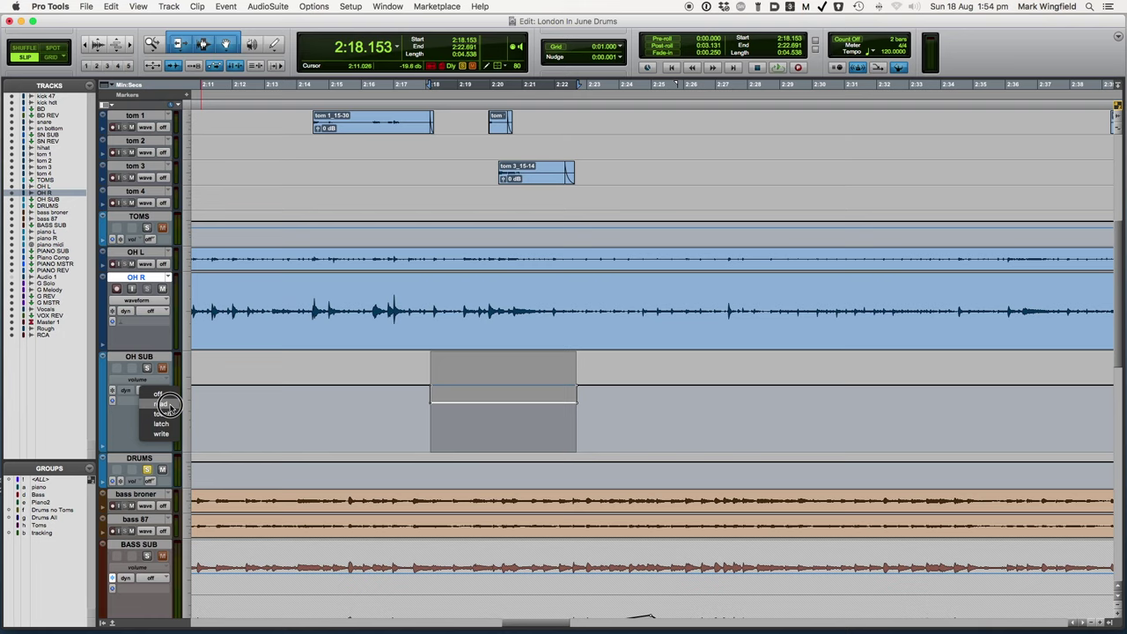
left_click(167, 404)
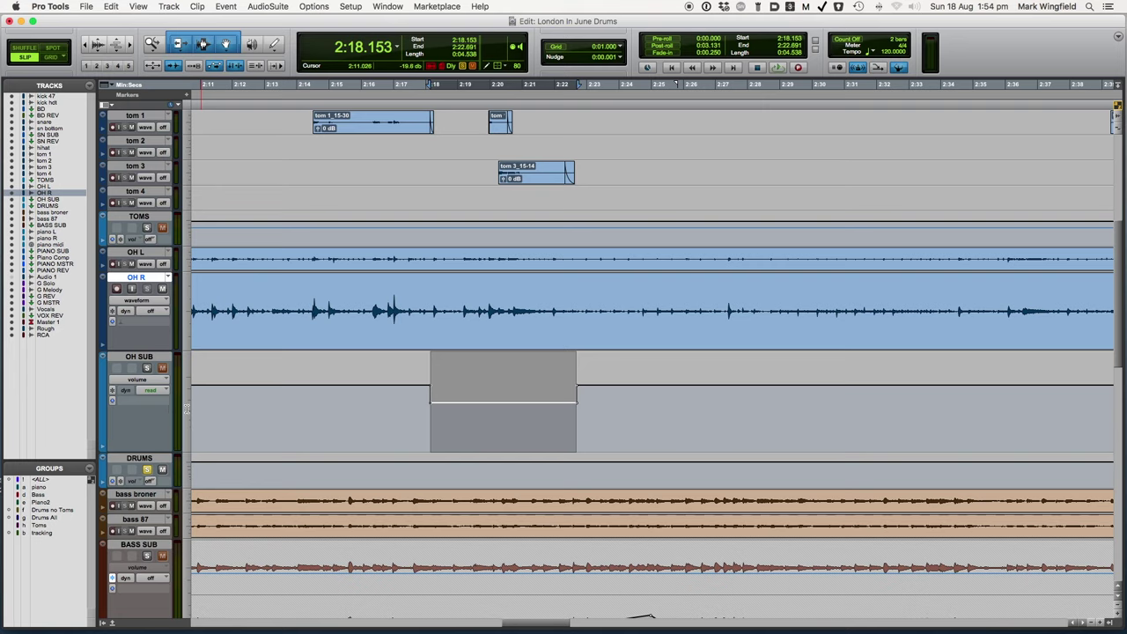
Step: Slope both sides of the OH SUB volume dip by moving its two lower points inward
scroll(475, 401, "down", 3)
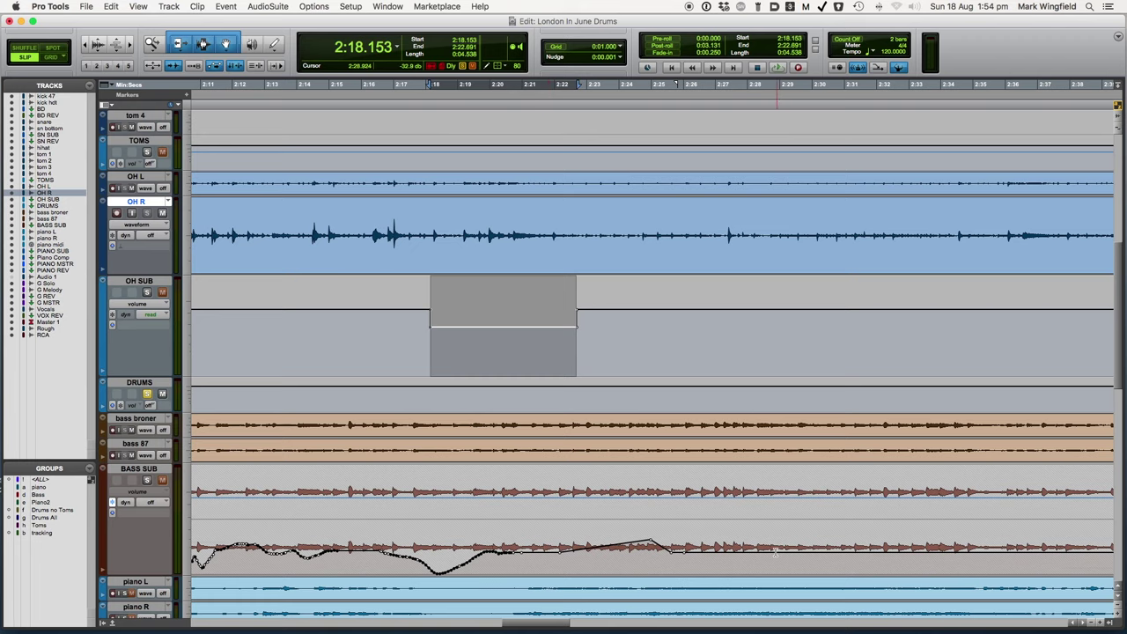
scroll(596, 458, "up", 5)
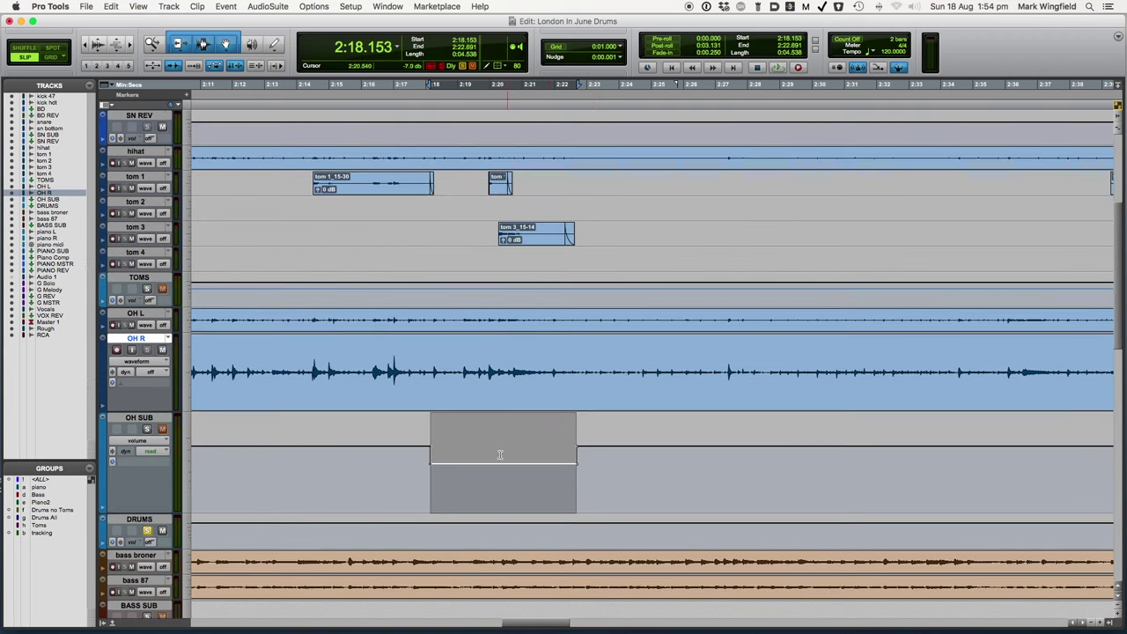
left_click(409, 472)
left_click_drag(431, 465, 454, 465)
left_click_drag(577, 464, 544, 464)
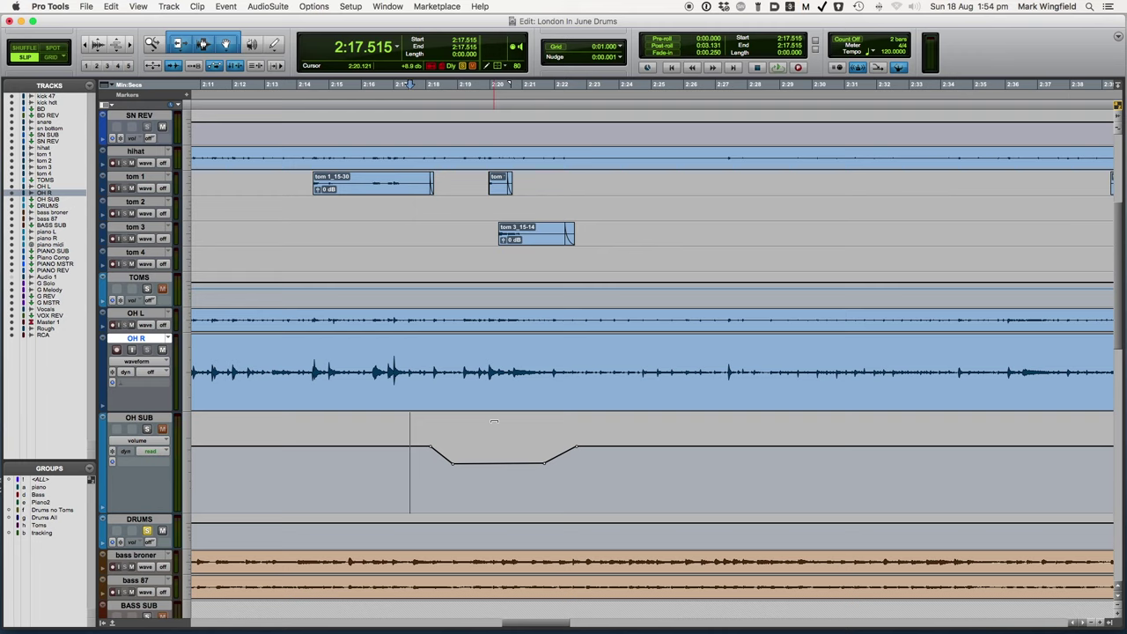
scroll(528, 449, "left", 3)
scroll(597, 447, "right", 3)
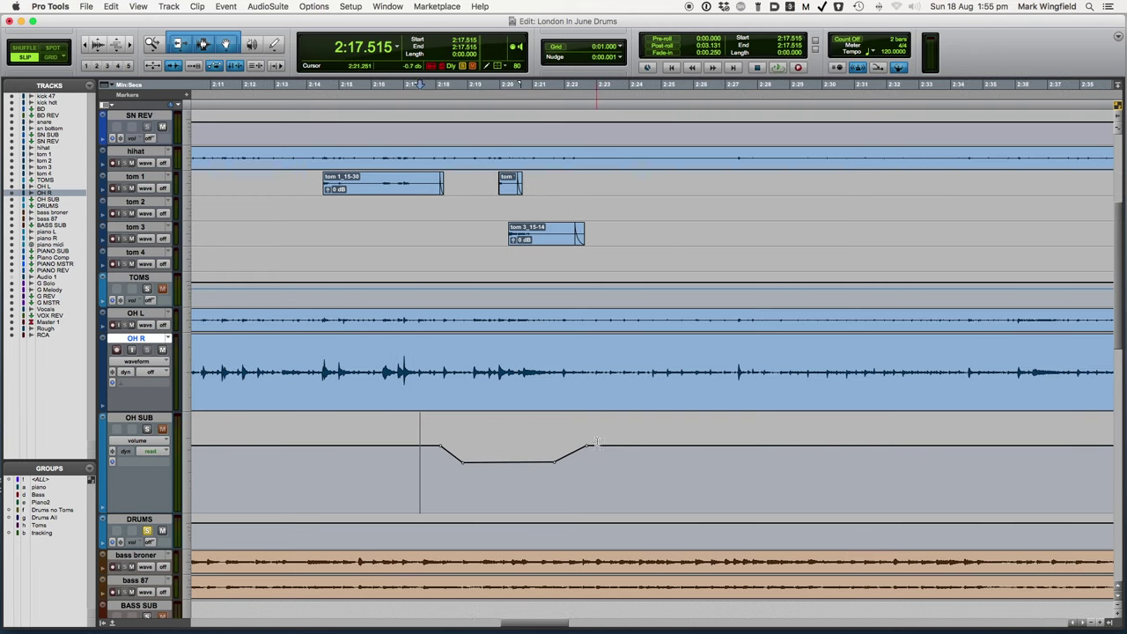
Step: Select the OH SUB dip from about 2:18.6 to 2:22.2 and trim its flat bottom further down
left_click_drag(452, 458, 508, 440)
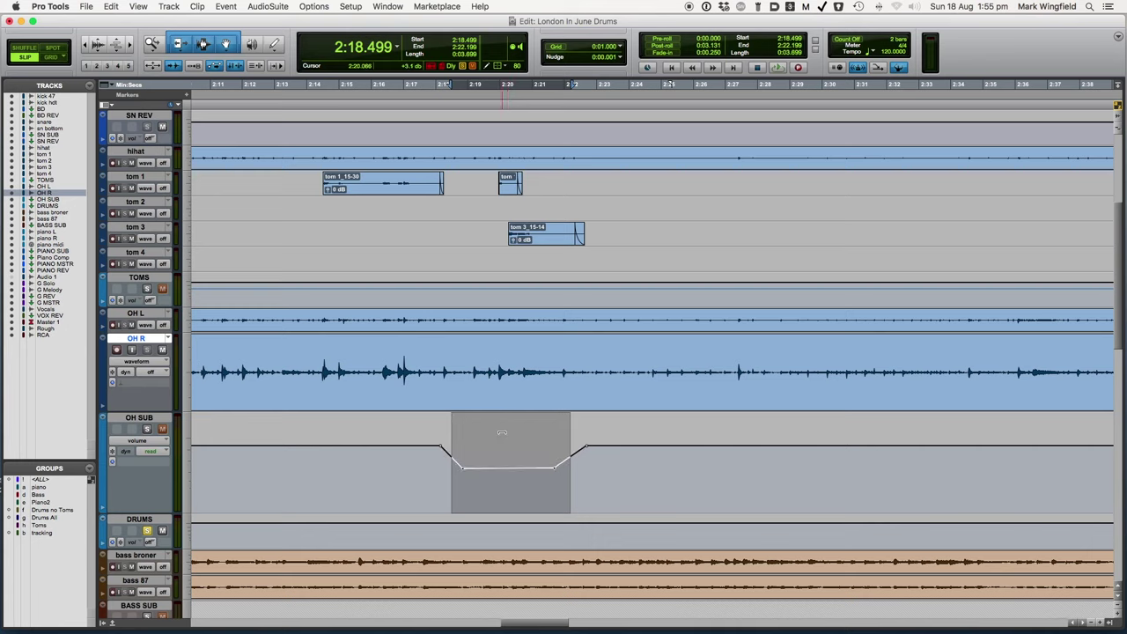
left_click(411, 468)
left_click_drag(505, 435, 501, 431)
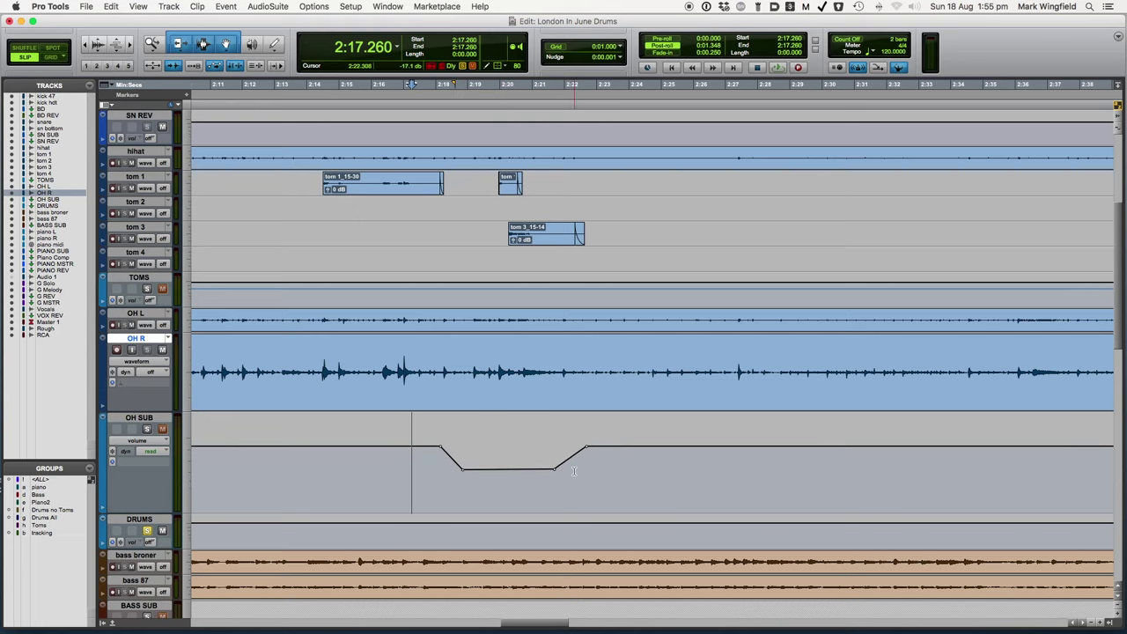
left_click_drag(569, 470, 459, 474)
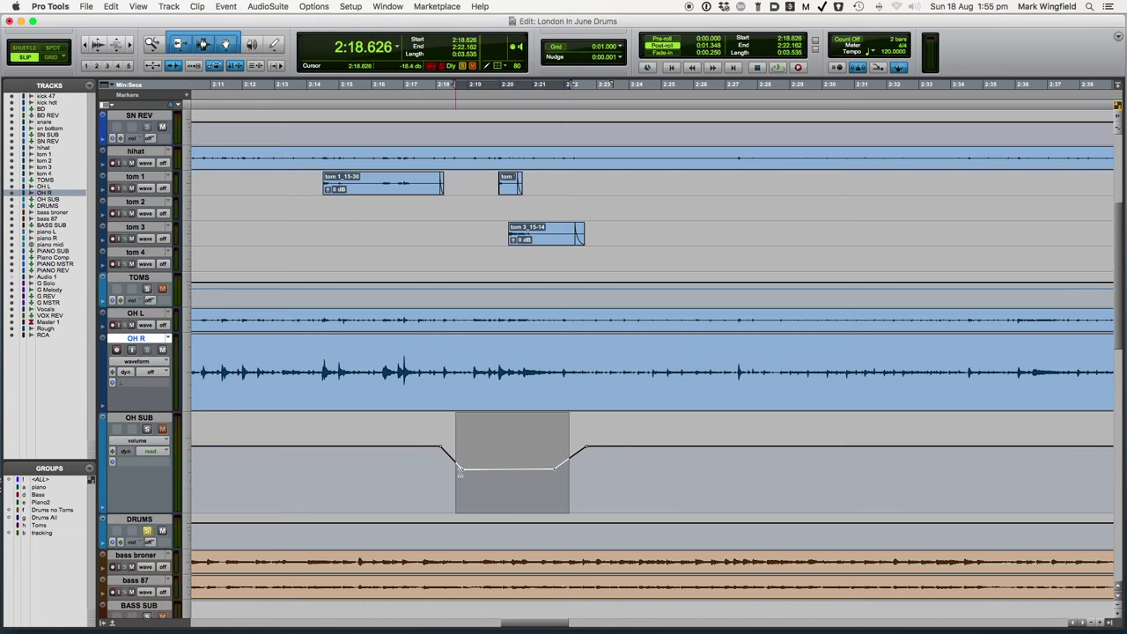
left_click_drag(510, 427, 512, 435)
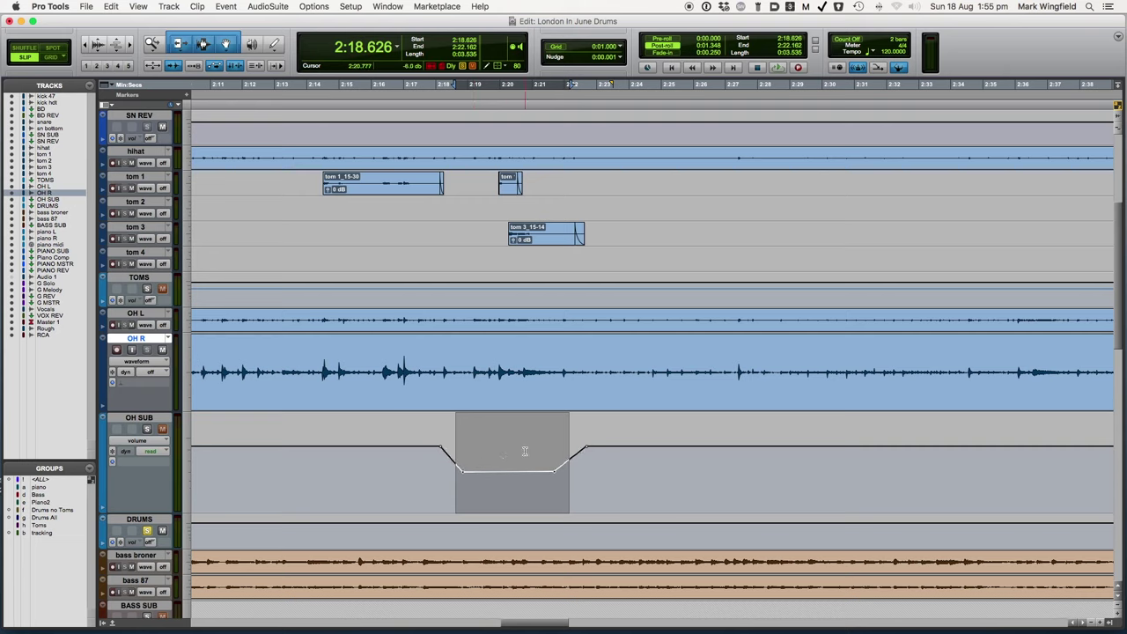
left_click(599, 481)
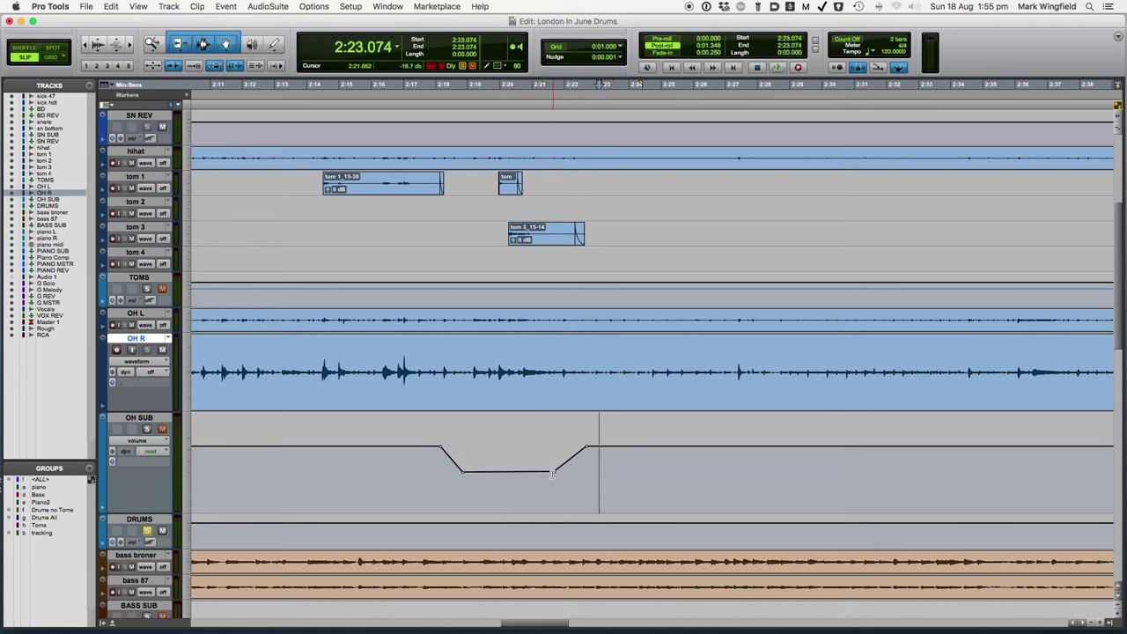
Step: Move the two lower OH SUB dip points outward and up so they sit just beneath the dip's upper points
left_click_drag(554, 471, 586, 460)
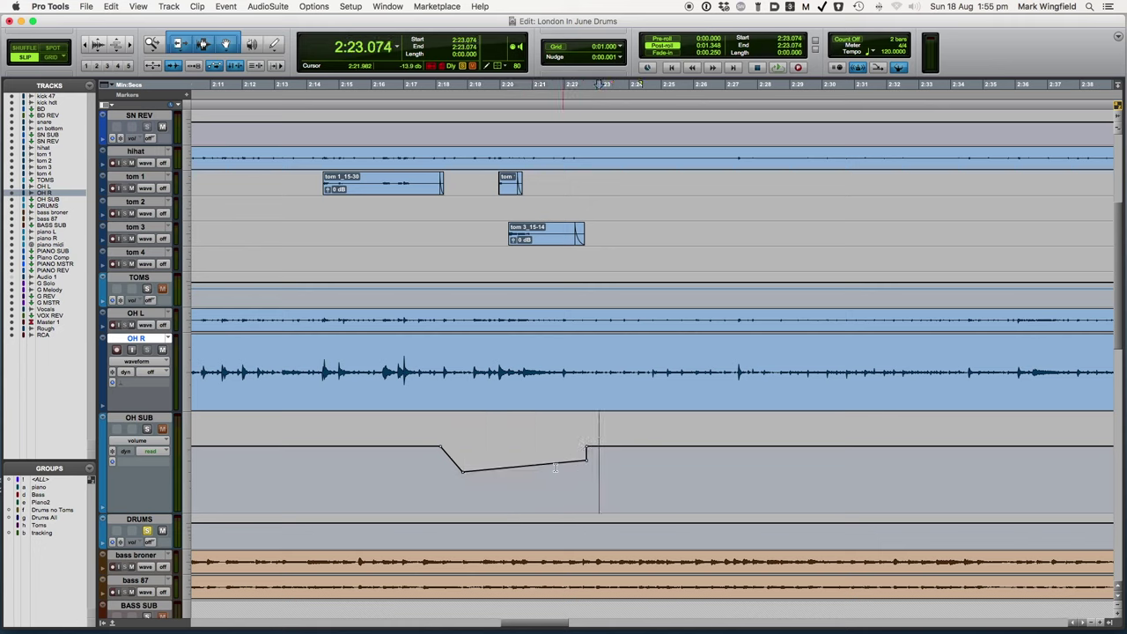
left_click_drag(464, 472, 442, 460)
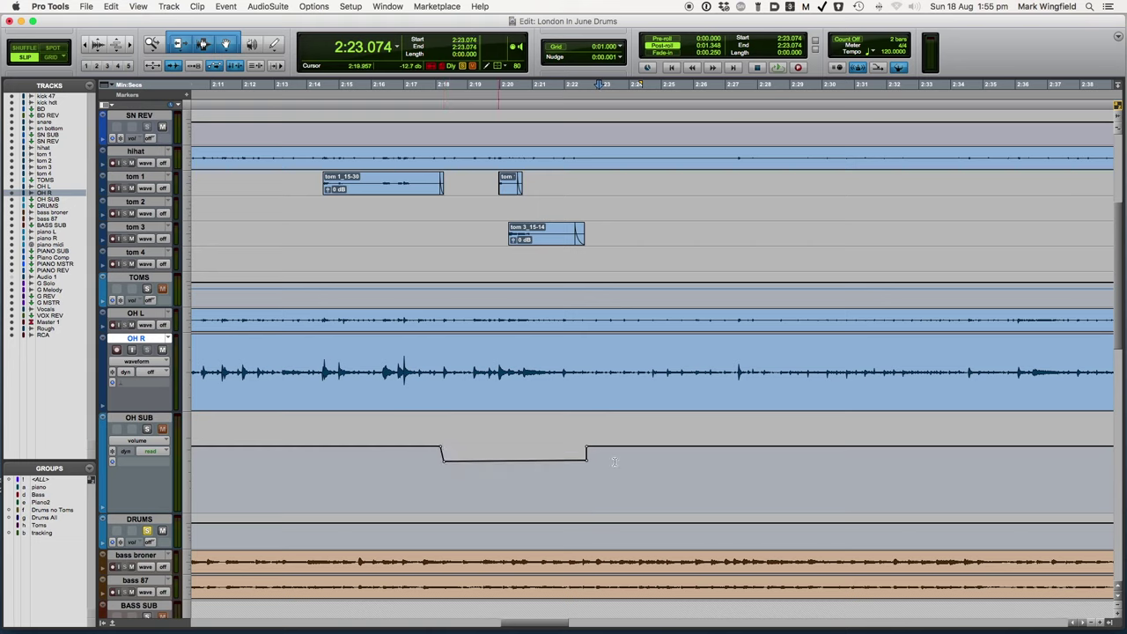
left_click(586, 461, "alt")
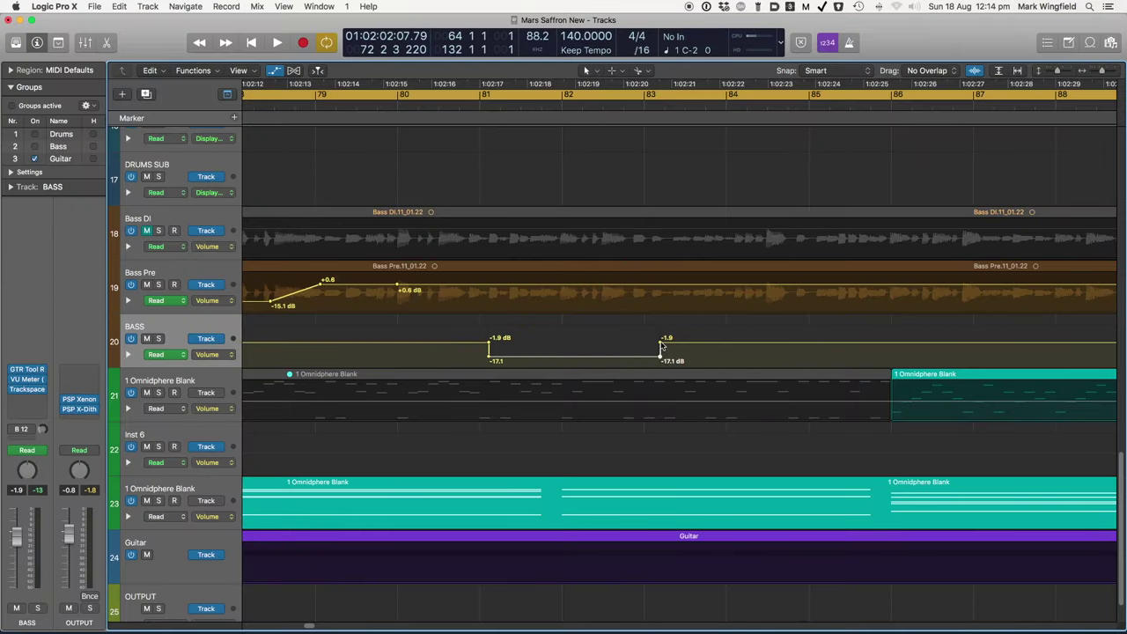
Step: In Logic Pro X, move the end of the BASS volume drop to just before bar 83 and shift its start slightly earlier
left_click_drag(662, 343, 627, 345)
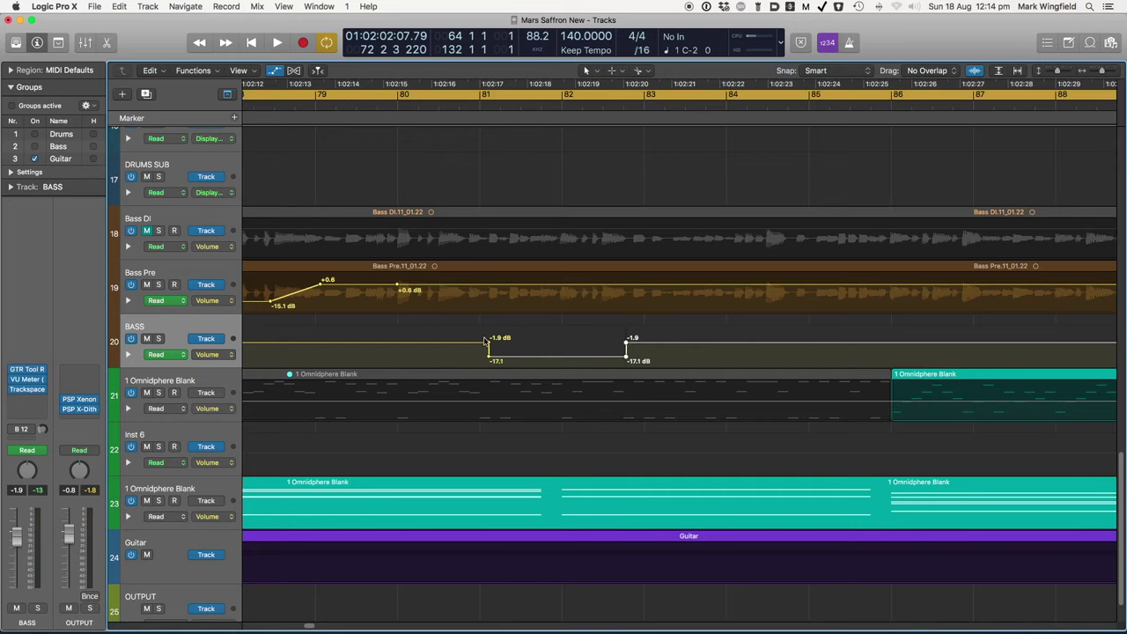
mouse_move(490, 342)
left_mouse_down()
mouse_move(383, 340)
mouse_move(478, 340)
left_mouse_up()
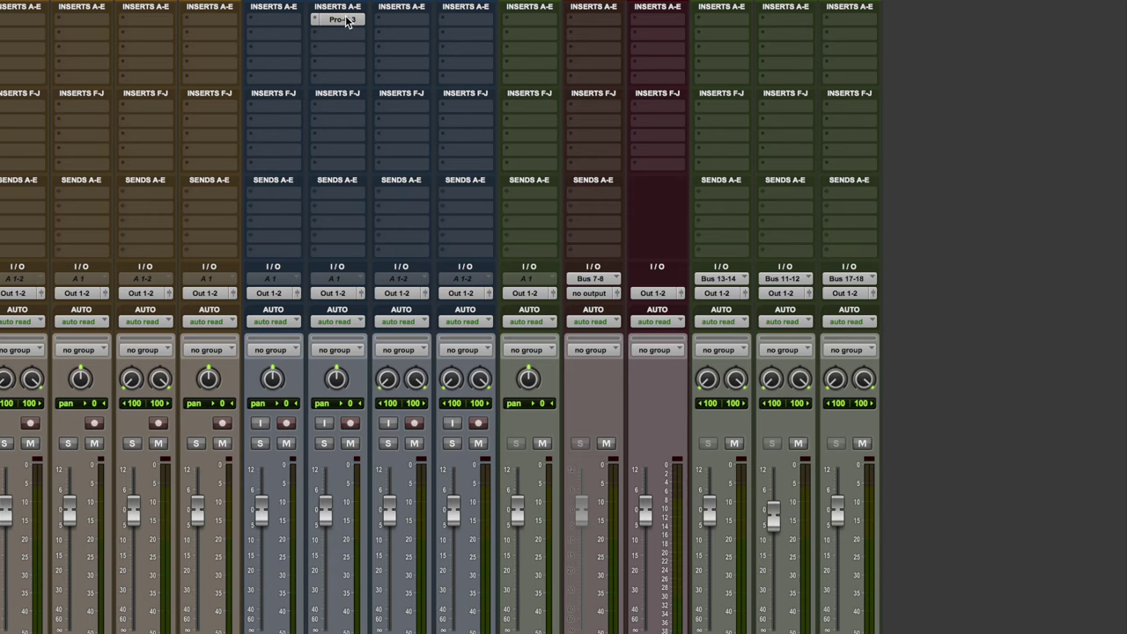
Step: In Pro Tools, open Pro-Q 3 on Audio 2 and add Band 1 Enabled to its automatable plug-in parameters
left_click(340, 20)
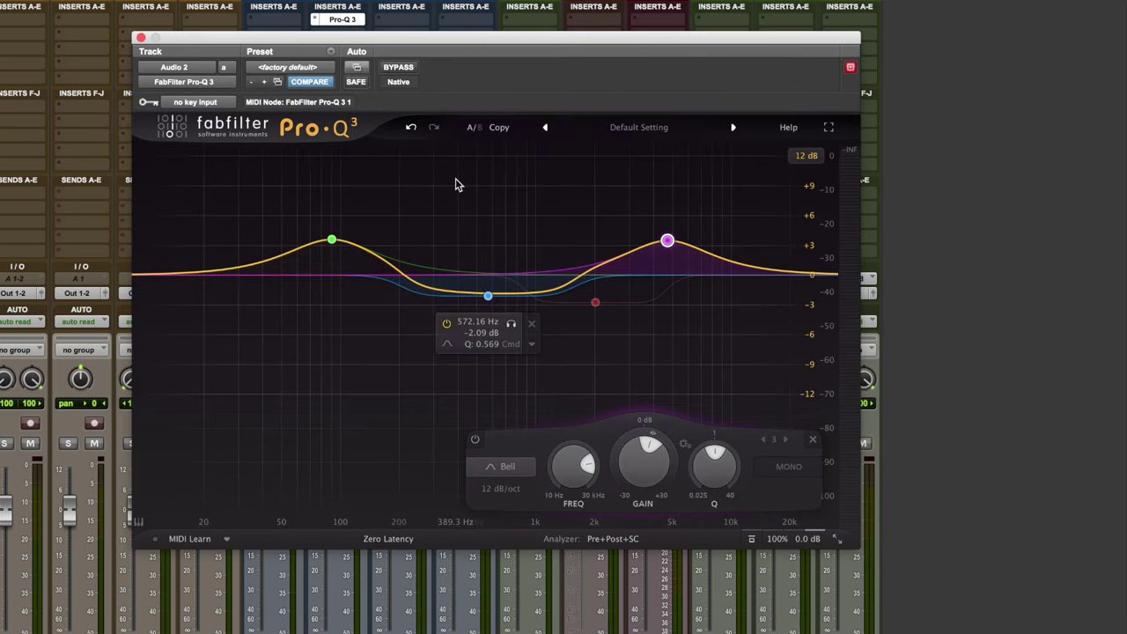
left_click(357, 69)
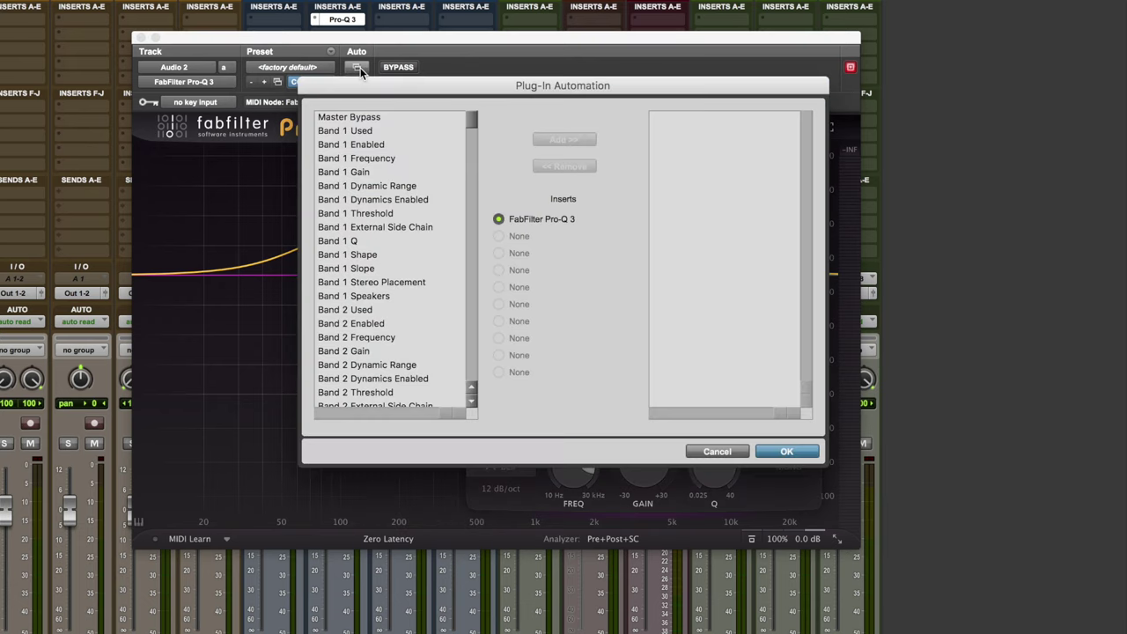
left_click(380, 144)
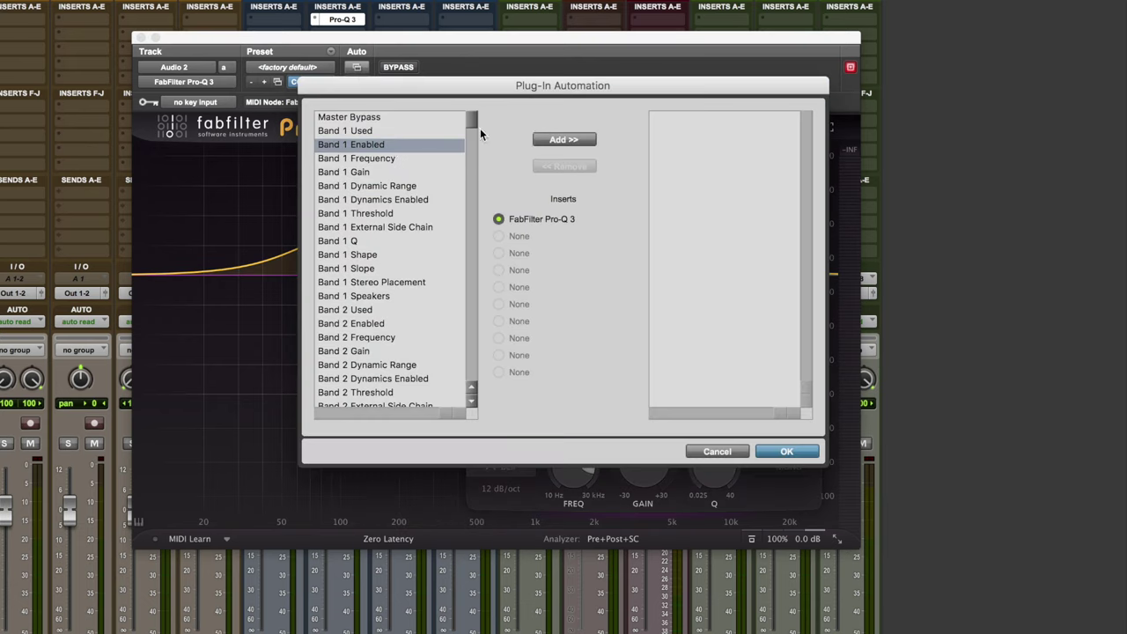
left_click(554, 140)
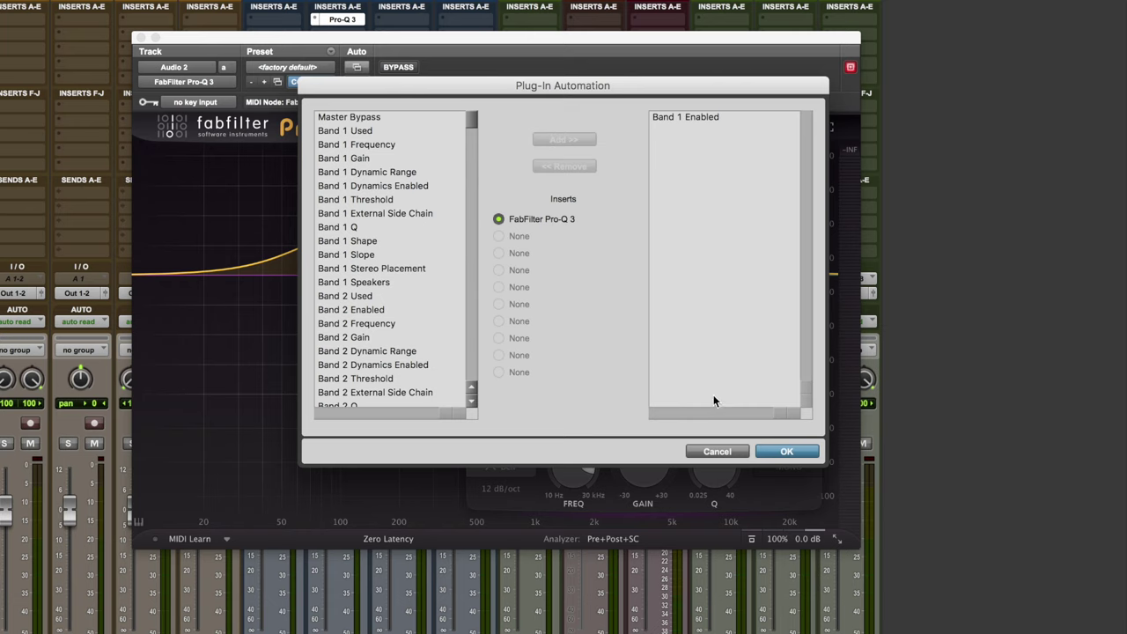
left_click(772, 449)
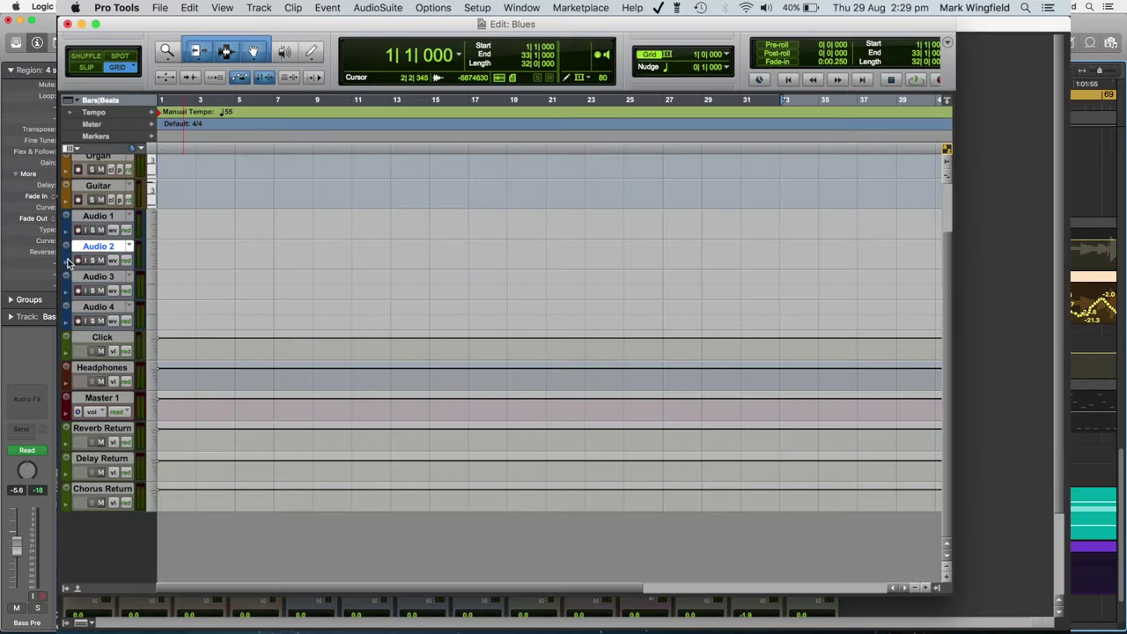
Step: Show an automation lane beneath Audio 2 and switch it from volume to the FabFilter Pro-Q 3 parameter
left_click(66, 263)
left_click(109, 278)
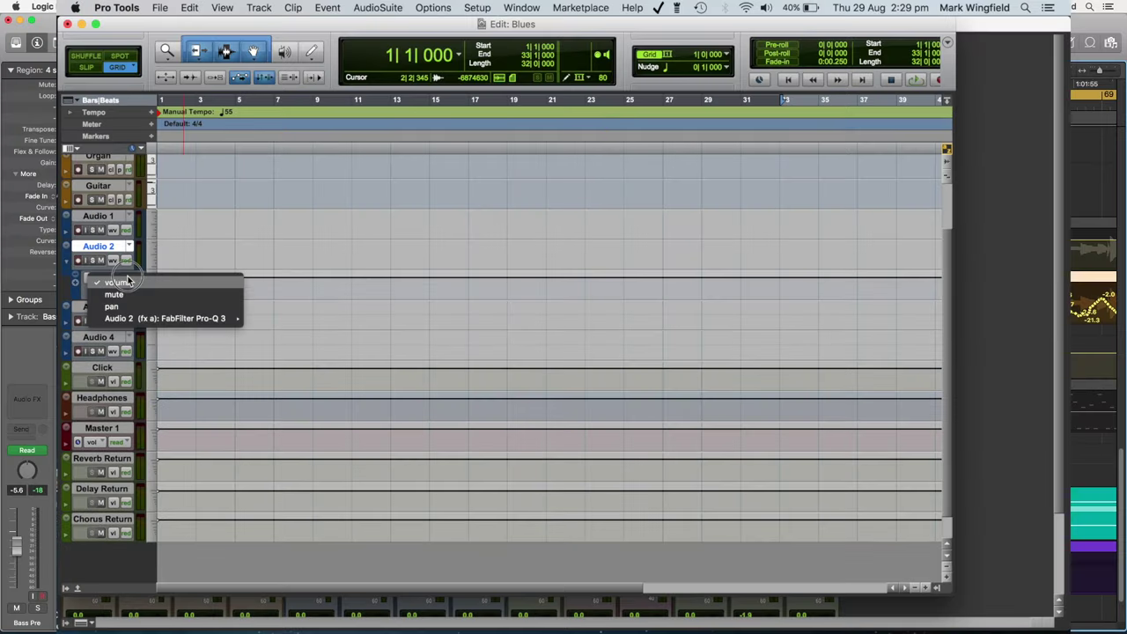
mouse_move(232, 321)
left_click(282, 322)
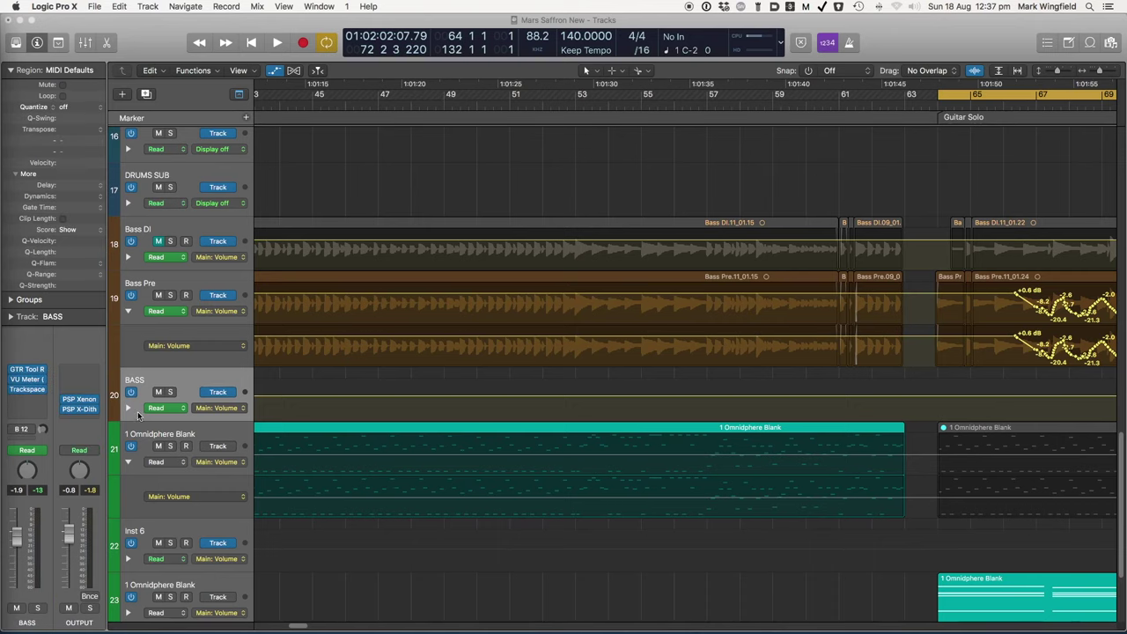
Step: In Logic Pro X, set the BASS track's displayed automation parameter to Attack of the Trackspacer plug-in
left_click(221, 407)
mouse_move(237, 371)
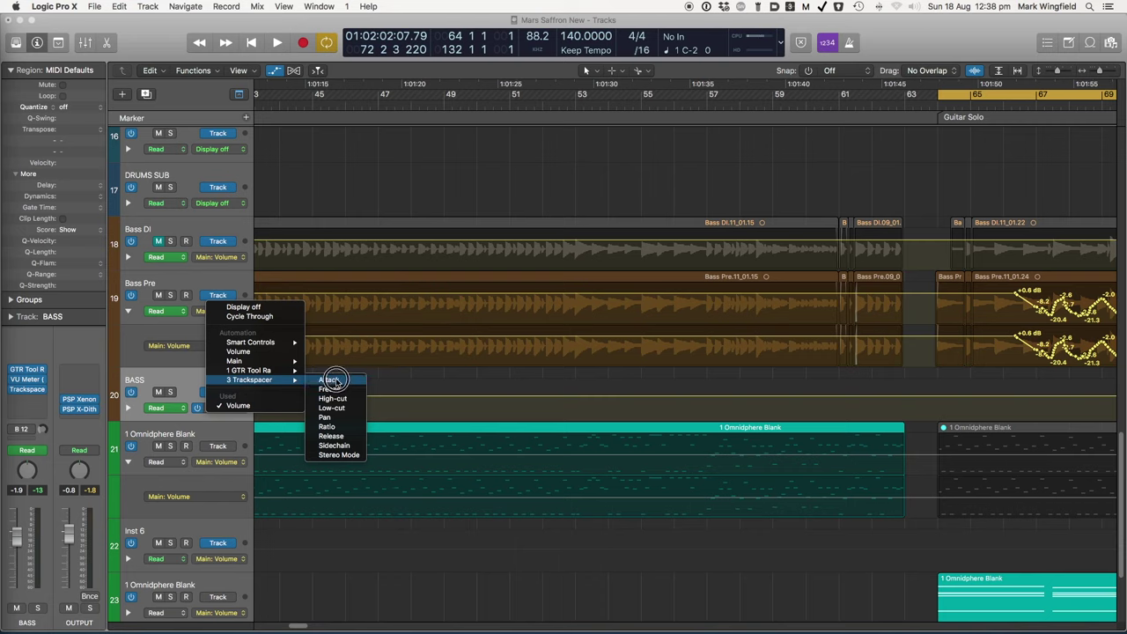
left_click(330, 381)
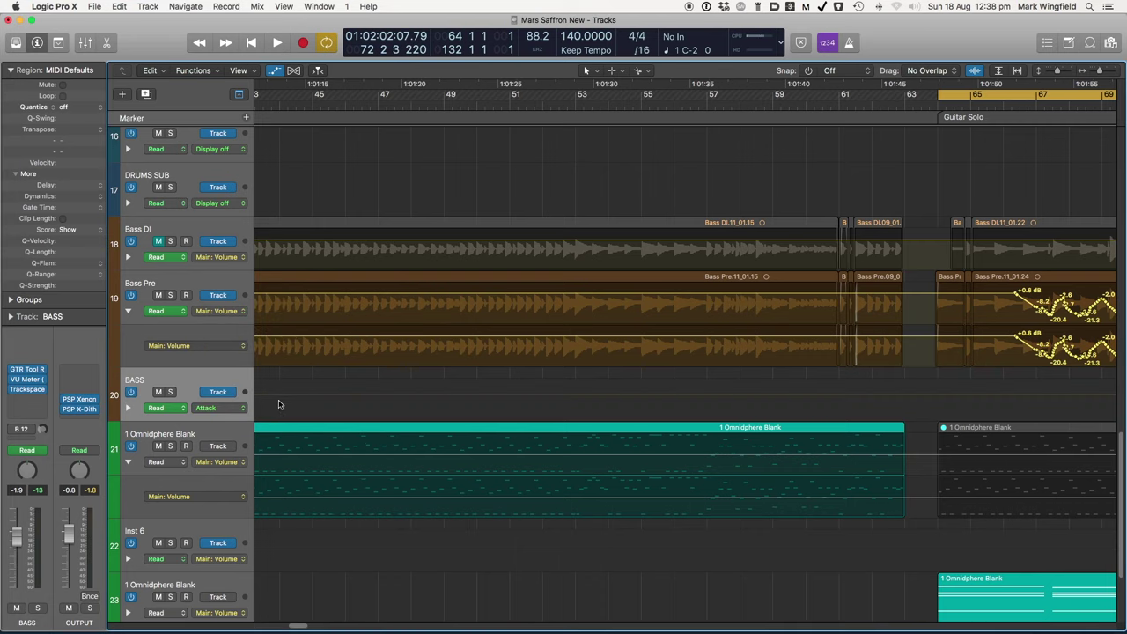
Step: Draw a V-shaped dip in the BASS track's Attack automation around bars 42 to 44, with points at 5.00, 0.17 and 5.67
scroll(291, 401, "left", 4)
left_click(325, 402)
left_click(319, 396)
left_click(348, 394)
left_click(391, 394)
left_click(368, 394)
left_click_drag(367, 396, 390, 395)
Step: Show an additional automation lane beneath BASS and set it to the Trackspacer High-cut parameter
left_click(128, 410)
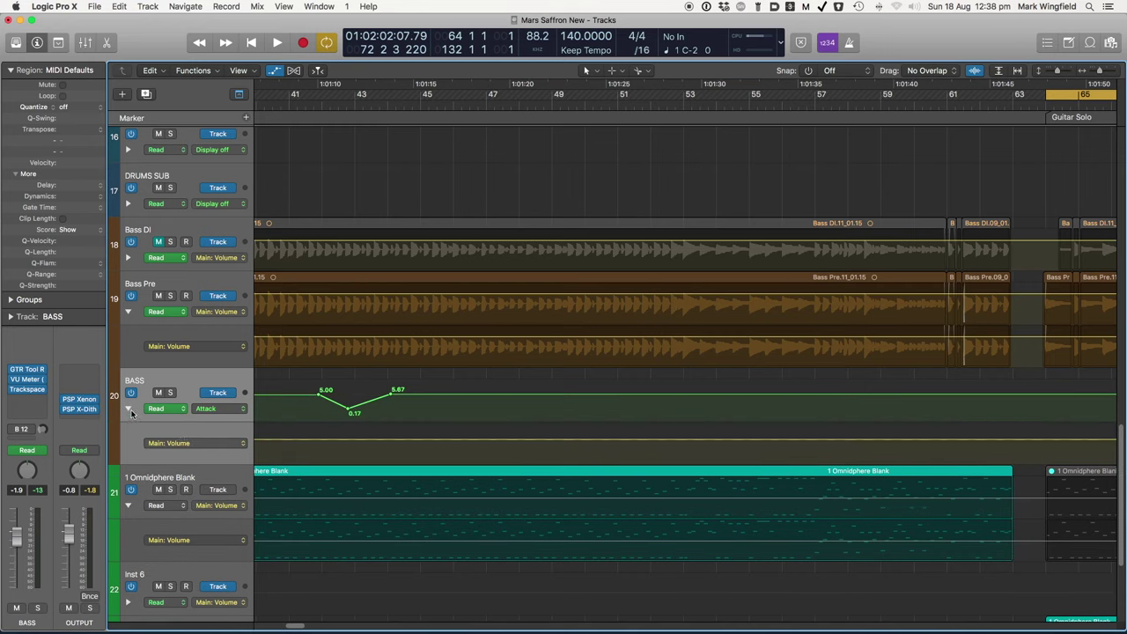
left_click(202, 443)
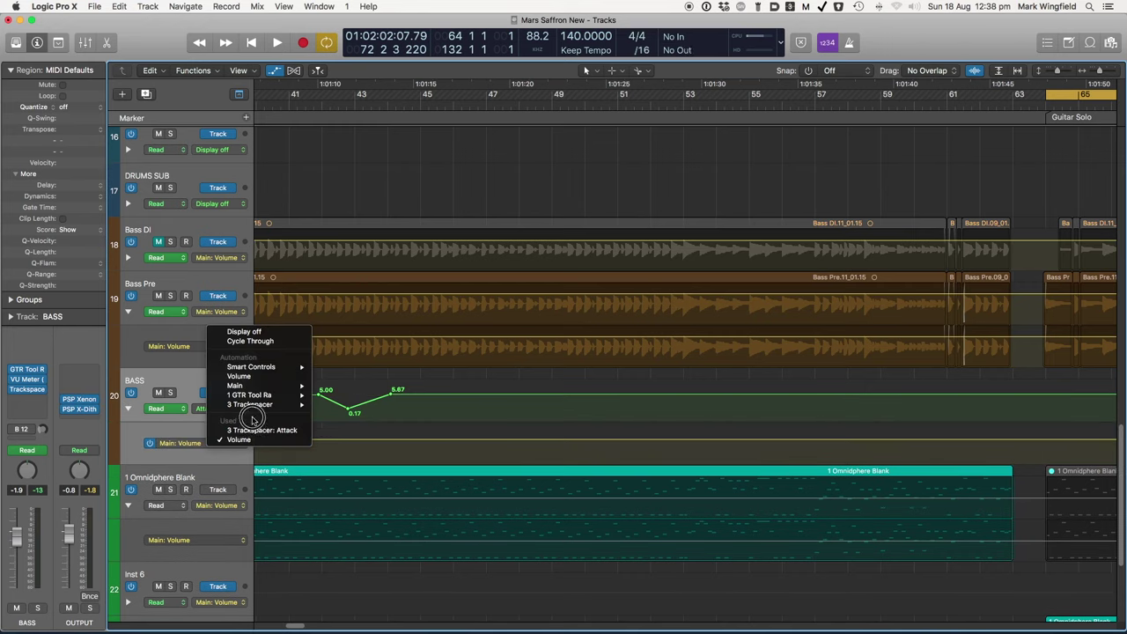
mouse_move(265, 404)
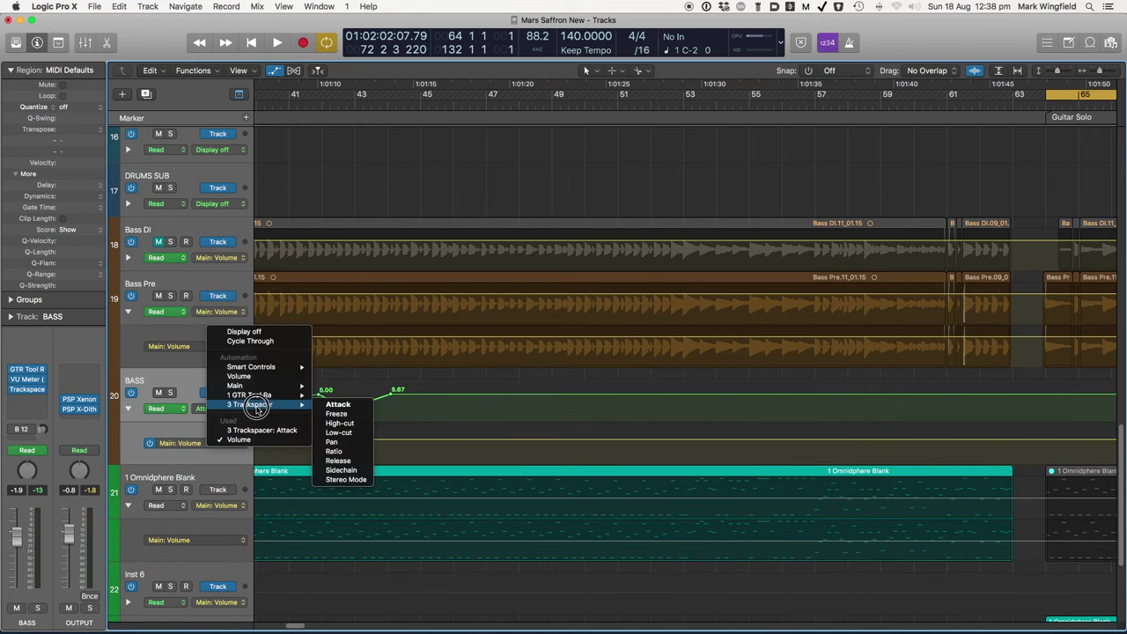
left_click(340, 424)
Step: Draw a dip in the High-cut lane below the Attack dip, from 20000.00 down to 257.47 and back to 20000.00
left_click(373, 426)
left_click(430, 429)
left_click(340, 429)
left_click_drag(373, 427, 349, 449)
left_click_drag(428, 429, 392, 429)
Step: Add two more automation lanes under BASS showing the GTR Tool Ra parameters Amp 2 - Phase and Amp 2 - Treble
left_click(128, 457)
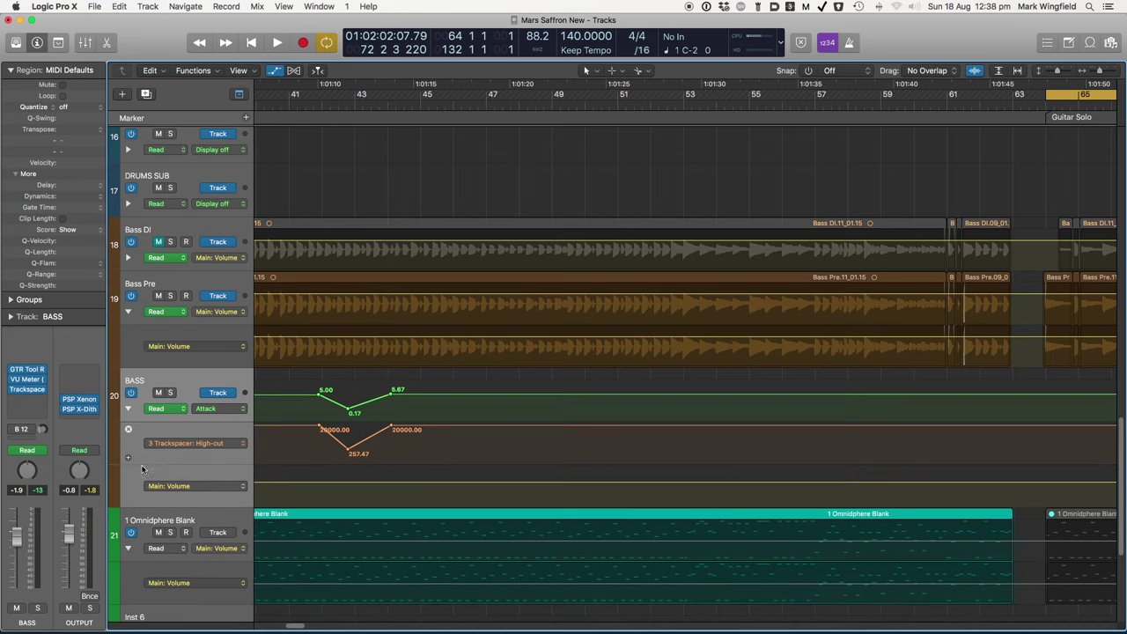
left_click(199, 486)
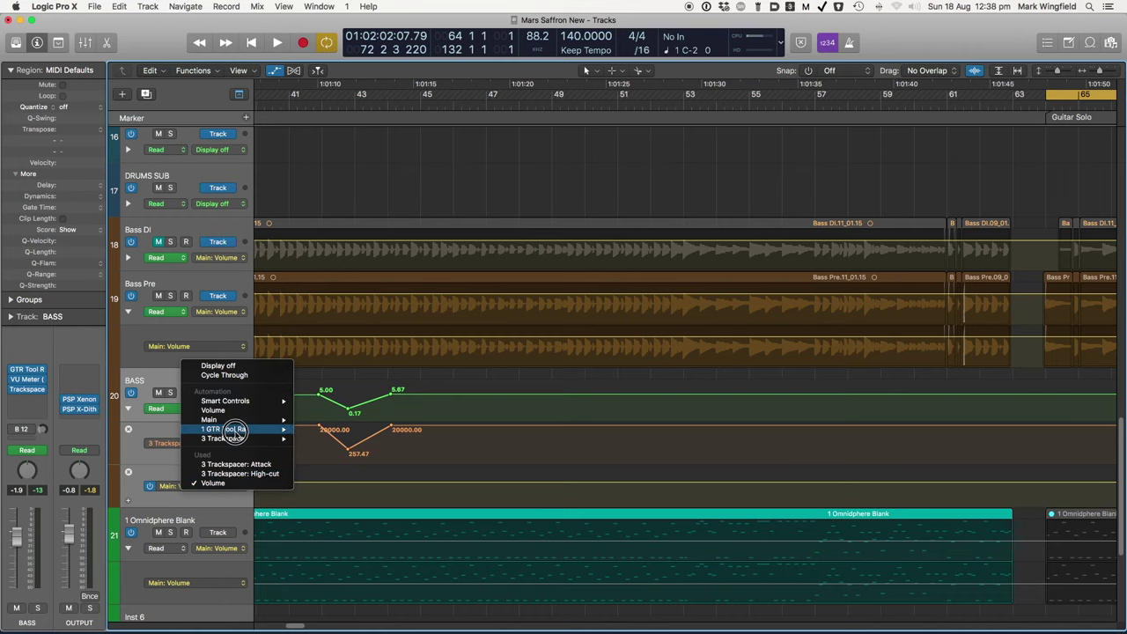
mouse_move(235, 431)
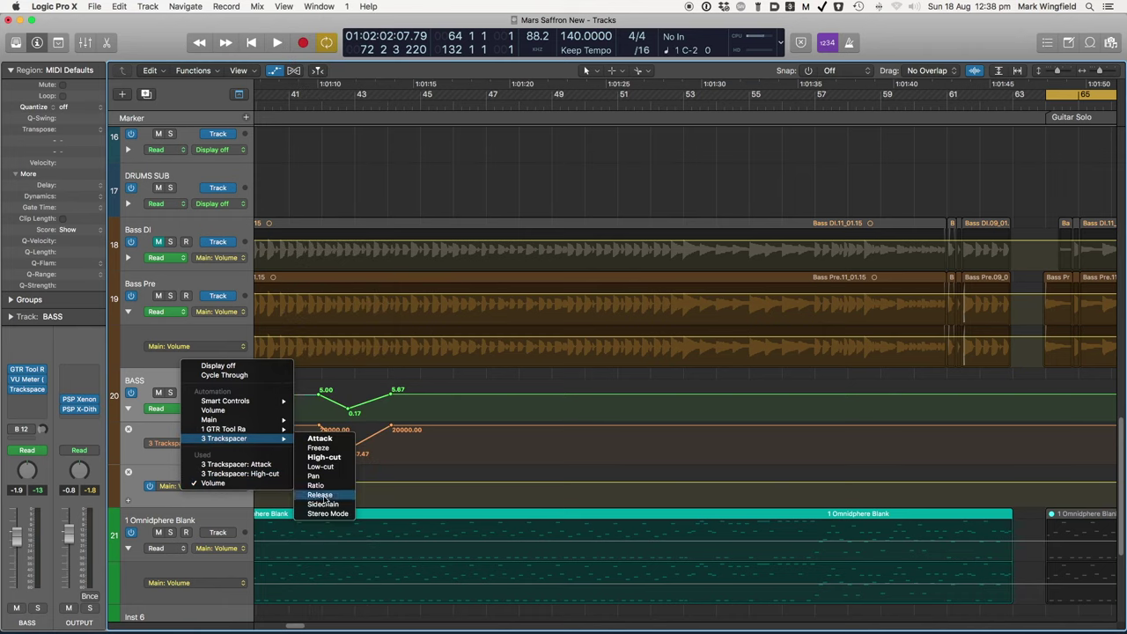
left_click(319, 495)
left_click(210, 498)
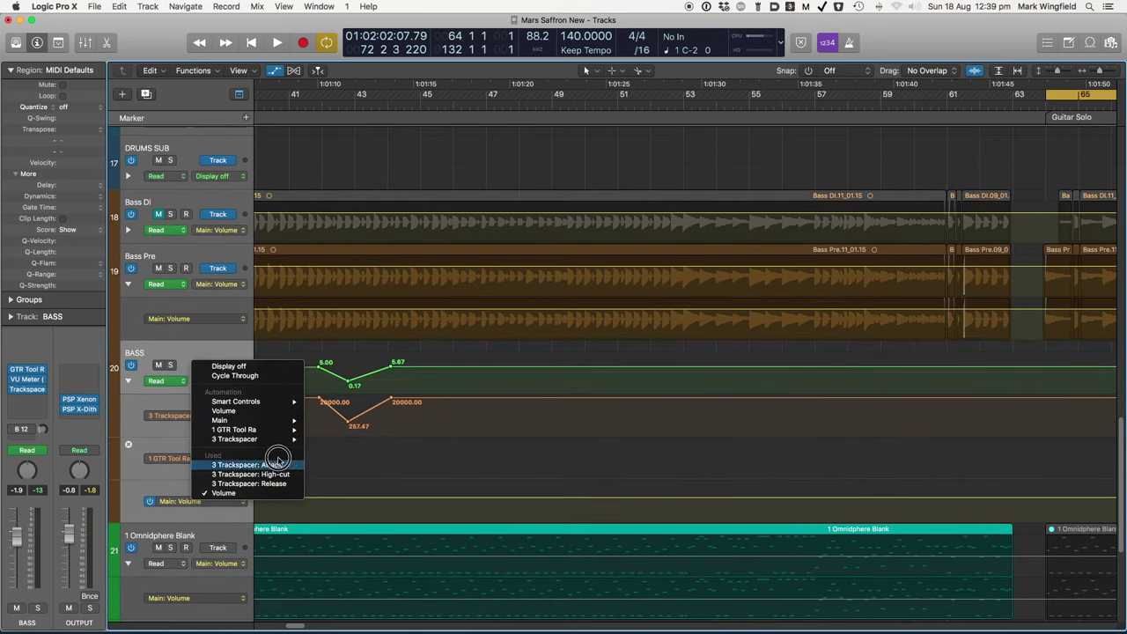
mouse_move(281, 432)
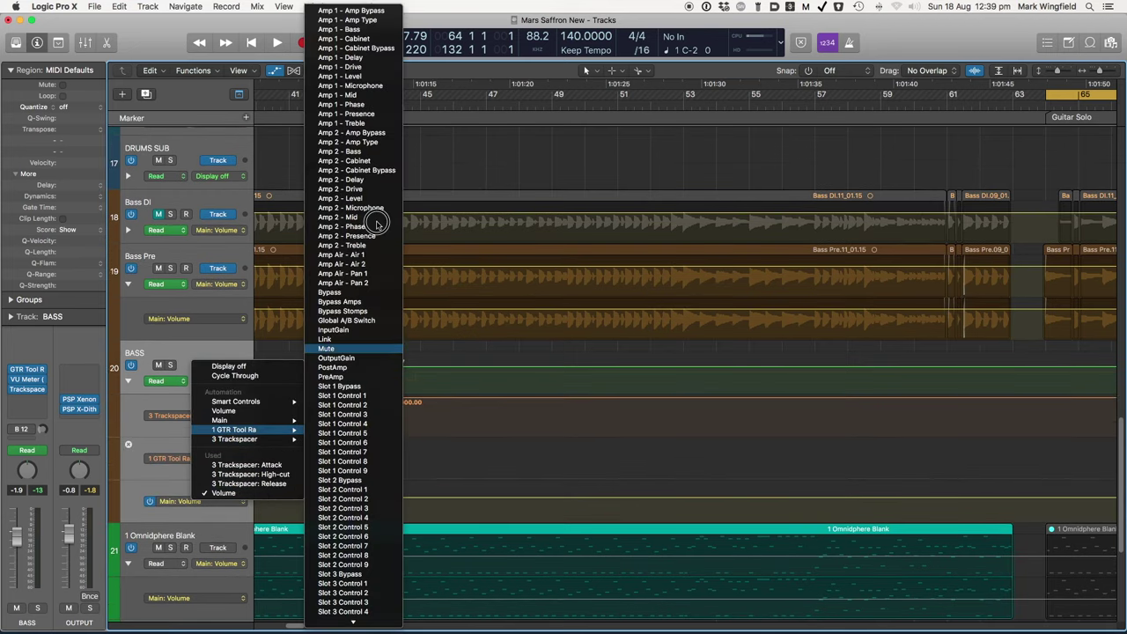
left_click(359, 244)
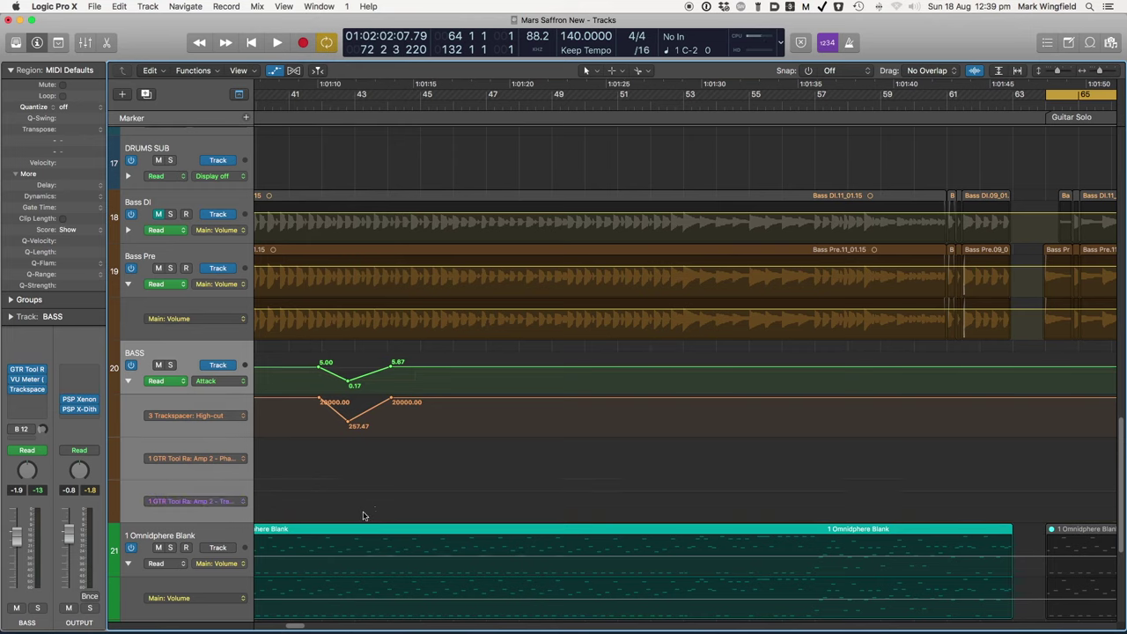
Step: Draw a dip in the Amp 2 - Treble lane around bars 42 to 44, from 3.0 down to -2.5 and back to 3.0
left_click(351, 492)
left_click(391, 490)
left_click(319, 491)
left_click_drag(351, 490, 350, 518)
left_click_drag(390, 486, 396, 486)
left_click_drag(317, 494, 350, 517)
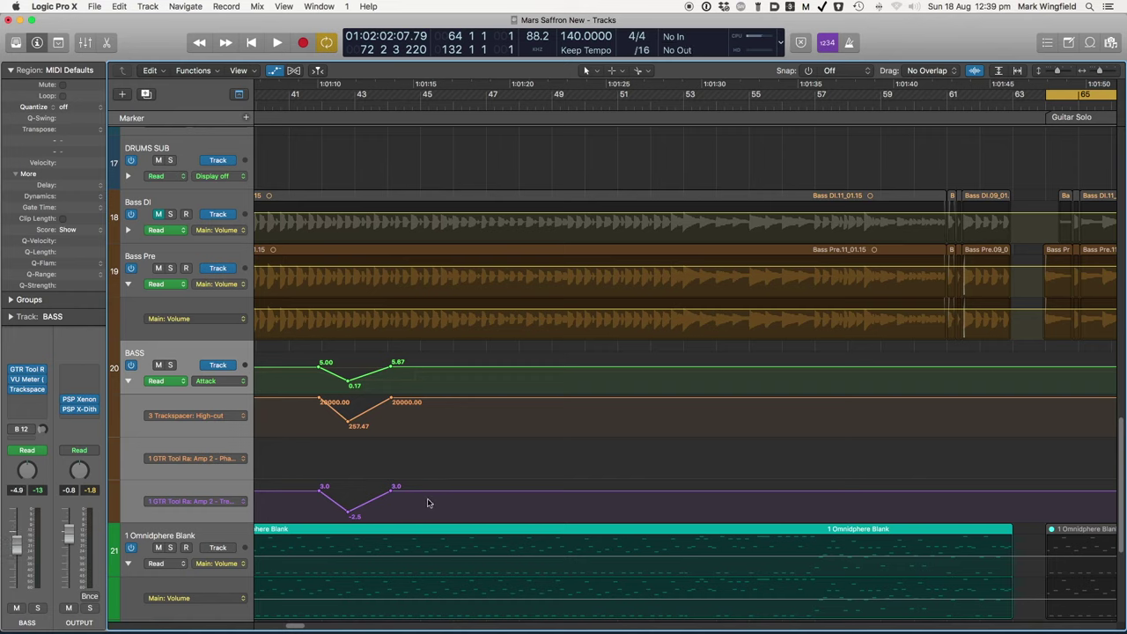
left_click(393, 493)
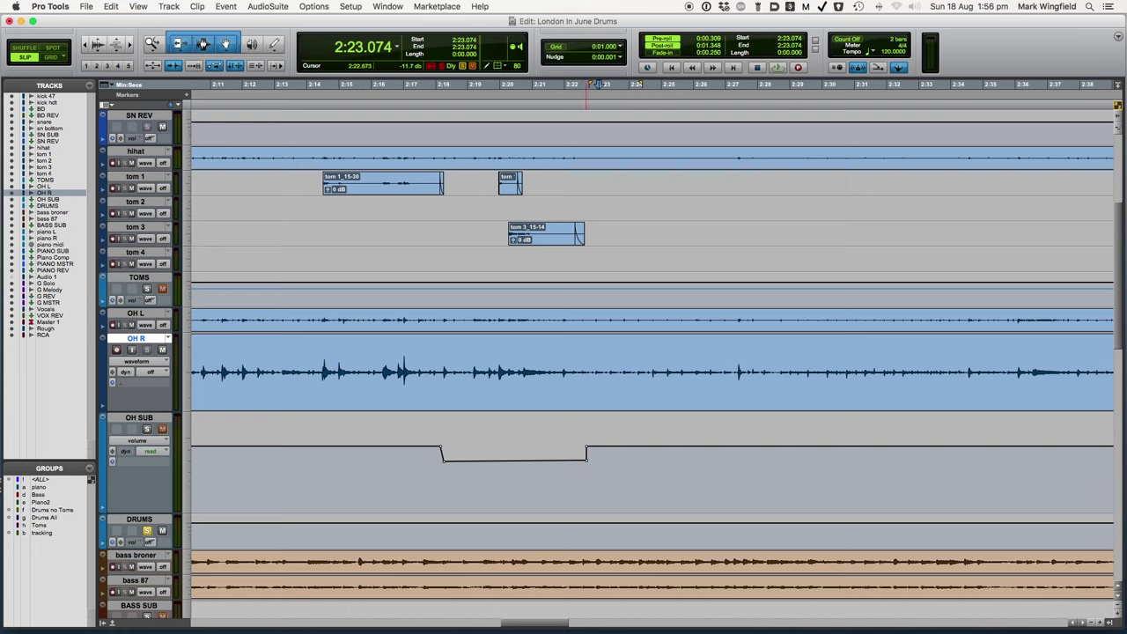
Step: In Pro Tools, narrow the OH SUB volume dip by moving its end earlier and its start later
left_click_drag(587, 460, 566, 459)
left_click_drag(442, 461, 458, 460)
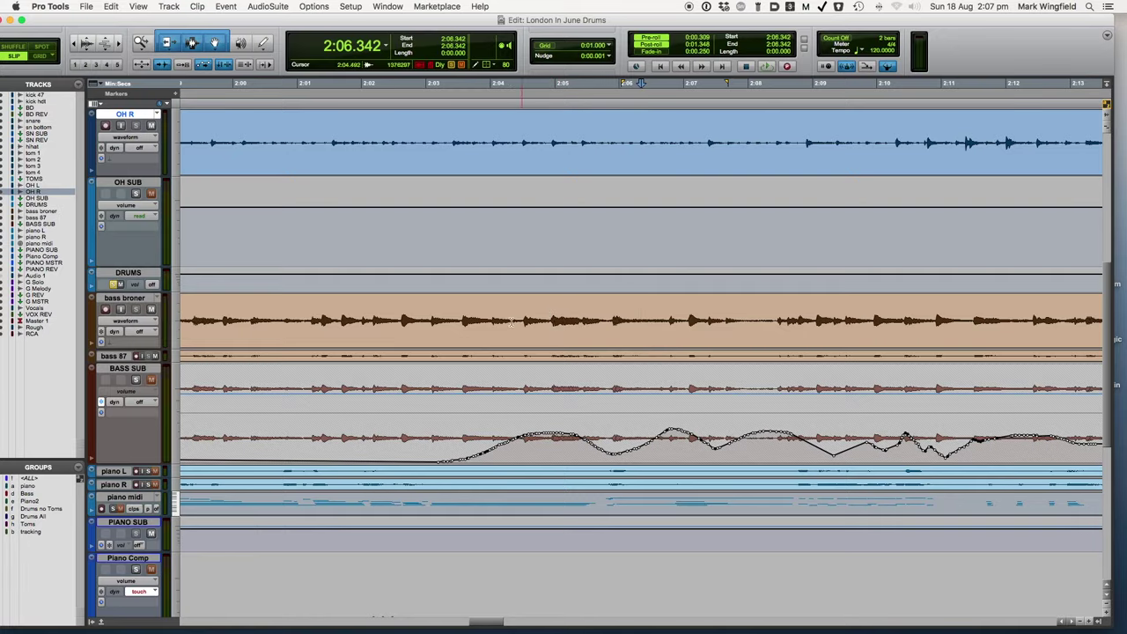
Step: Place the edit cursor on the bass broner track at the start of the bass note, at about 2:04.948
scroll(556, 324, "up", 5)
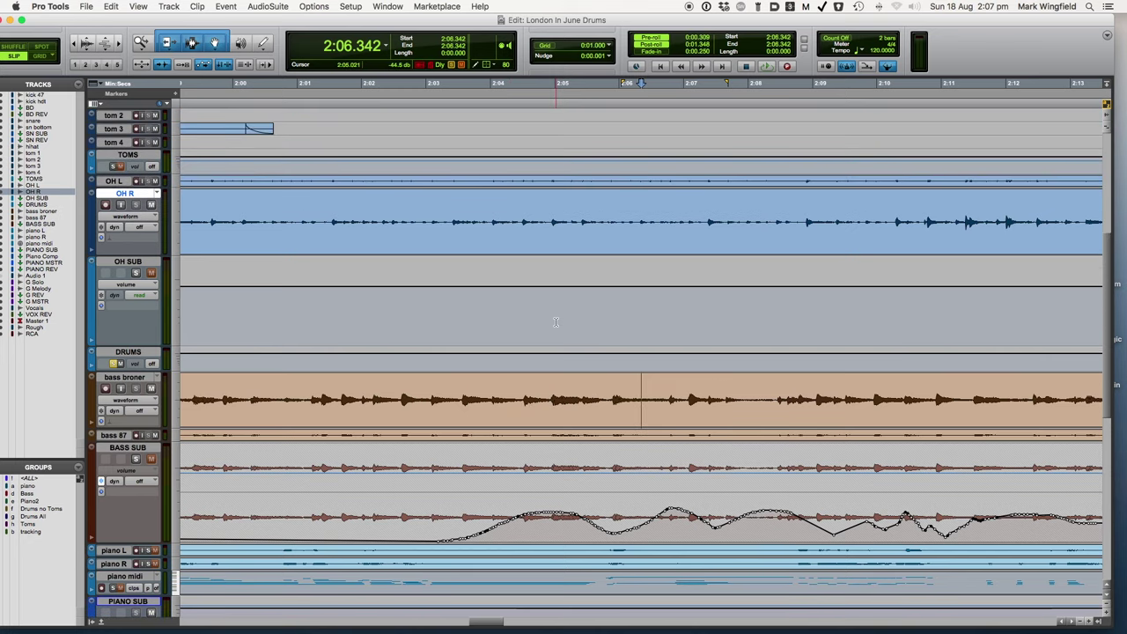
scroll(556, 322, "up", 7)
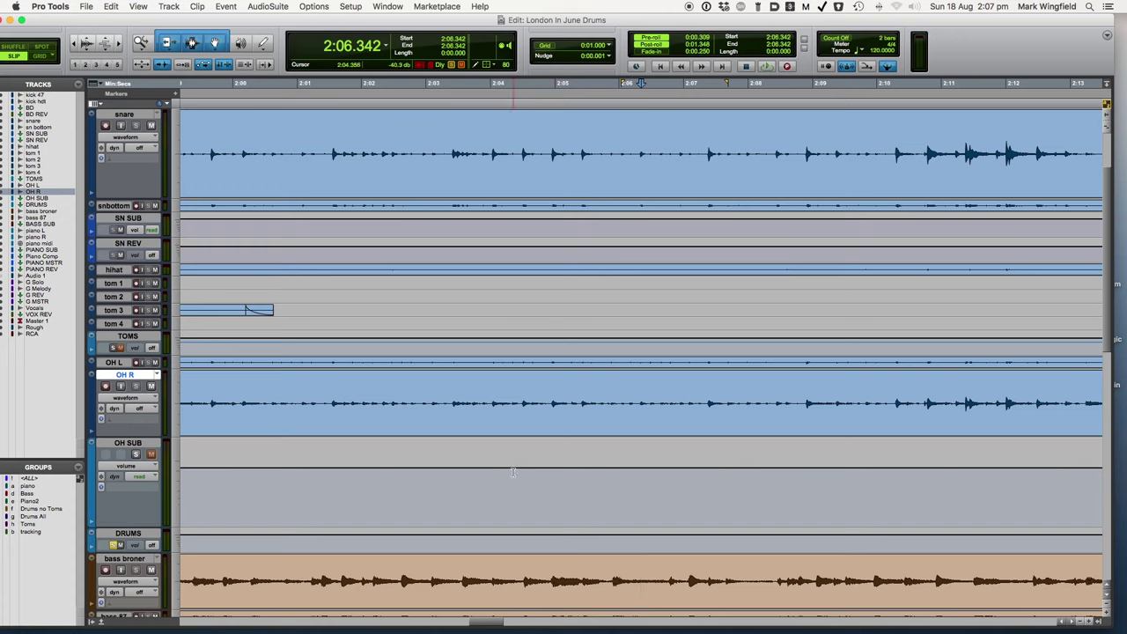
left_click(553, 581)
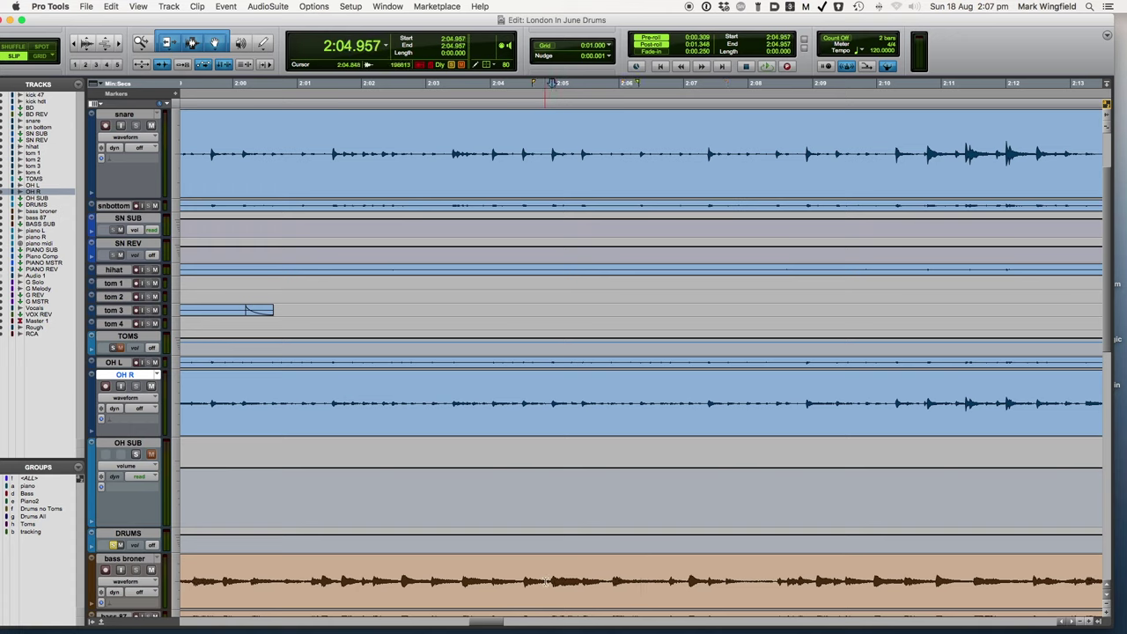
left_click_drag(552, 582, 550, 581)
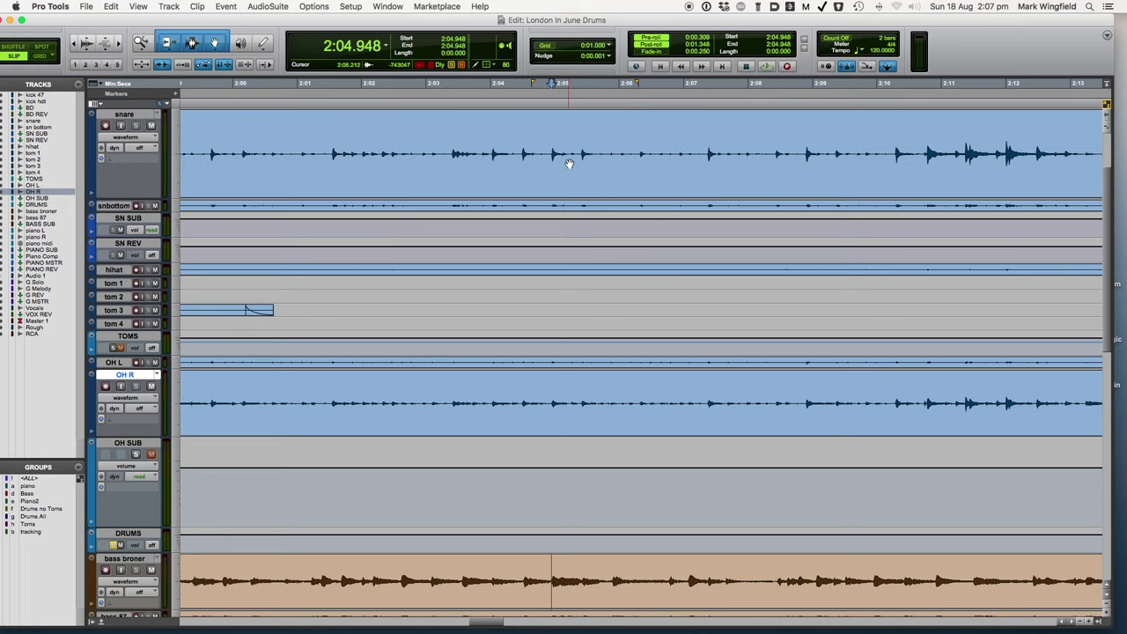
Step: Compare the position of the snare hit near 2:05 with the bass note on the bass broner track
scroll(583, 167, "up", 1)
scroll(583, 167, "down", 3)
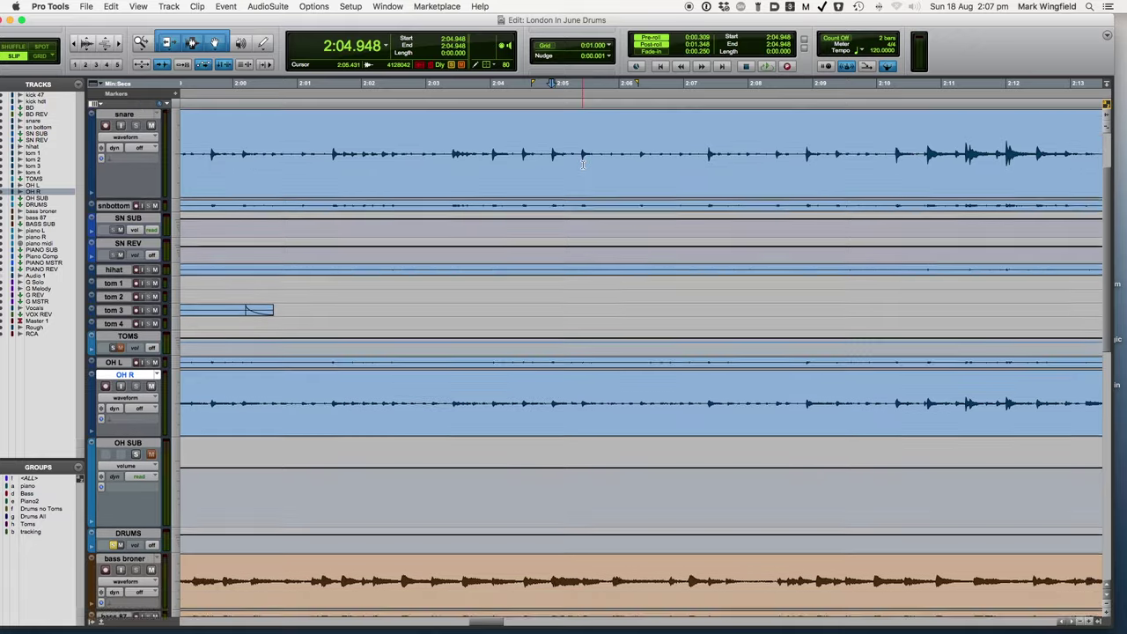
scroll(583, 166, "up", 2)
scroll(583, 165, "up", 1)
scroll(583, 165, "down", 1)
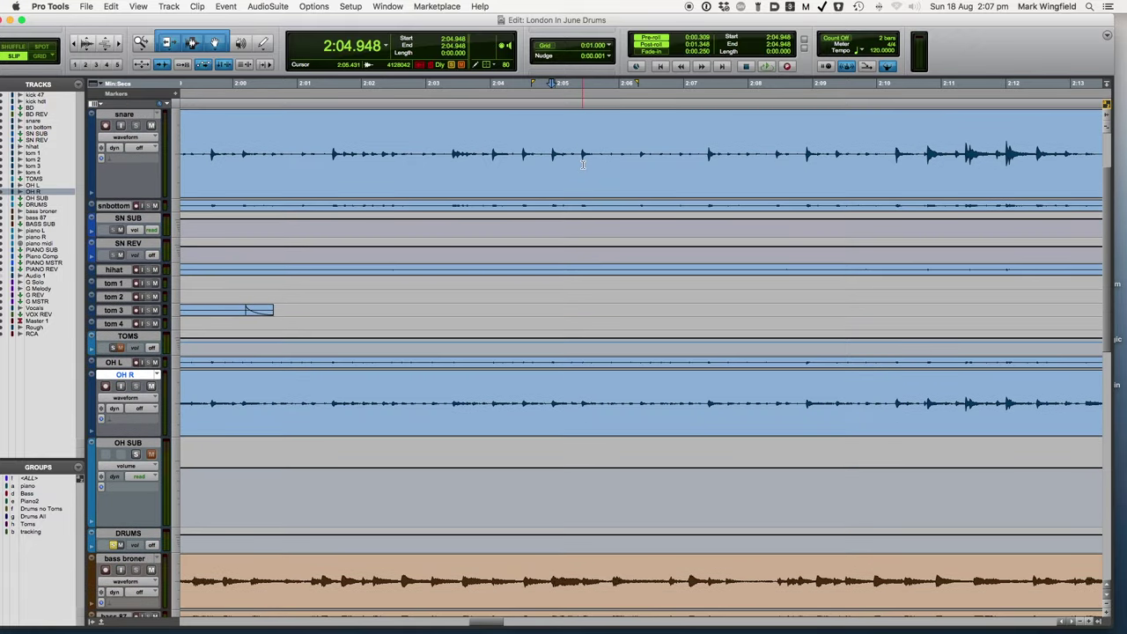
scroll(583, 165, "down", 4)
scroll(583, 164, "up", 4)
scroll(573, 152, "down", 4)
scroll(574, 153, "up", 5)
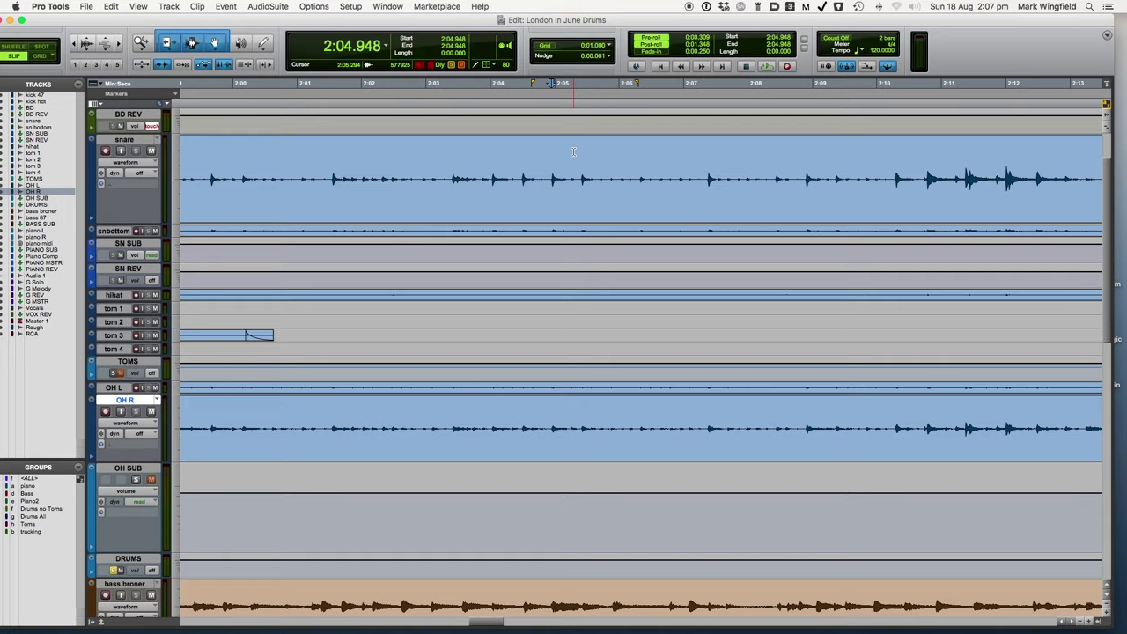
scroll(573, 152, "down", 1)
scroll(573, 152, "down", 4)
scroll(574, 152, "up", 4)
scroll(573, 153, "up", 2)
scroll(574, 152, "down", 6)
scroll(574, 152, "up", 4)
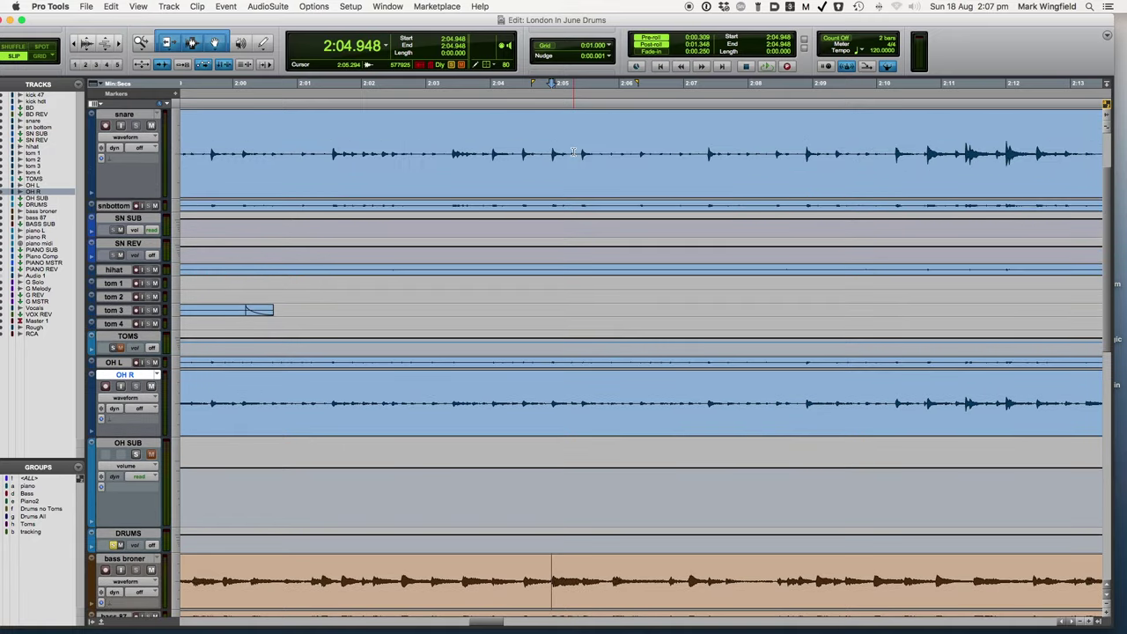
Step: Split the bass broner clip at 2:04.948 and try sliding the second part earlier against the snare
left_click(562, 582)
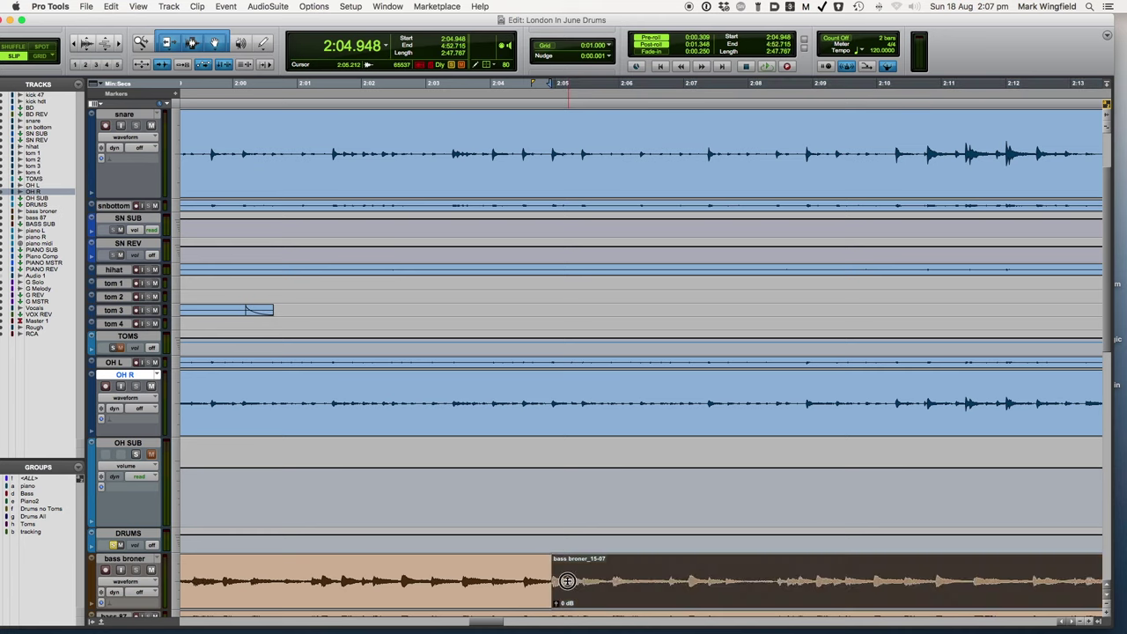
mouse_move(561, 581)
left_mouse_down()
mouse_move(539, 579)
mouse_move(553, 579)
left_mouse_up()
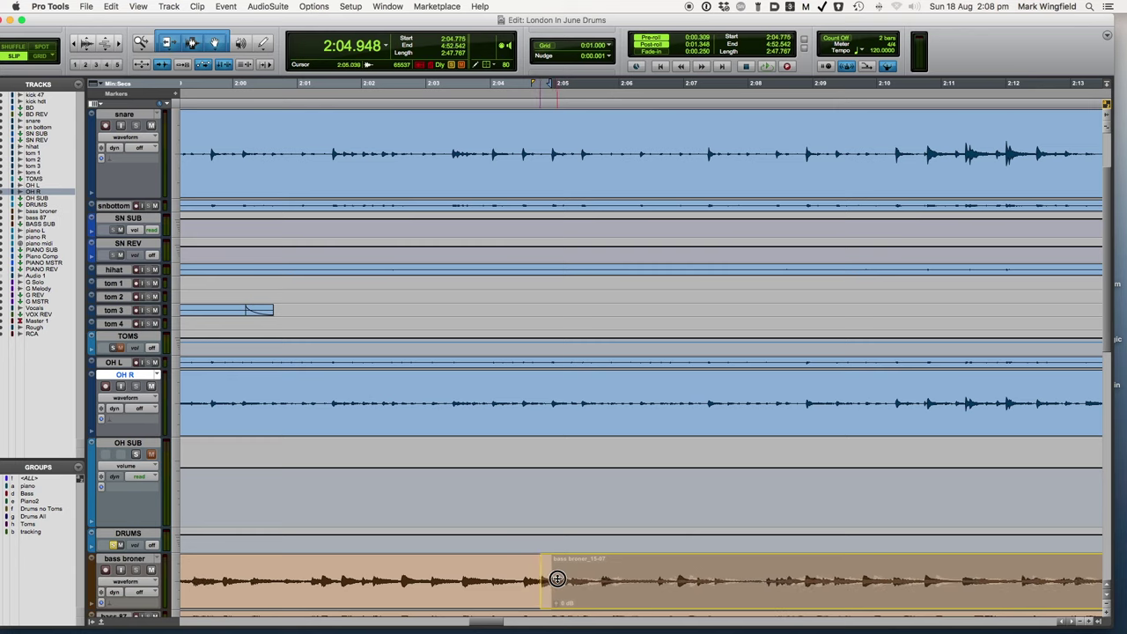
mouse_move(570, 579)
left_mouse_down()
mouse_move(558, 580)
mouse_move(568, 580)
left_mouse_up()
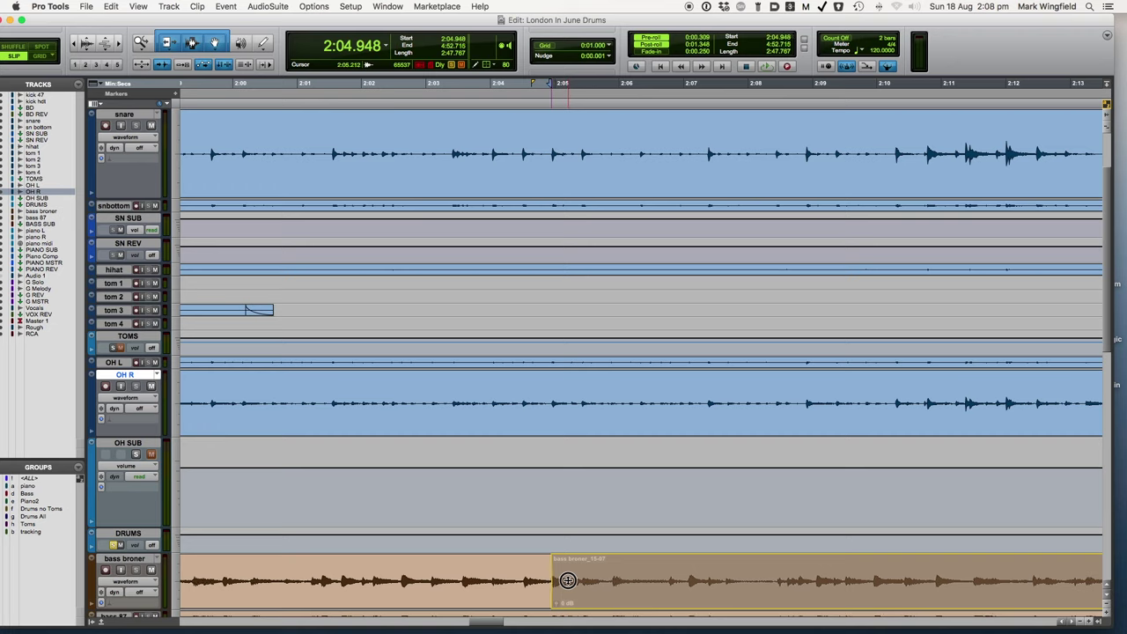
left_click_drag(568, 580, 568, 581)
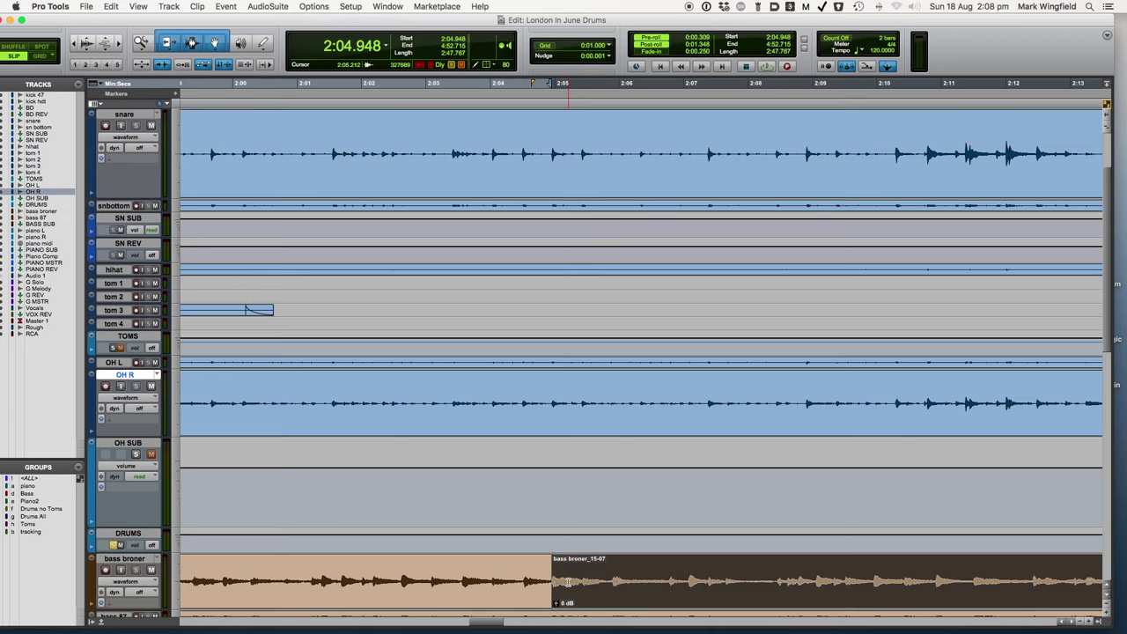
Step: Add a Location 2 marker at the snare hit, at 2:04.957
left_click(552, 104)
key("super+bracketright")
key("super+bracketright")
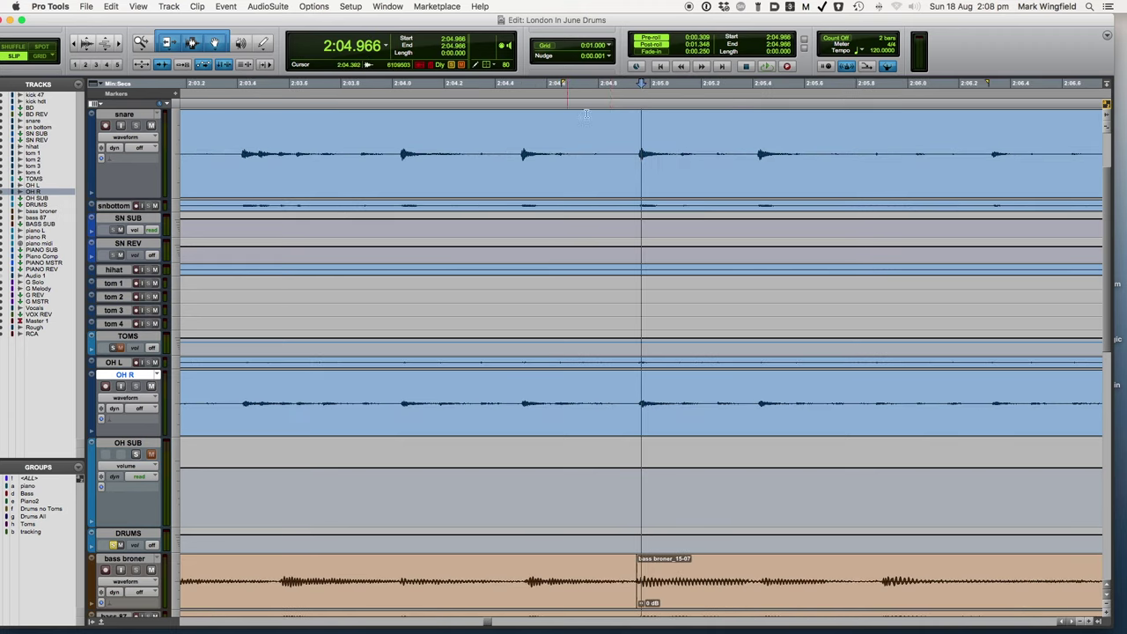
left_click(637, 104)
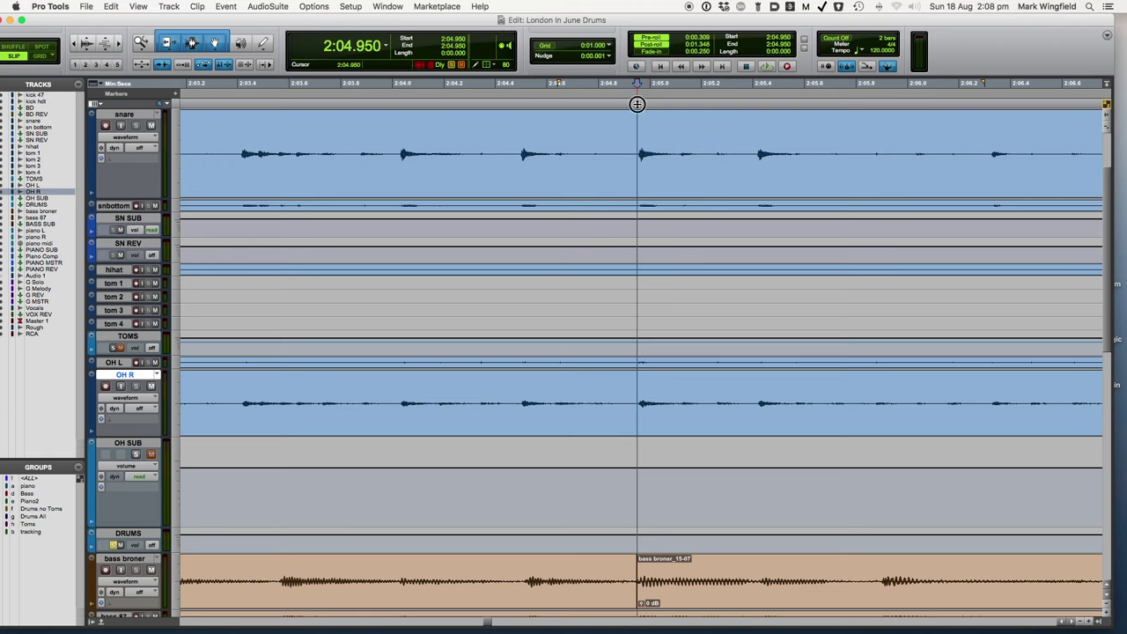
left_click(639, 104)
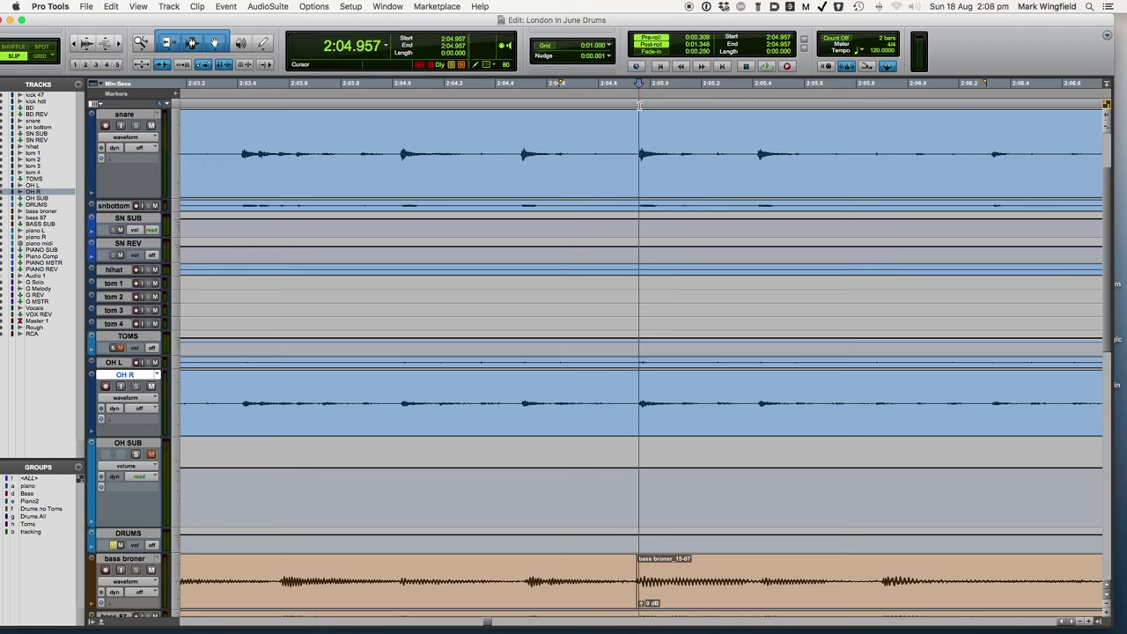
left_click(175, 93)
key("Return")
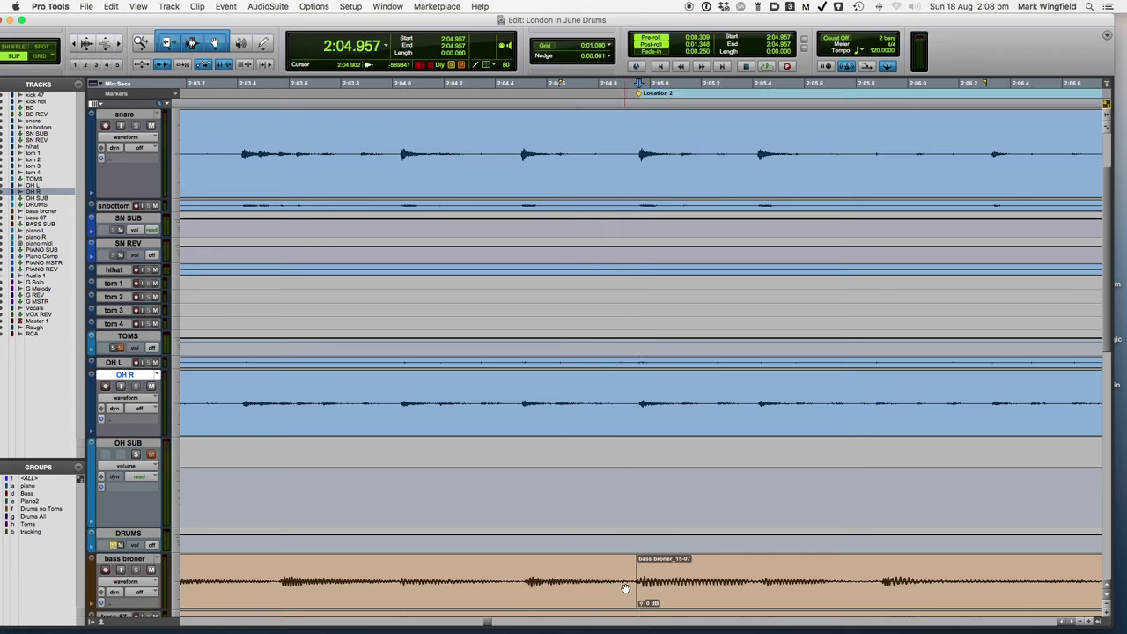
Step: Slide the second bass broner clip to line up with the Location 2 marker, starting at about 2:04.959
left_click(668, 588)
left_click_drag(676, 591, 640, 593)
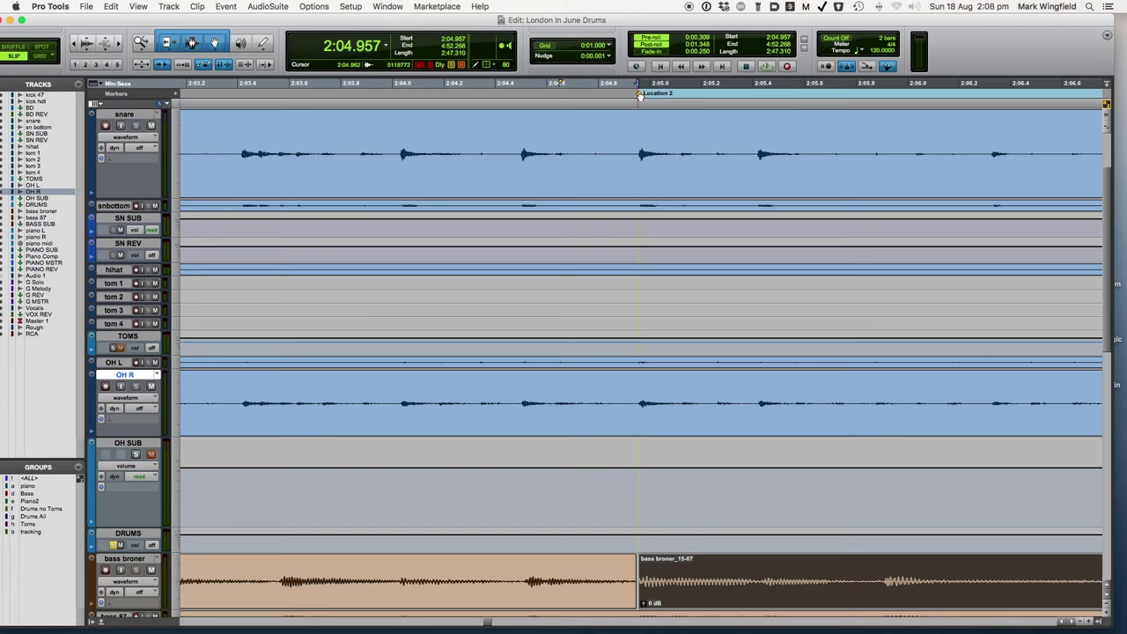
left_click(639, 93)
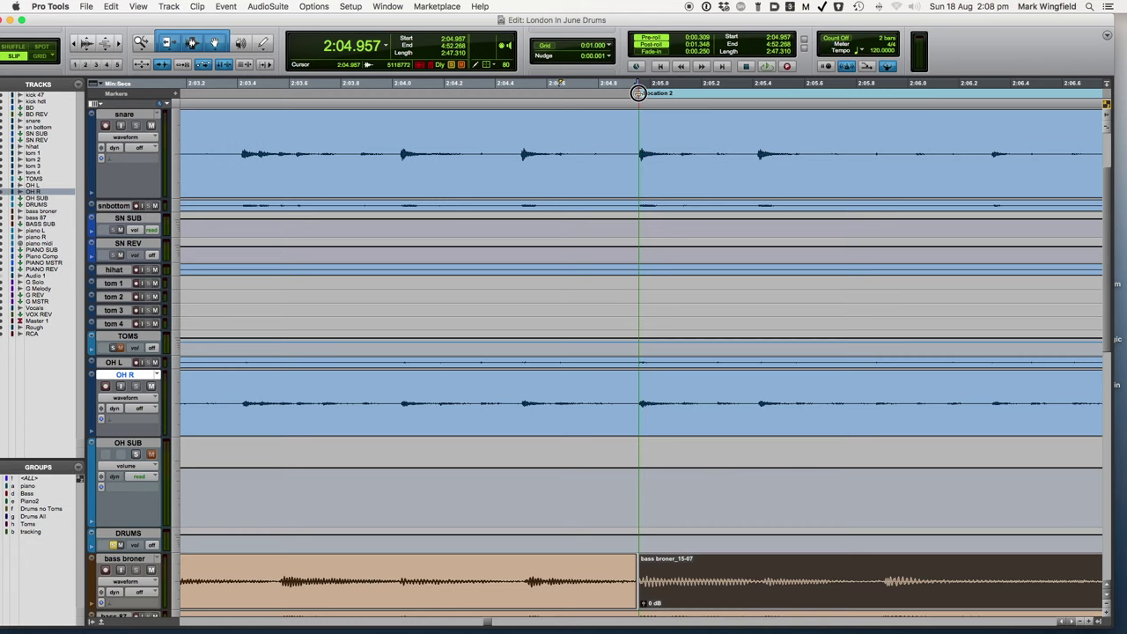
left_click(658, 587)
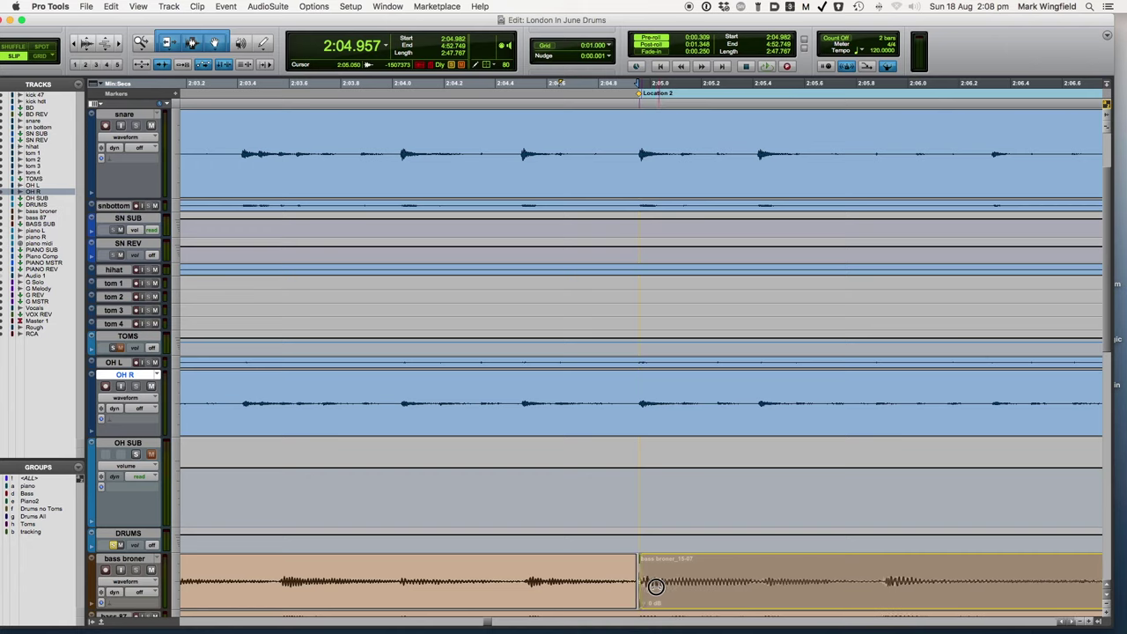
left_click(656, 587)
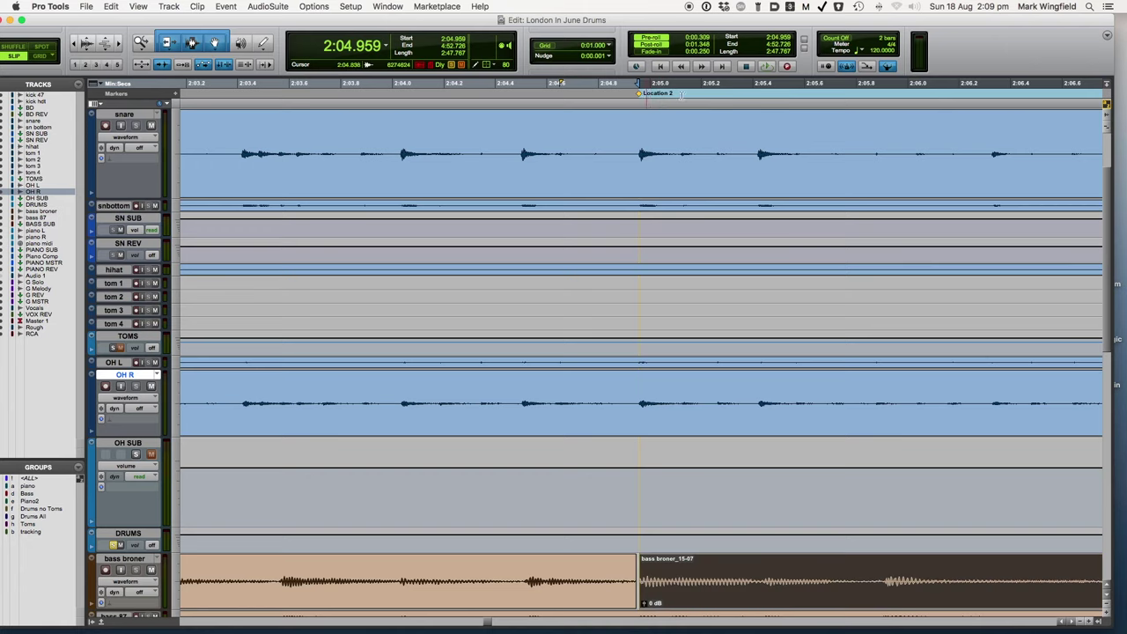
scroll(700, 485, "down", 5)
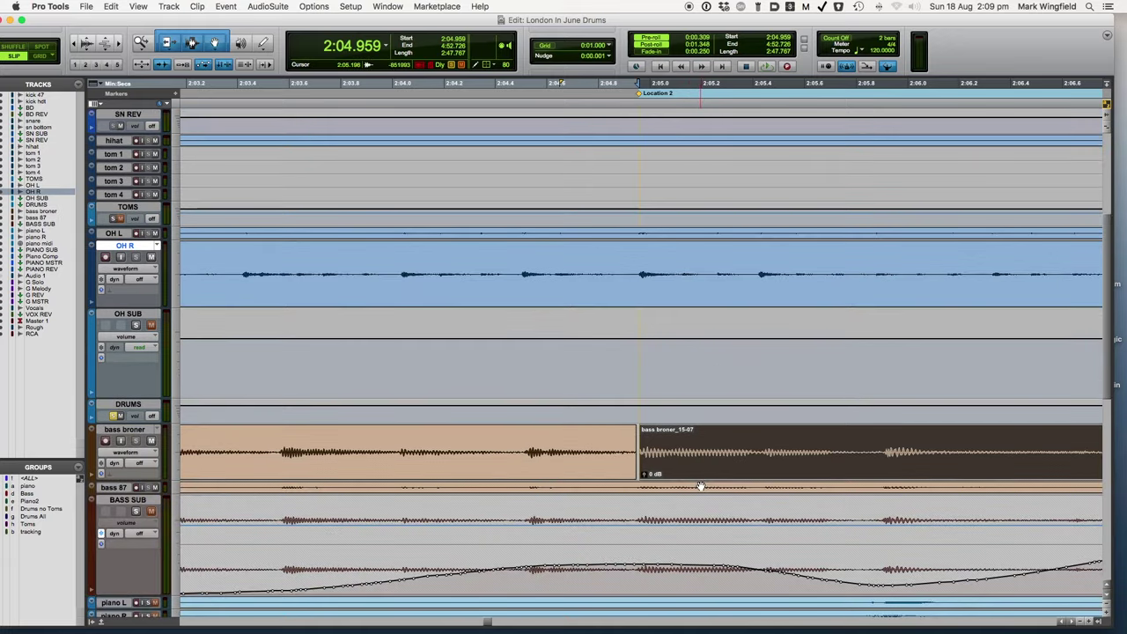
scroll(701, 486, "up", 3)
scroll(700, 486, "right", 2)
scroll(696, 482, "down", 3)
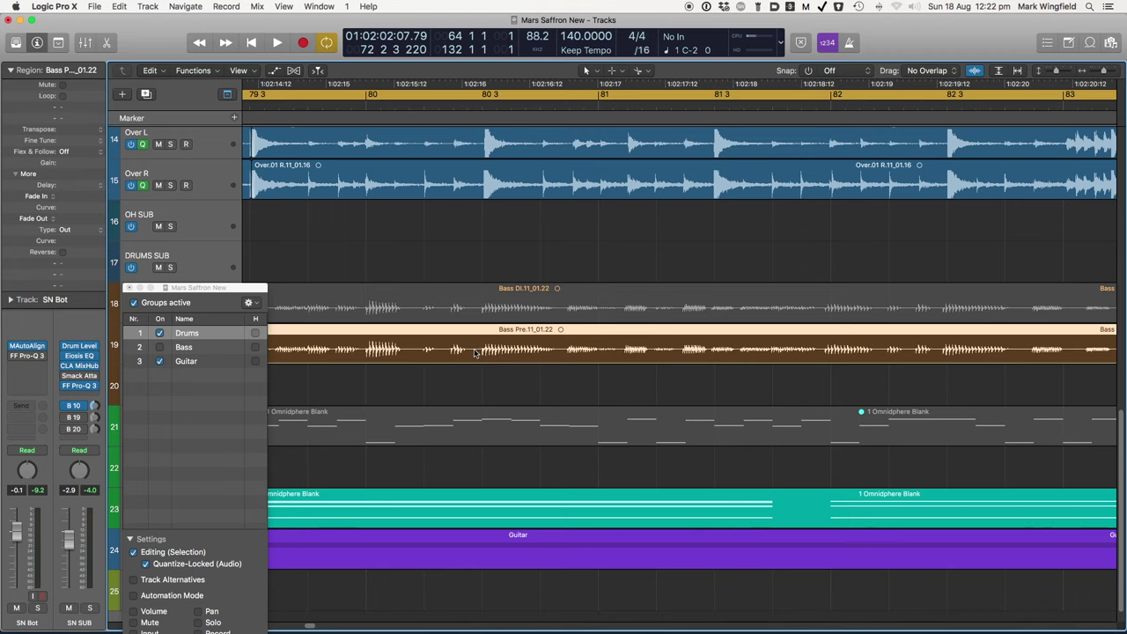
Step: In Logic Pro X, split the Bass Pre region at the bass note near bar 80 3
left_click_drag(471, 351, 482, 358)
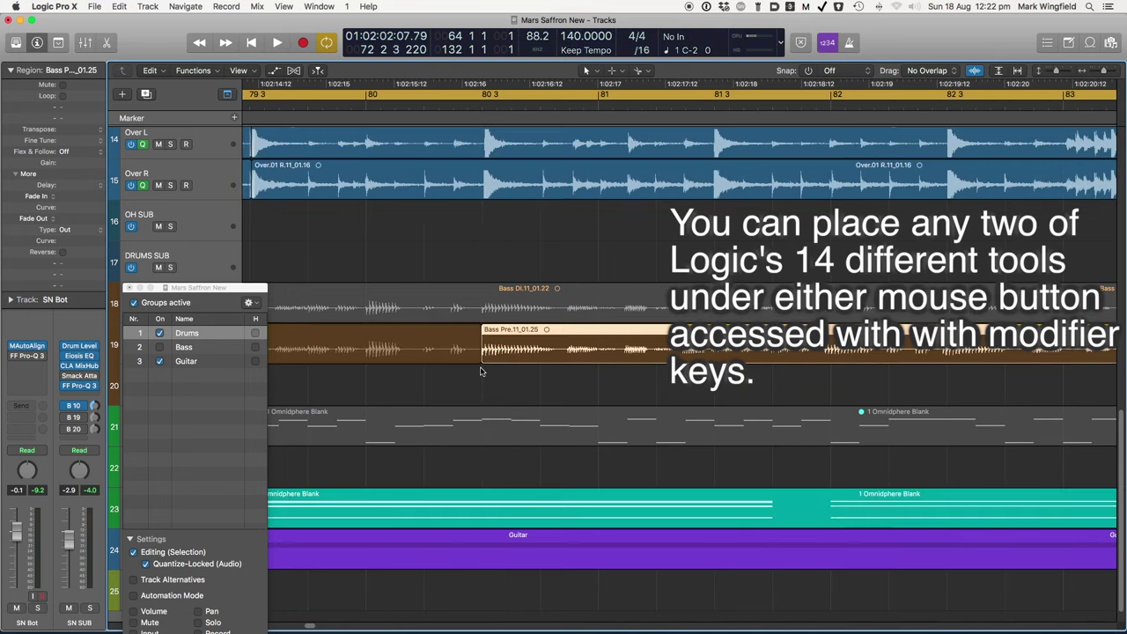
Step: Try isolating and muting the Bass Pre note around bar 81, and undo both the mute and the split
left_click_drag(566, 344, 616, 356)
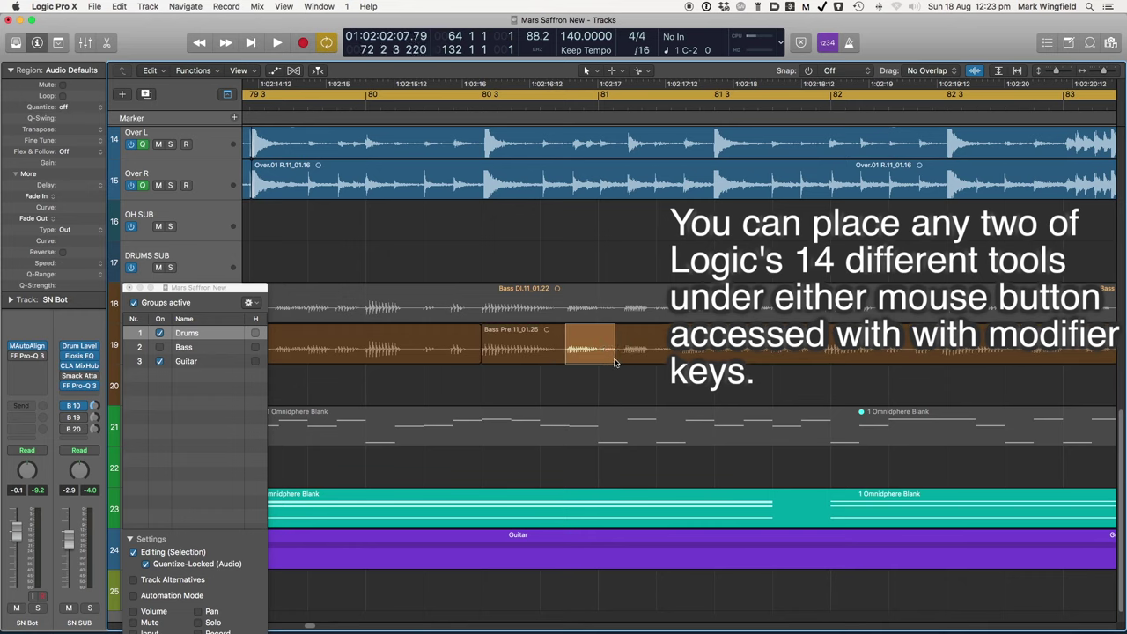
left_click(594, 367)
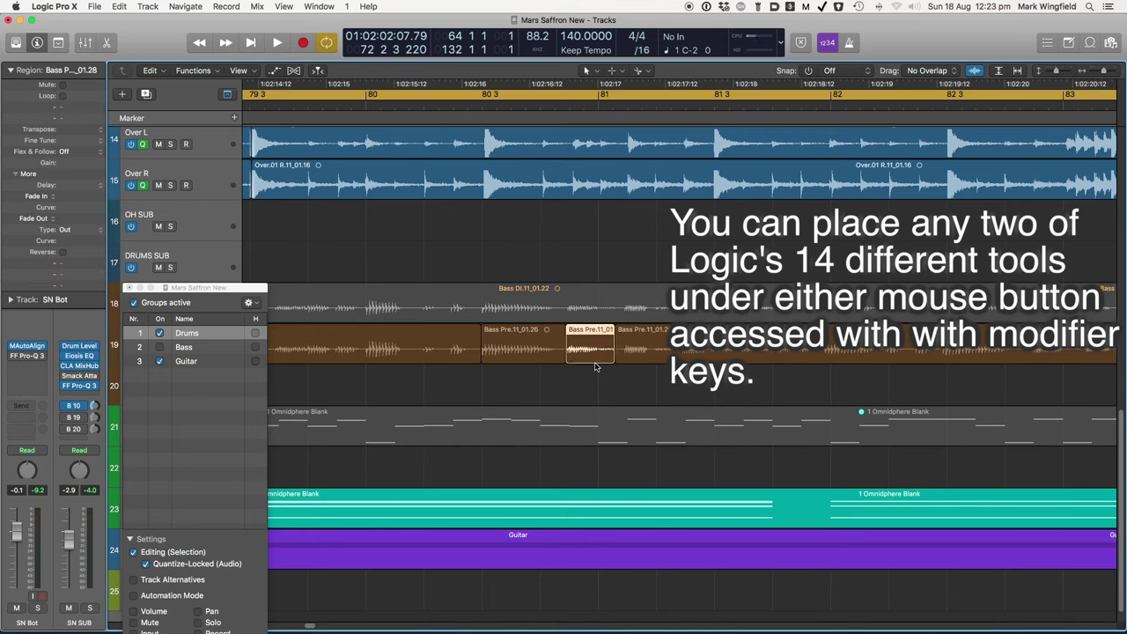
key("ctrl+m")
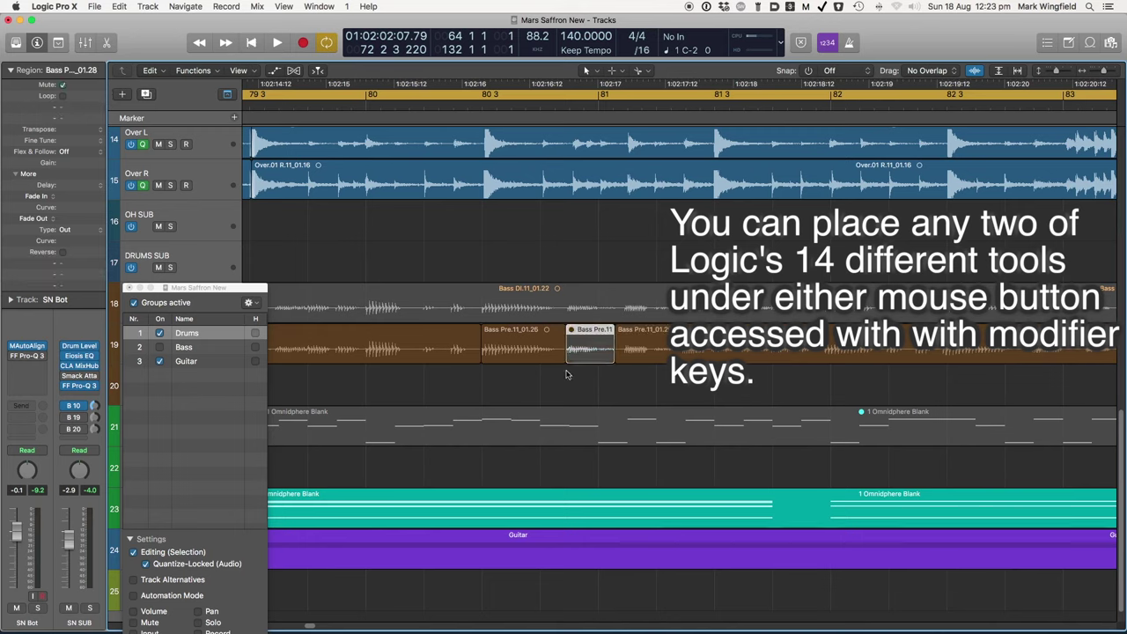
key("ctrl+z")
key("ctrl+z")
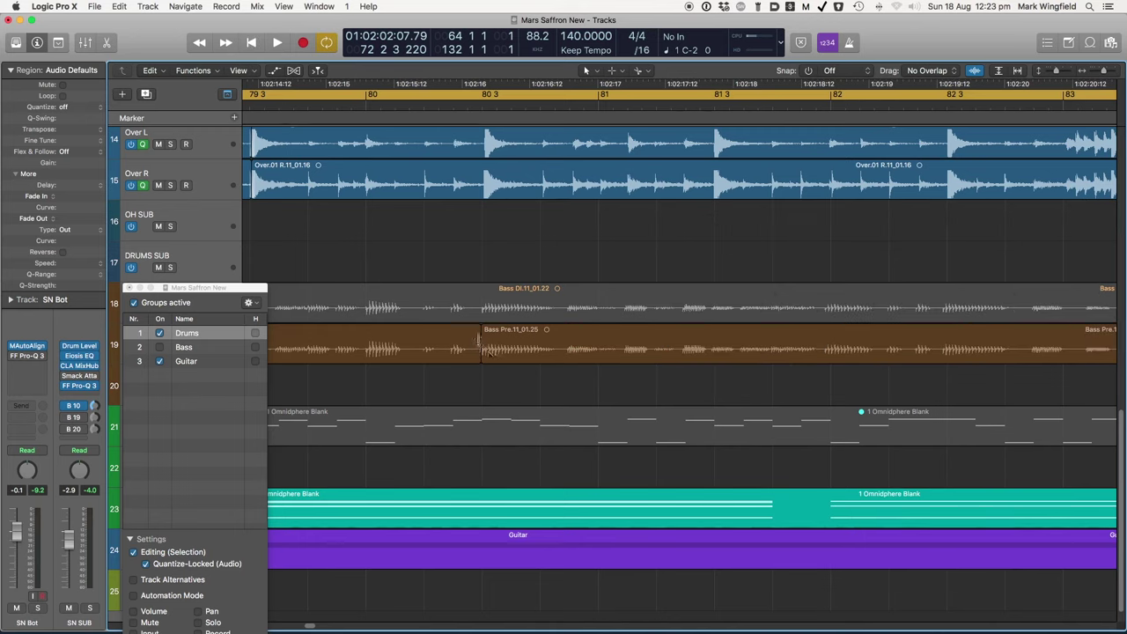
Step: Slide the split Bass Pre region to line up with the overhead drum hit at bar 80 3
mouse_move(494, 356)
left_mouse_down()
mouse_move(382, 355)
mouse_move(559, 357)
mouse_move(529, 371)
mouse_move(511, 345)
mouse_move(498, 347)
left_mouse_up()
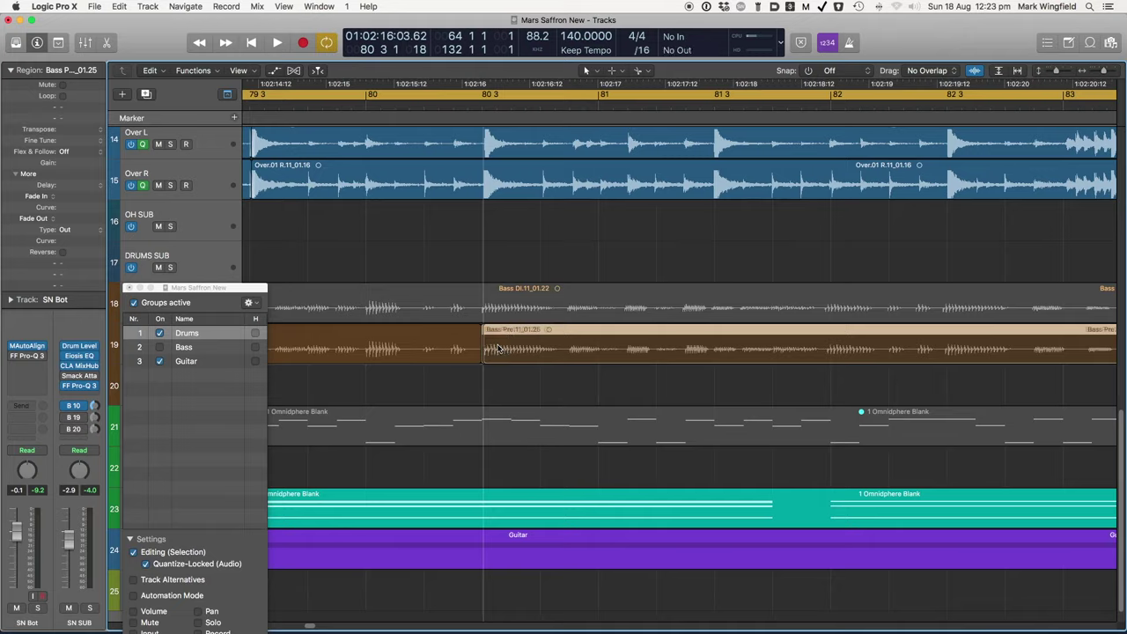
scroll(619, 347, "up", 5)
scroll(619, 347, "up", 5)
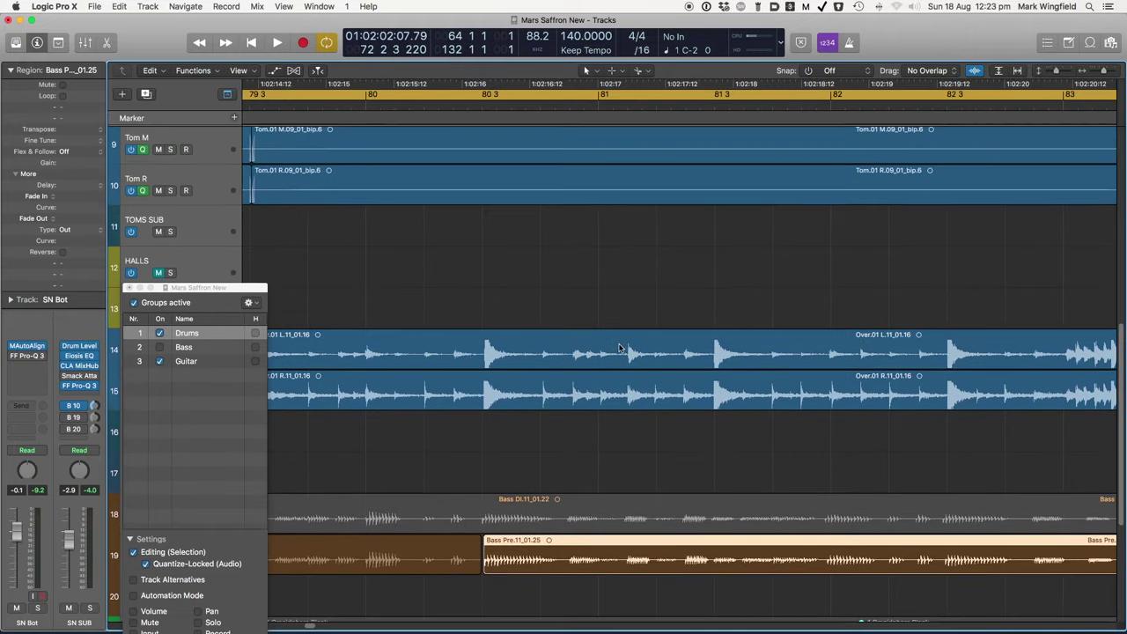
scroll(619, 348, "down", 1)
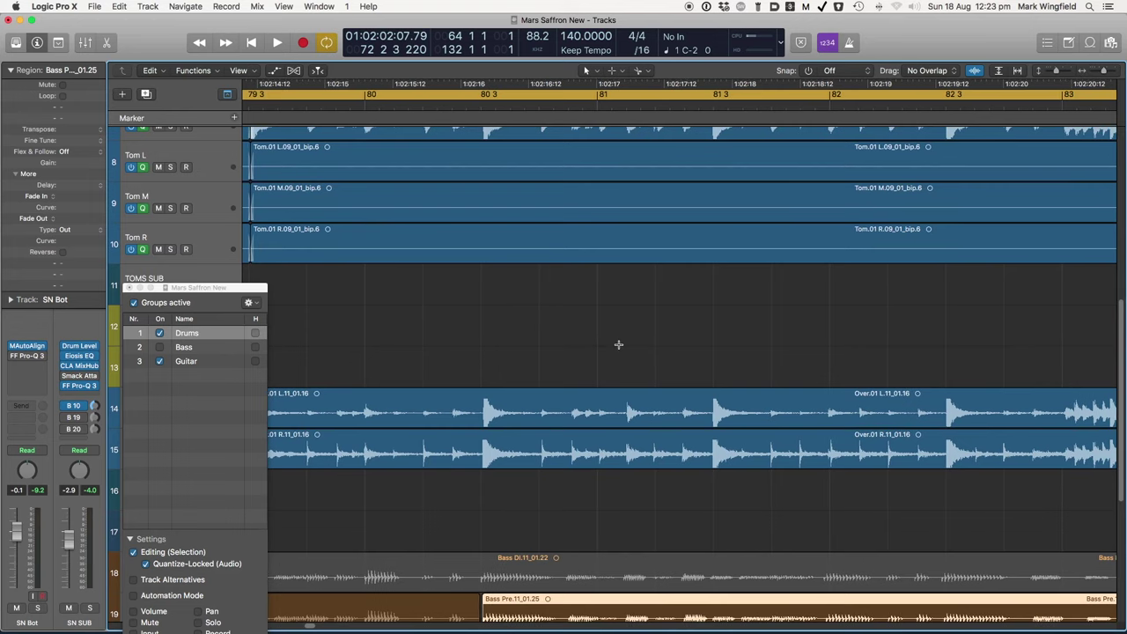
scroll(619, 344, "up", 1)
left_click(531, 604)
mouse_move(531, 603)
left_mouse_down()
mouse_move(503, 604)
mouse_move(744, 602)
mouse_move(516, 604)
left_mouse_up()
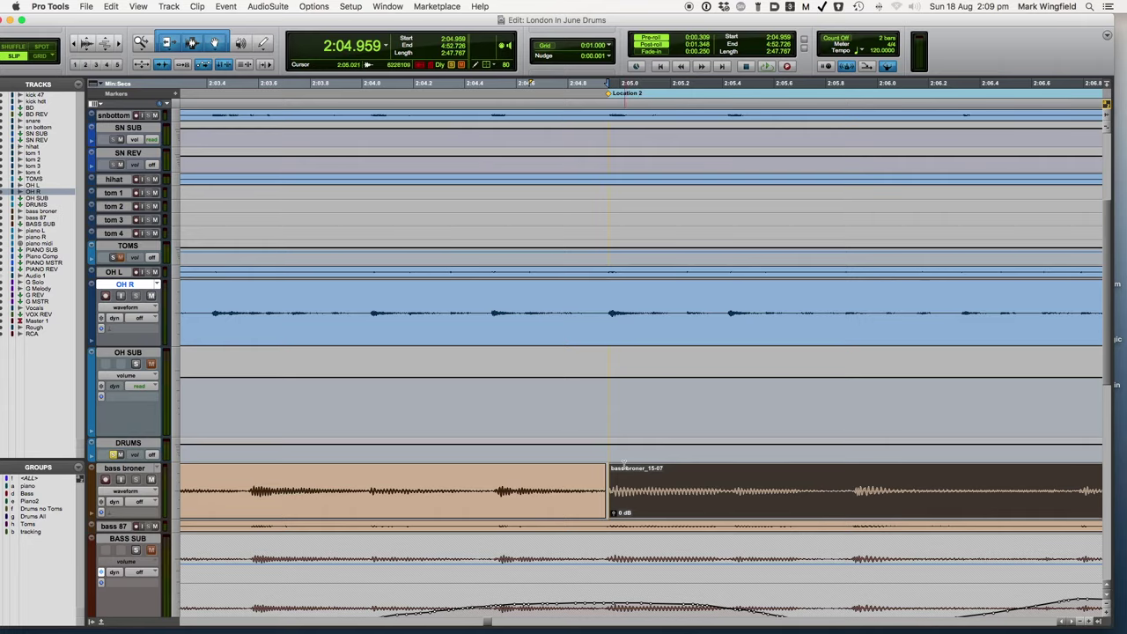
Step: In Pro Tools, add a short fade-in to the second bass broner clip and a fade-out to the first from about 2:04.91
scroll(624, 463, "down", 2)
scroll(624, 464, "right", 2)
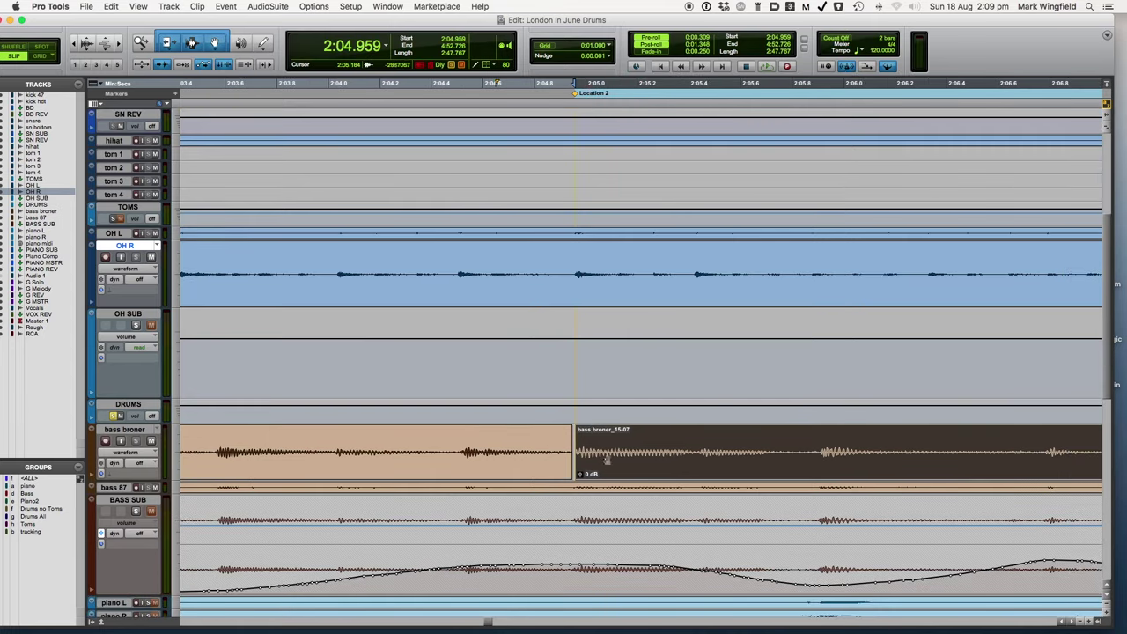
left_click(587, 442)
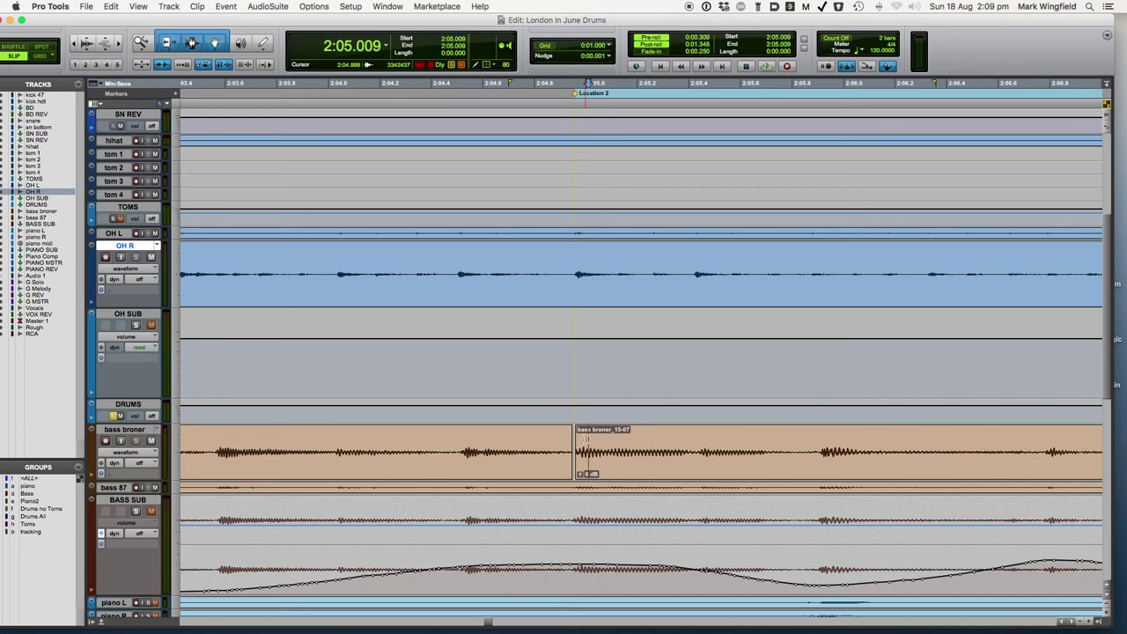
left_click(577, 430)
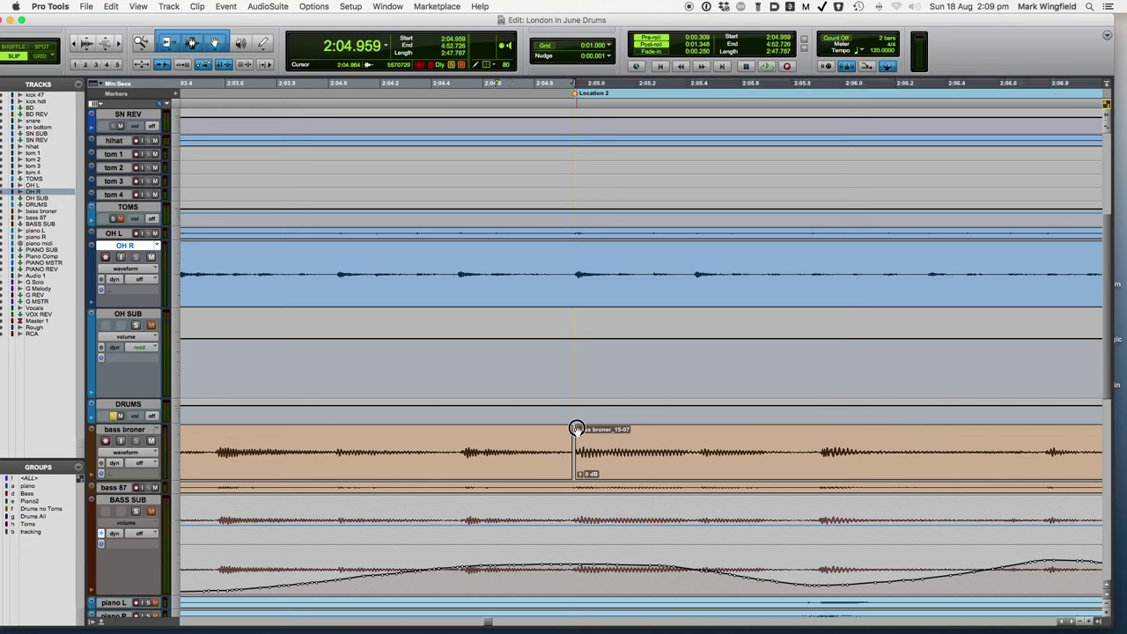
left_click(578, 429)
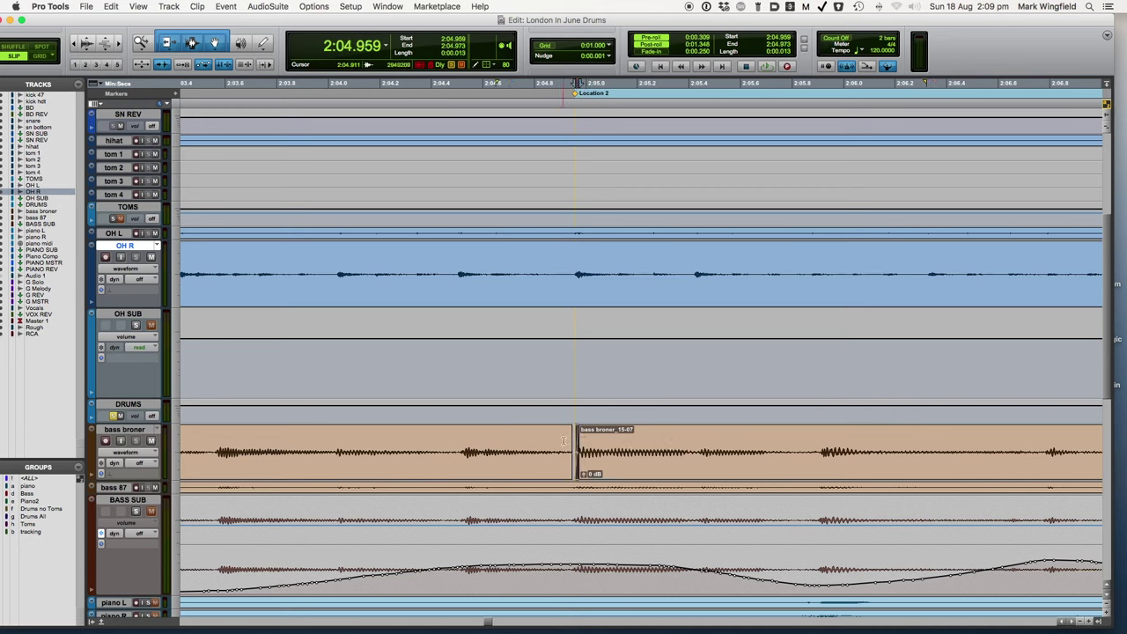
left_click(565, 439)
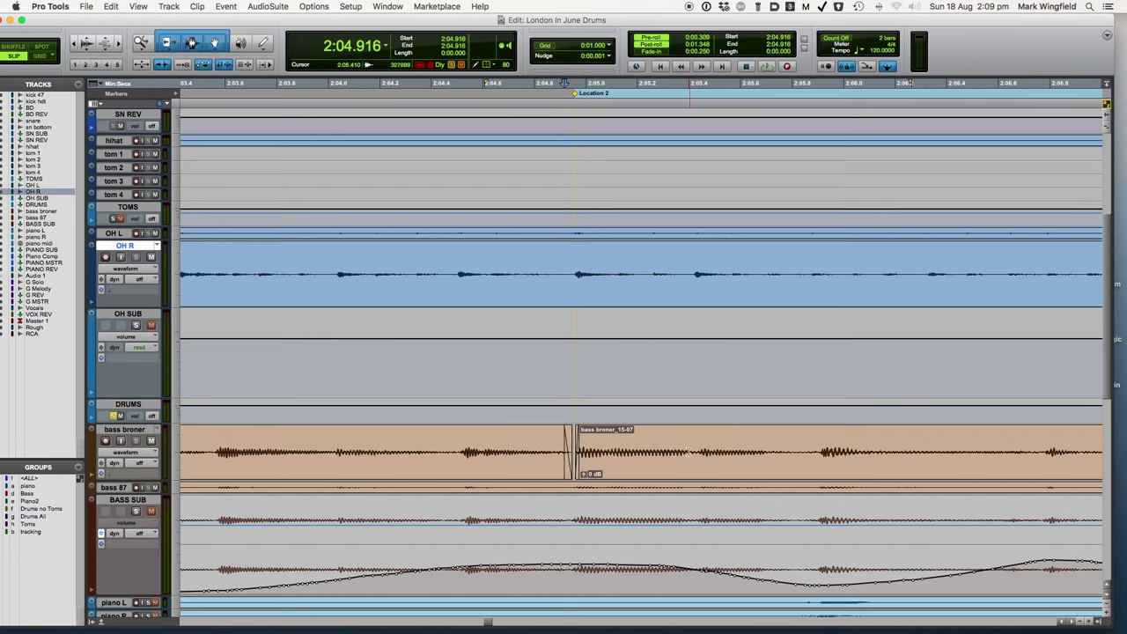
left_click(561, 452)
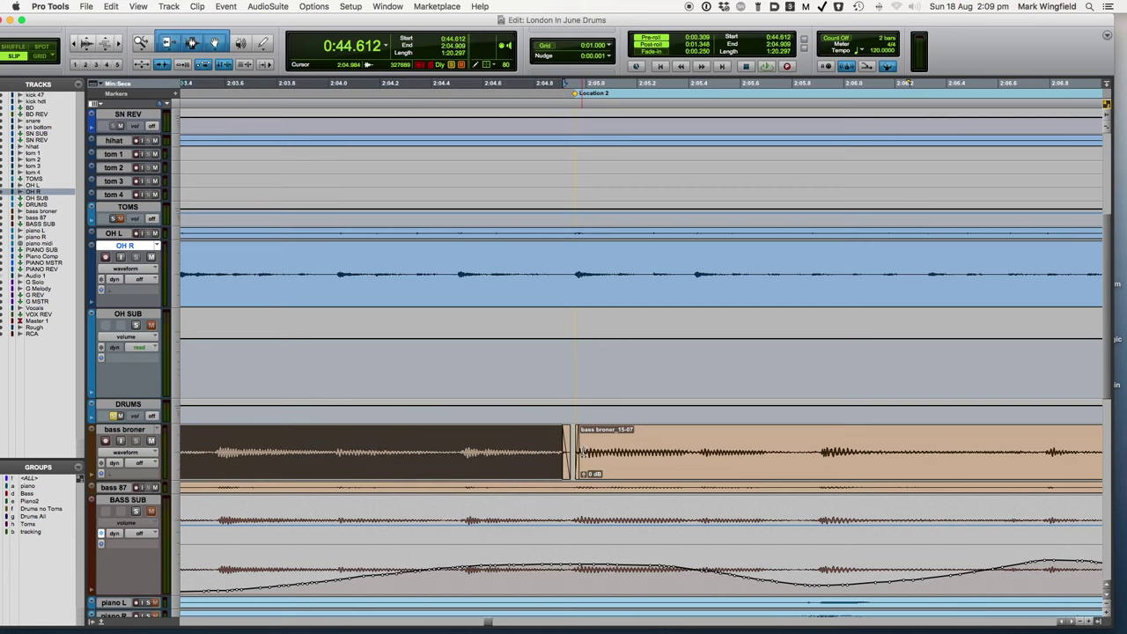
Step: Lengthen the second bass broner clip's fade-in to about 0.033 seconds
key("super+bracketright")
key("super+bracketright")
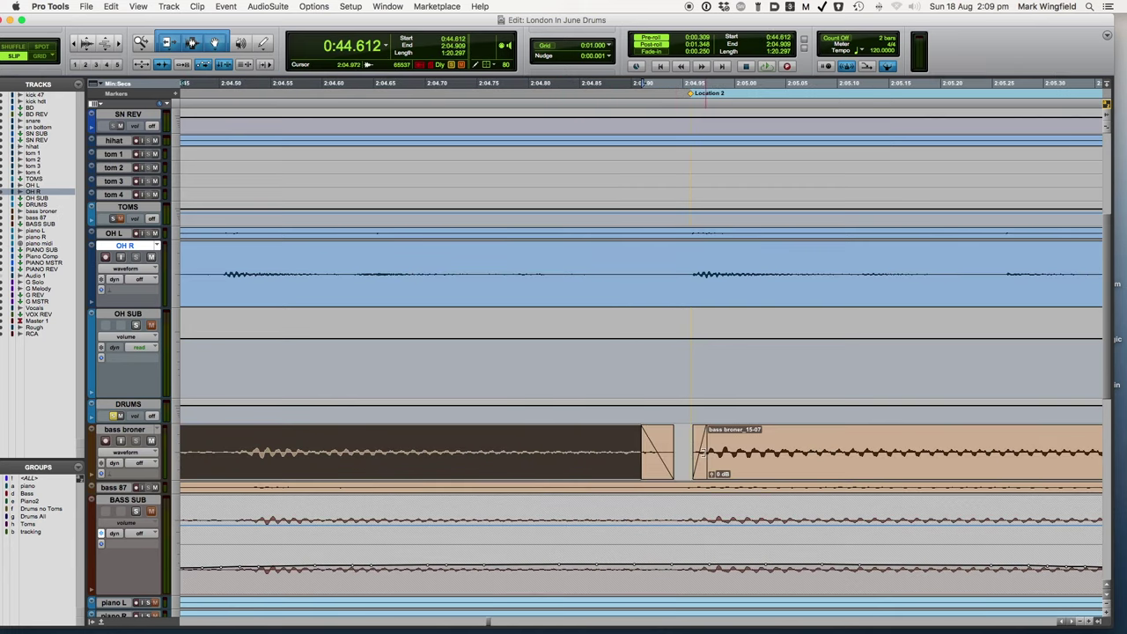
left_click(700, 453)
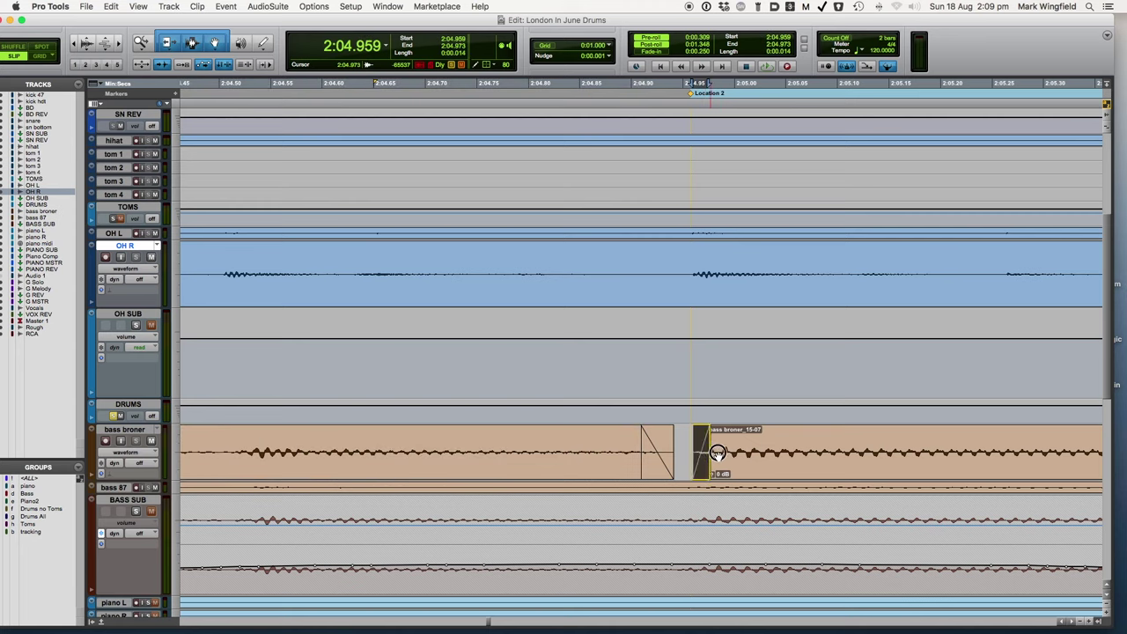
mouse_move(710, 453)
left_mouse_down()
mouse_move(959, 459)
mouse_move(725, 454)
left_mouse_up()
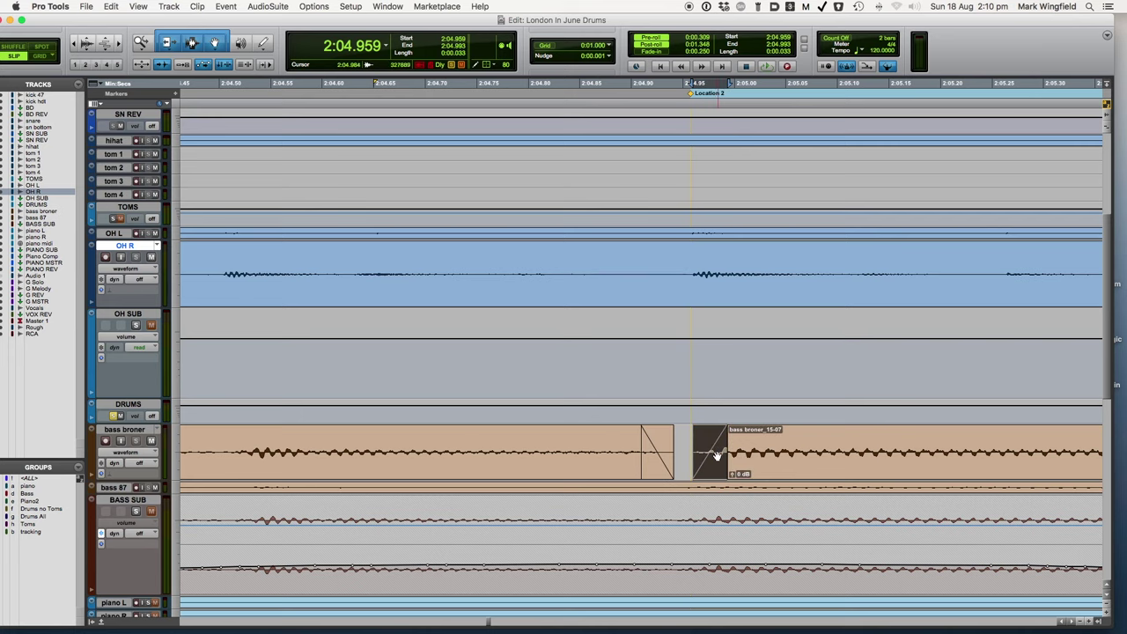
Step: Examine the second bass broner clip's fade-in settings and its preset curve shapes without changing them
key("r")
key("r")
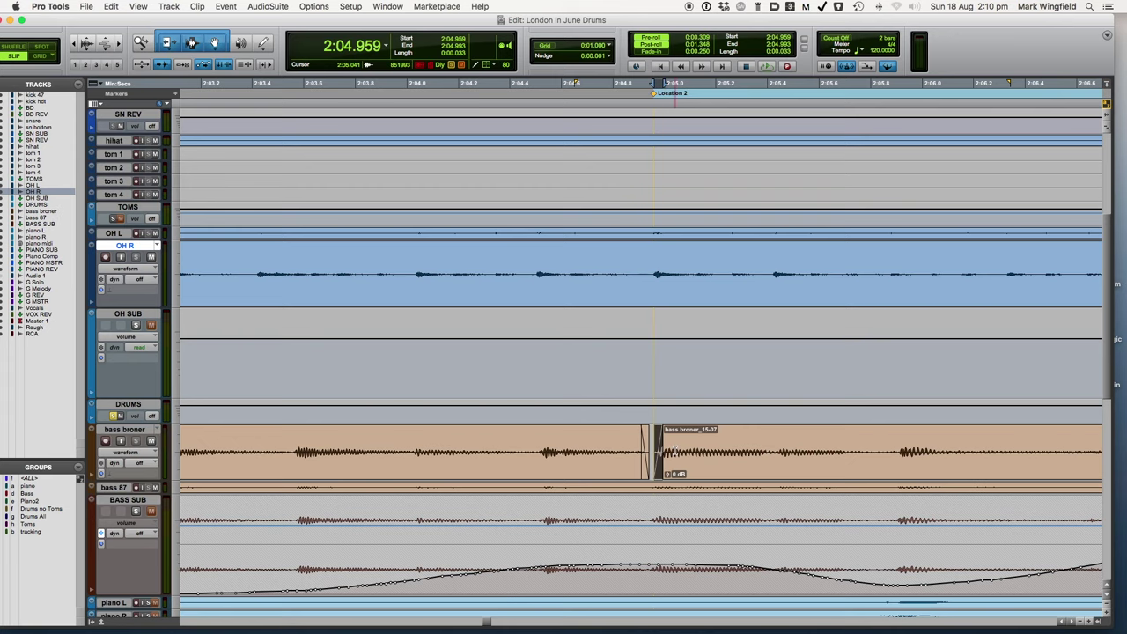
key("t")
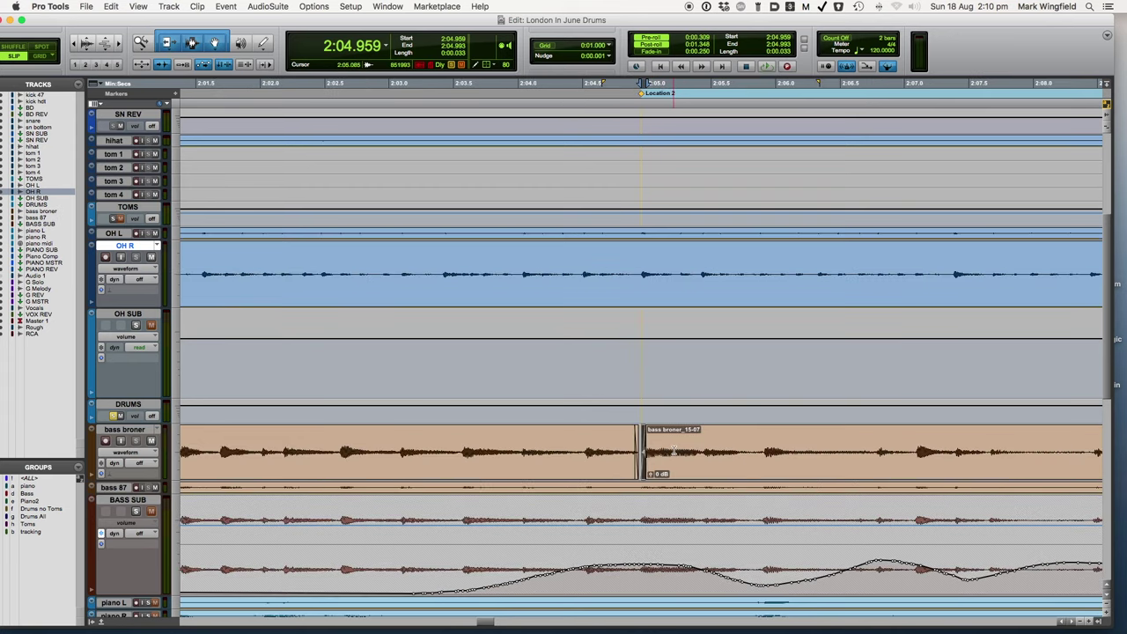
key("r")
left_click(644, 460)
double_click(644, 458)
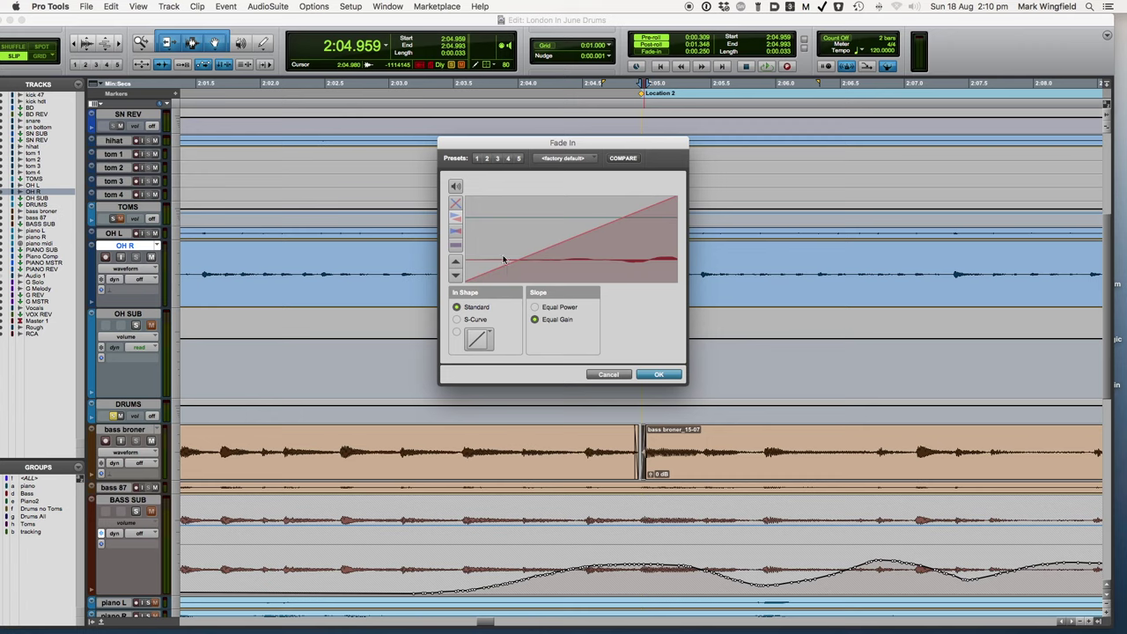
left_click(489, 343)
left_click(618, 322)
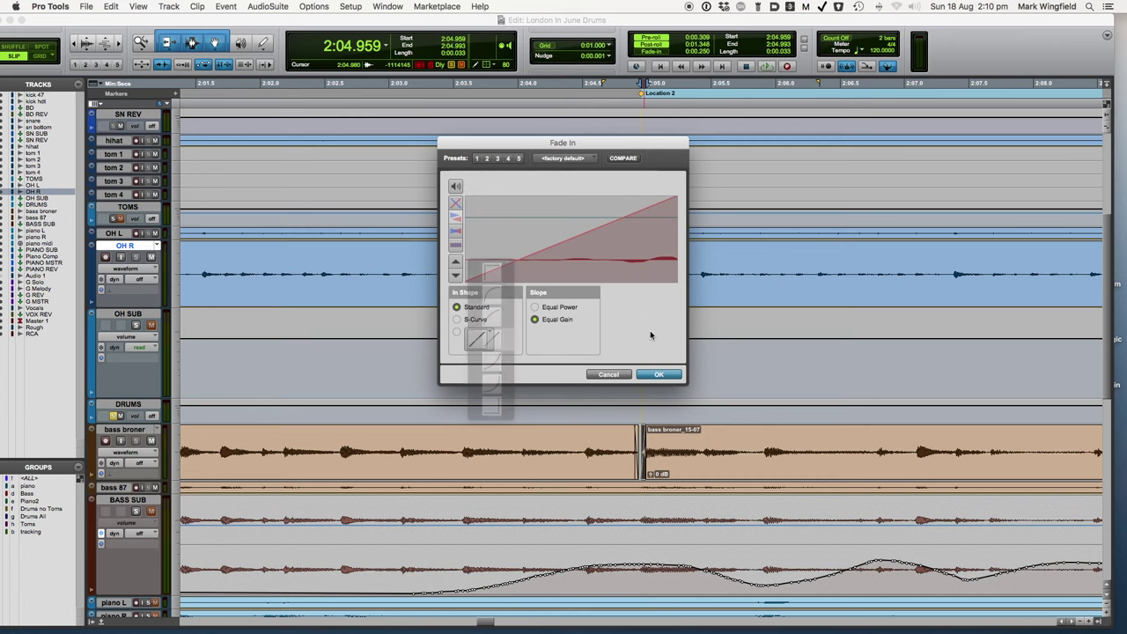
left_click(613, 374)
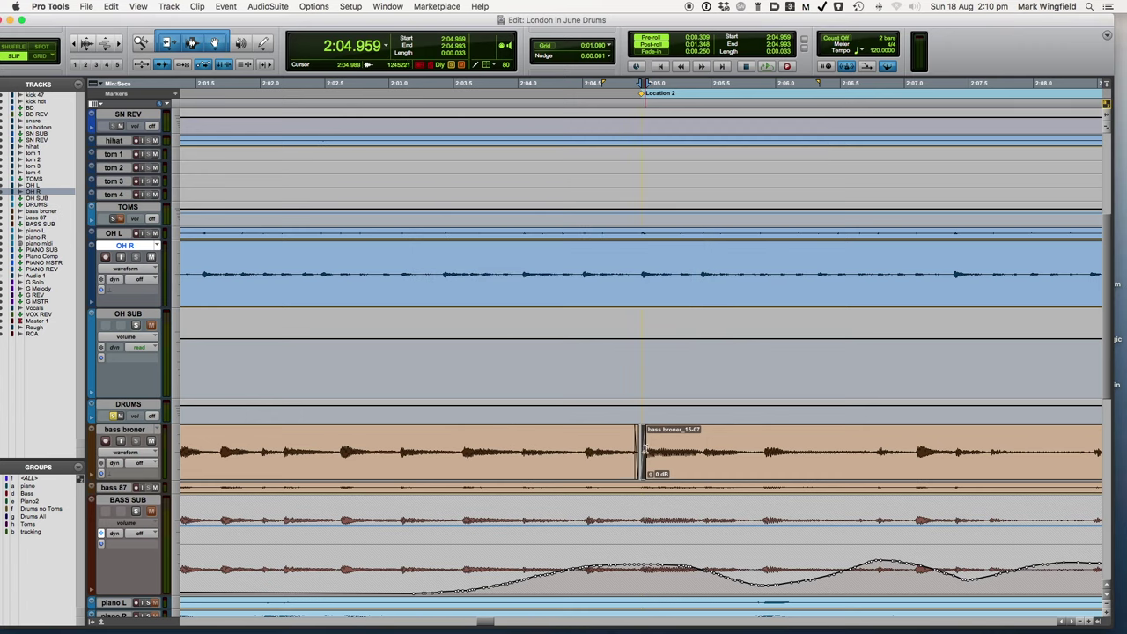
double_click(698, 464)
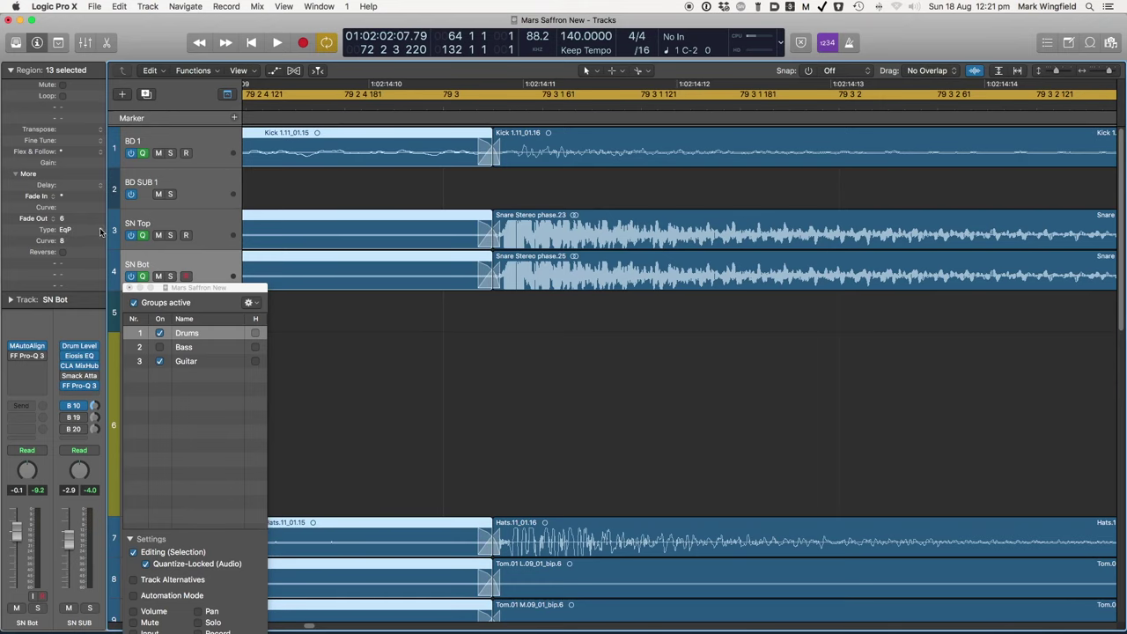
Step: In Logic Pro X, set the selected drum regions' fade-out curve to -8 and adjust their fade-out length
left_click_drag(63, 241, 72, 198)
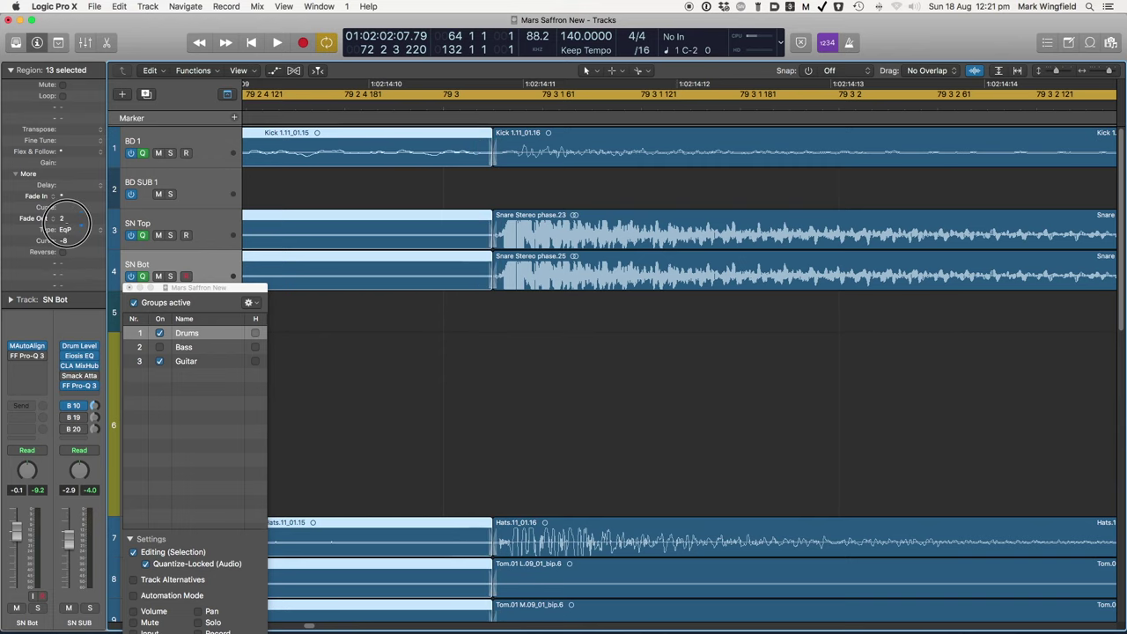
left_click_drag(71, 224, 67, 209)
left_click(395, 346)
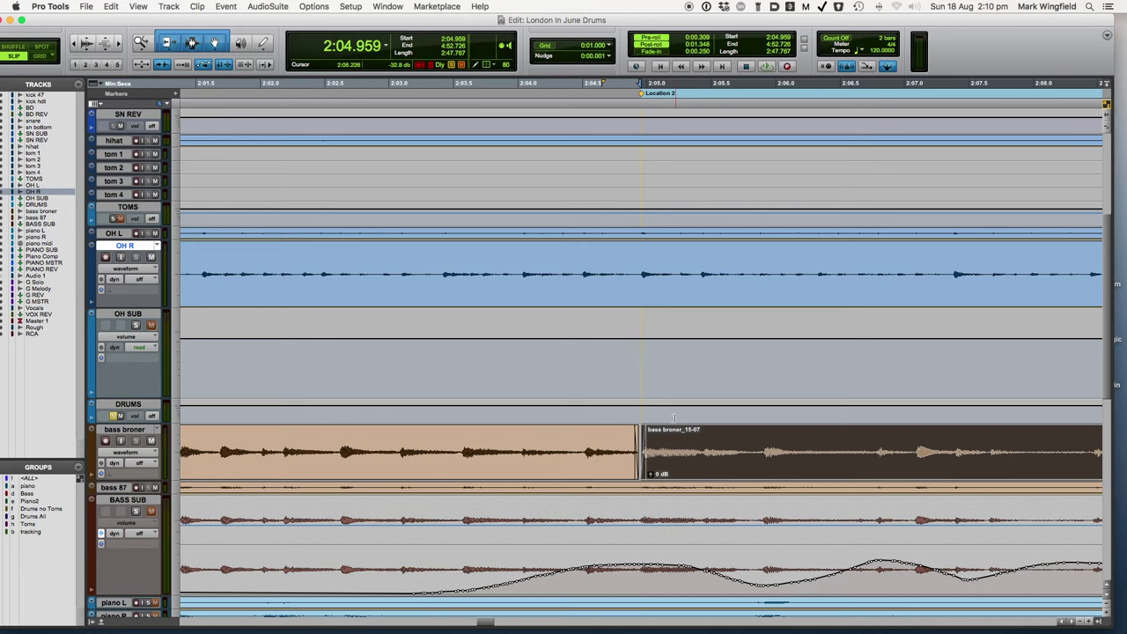
Step: In Pro Tools, extend the second bass broner clip's start back to about 2:04.916 to close the gap with the first clip
left_click(672, 412)
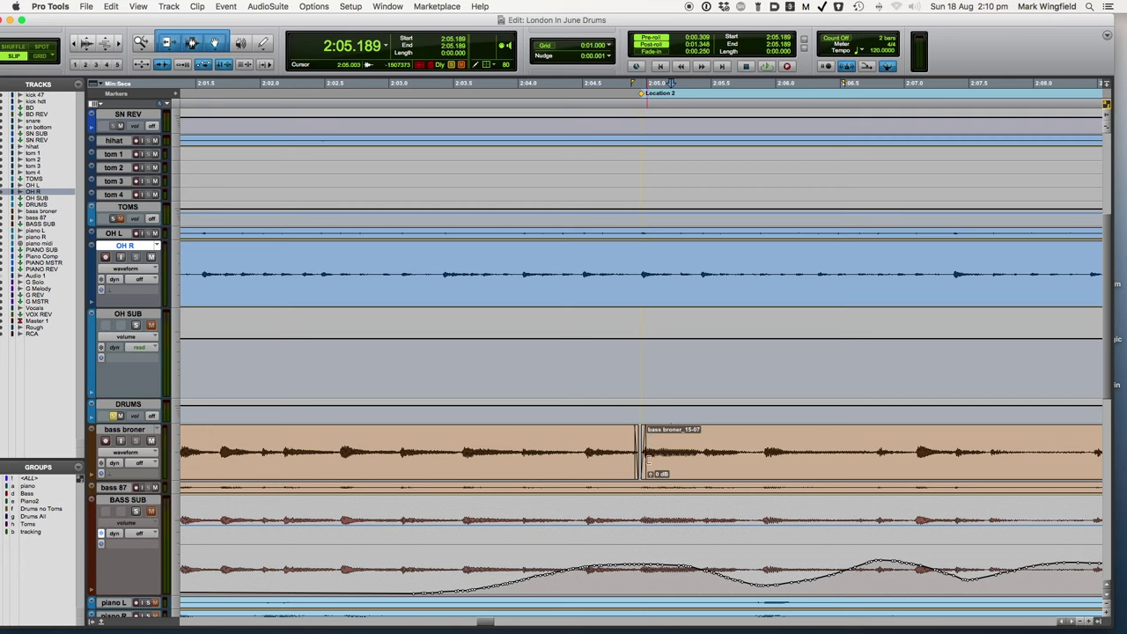
left_click_drag(644, 467, 636, 464)
left_click(640, 456)
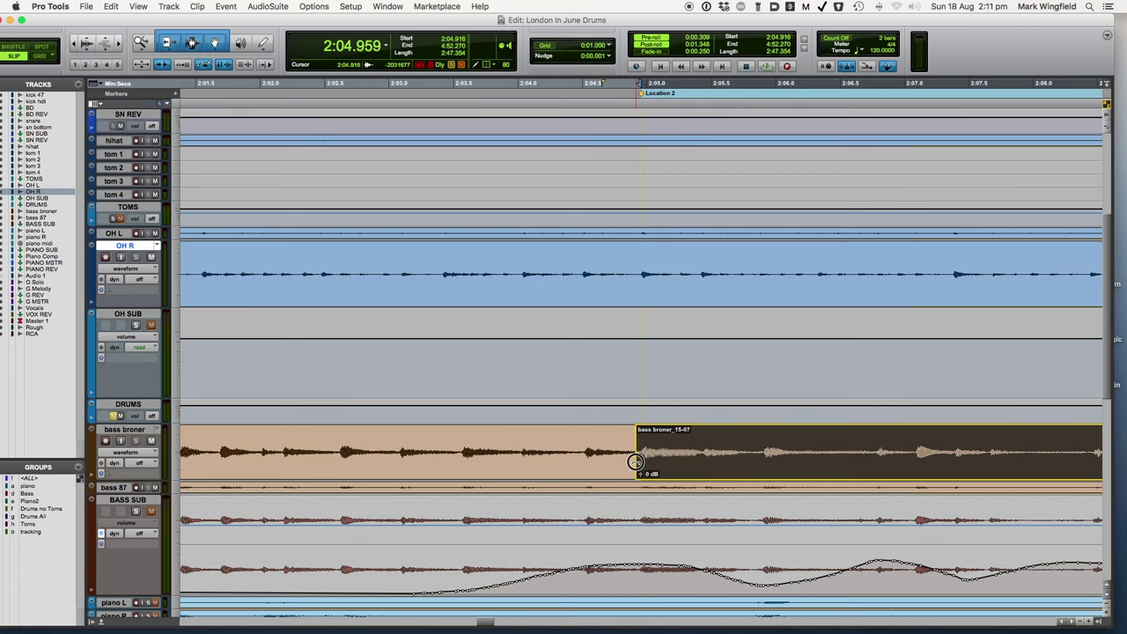
Step: Crossfade the two bass broner clips from about 2:04.843 to 2:05.021 and view the crossfade's settings
left_click_drag(626, 448, 647, 450)
key("super+f")
key("Return")
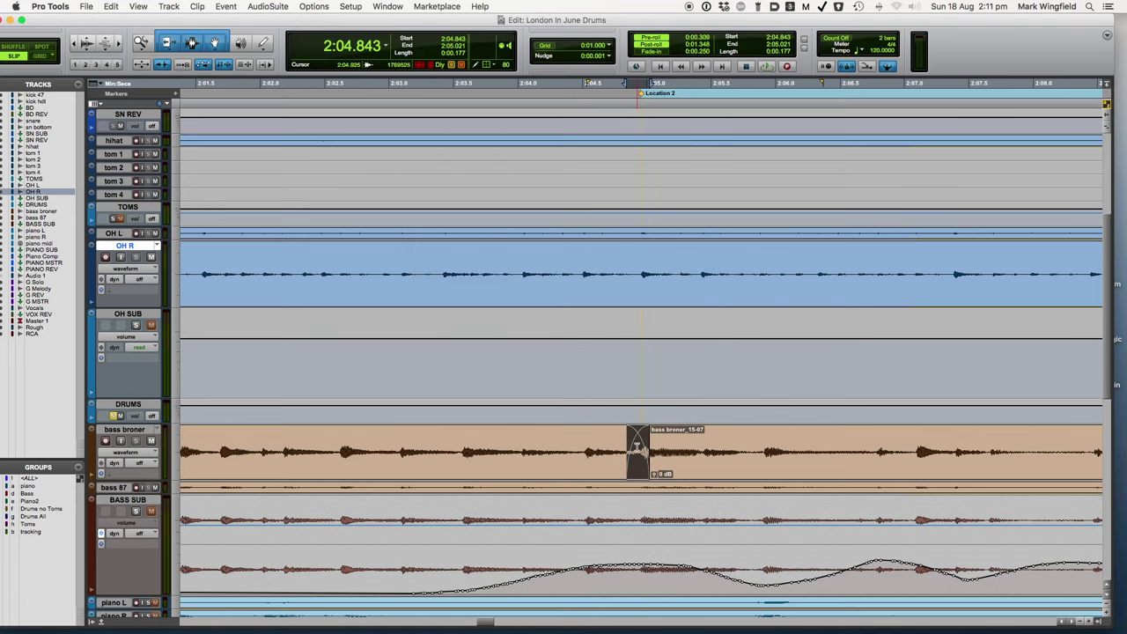
double_click(638, 463)
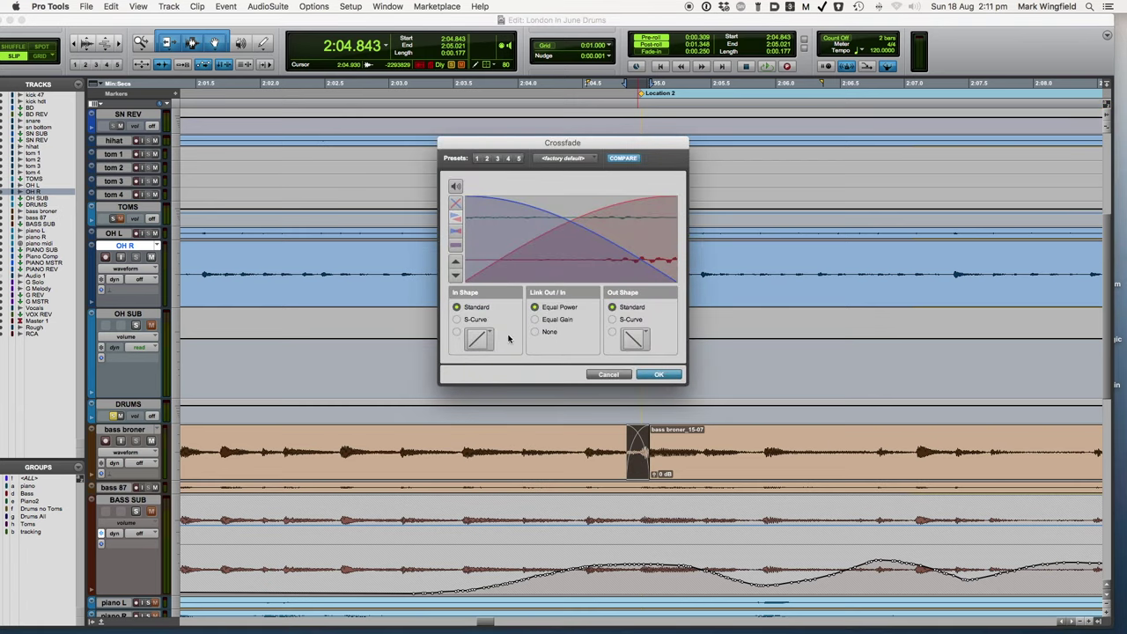
left_click(608, 374)
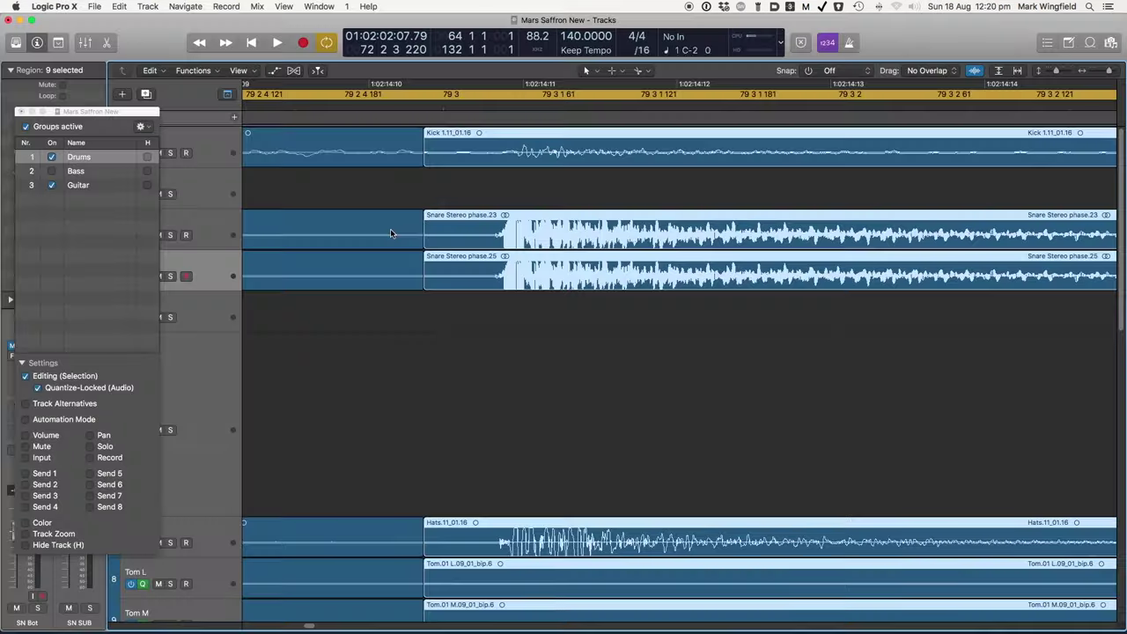
Step: In Logic Pro X, crossfade the grouped drum regions at the edit before the snare hit and move the edit point just past 79 3
left_click(446, 234)
left_click_drag(445, 234, 445, 233)
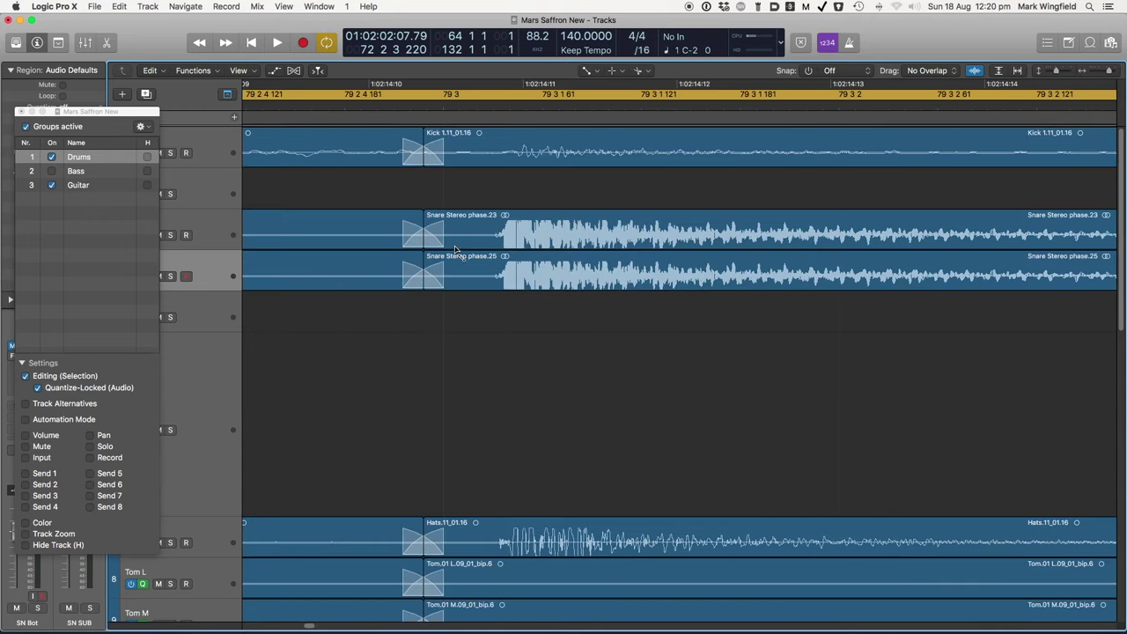
key("t")
key("t")
left_click_drag(423, 231, 459, 232)
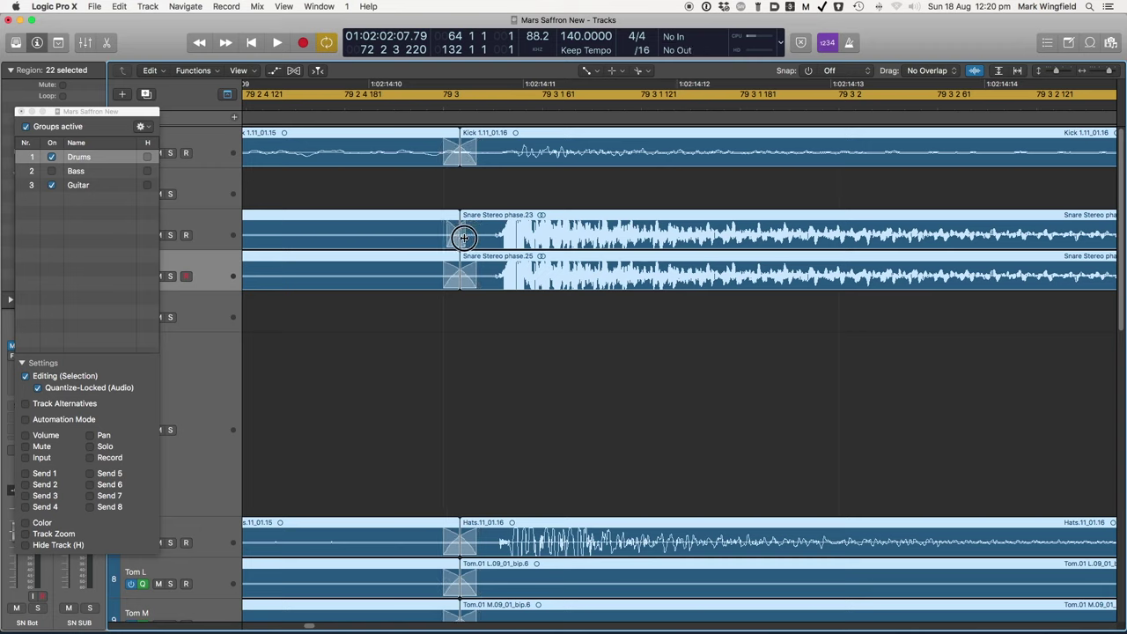
Step: Shorten the grouped drum crossfades from their later end and reshape their fade curves
left_click(453, 233)
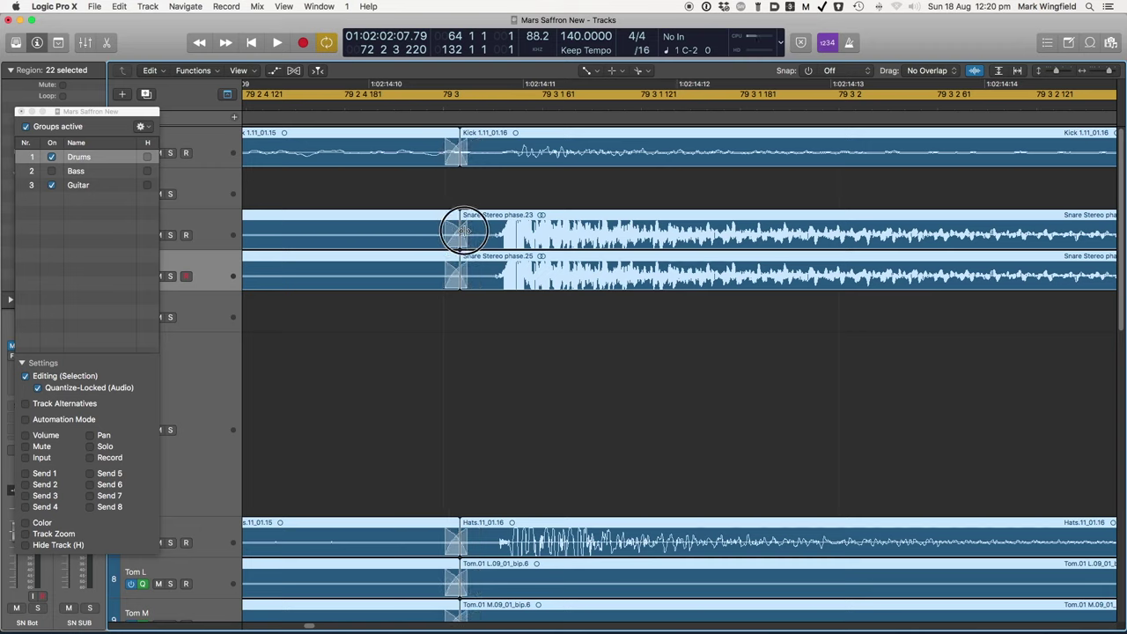
left_click(455, 234)
left_click(447, 239)
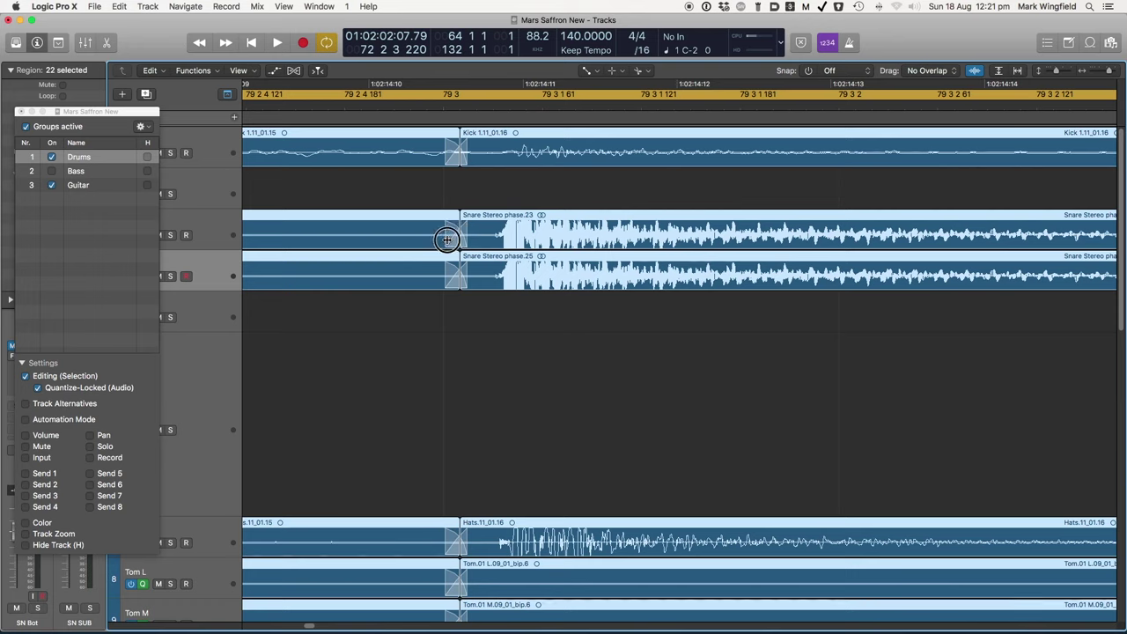
left_click(451, 238)
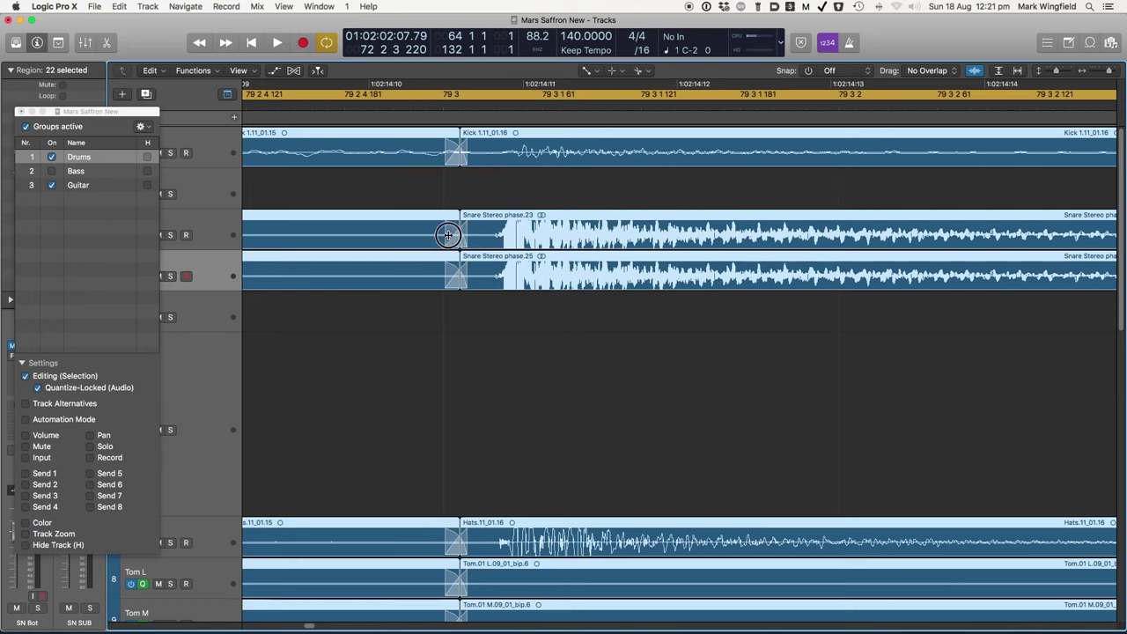
Step: Move the grouped drum edit point later, close to the snare hit, and uncover the region inspector by relocating the Groups window
mouse_move(446, 278)
left_mouse_down()
mouse_move(458, 277)
mouse_move(321, 270)
mouse_move(330, 409)
left_mouse_up()
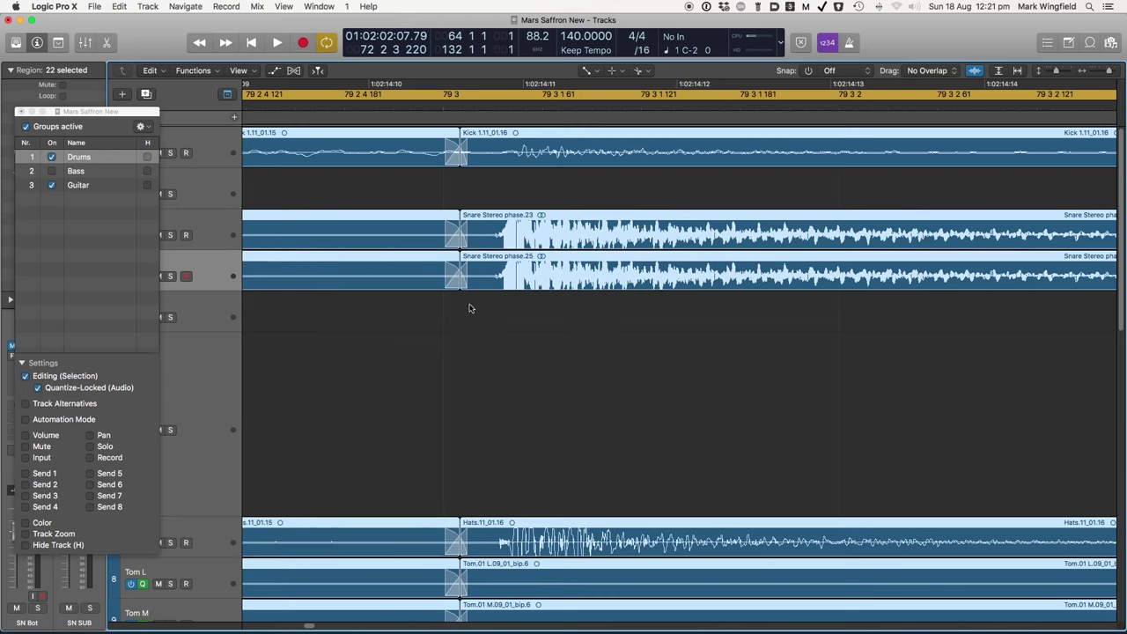
left_click_drag(110, 111, 217, 287)
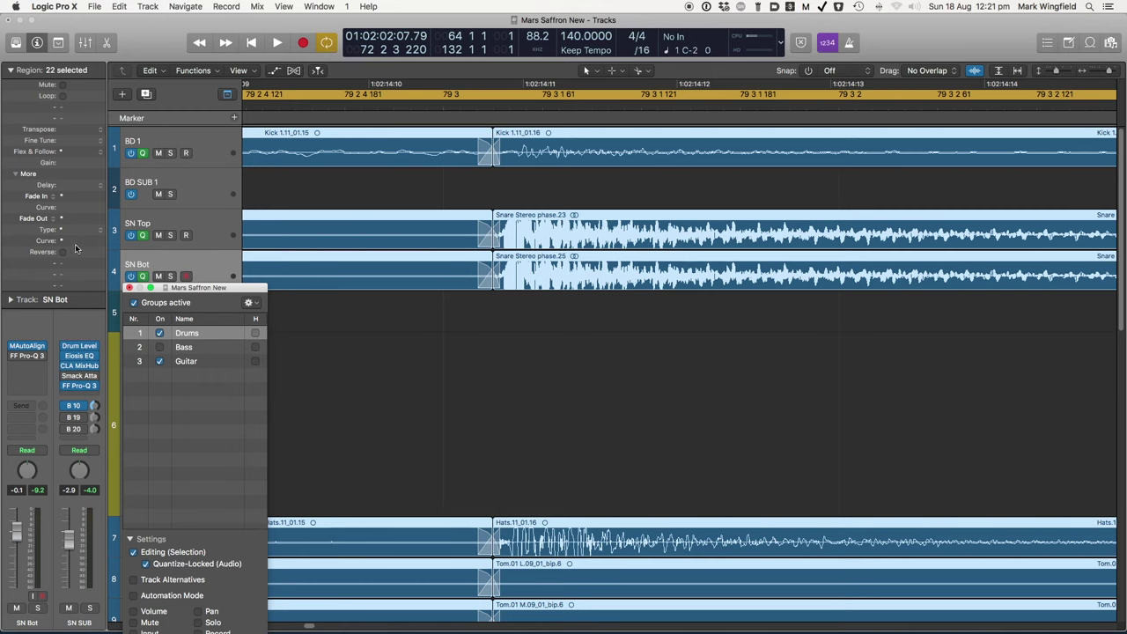
Step: Set the fade-out curve of the grouped drum regions before the edit to -8 and adjust their fade-out length to 6
left_click(455, 307)
left_click(452, 234)
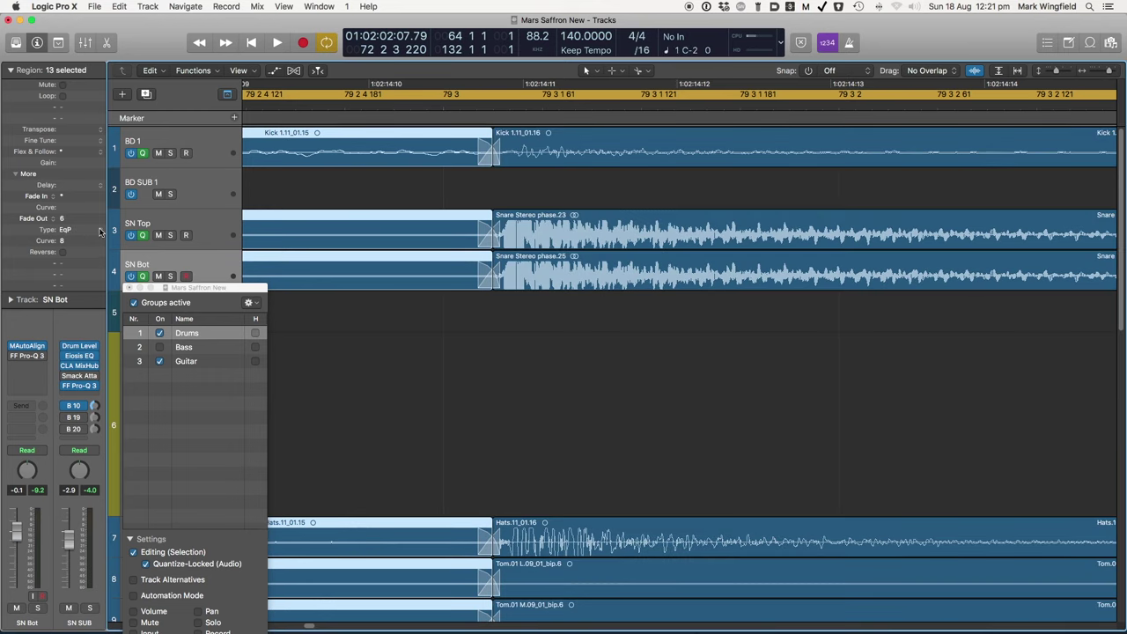
left_click_drag(62, 241, 65, 276)
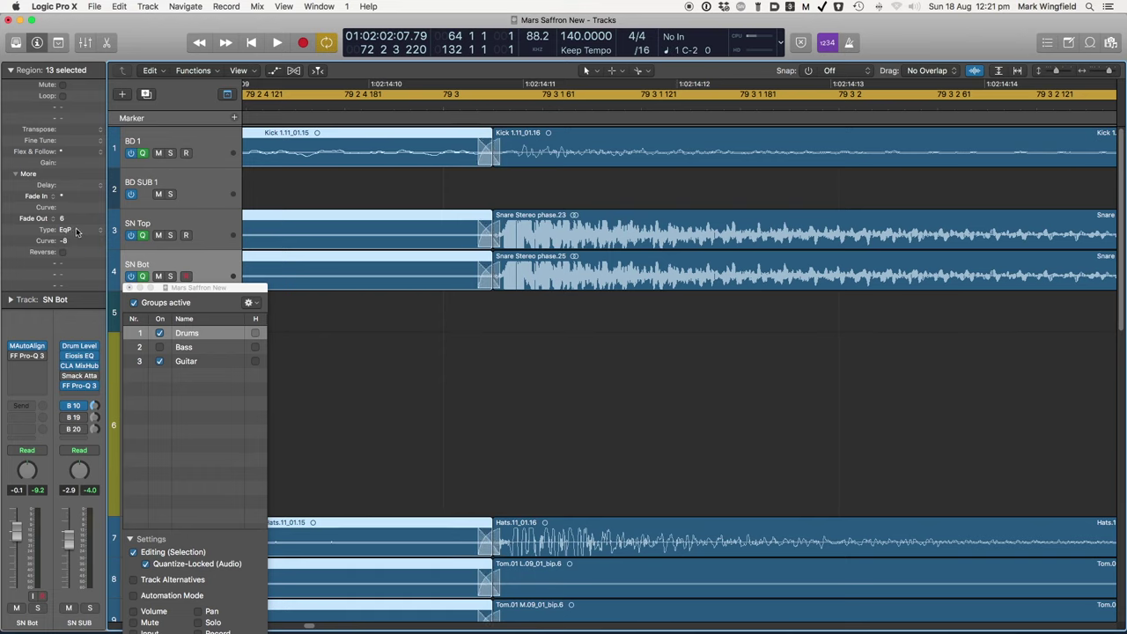
left_click_drag(64, 217, 67, 222)
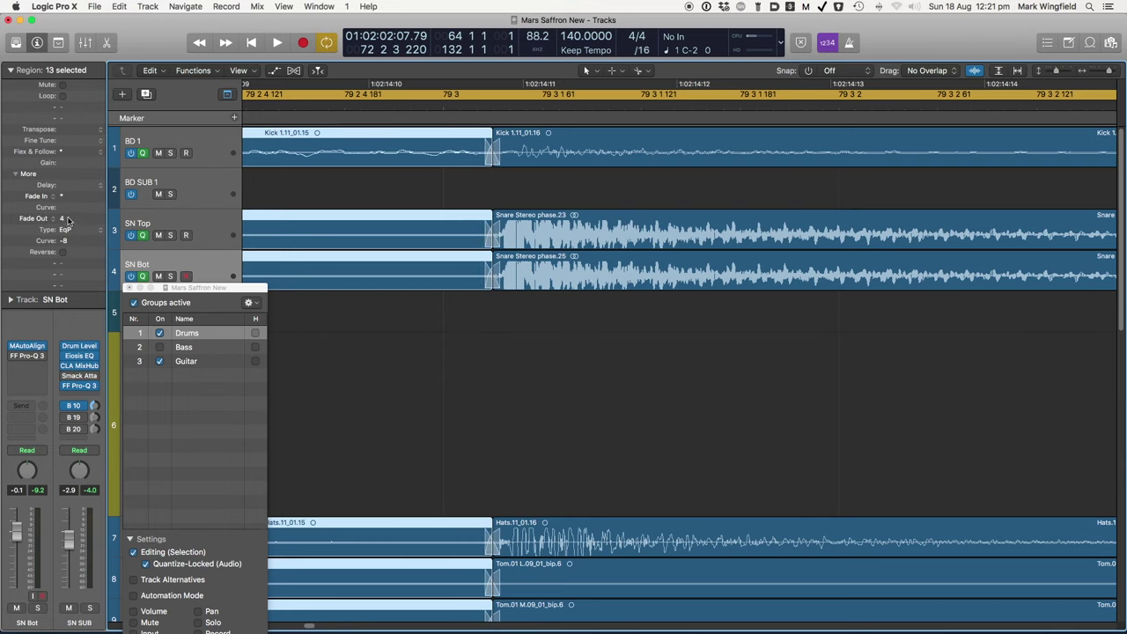
left_click(392, 344)
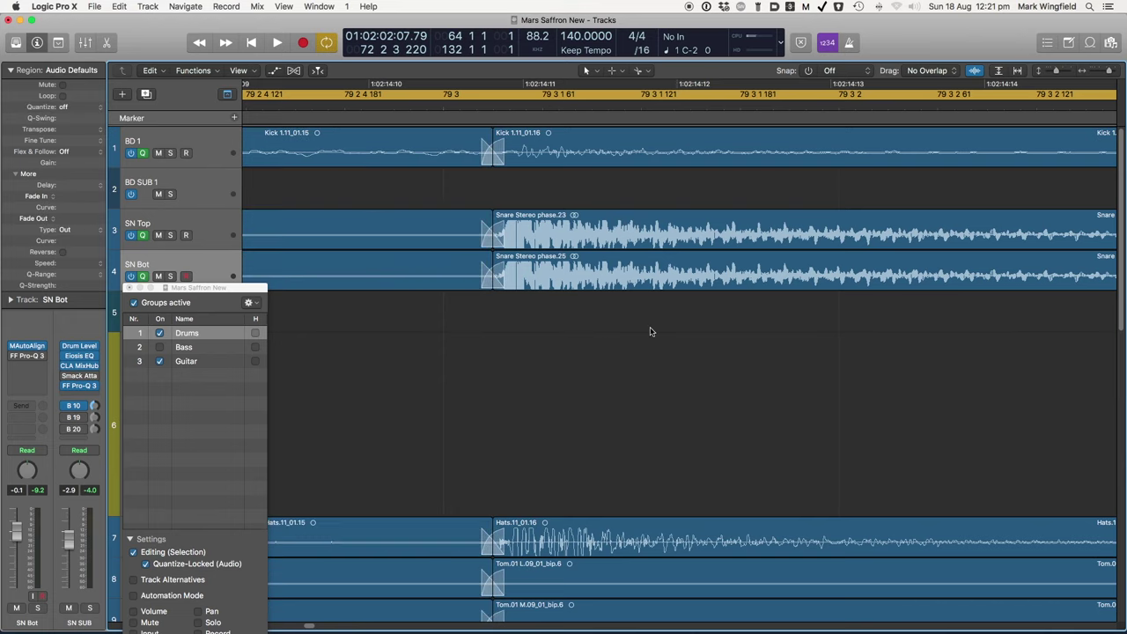
Step: Select the drum regions before the edit again, check their fade-out length, type and curve settings, and clear the selection
scroll(490, 327, "down", 3)
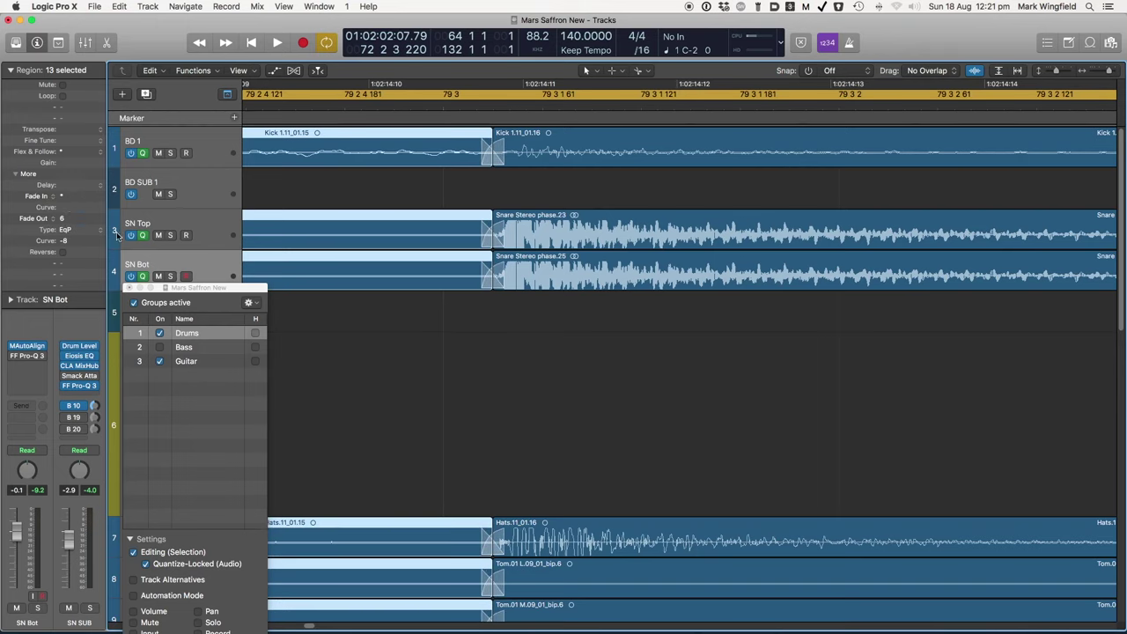
left_click(458, 344)
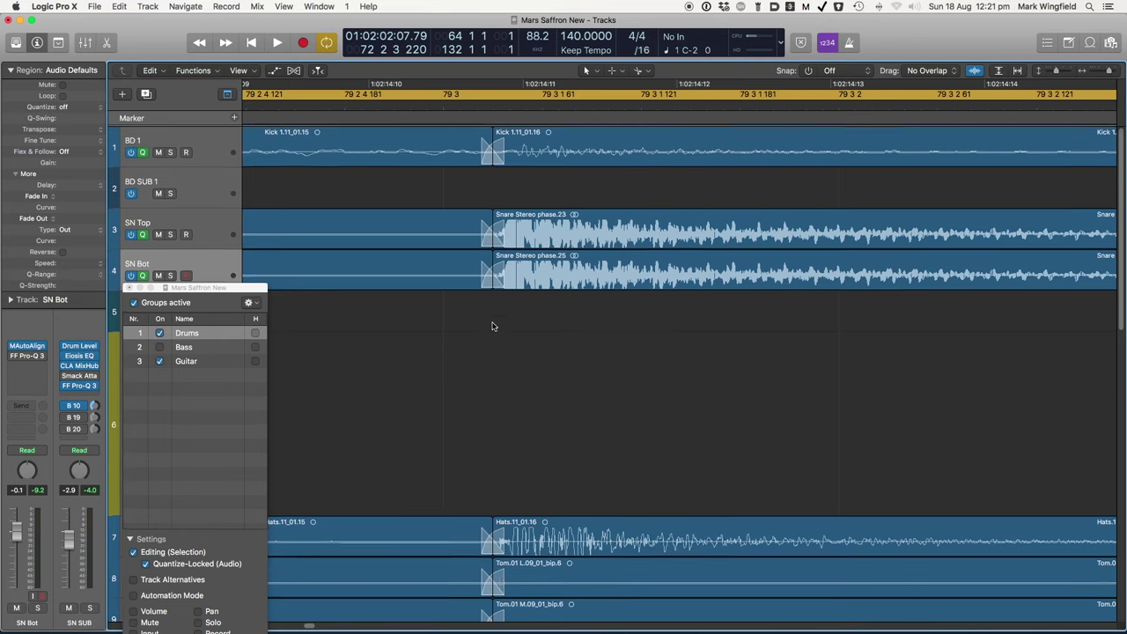
scroll(492, 327, "down", 2)
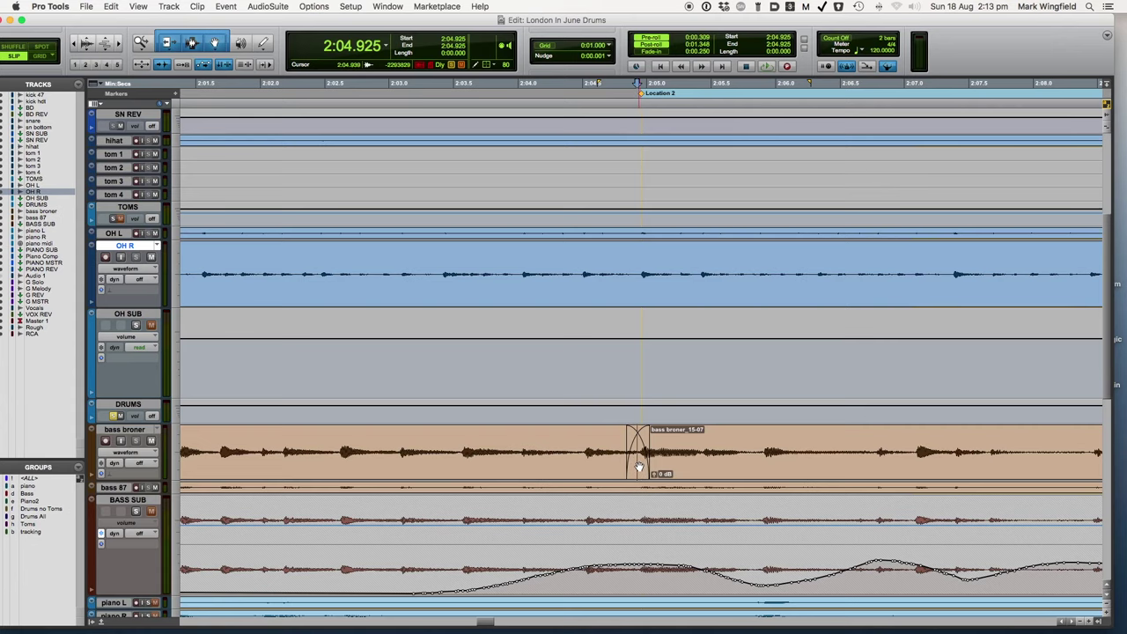
Step: In Pro Tools, select the crossfade between the two bass broner clips to compare it with Logic's crossfades
left_click(639, 467)
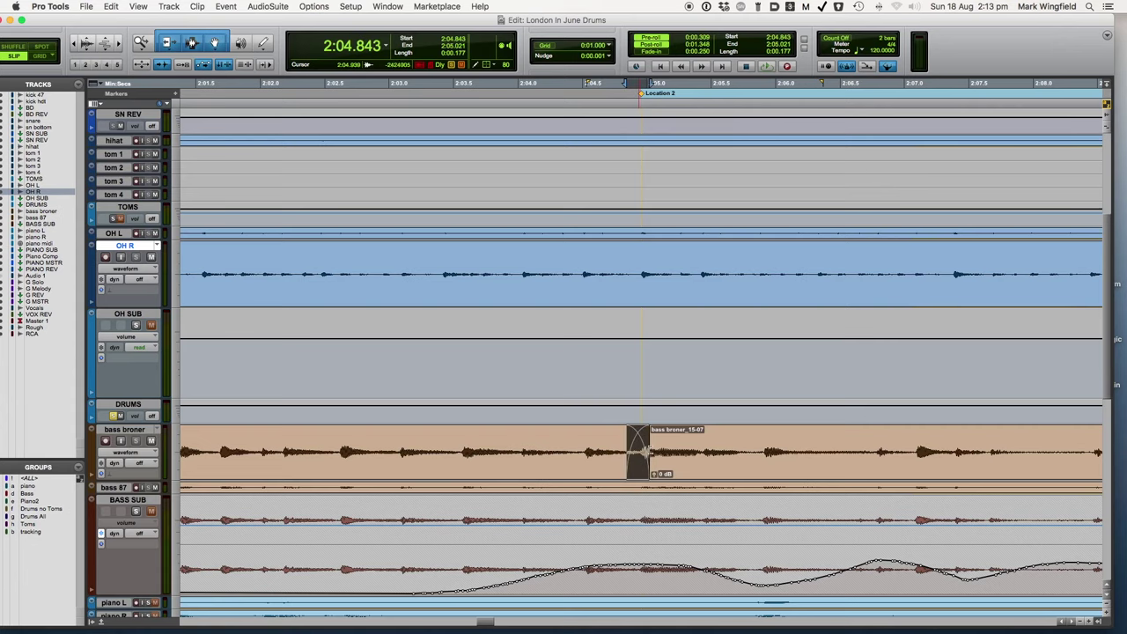
left_click(640, 409)
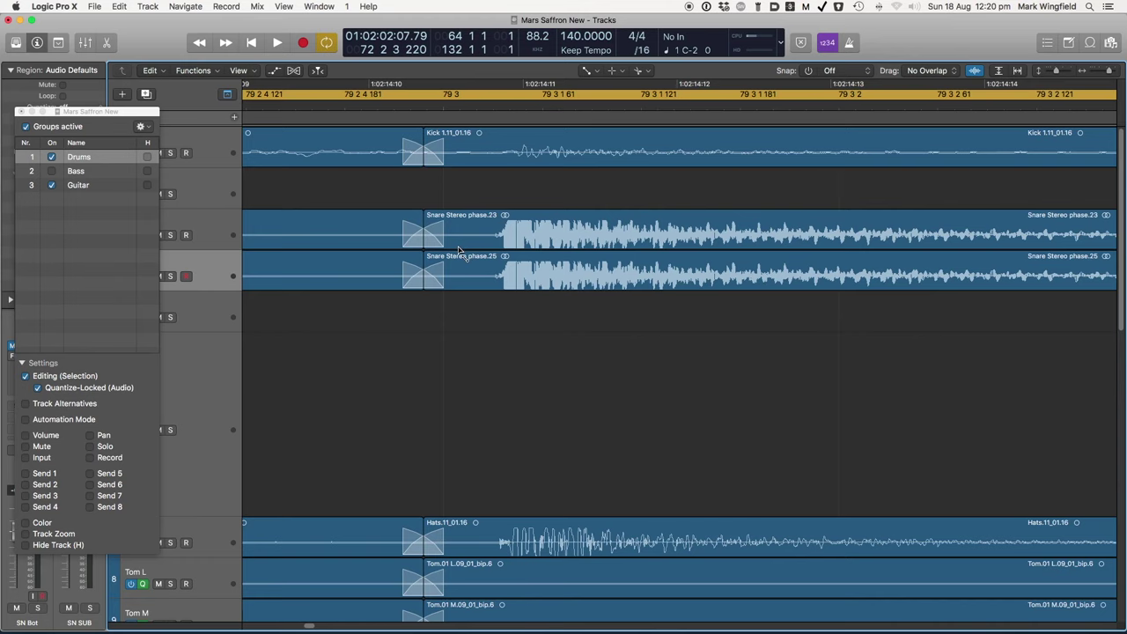
Step: In Logic Pro X, move the edit point of the crossfaded grouped drum regions just past 79 3
left_click_drag(417, 231, 458, 231)
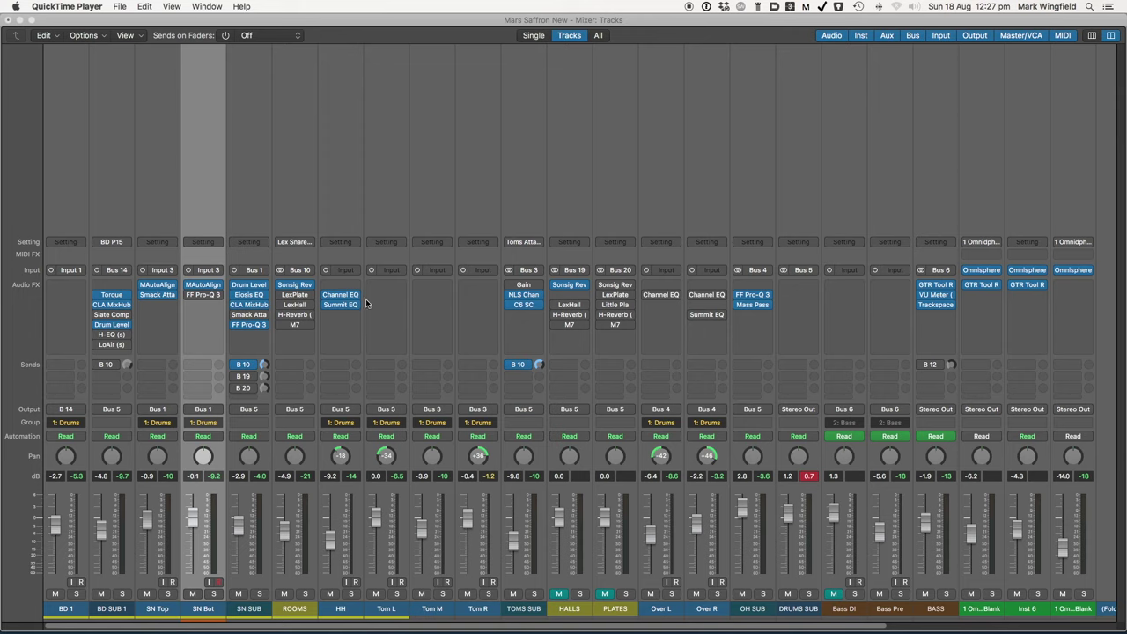
Step: Examine the user channel strip settings available for the ROOMS channel, including z Albums, z Mastering and the Drums presets under Reverbs
left_click(304, 242)
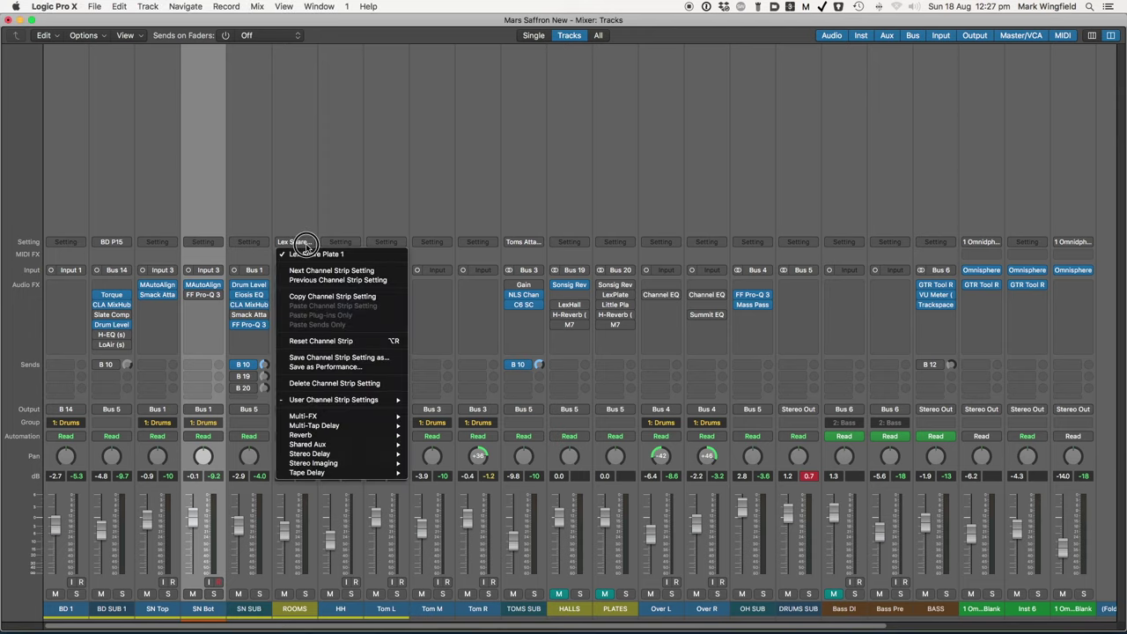
mouse_move(331, 400)
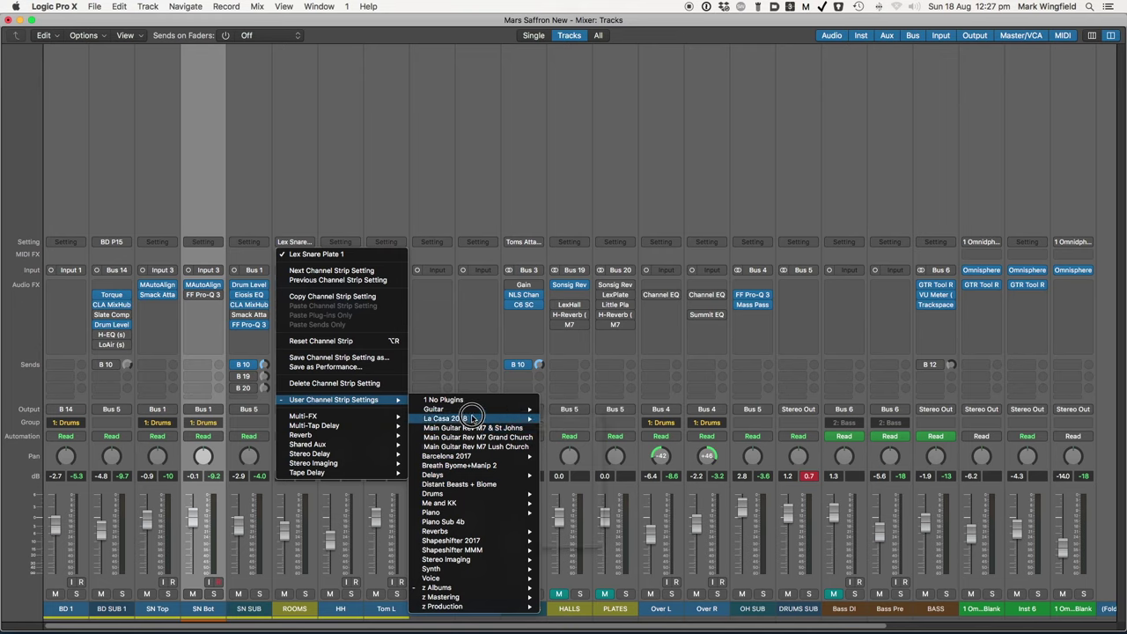
mouse_move(473, 408)
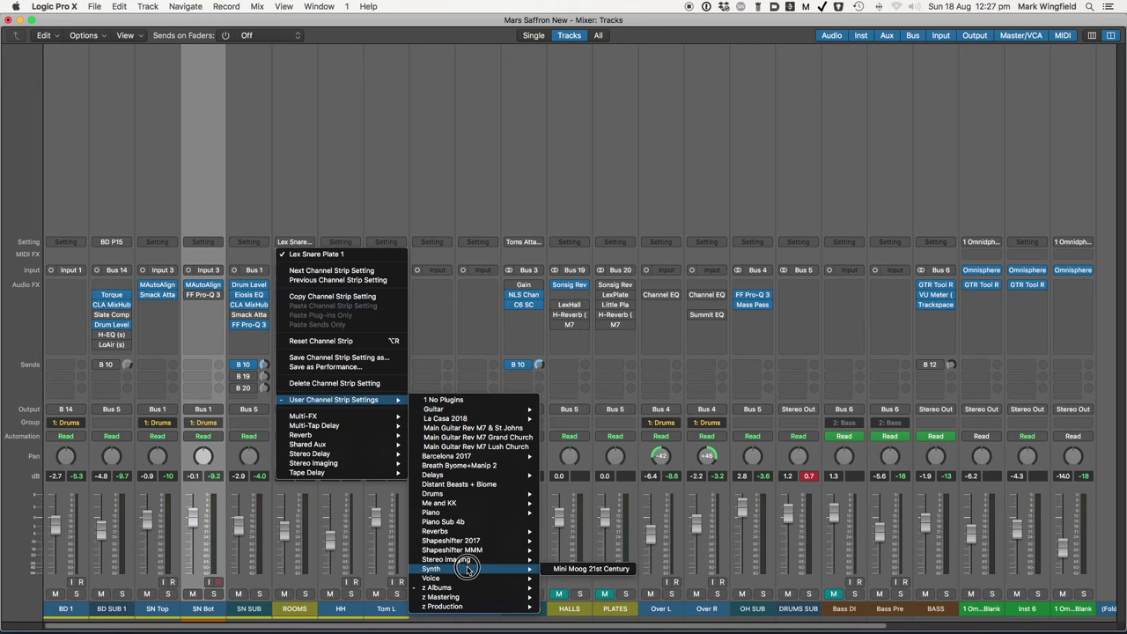
mouse_move(440, 588)
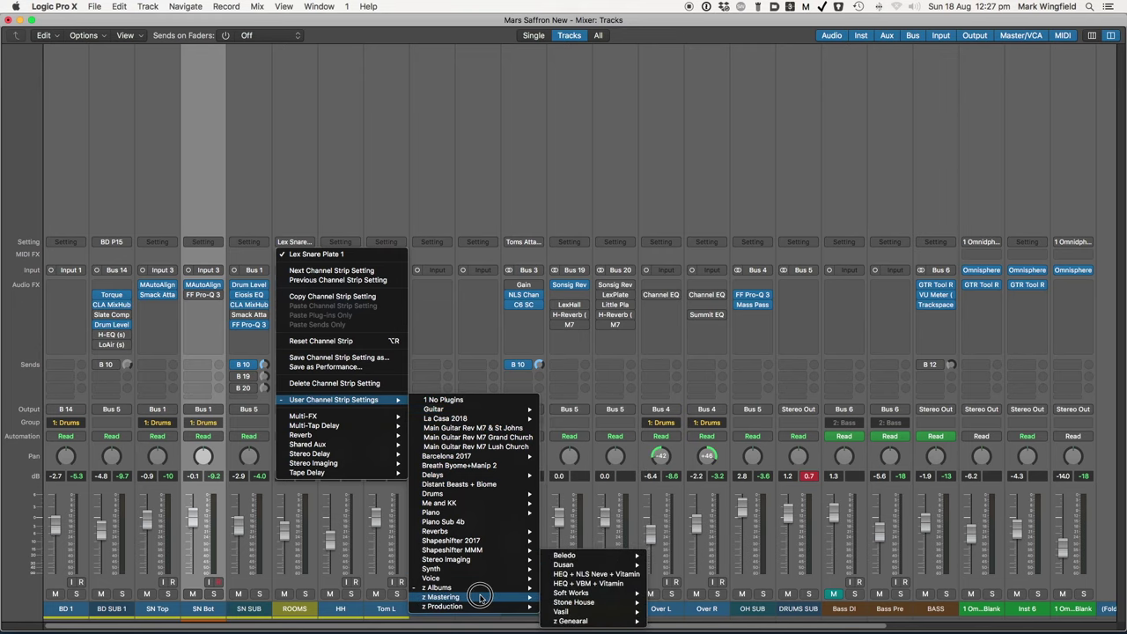
mouse_move(590, 601)
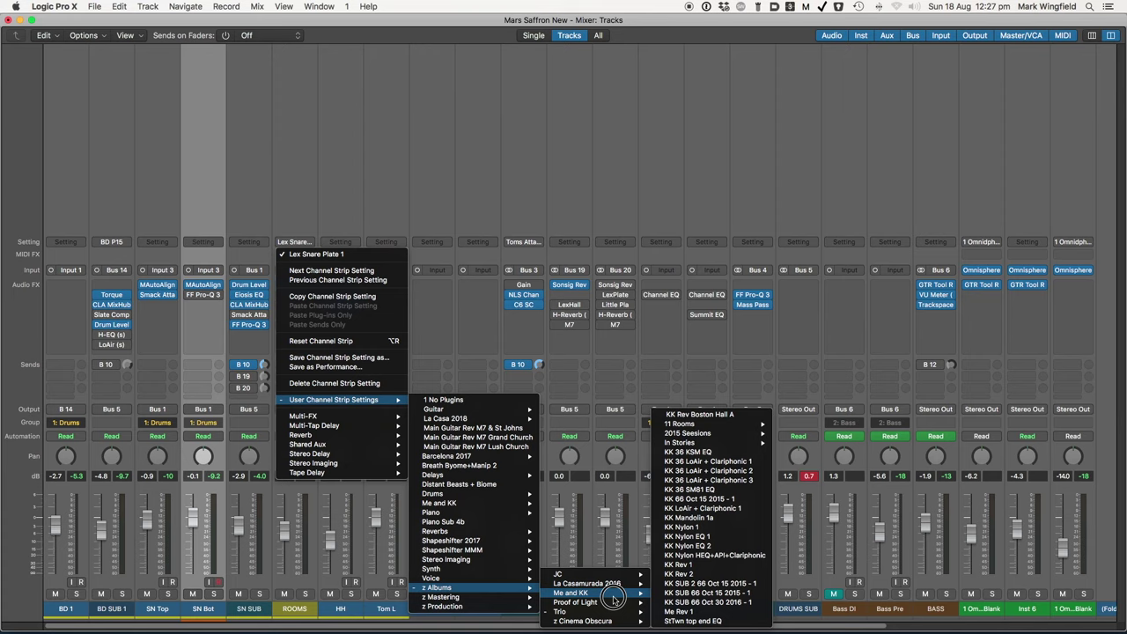
mouse_move(672, 593)
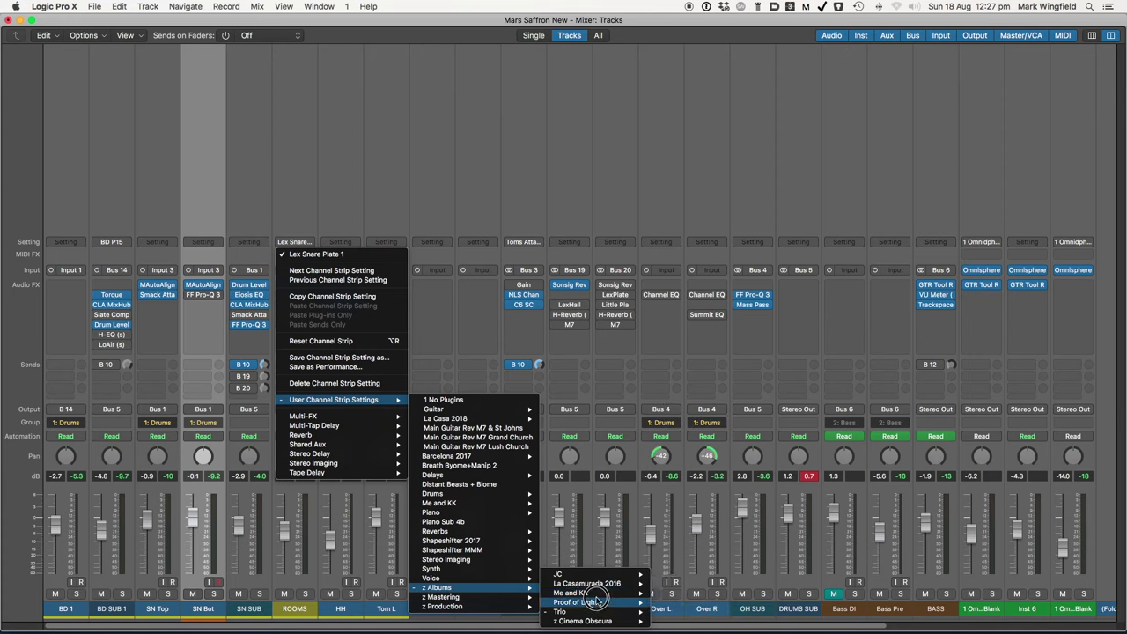
mouse_move(495, 550)
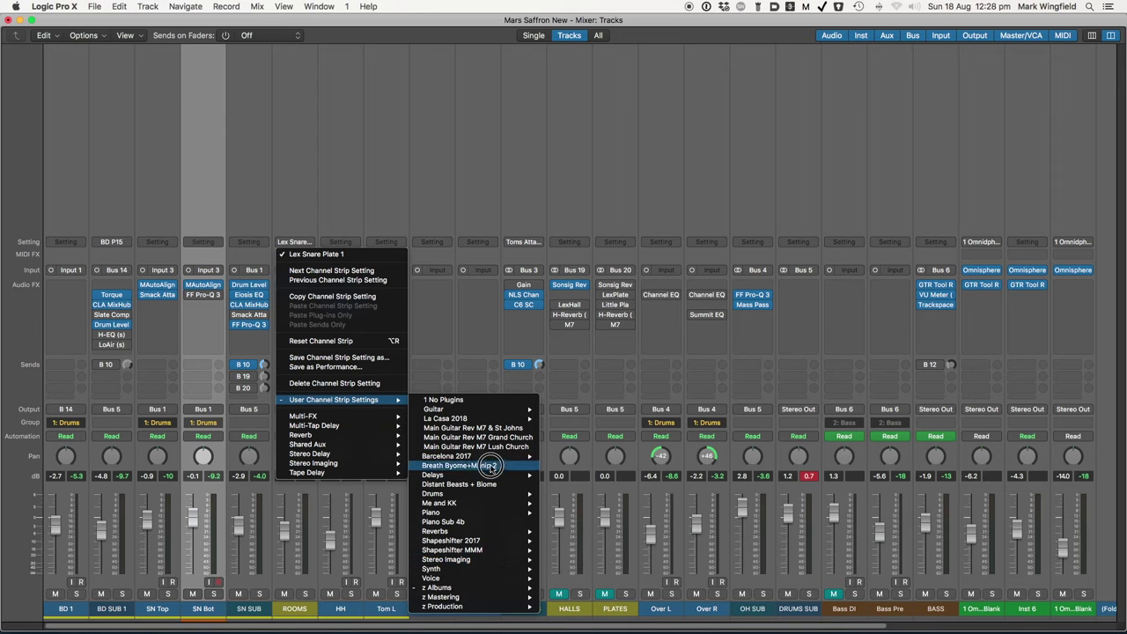
mouse_move(483, 532)
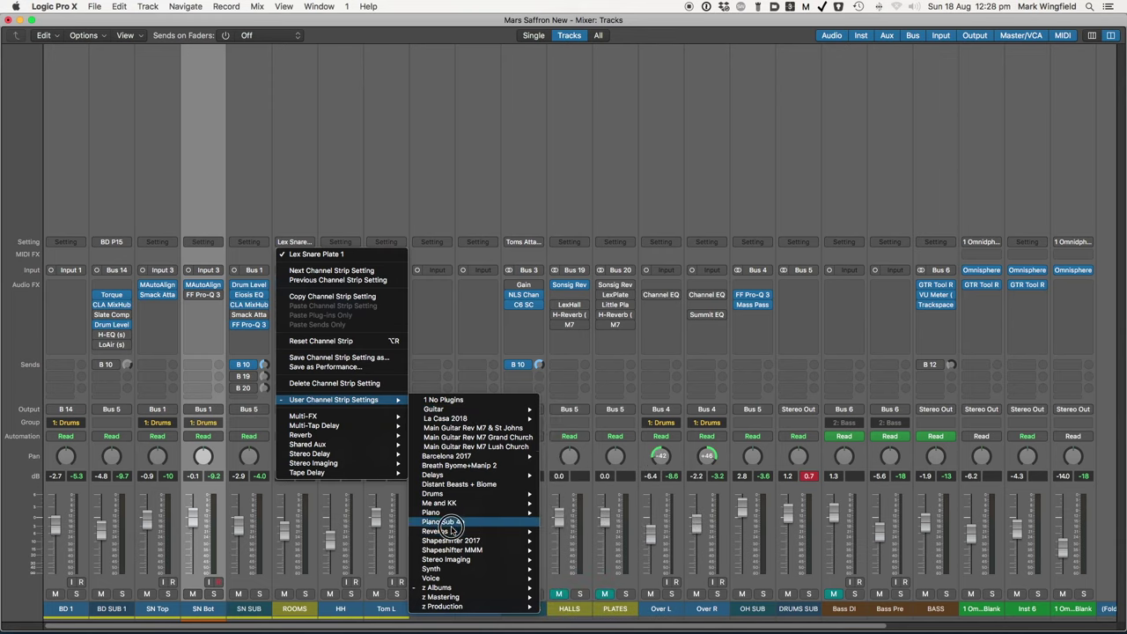
mouse_move(445, 533)
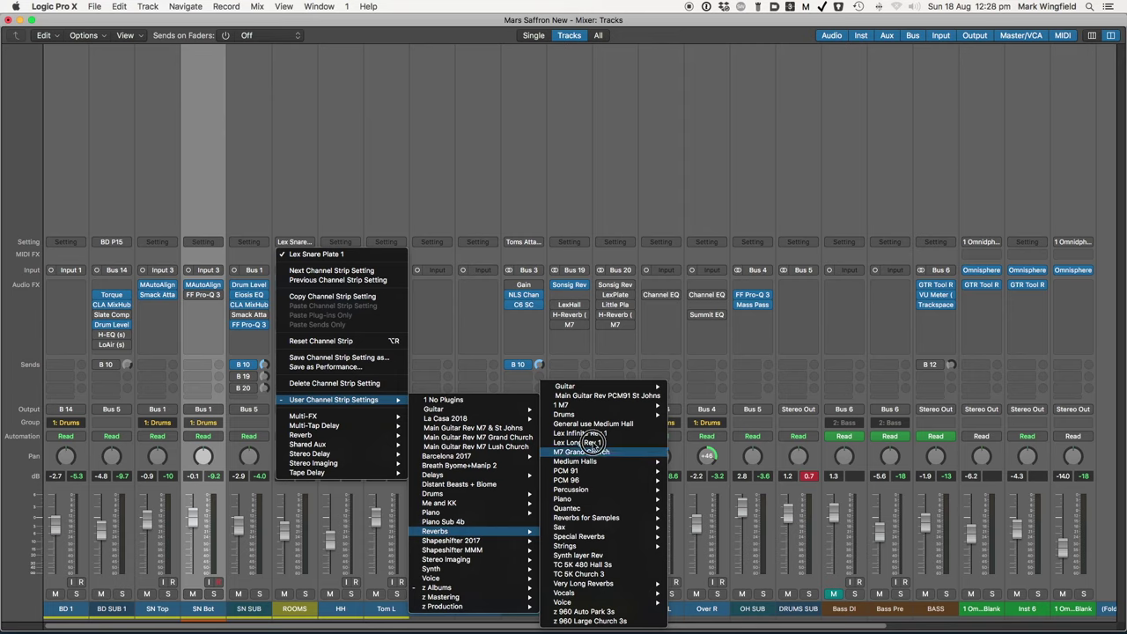
mouse_move(582, 414)
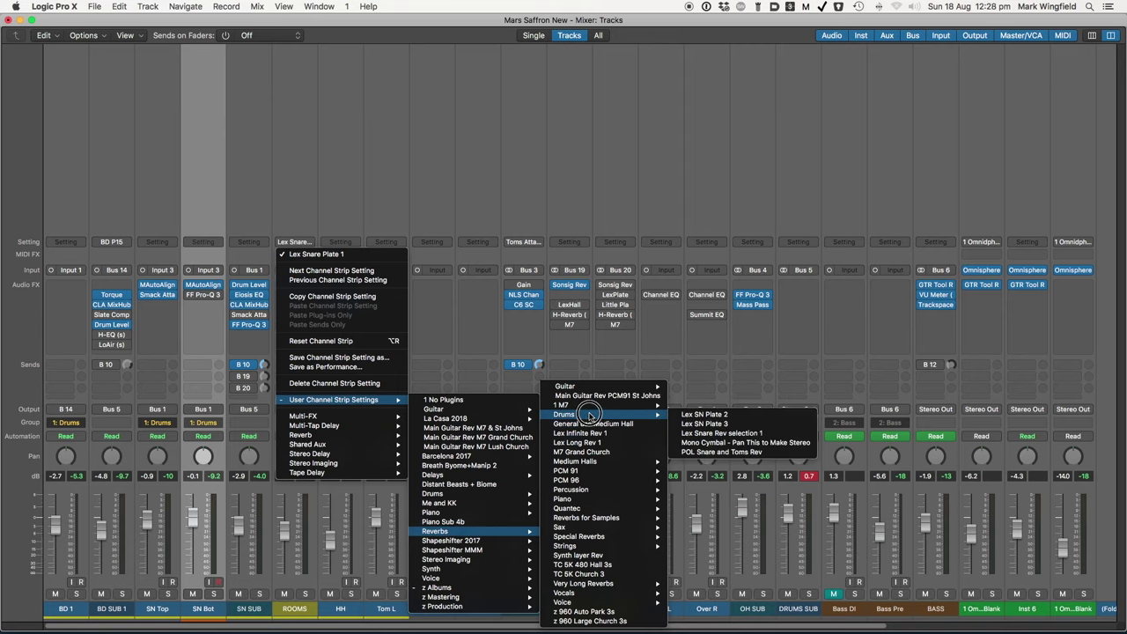
left_click(710, 435)
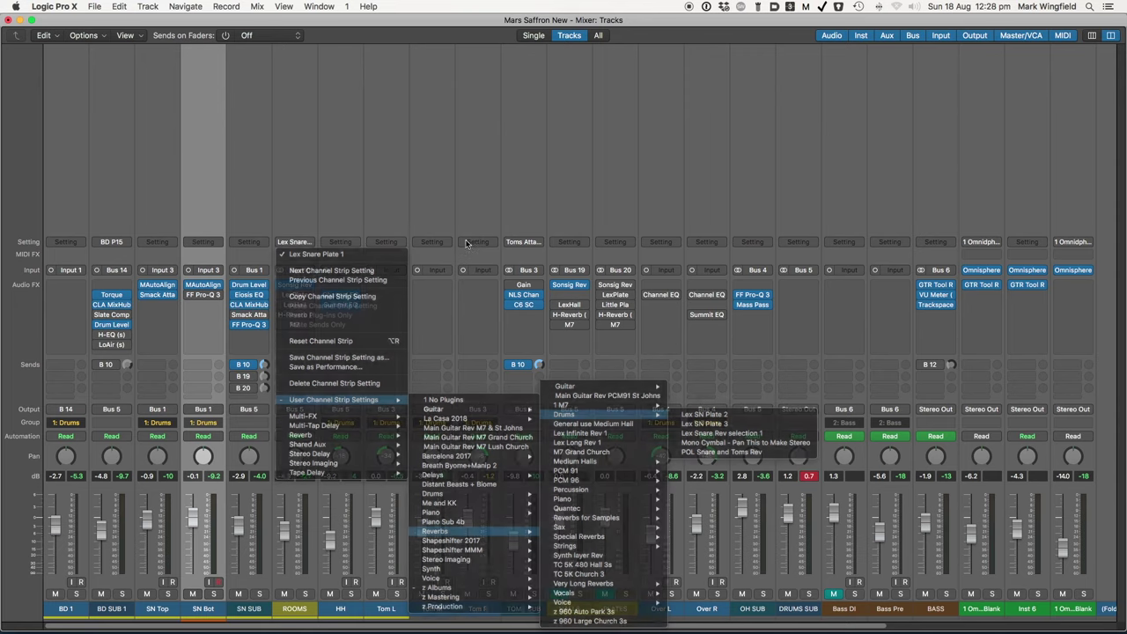
Step: Open the Sonsig Rev plug-in on ROOMS, view its preset list, close it, and recheck the channel strip setting options
mouse_move(297, 286)
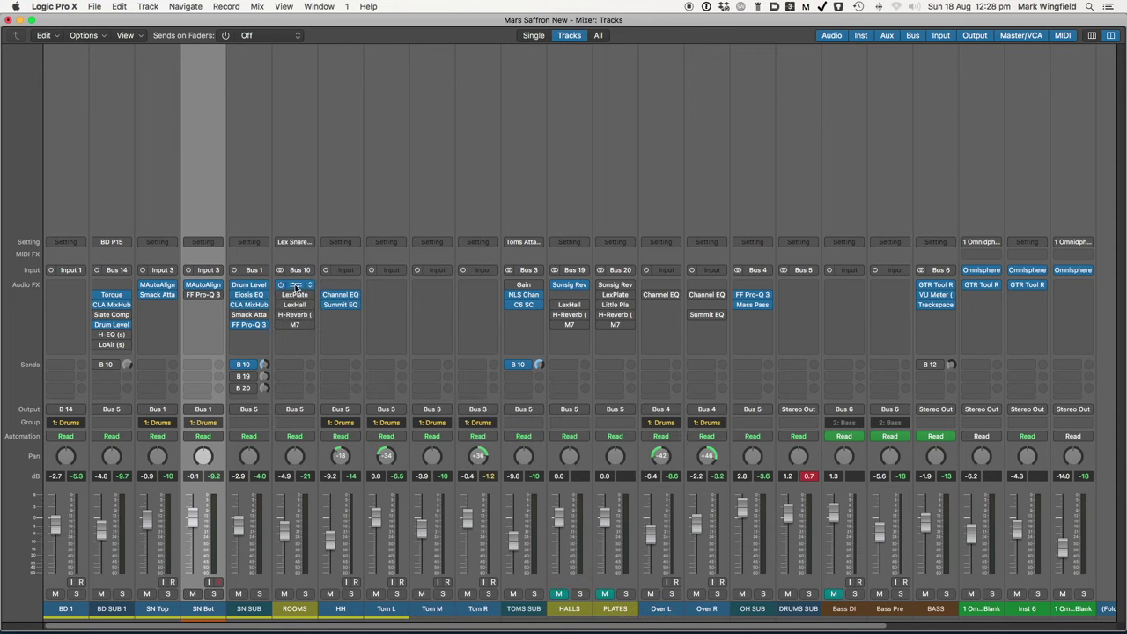
left_click(297, 287)
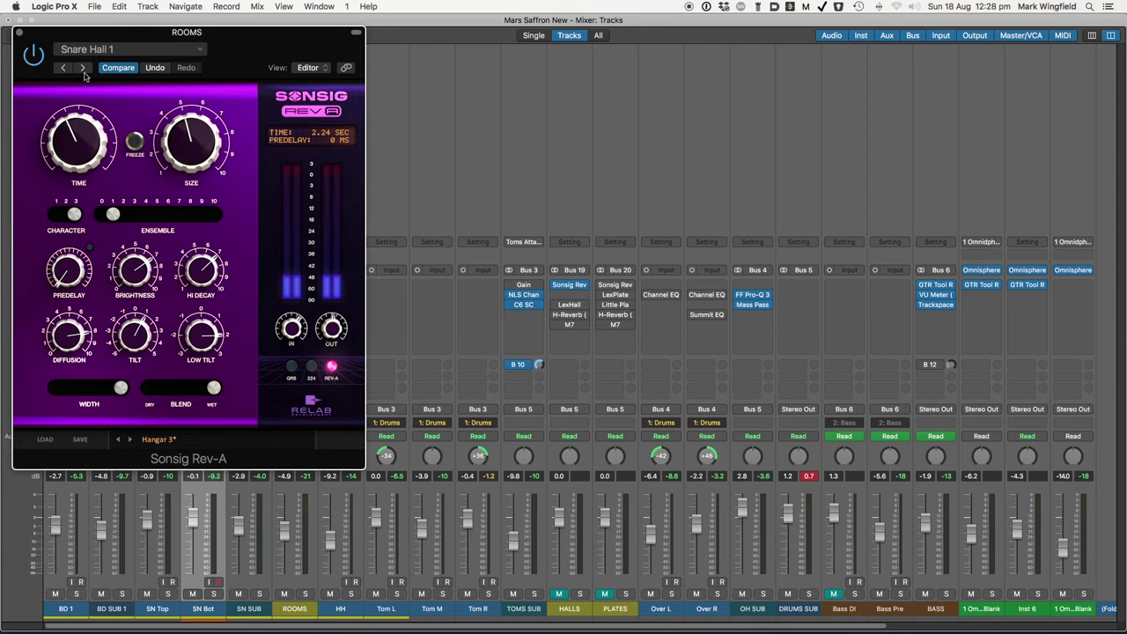
left_click(100, 49)
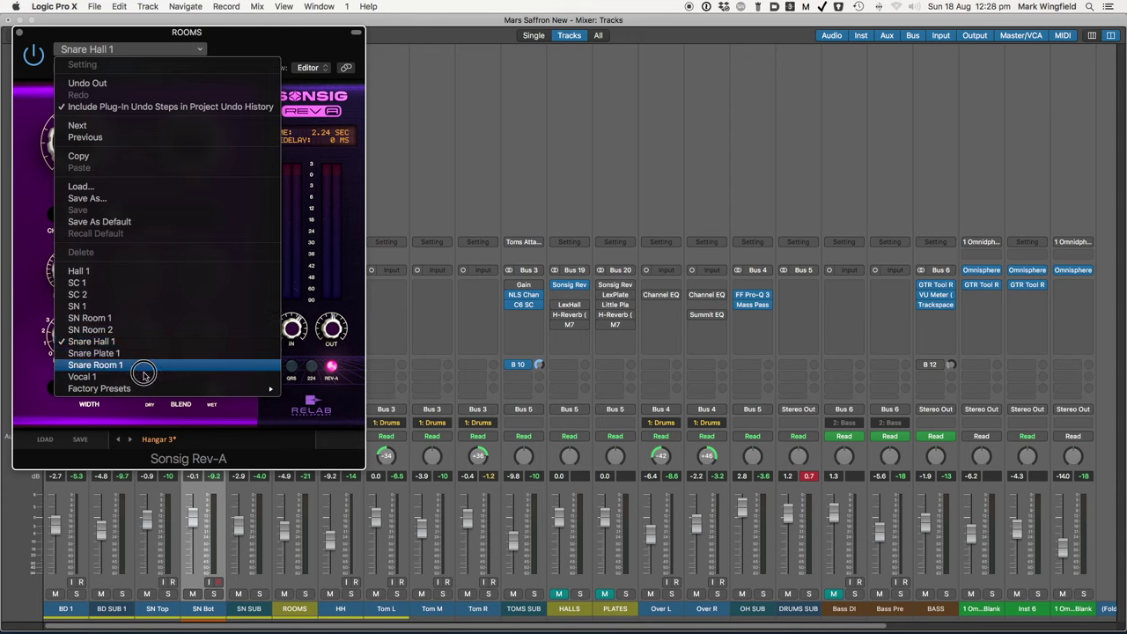
left_click(184, 53)
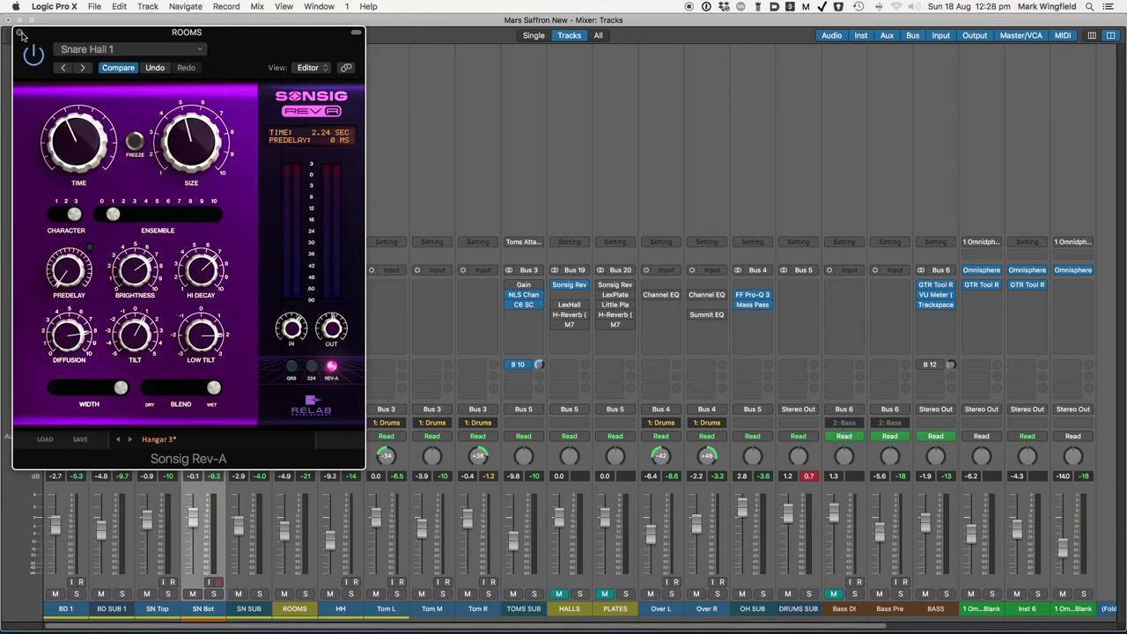
left_click(119, 49)
left_click(121, 49)
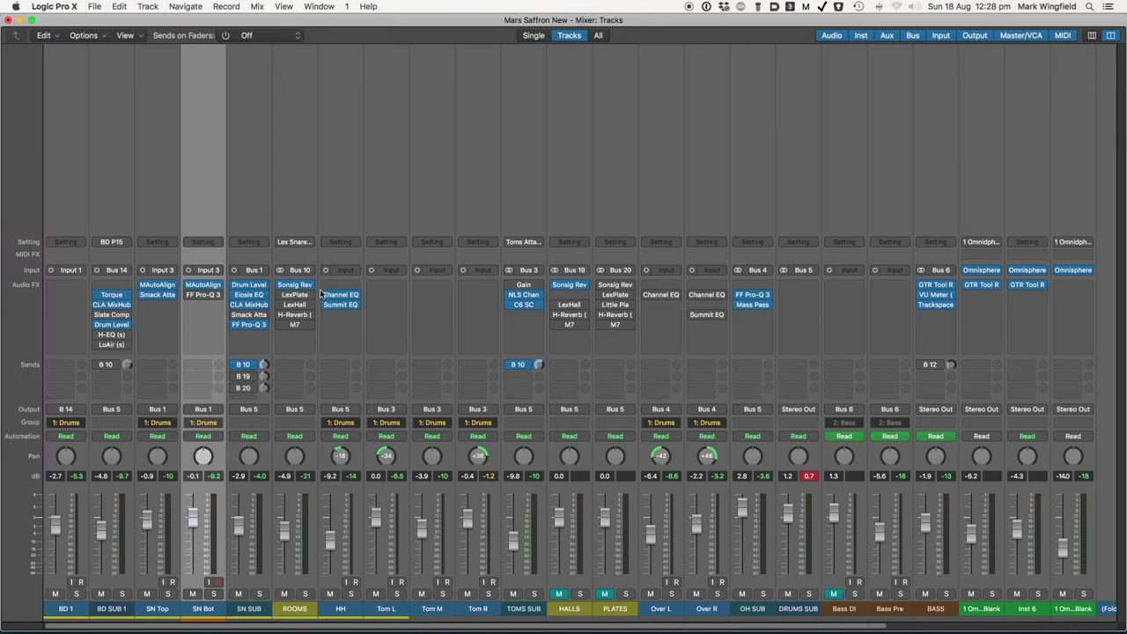
left_click(304, 241)
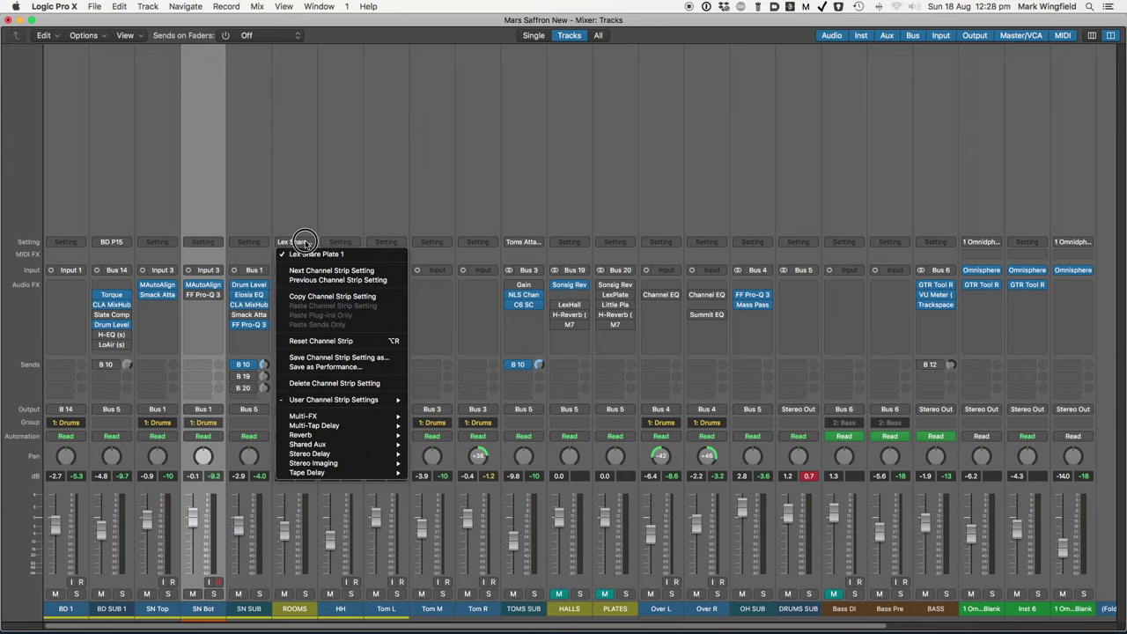
left_click(484, 245)
Step: Bypass Sonsig Rev on the ROOMS channel and toggle the LexHall and LexPlate reverbs to compare them
mouse_move(299, 298)
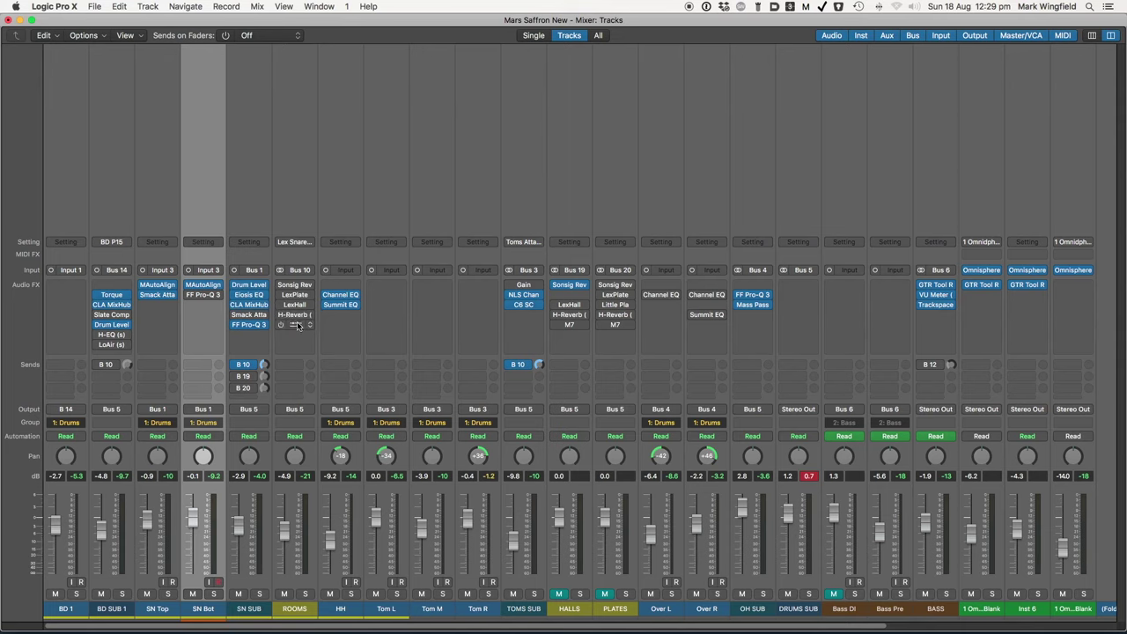
left_click(280, 306)
left_click(280, 305)
left_click(280, 294)
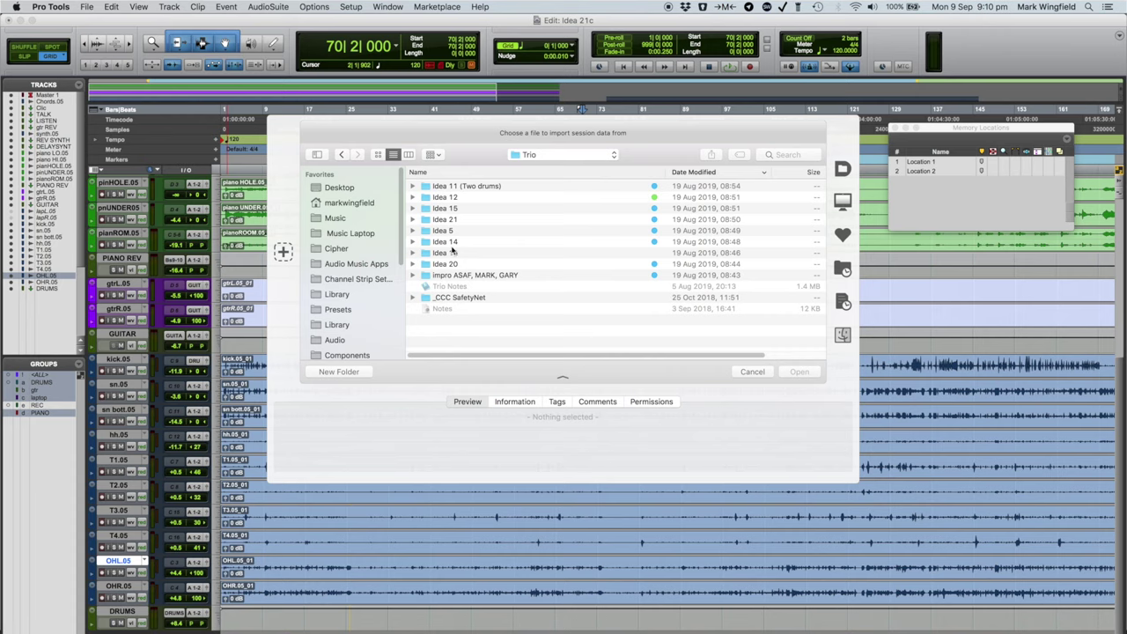
Step: In Pro Tools, look inside the Idea 16 folder and return to the top level of the EXT 1T HD drive
double_click(446, 251)
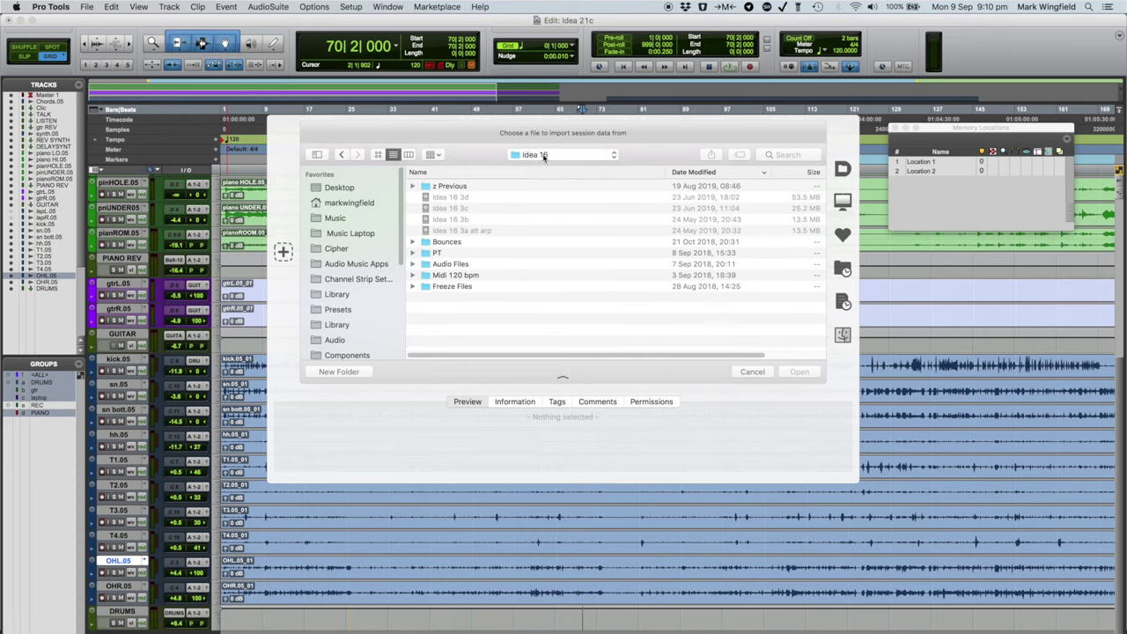
left_click(544, 156)
mouse_move(544, 179)
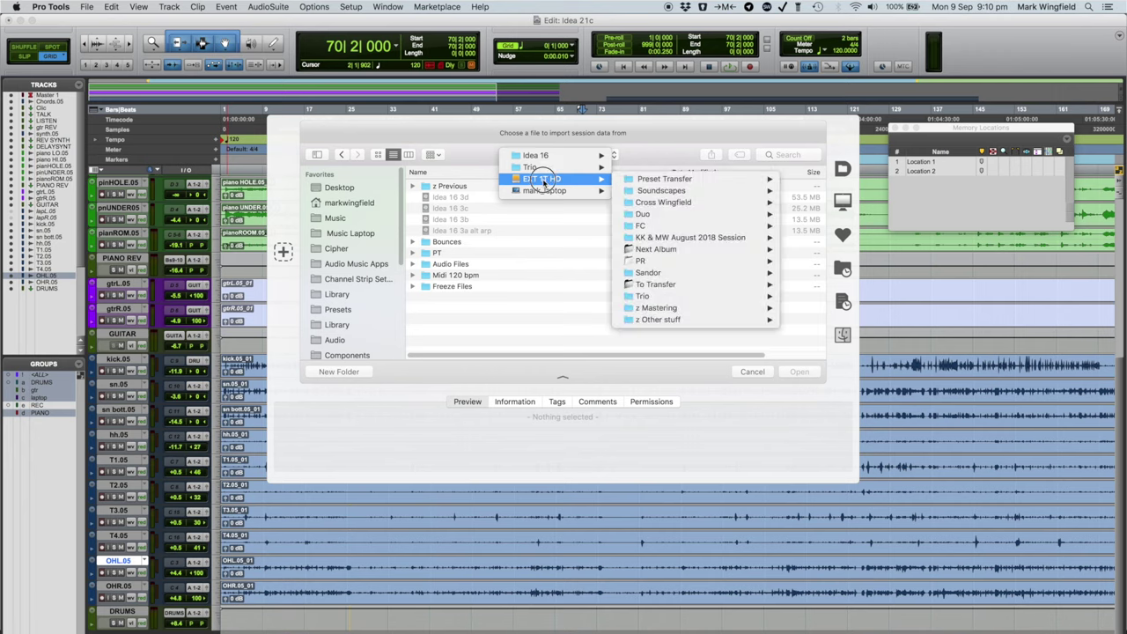
key("Escape")
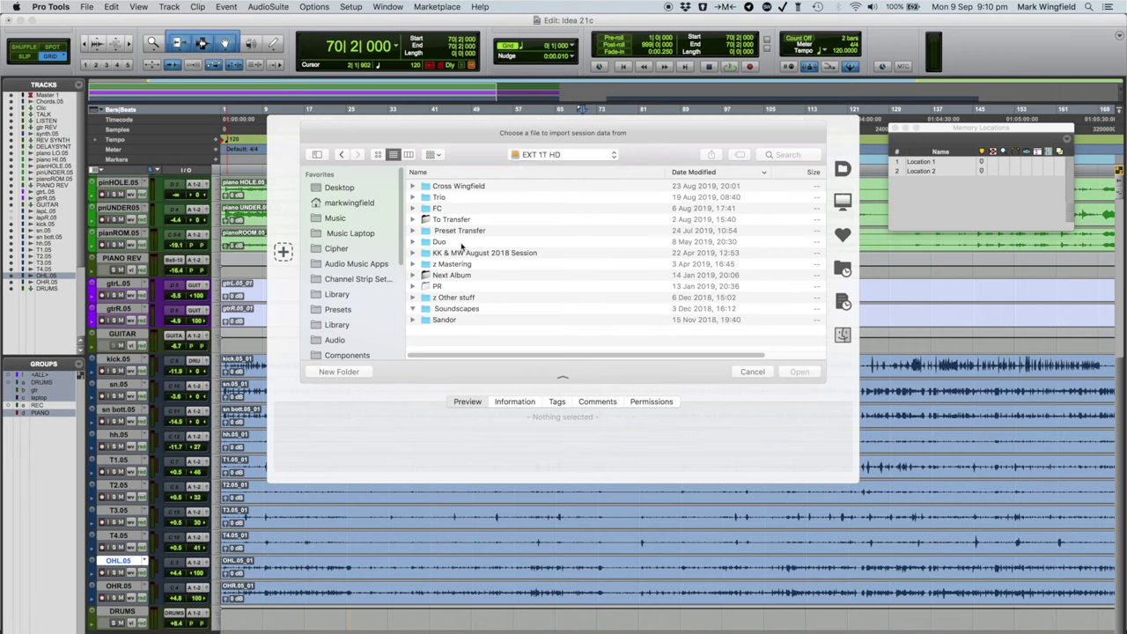
scroll(480, 275, "down", 1)
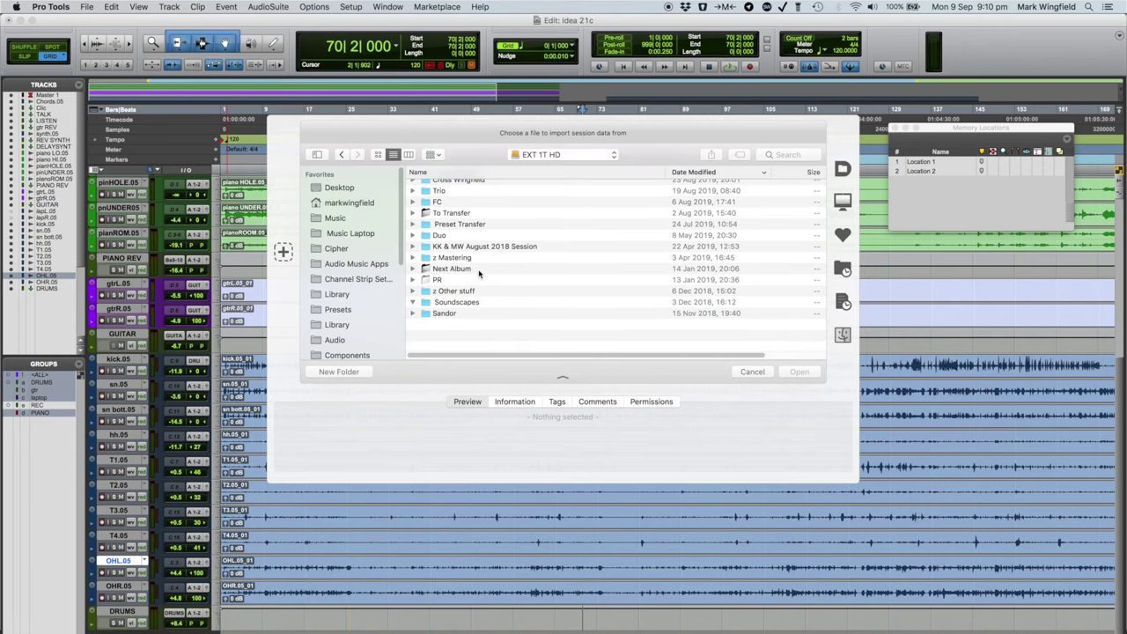
Step: Find G&M 9b.ptx in its PT folder and open it as the source for importing session data
double_click(444, 198)
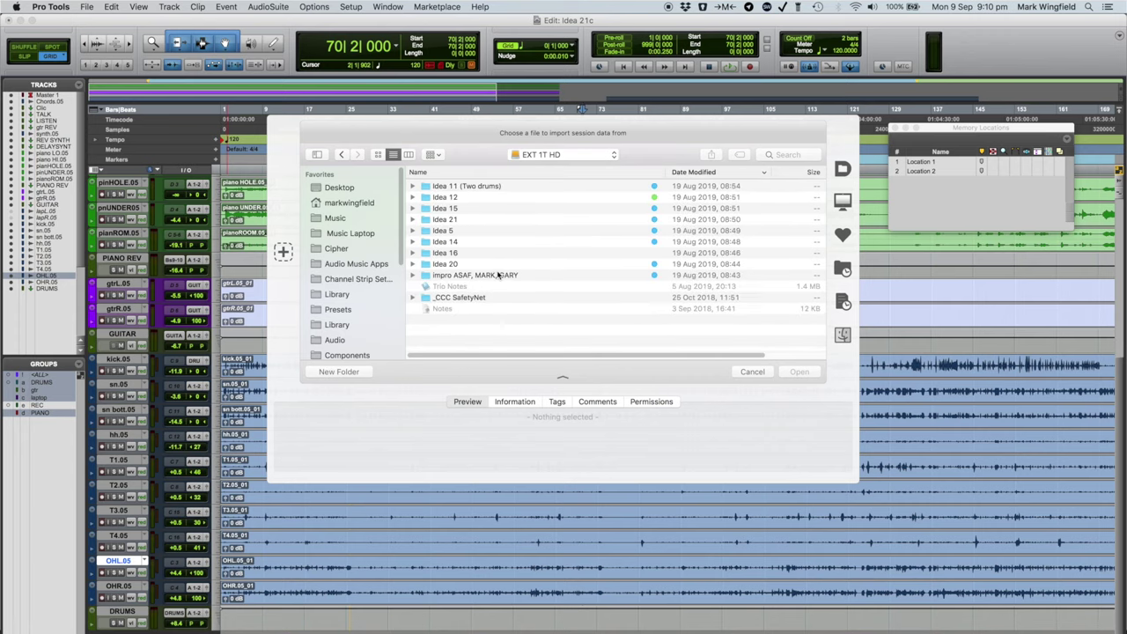
left_click(440, 231)
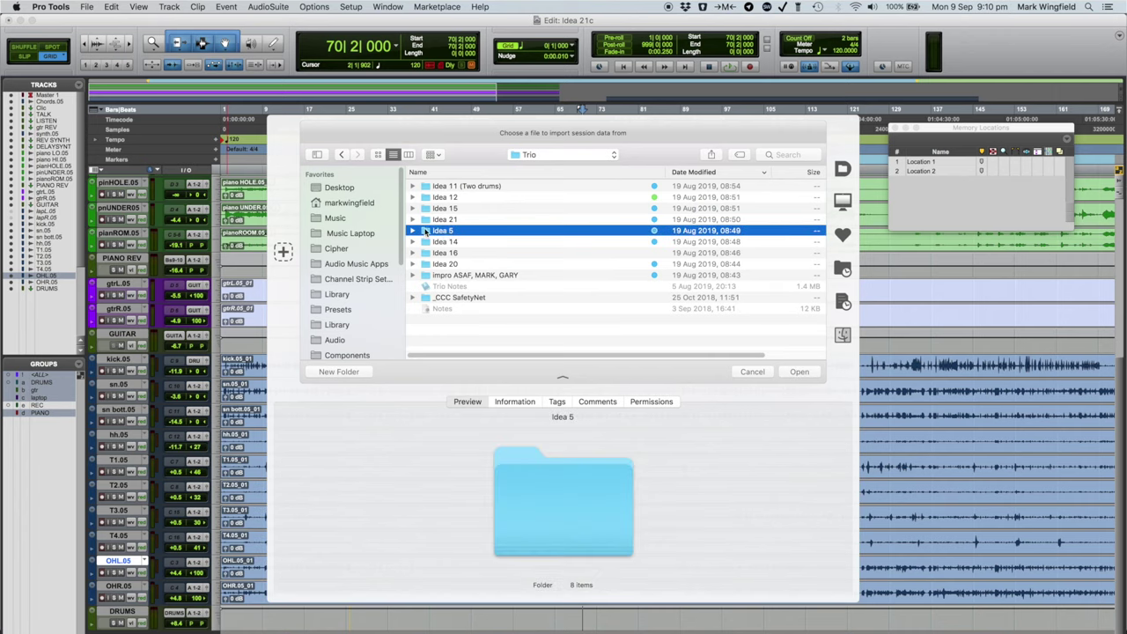
double_click(432, 231)
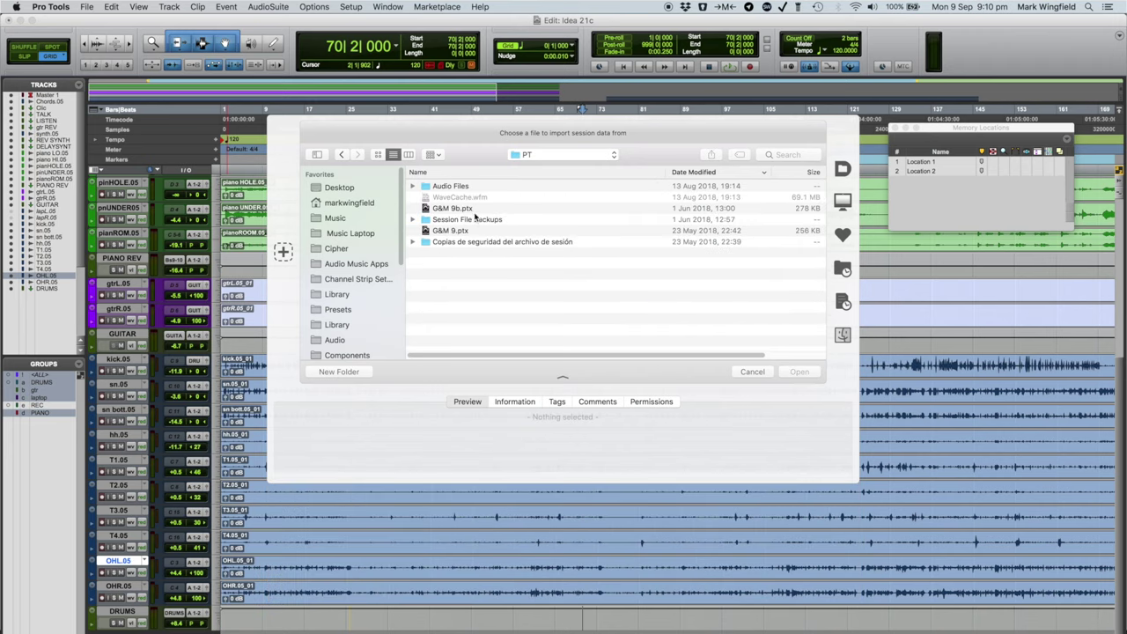
left_click(465, 211)
left_click(798, 372)
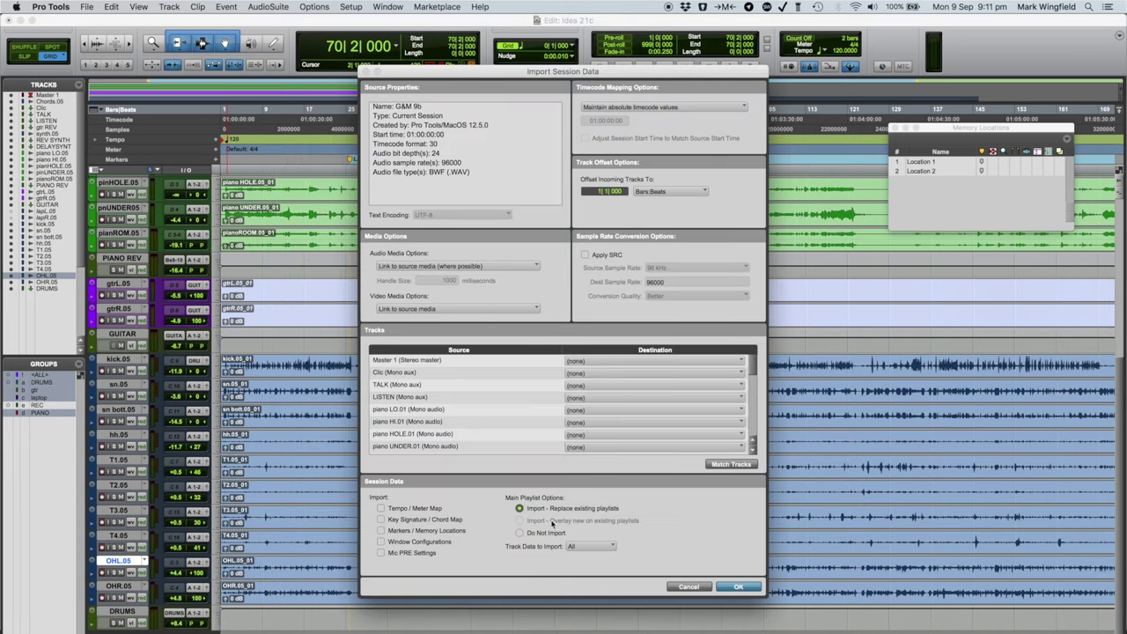
Step: Exclude main playlists from the import and limit the track data to selected items, including Plug-In Assignments
left_click(520, 532)
left_click(581, 547)
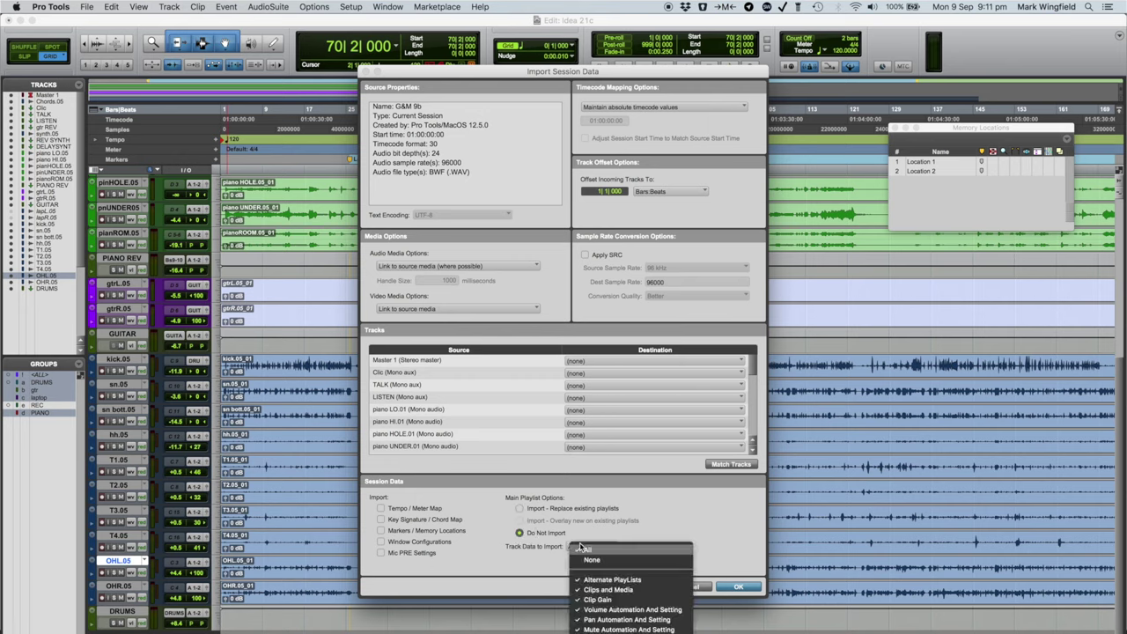
left_click(591, 560)
scroll(595, 560, "down", 3)
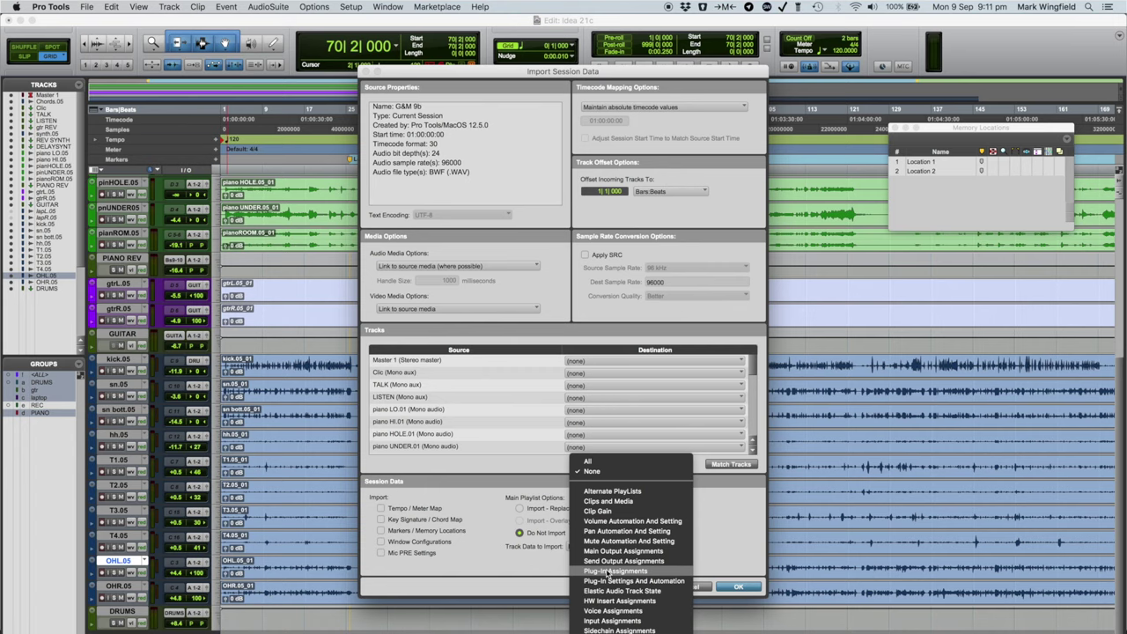
left_click(607, 572)
left_click(599, 547)
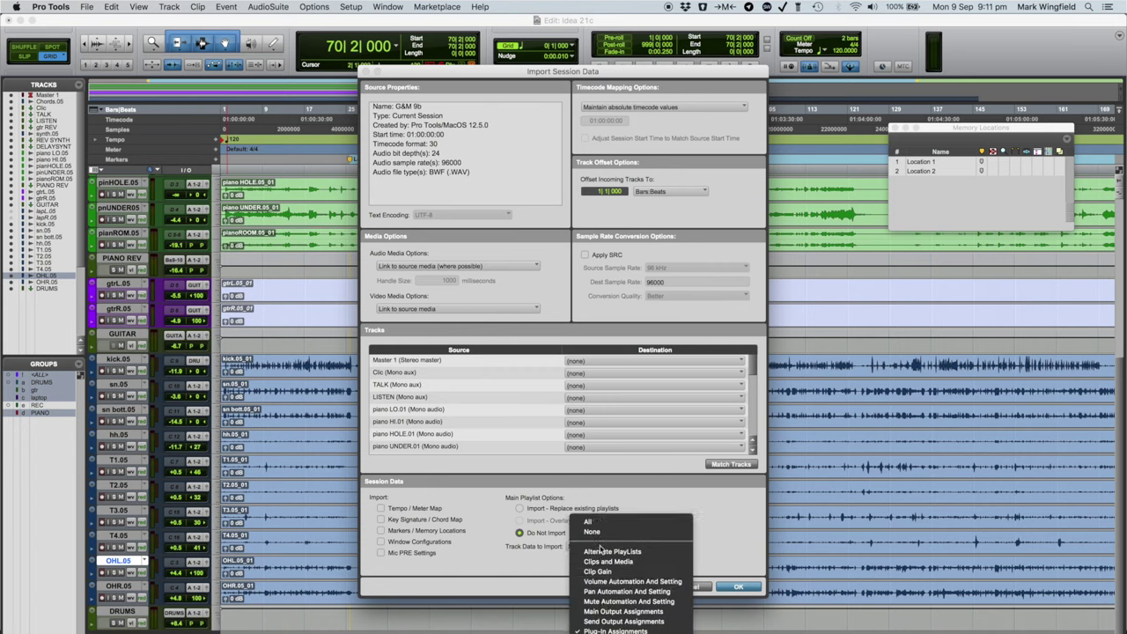
left_click(607, 616)
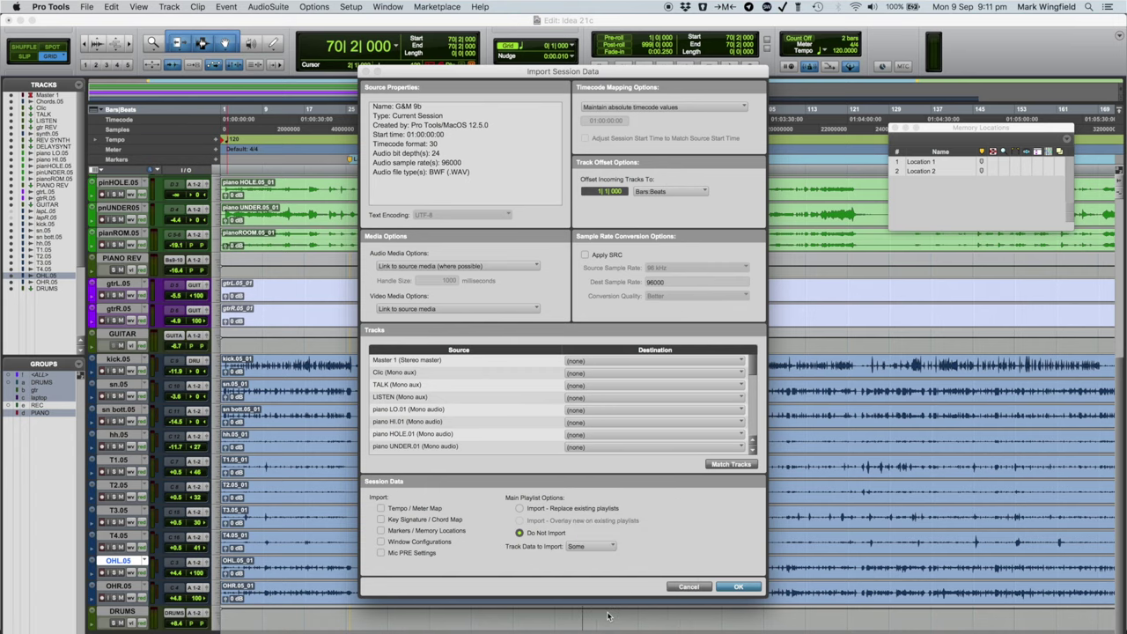
Step: Assign the source PIANO REV aux to the existing PIANO REV track and run the session data import
scroll(512, 387, "down", 5)
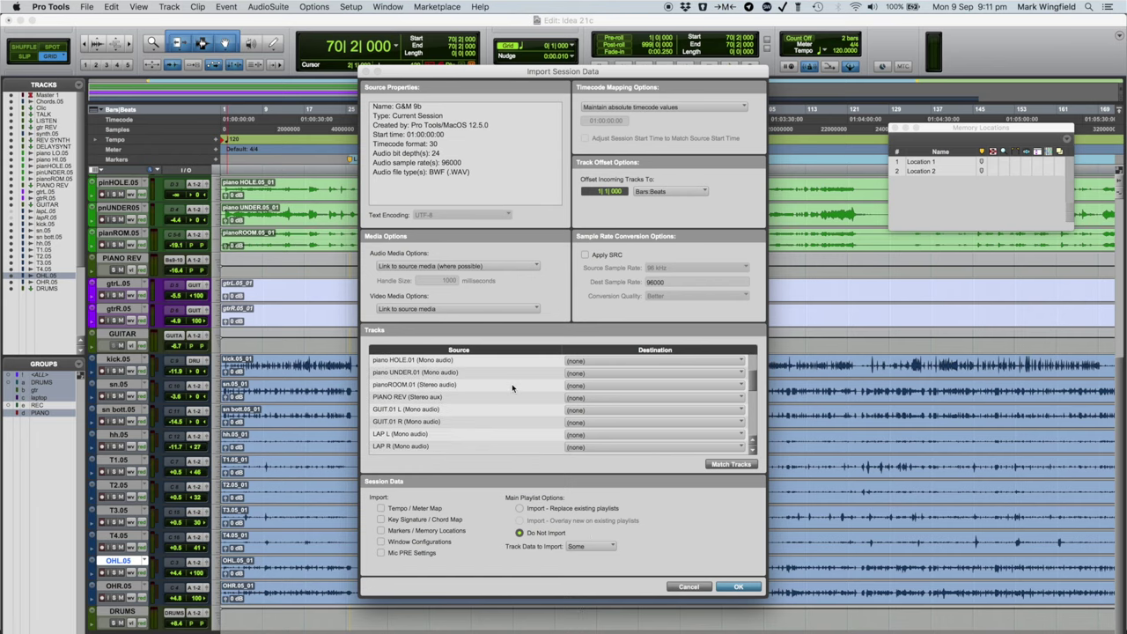
scroll(513, 388, "down", 1)
left_click(507, 391)
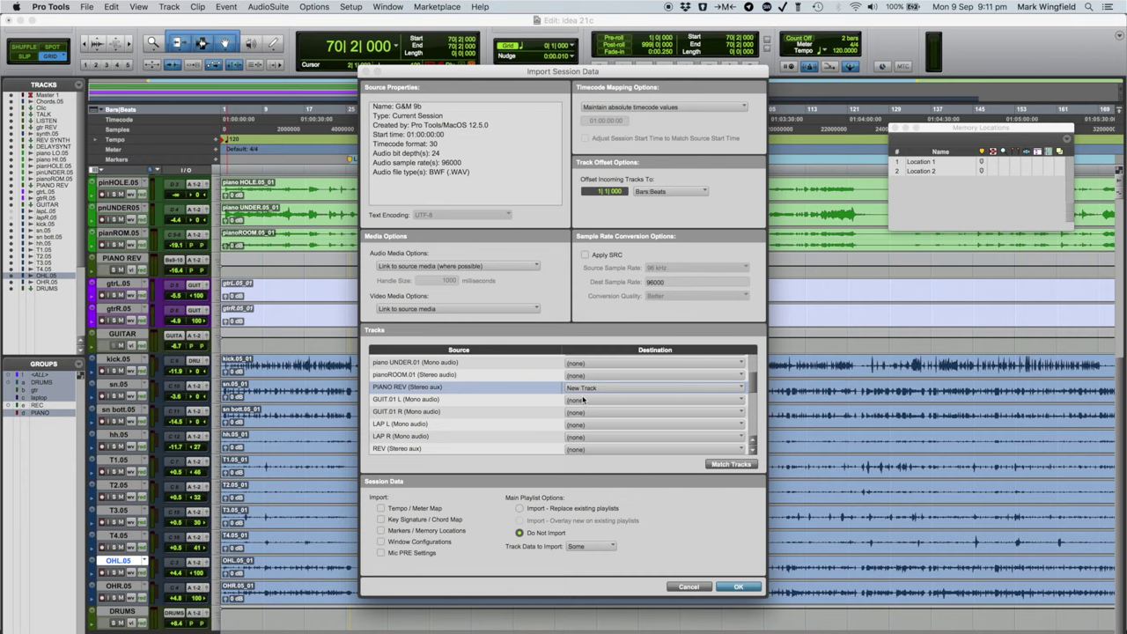
left_click(688, 390)
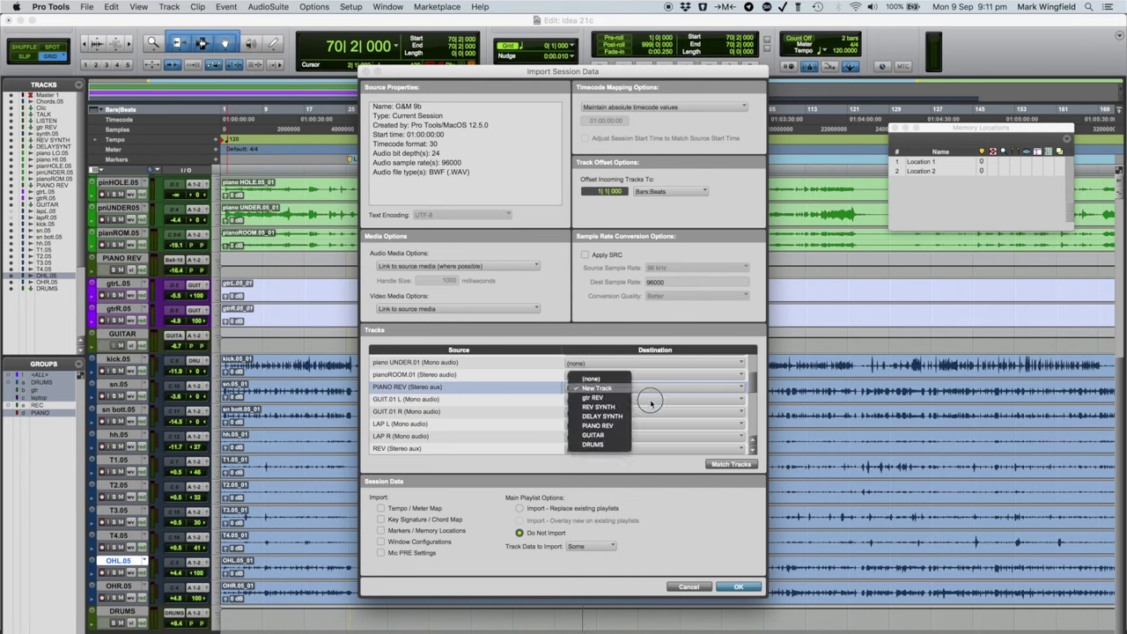
left_click(614, 428)
left_click(738, 588)
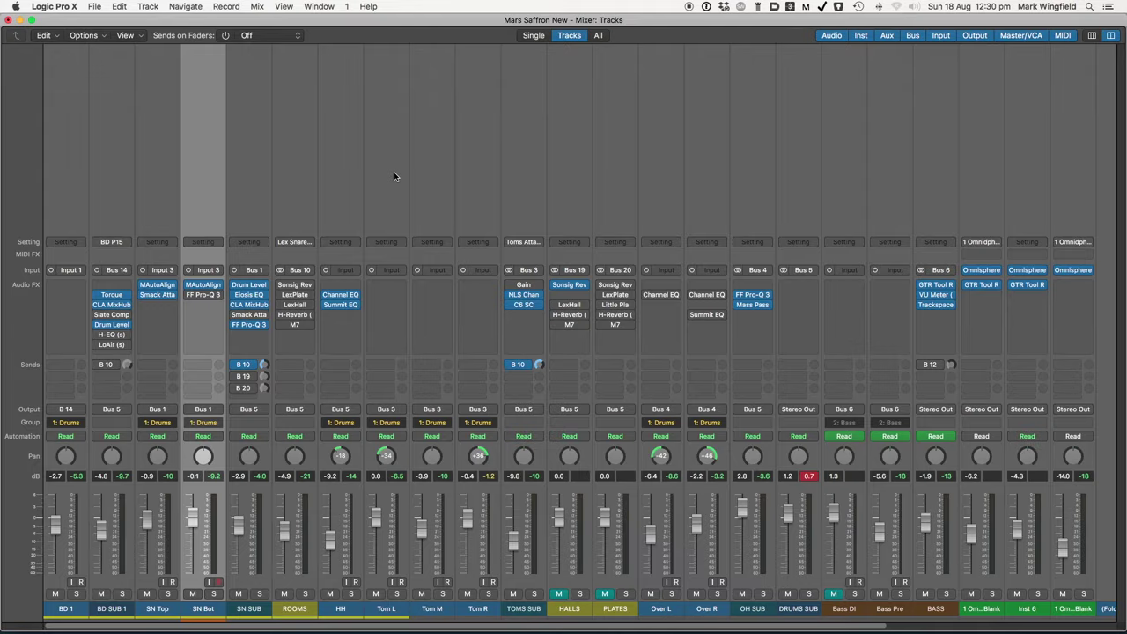
Step: In Logic Pro X, browse the user channel strip settings available for SN SUB, including z Clients under z Production
left_click(250, 242)
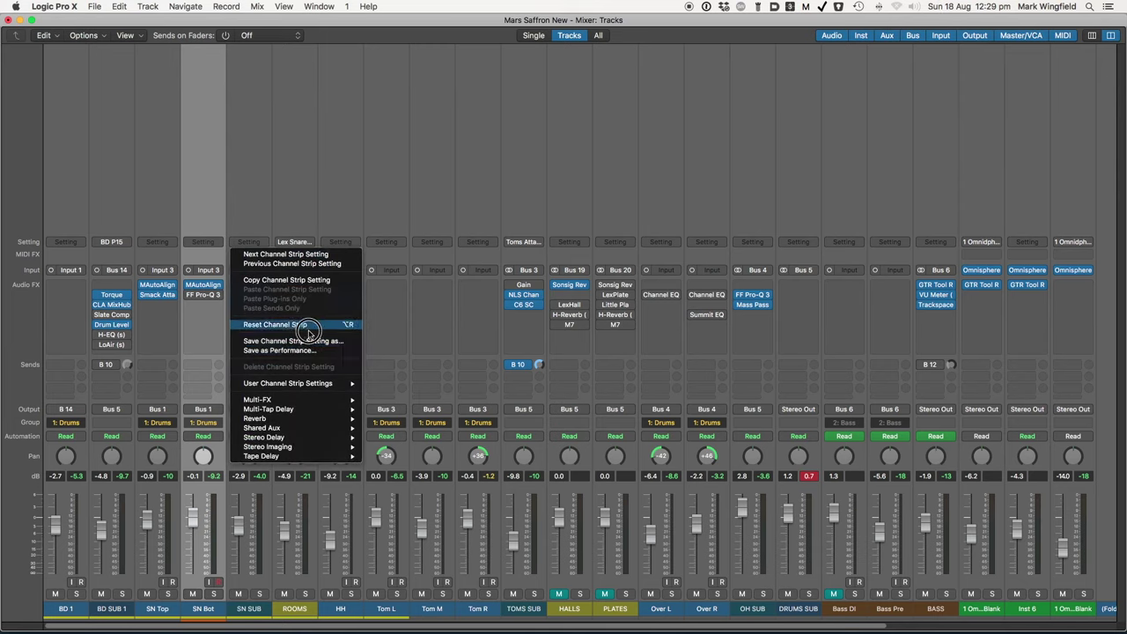
mouse_move(310, 385)
mouse_move(493, 591)
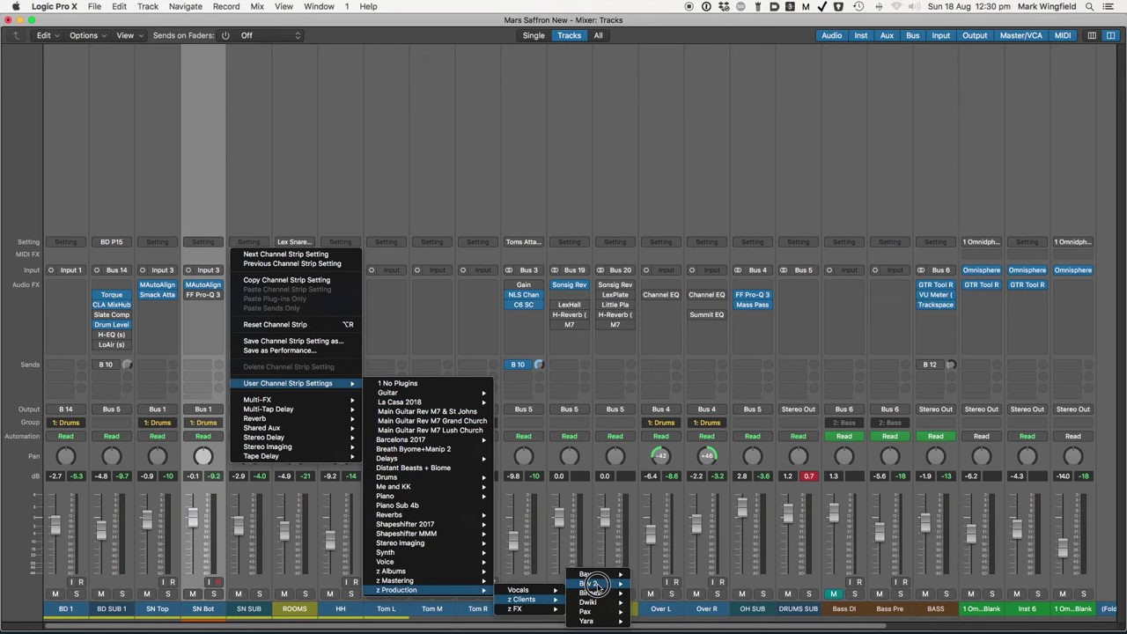
left_click(601, 553)
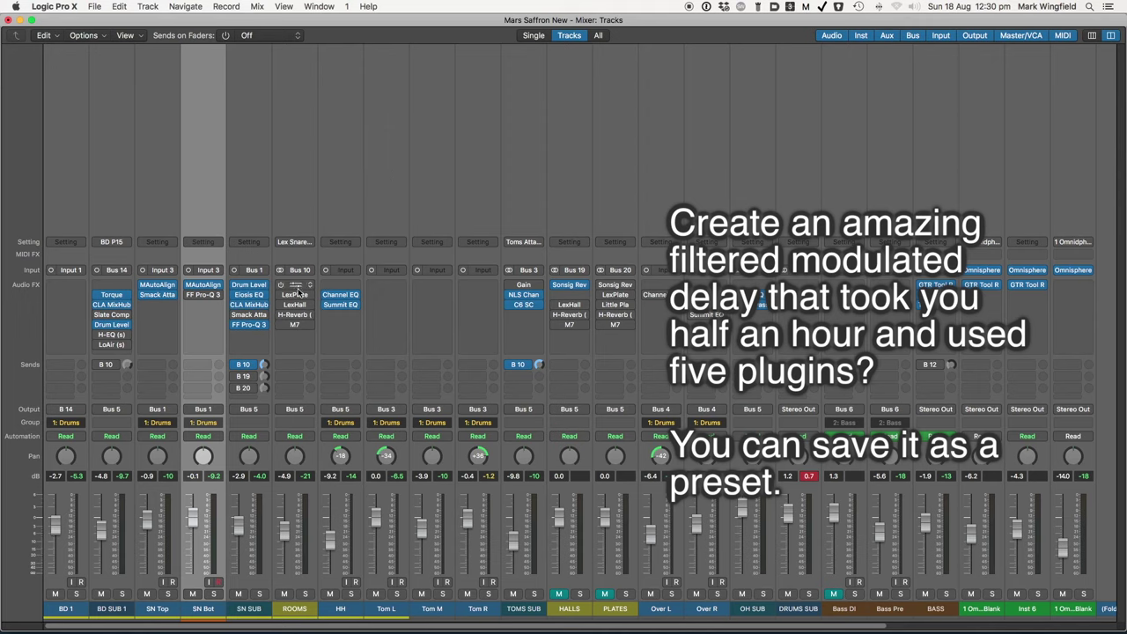
mouse_move(313, 286)
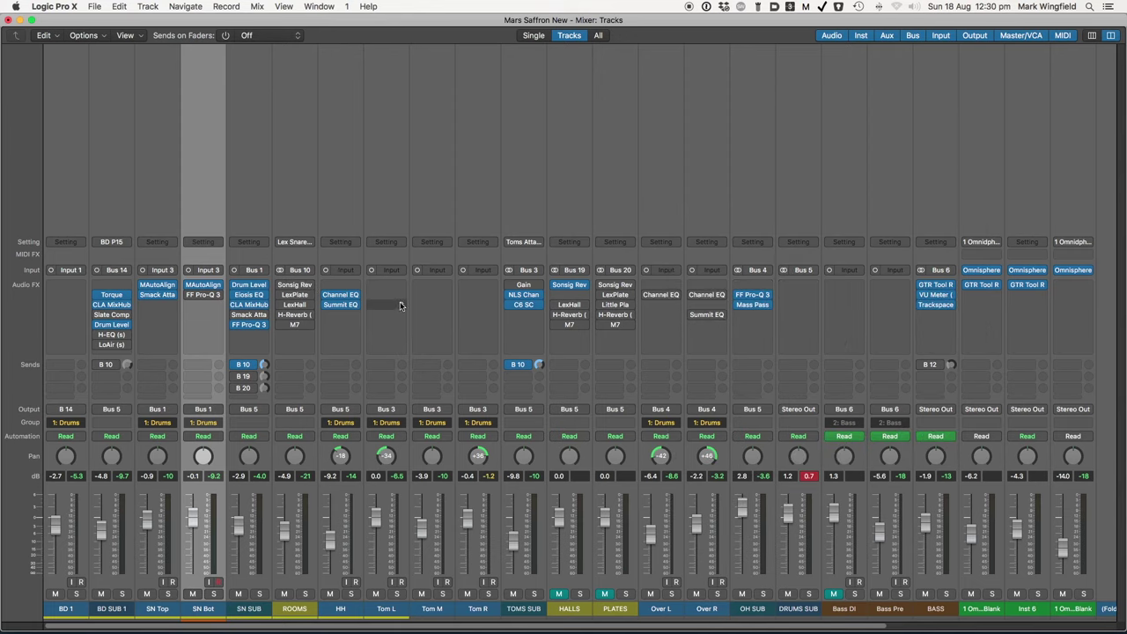
left_click(294, 241)
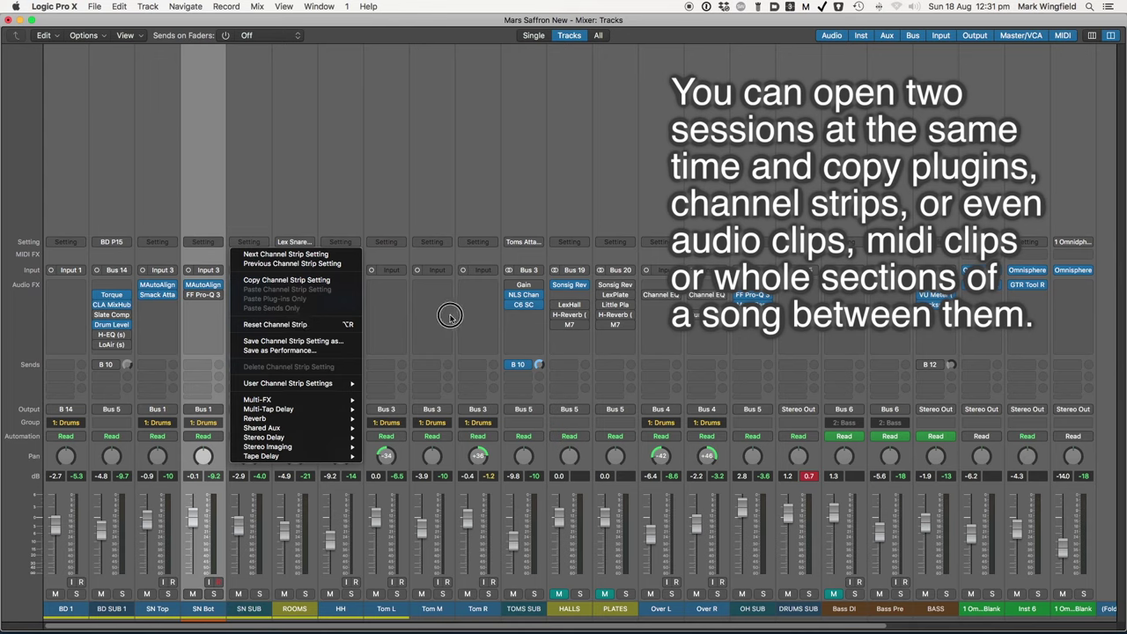
mouse_move(343, 384)
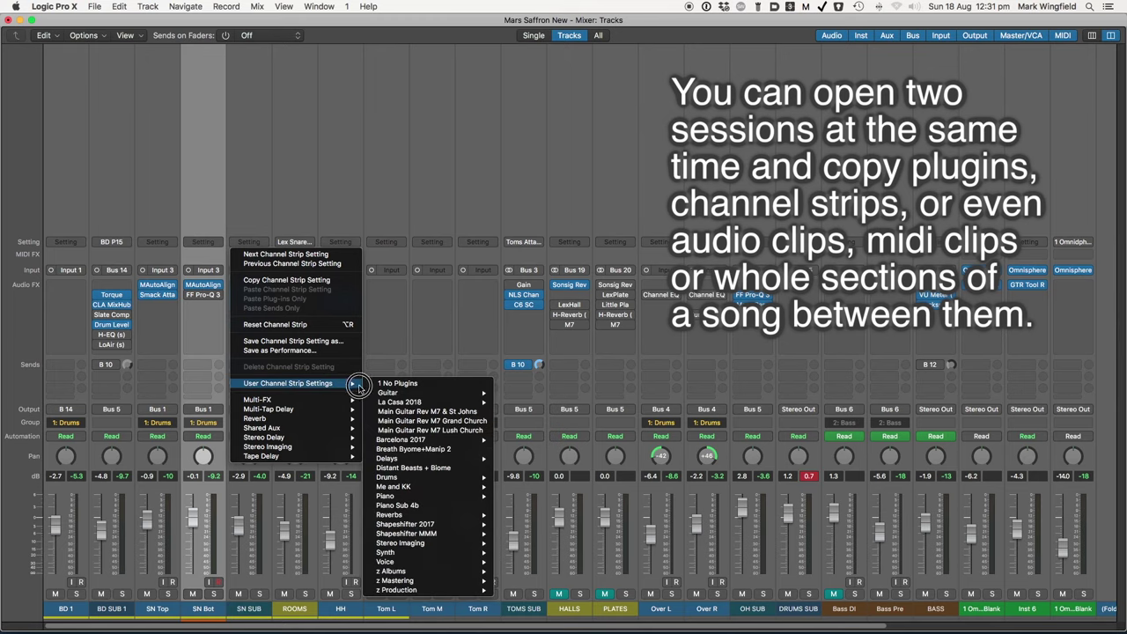
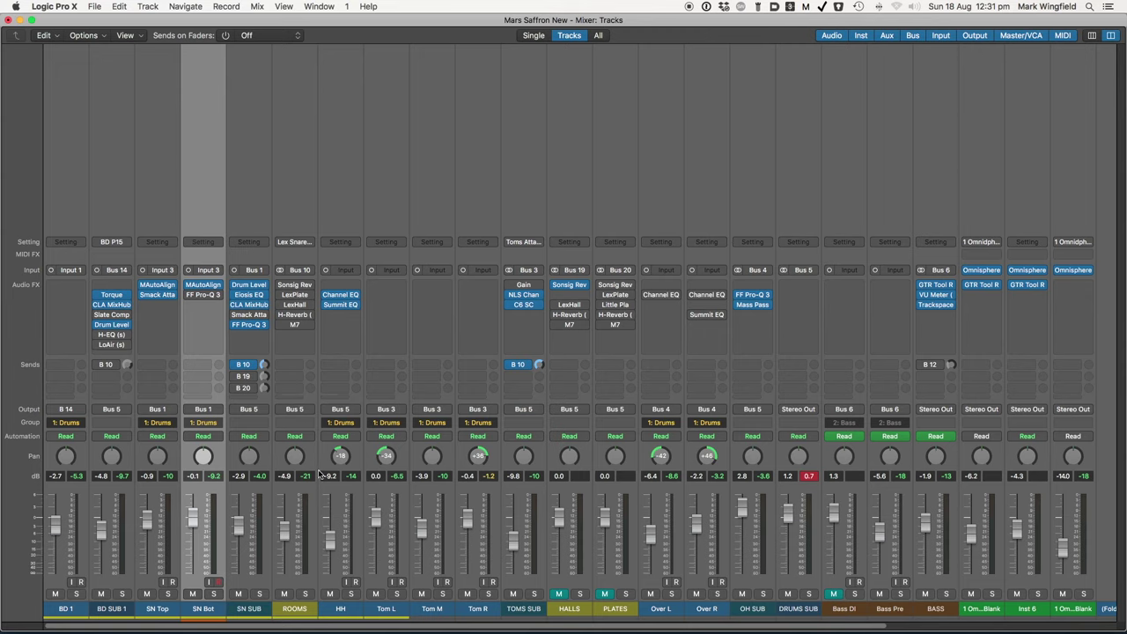
Step: Open the channel strip component configuration from the mixer and return to the channel strips
right_click(266, 496)
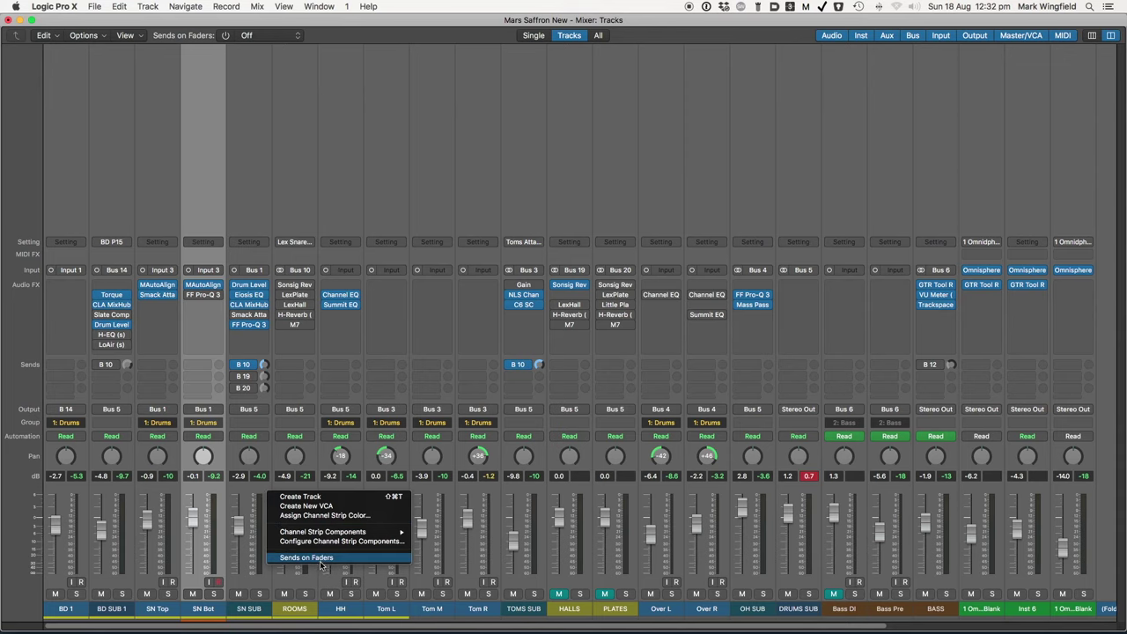
left_click(344, 541)
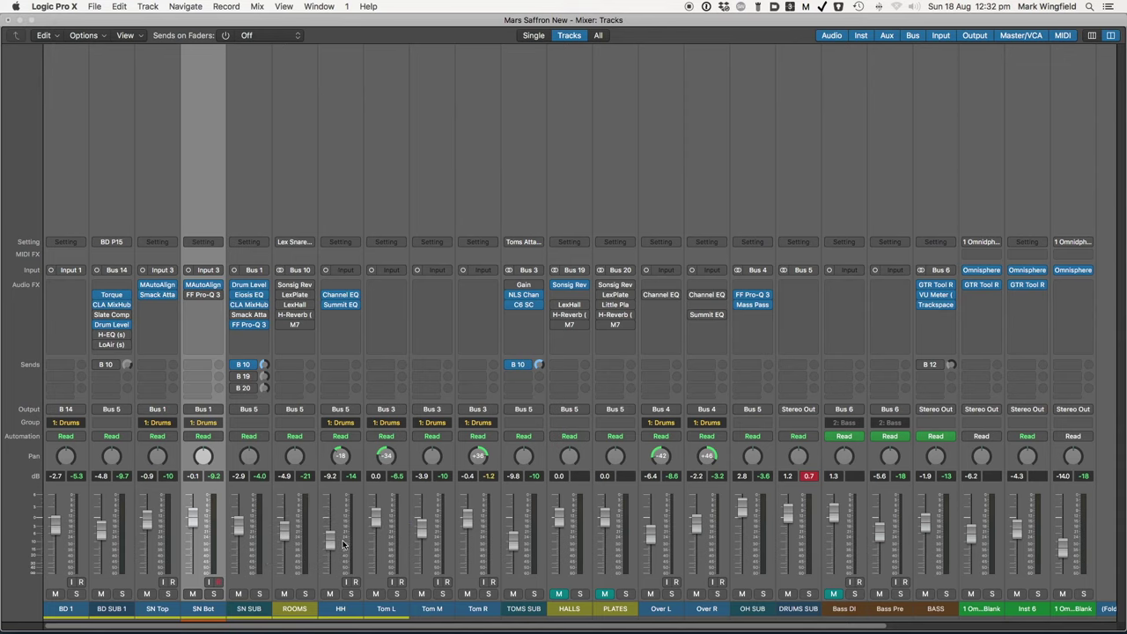
left_click(491, 178)
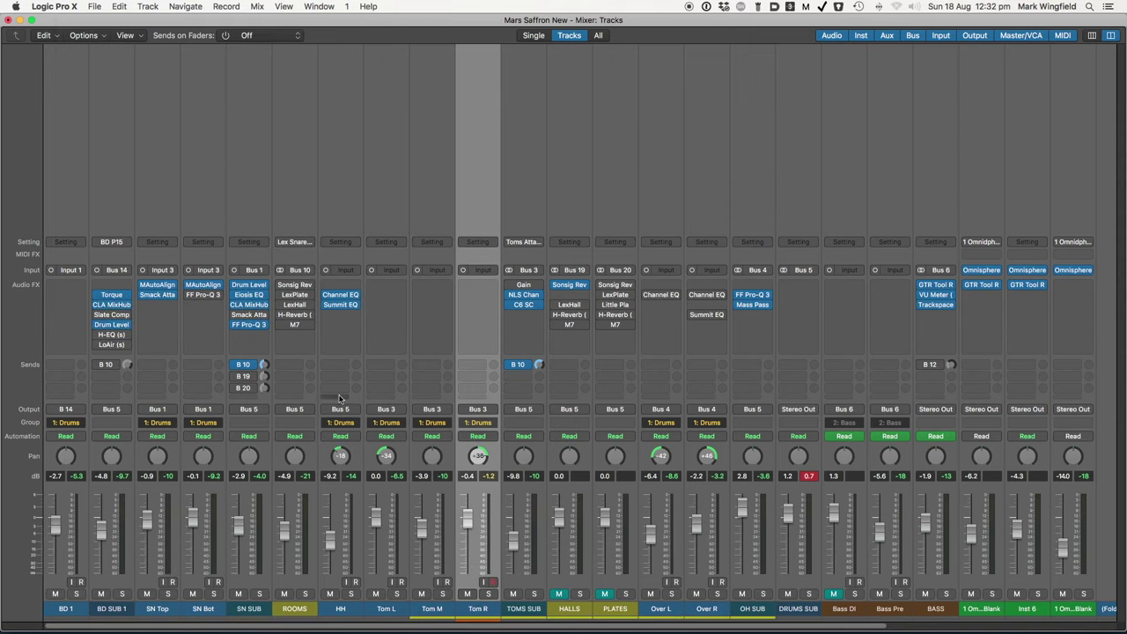
Step: Examine the output routing choices for the SN SUB channel without changing its assignment
left_click(255, 410)
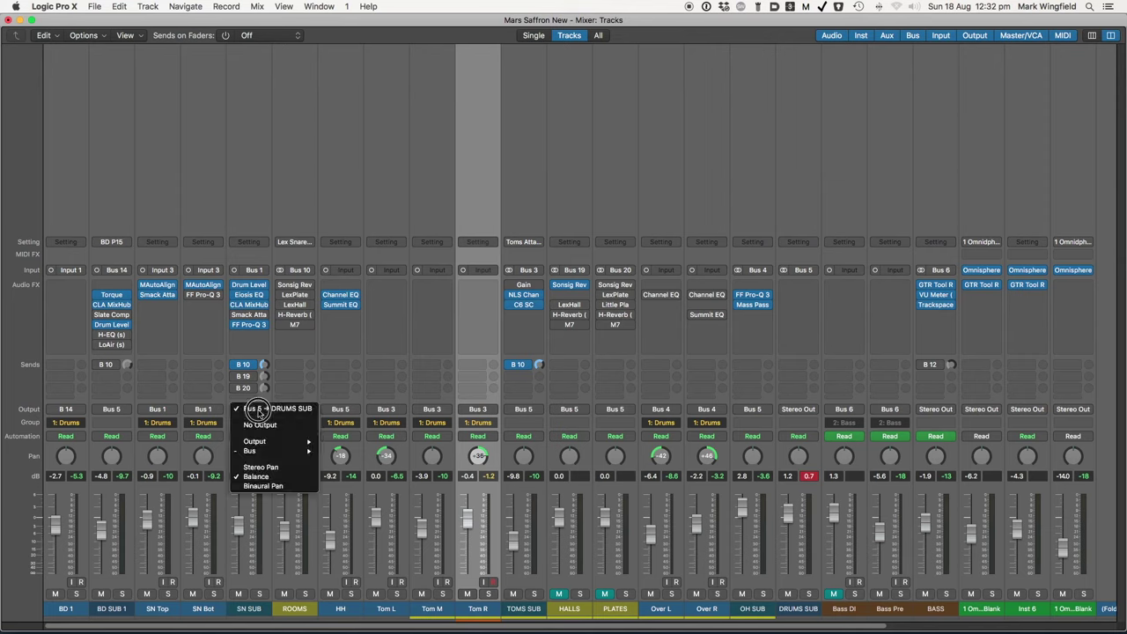
mouse_move(256, 441)
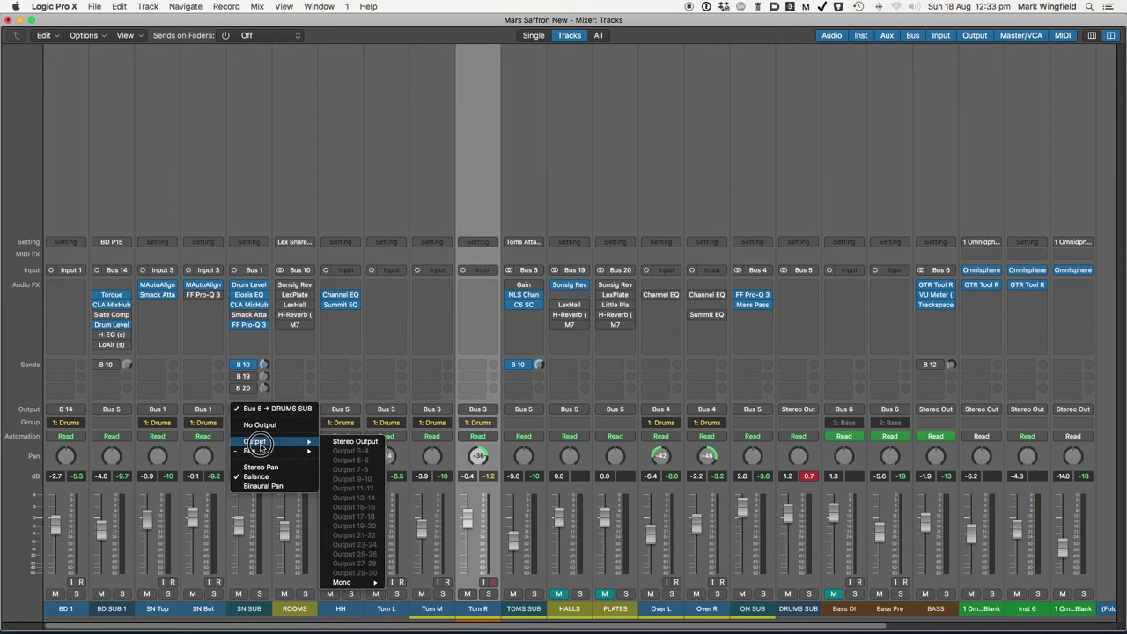
left_click(642, 441)
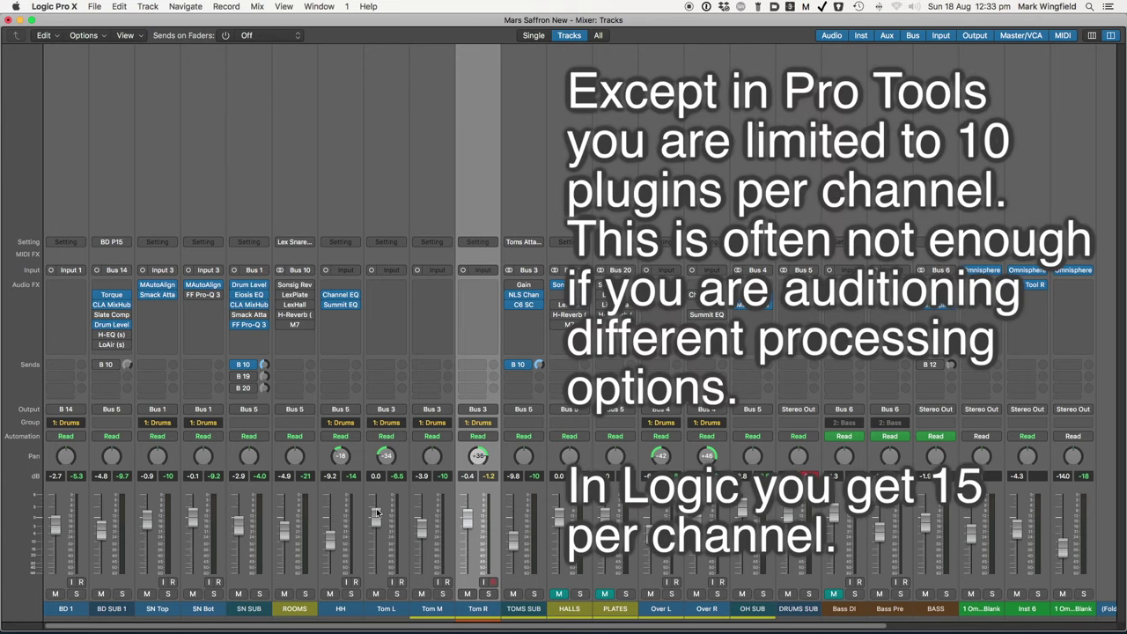
scroll(374, 520, "left", 1)
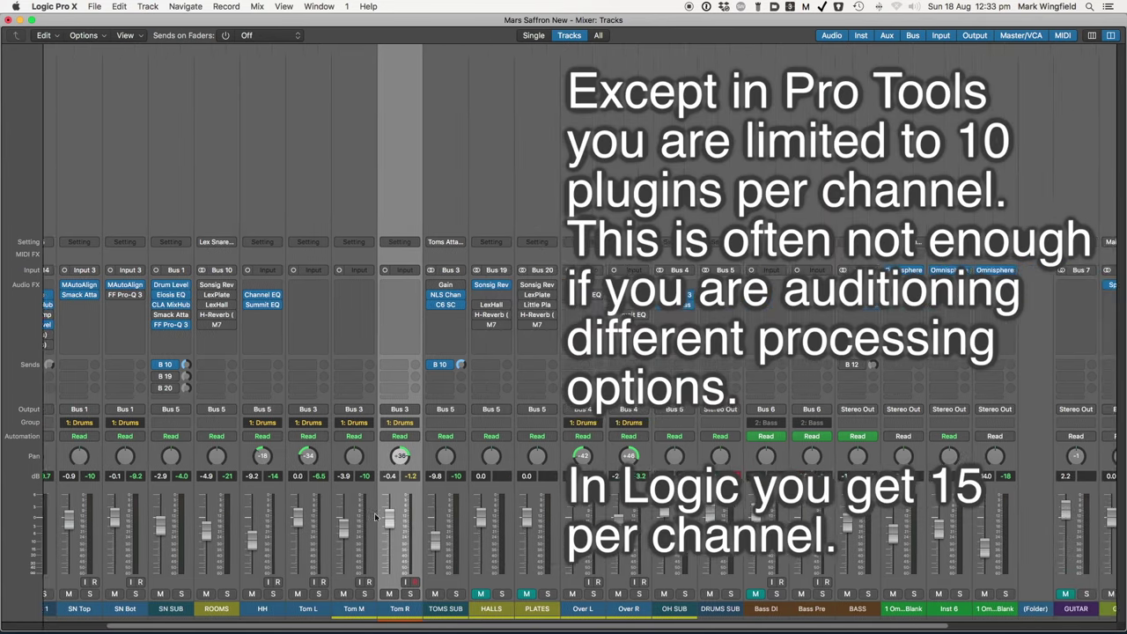
scroll(374, 517, "left", 2)
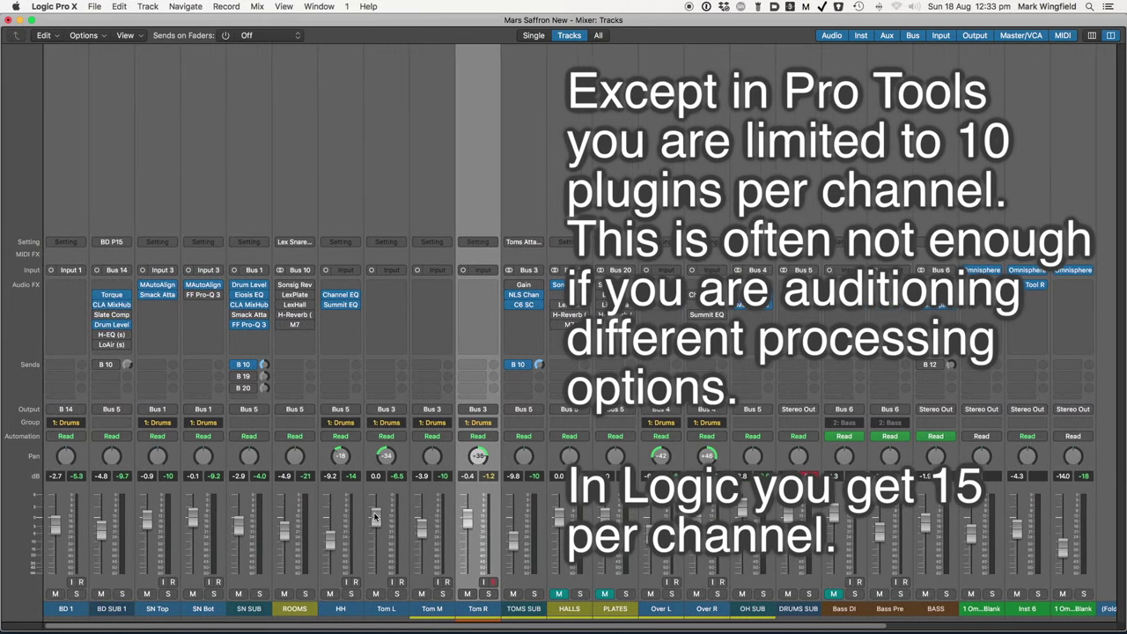
scroll(377, 517, "right", 10)
scroll(379, 517, "left", 10)
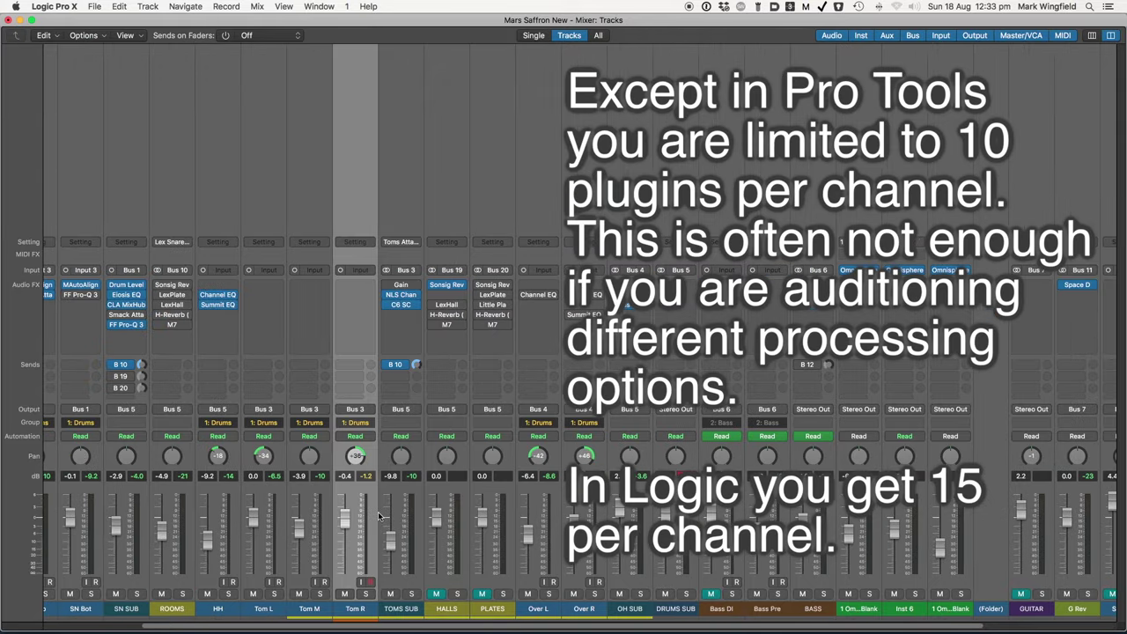
scroll(379, 517, "left", 1)
scroll(379, 517, "right", 1)
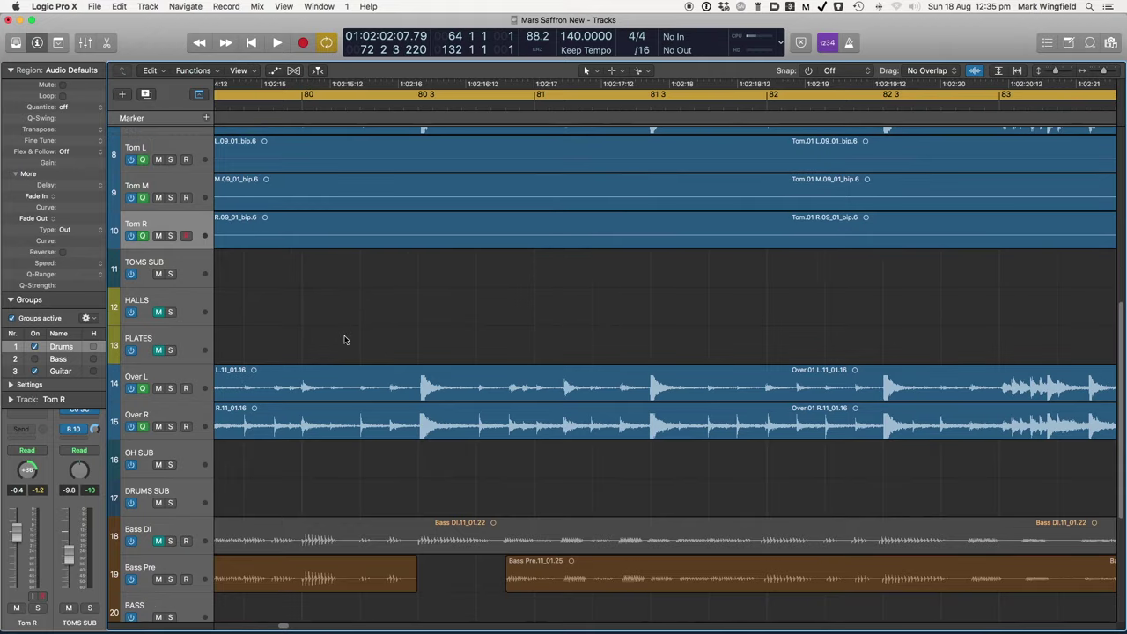
Step: In the Tracks window, select the HH track together with all regions of the grouped drum tracks
scroll(344, 339, "up", 5)
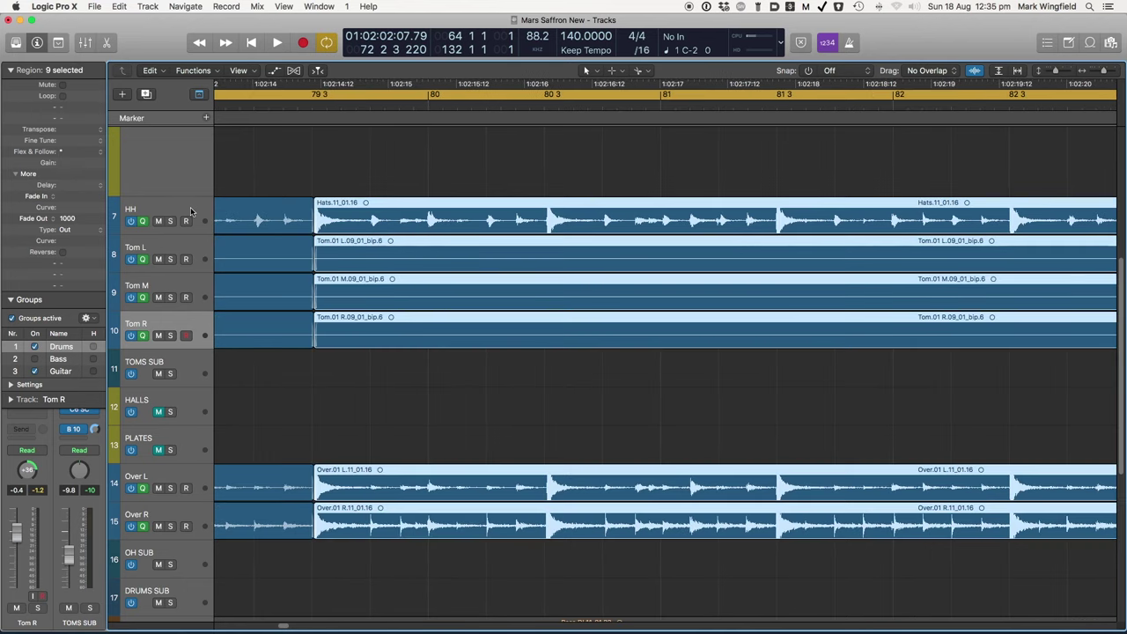
left_click(190, 211)
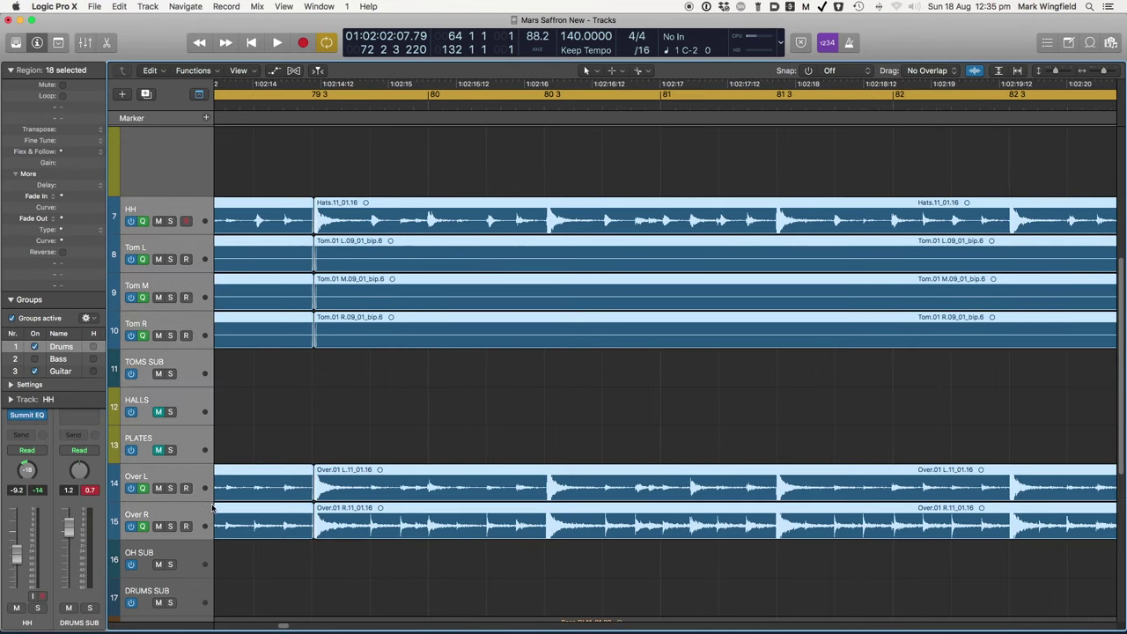
Step: Create a summing track stack from the selected grouped drum tracks, HH through Over R
left_click(148, 6)
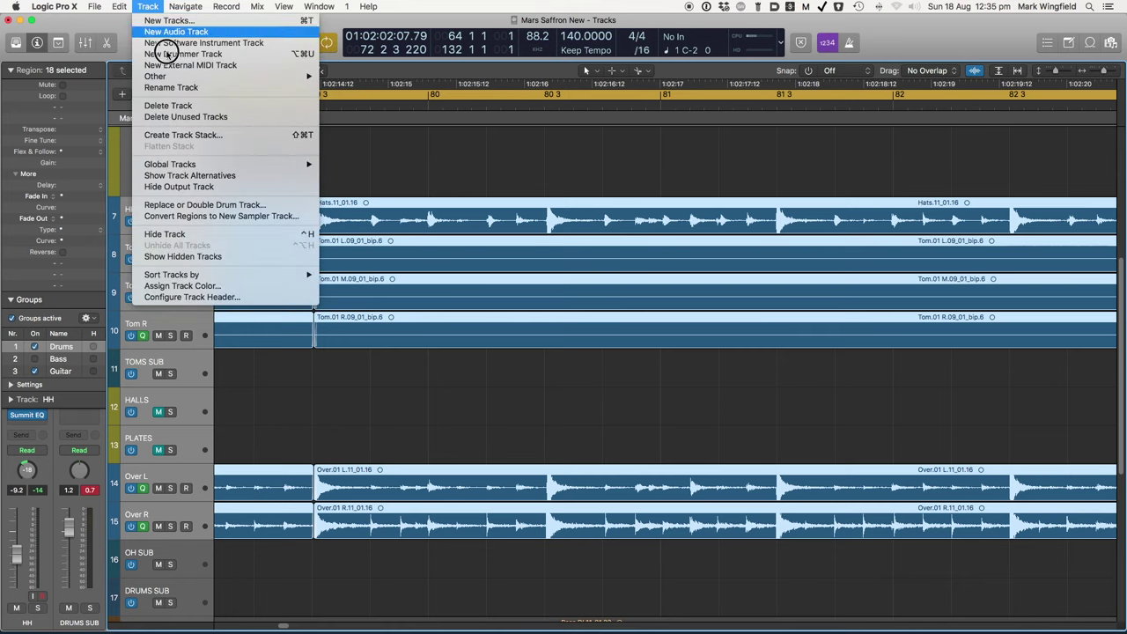
left_click(184, 135)
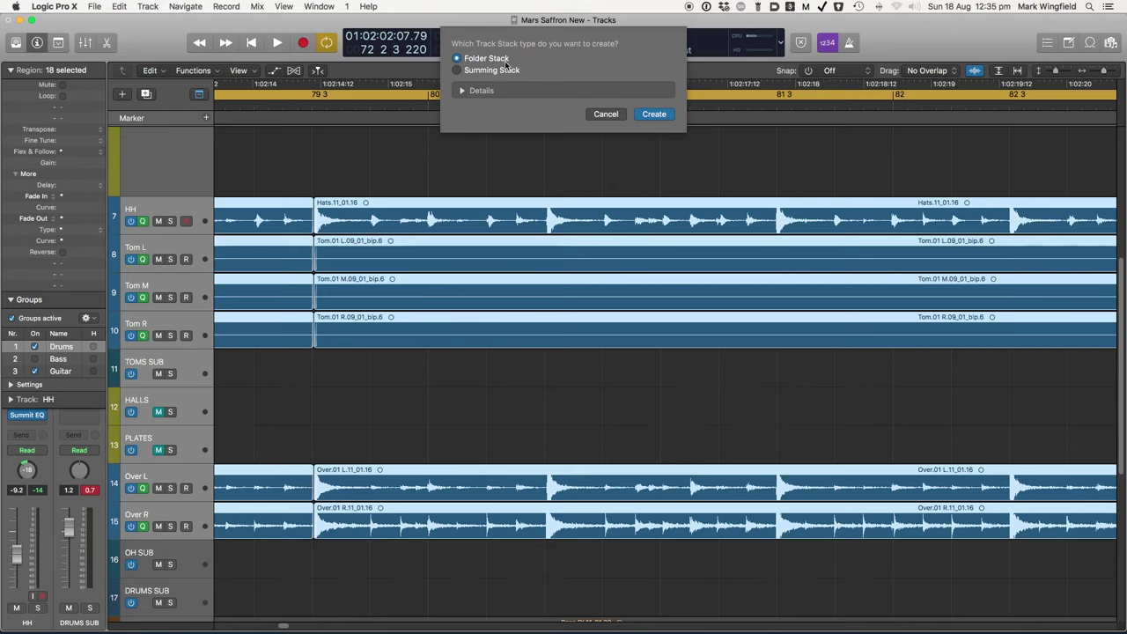
left_click(459, 70)
left_click(653, 115)
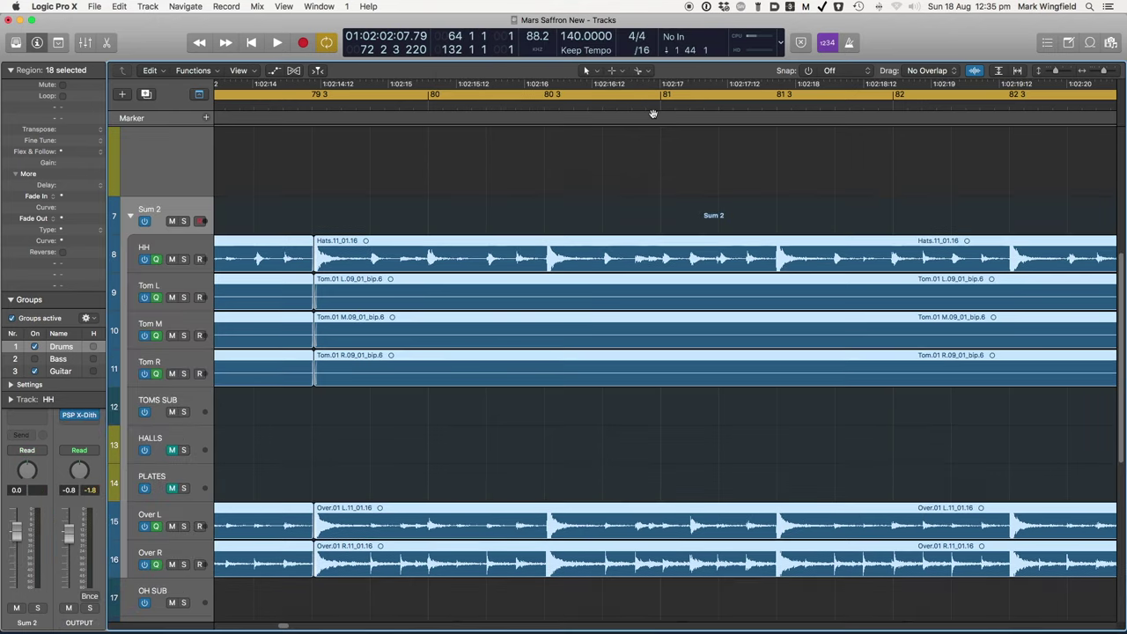
Step: Collapse the Sum 2 stack in the track list, expand it again and select its main track
left_click(130, 216)
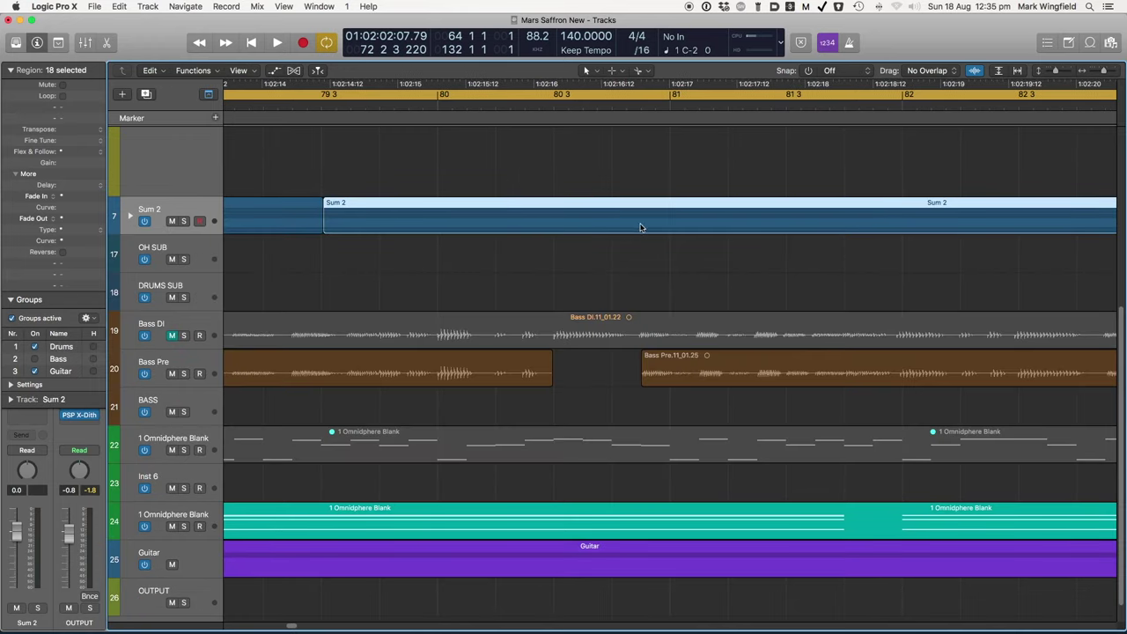
scroll(617, 264, "up", 3)
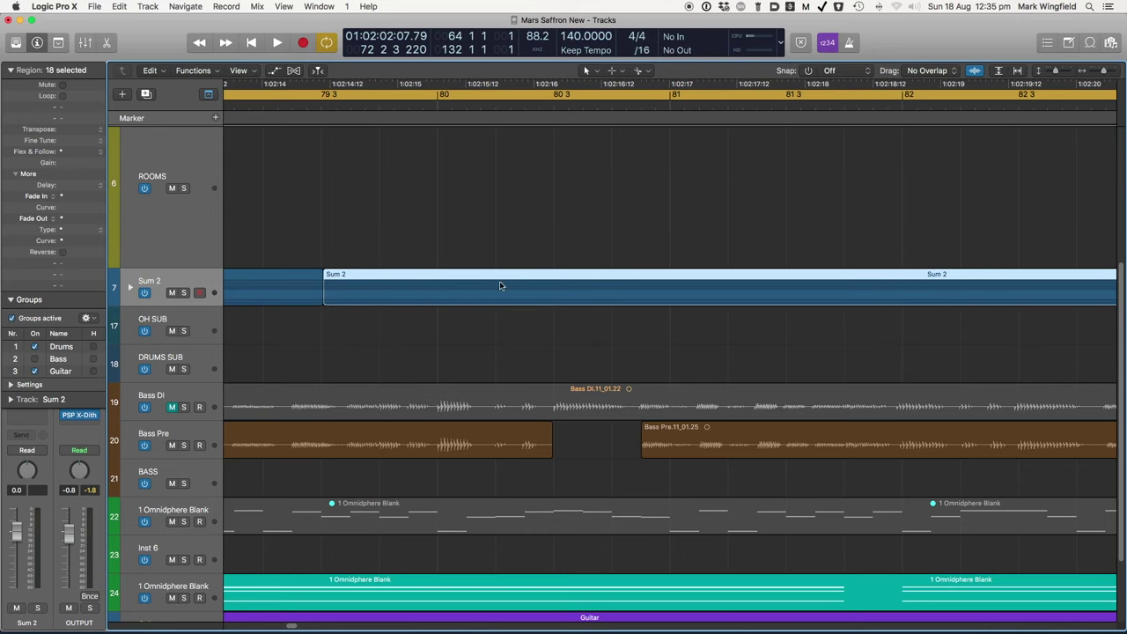
left_click(131, 288)
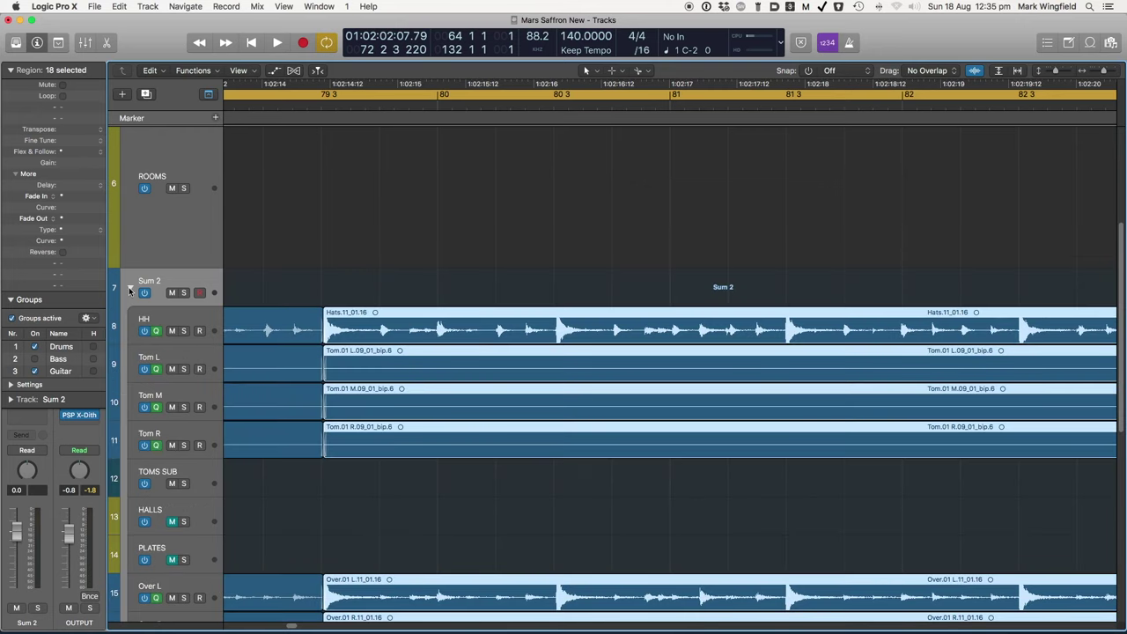
left_click(164, 280)
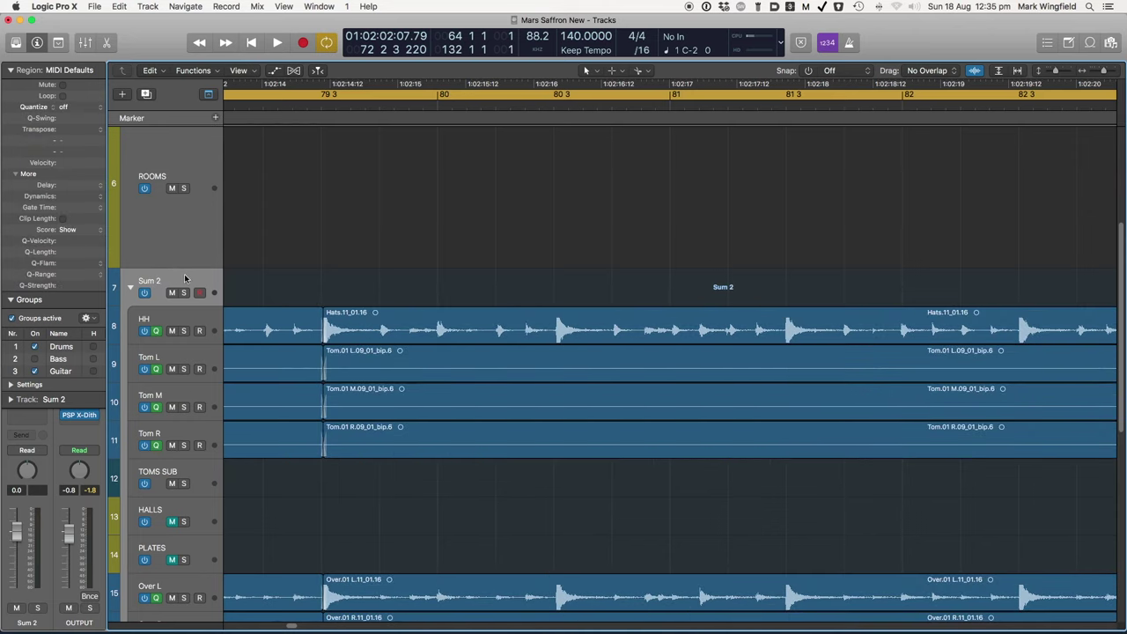
Step: View the Sum 2 stack in the mixer, collapsing and expanding its channel strips, and return to the Tracks window
key("super+2")
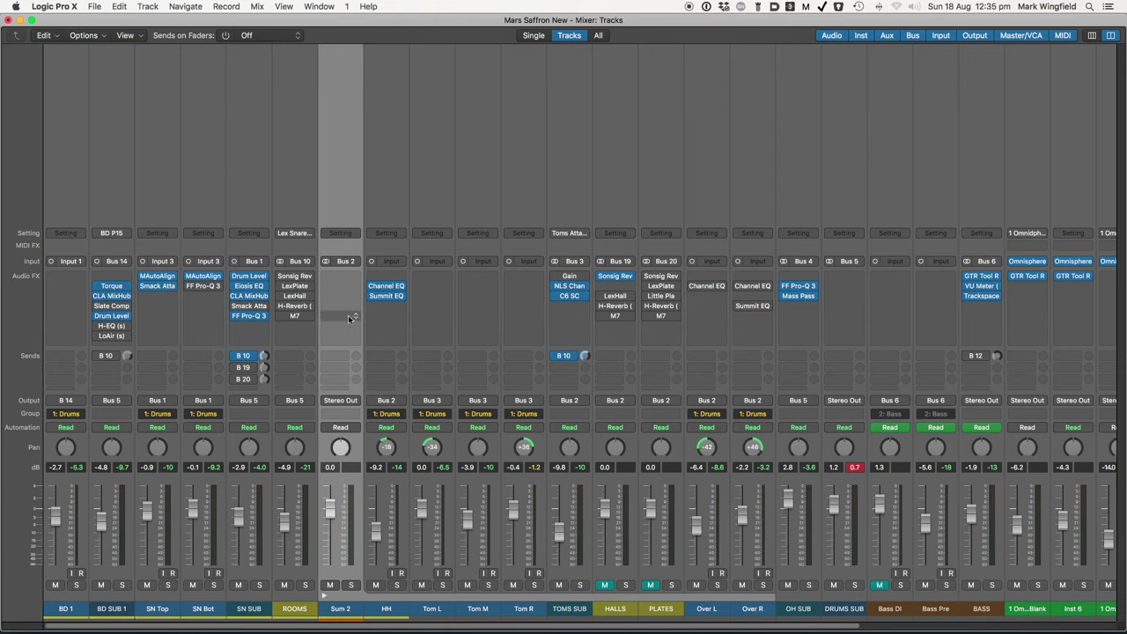
left_click(324, 597)
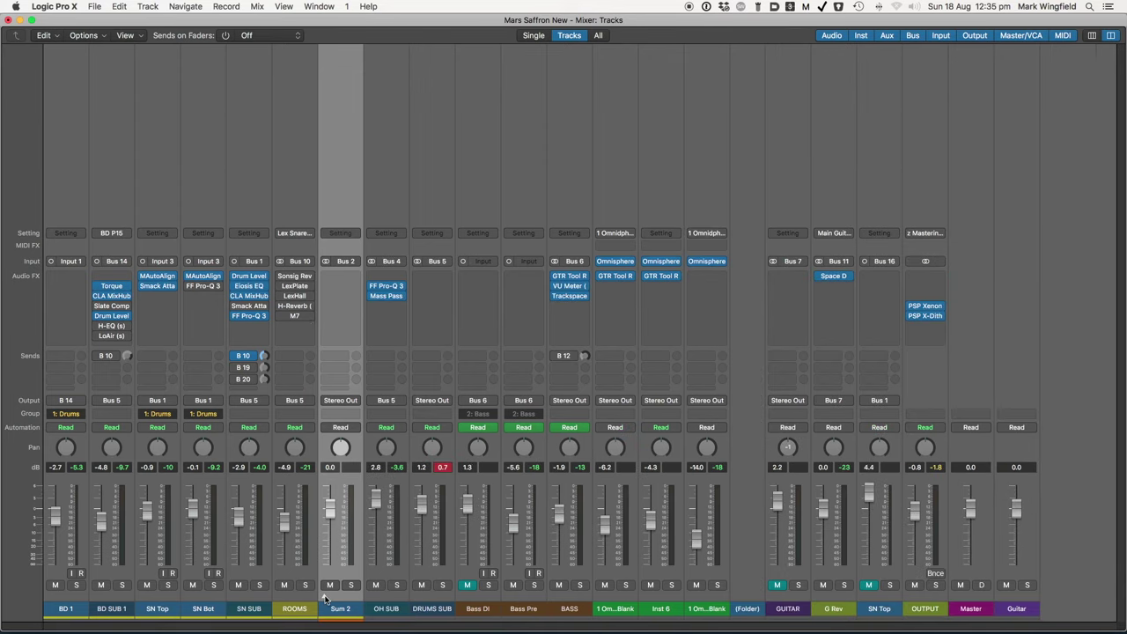
left_click(324, 598)
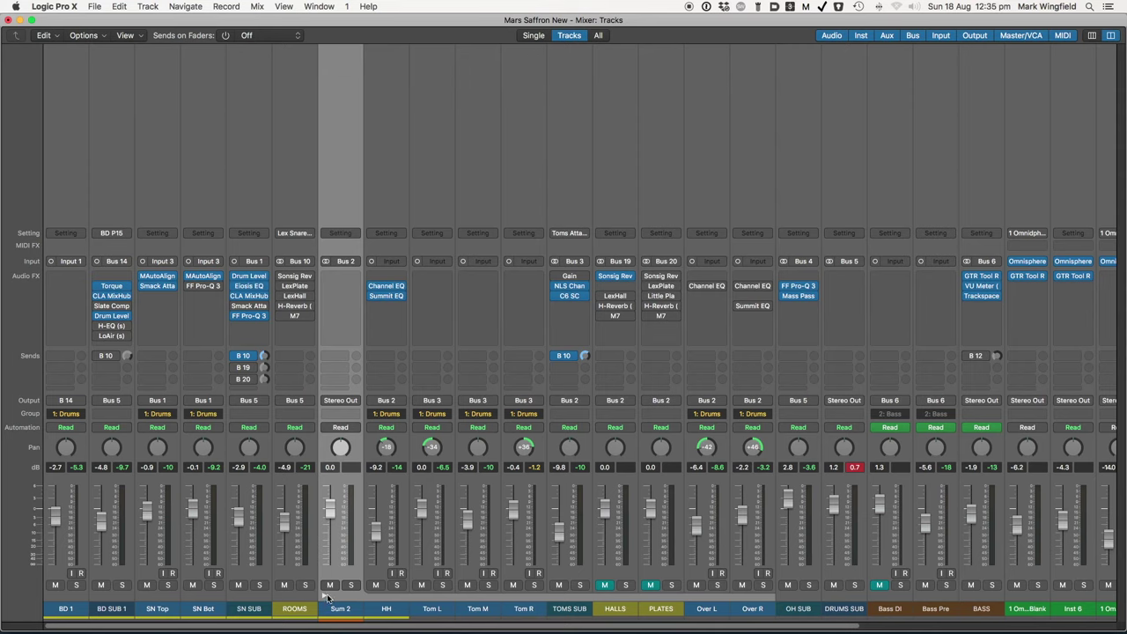
key("super+2")
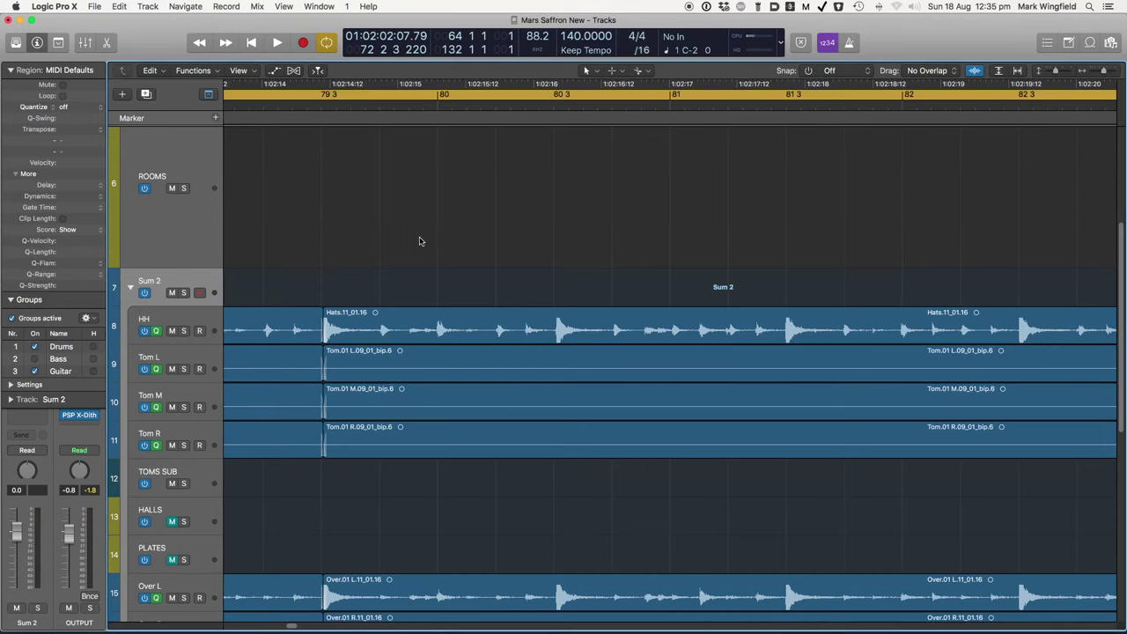
Step: Look through the tracks inside the Sum 2 stack and collapse it
scroll(353, 260, "down", 2)
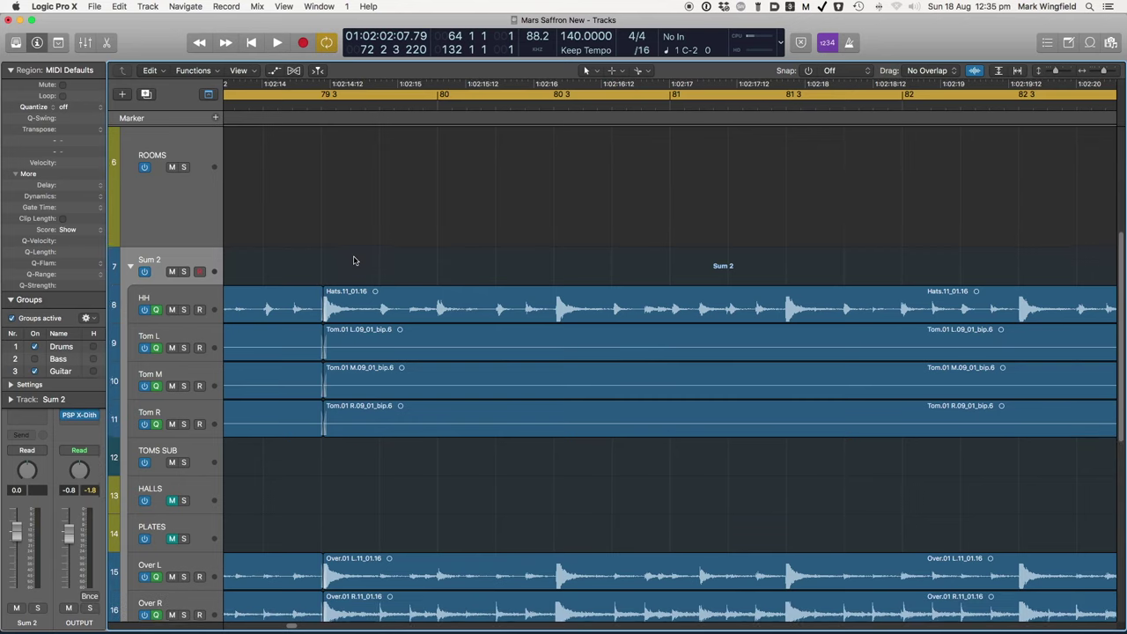
scroll(353, 261, "down", 2)
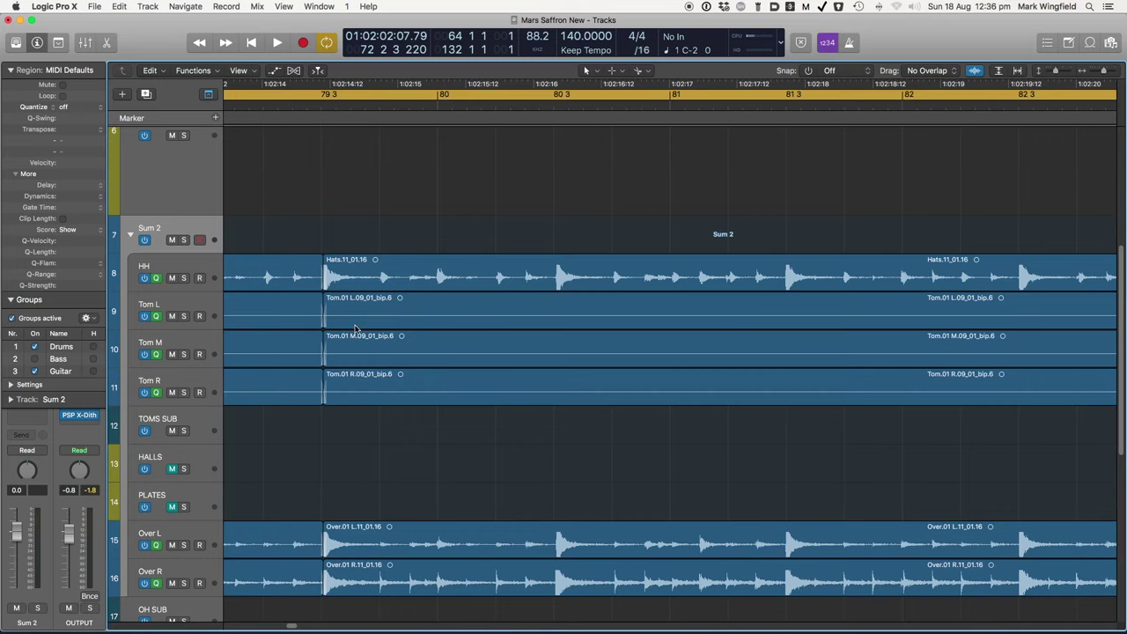
scroll(355, 329, "down", 6)
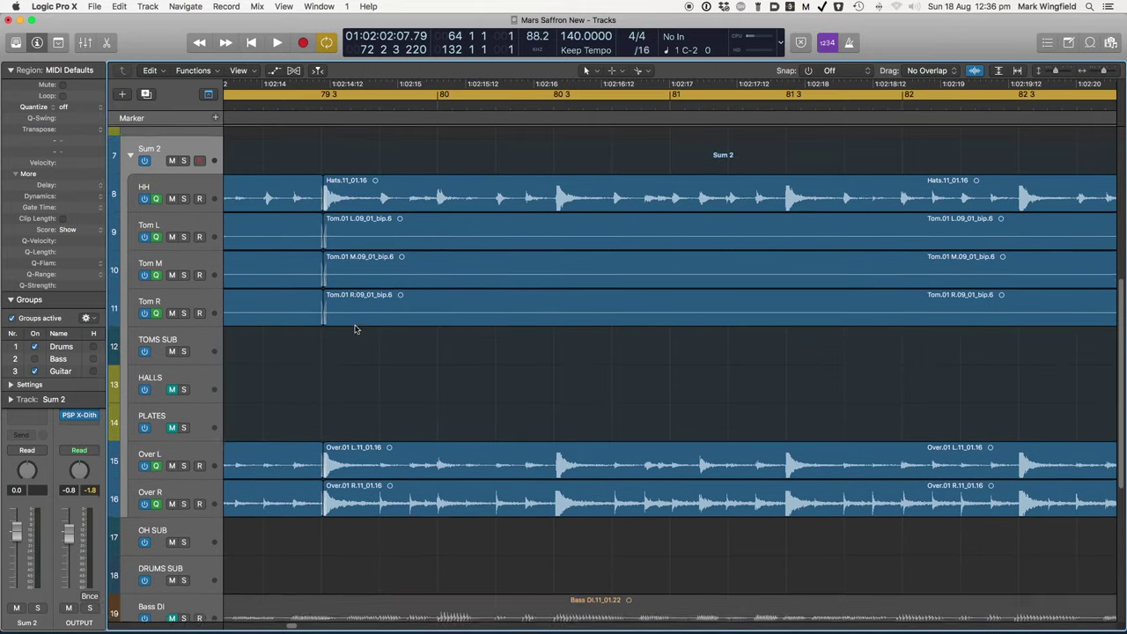
scroll(355, 329, "up", 5)
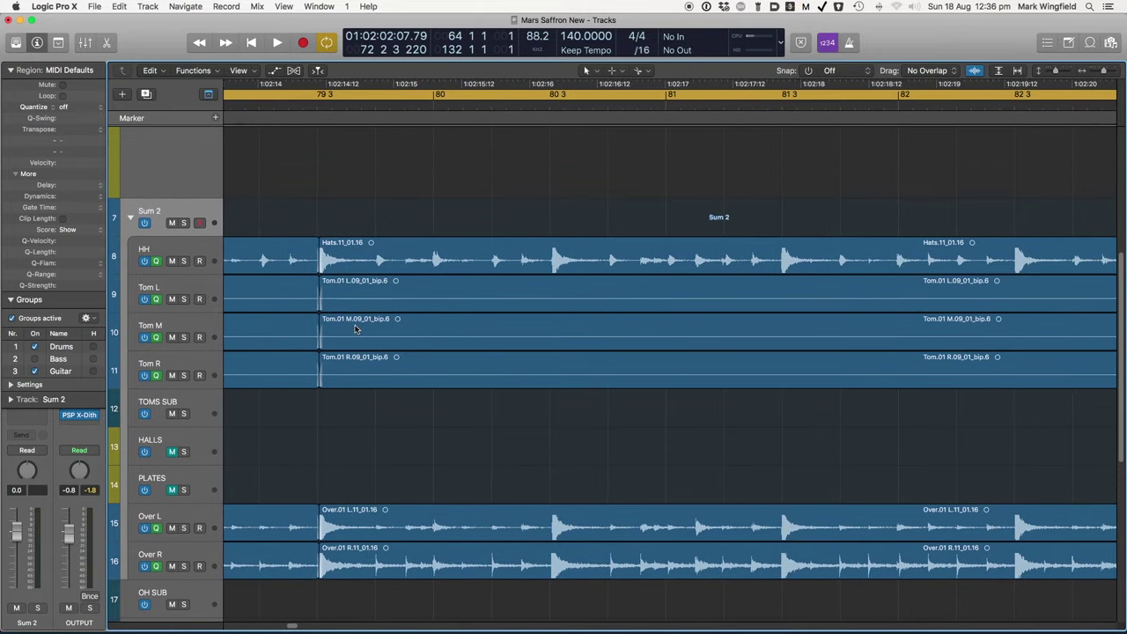
scroll(374, 357, "up", 5)
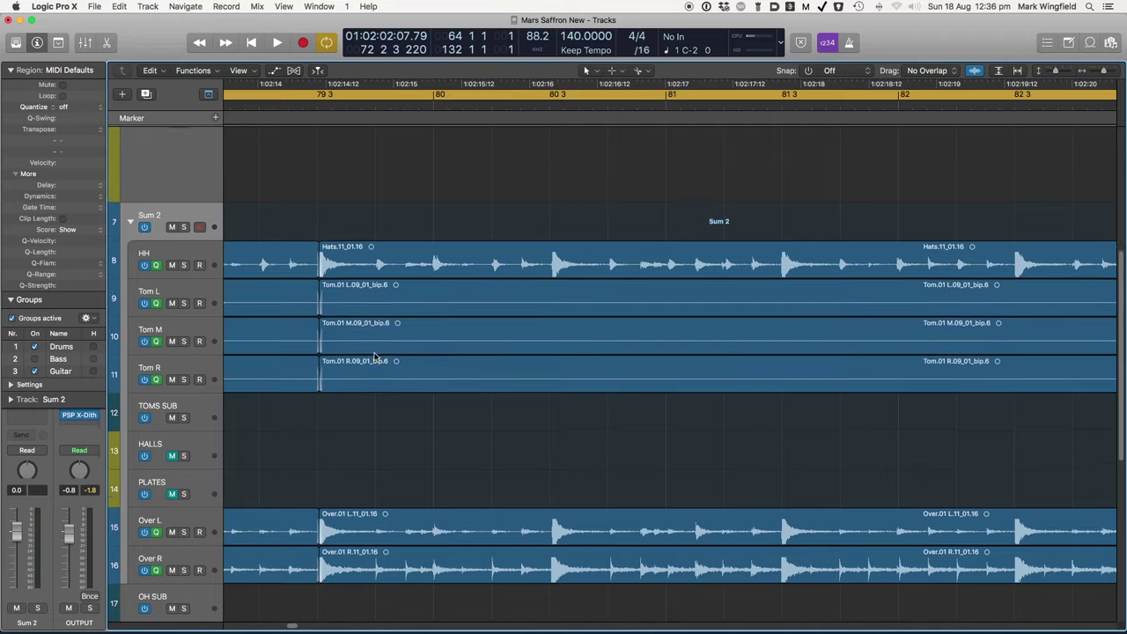
scroll(374, 357, "down", 4)
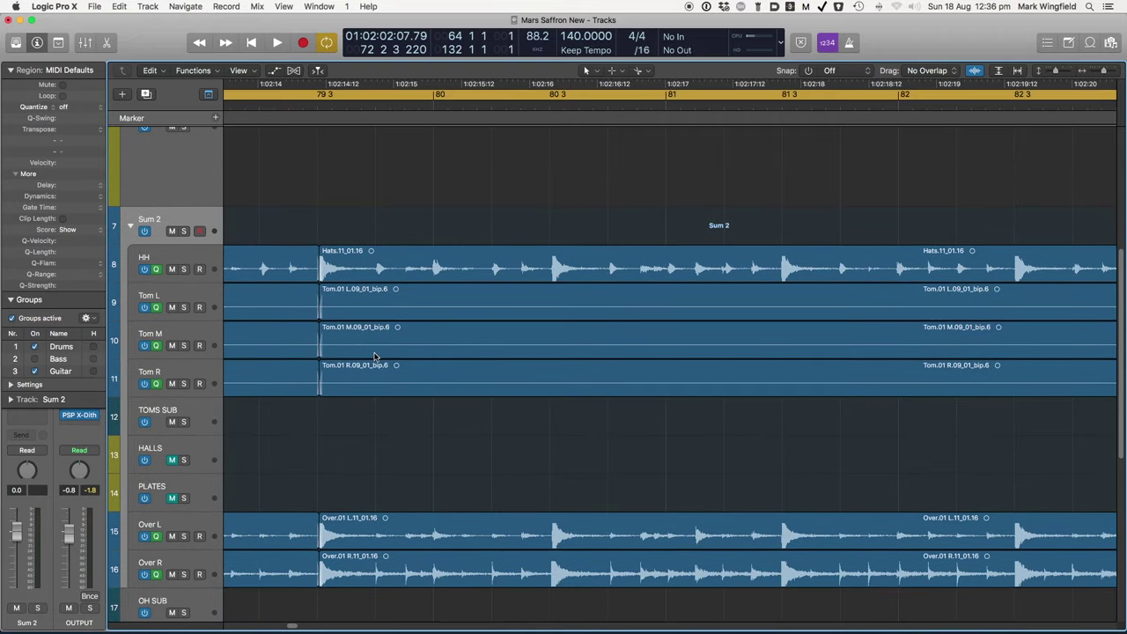
scroll(374, 356, "up", 4)
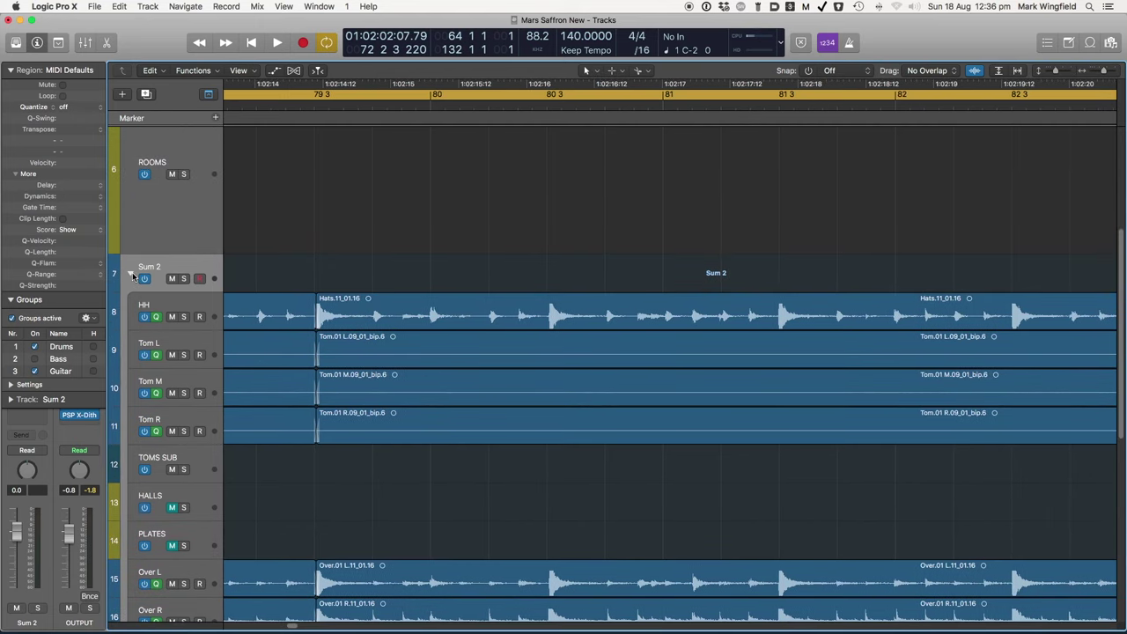
left_click(130, 275)
Step: Select the Bass DI, Bass Pre and muted Omnisphere regions around bar 80 and pack them into a folder
scroll(254, 303, "down", 4)
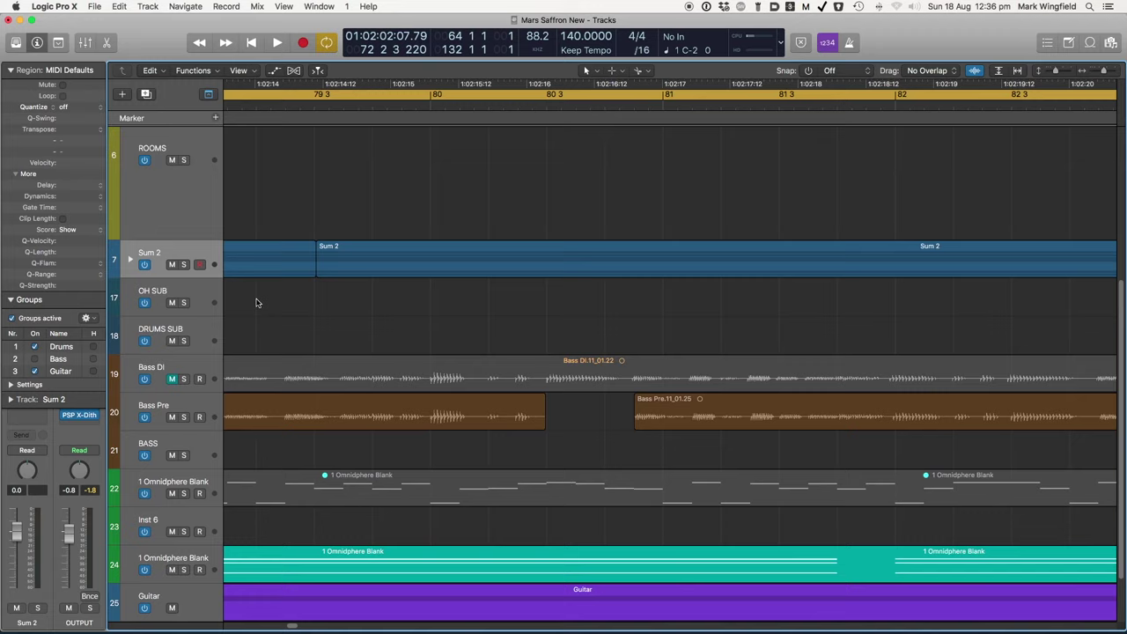
left_click_drag(305, 294, 450, 457)
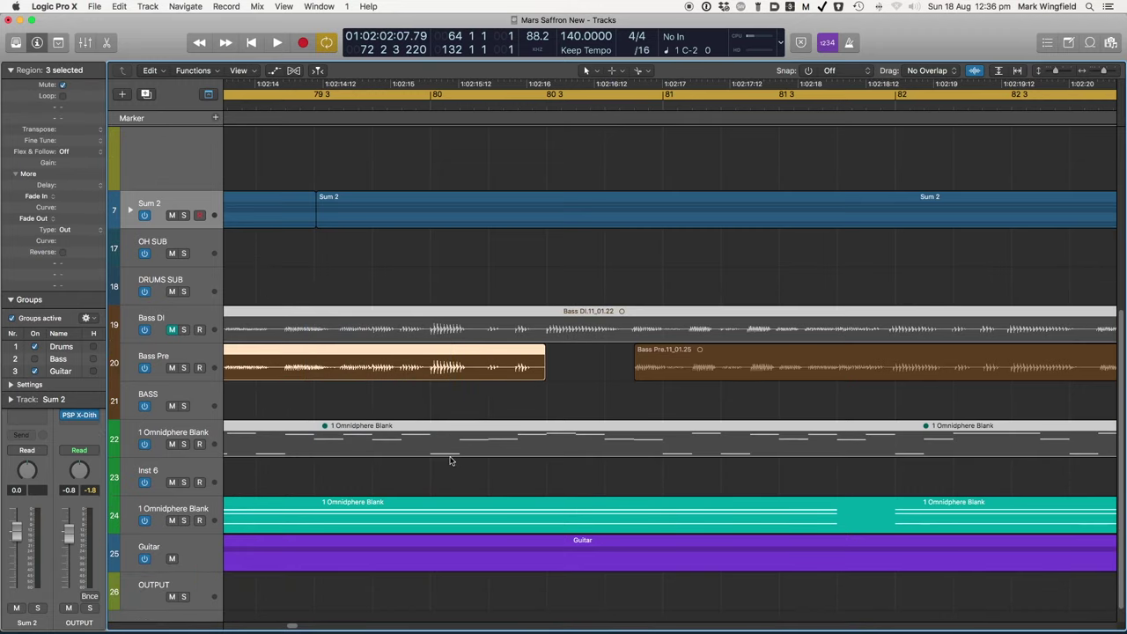
key("ctrl+f")
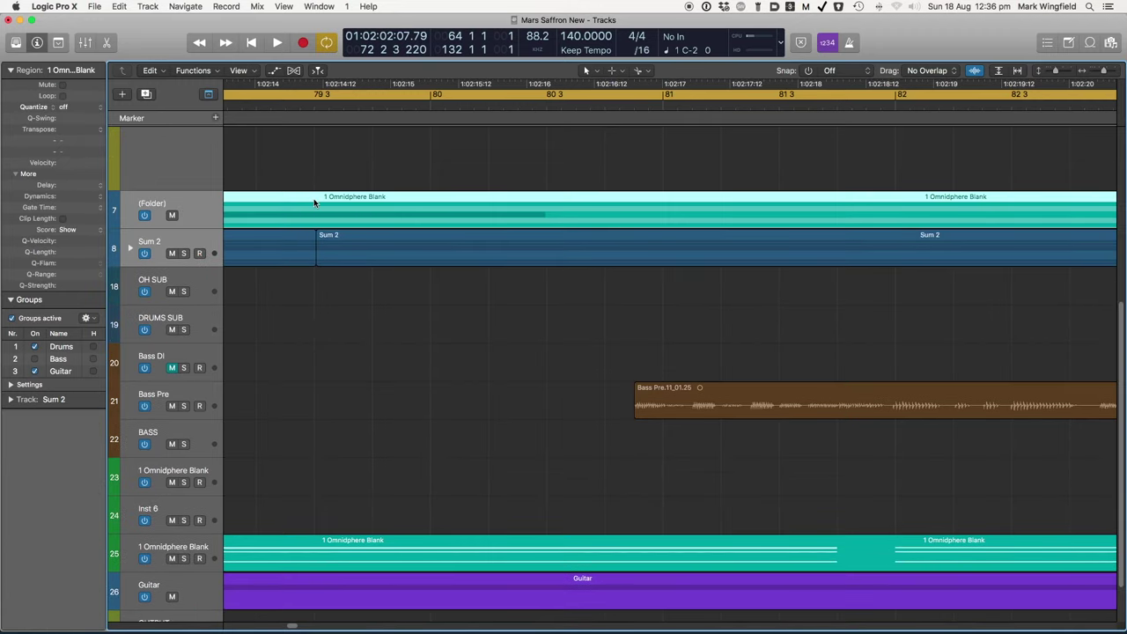
Step: Open the packed folder region to view its contents zoomed out, and return to the main arrangement
double_click(391, 218)
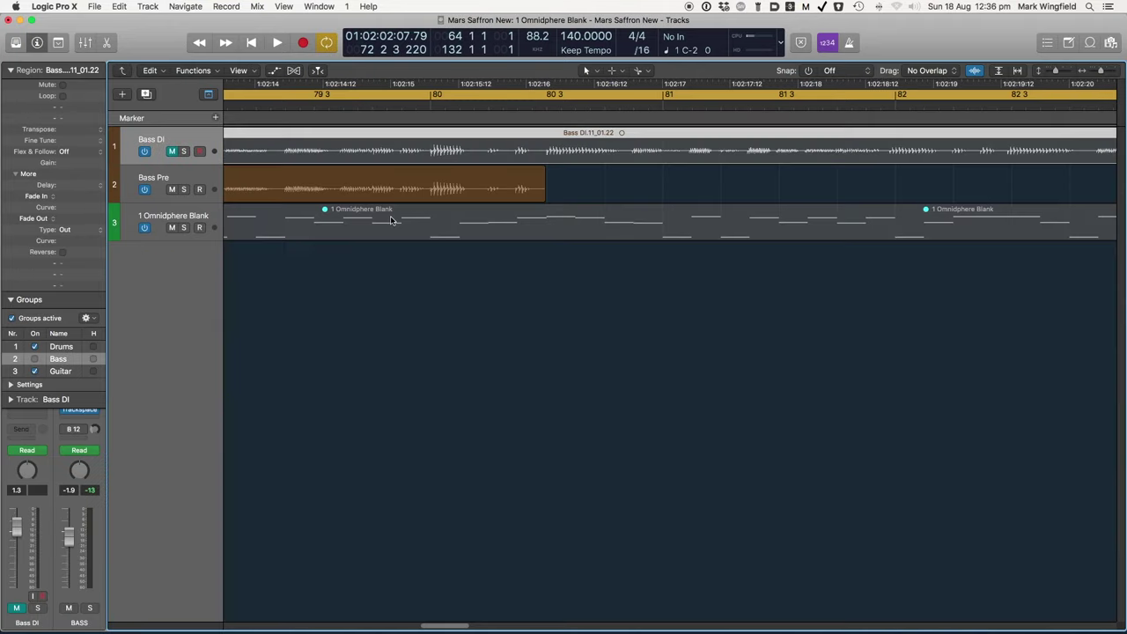
key("super+Left")
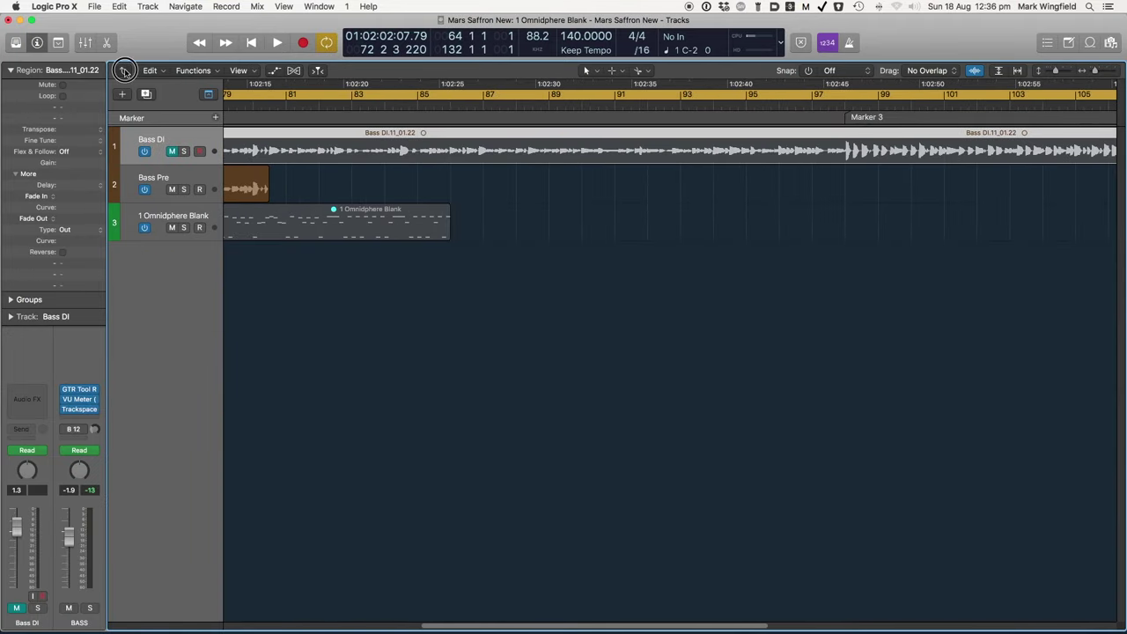
left_click(122, 71)
Step: Undo the folder packing and the creation of the drum summing stack
scroll(350, 292, "down", 5)
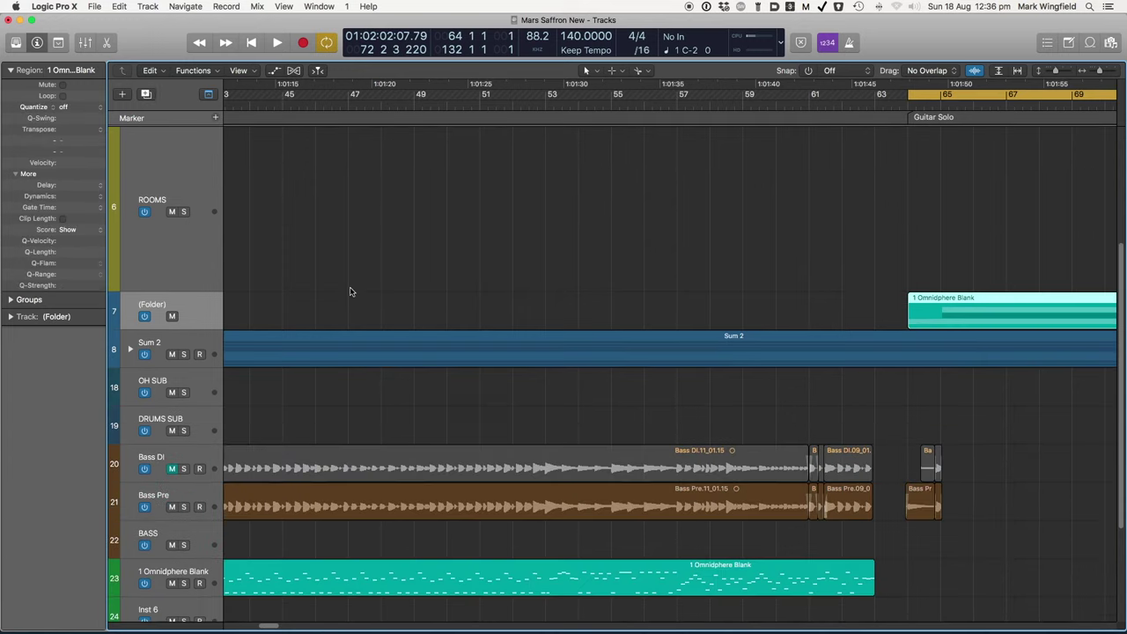
scroll(350, 292, "up", 4)
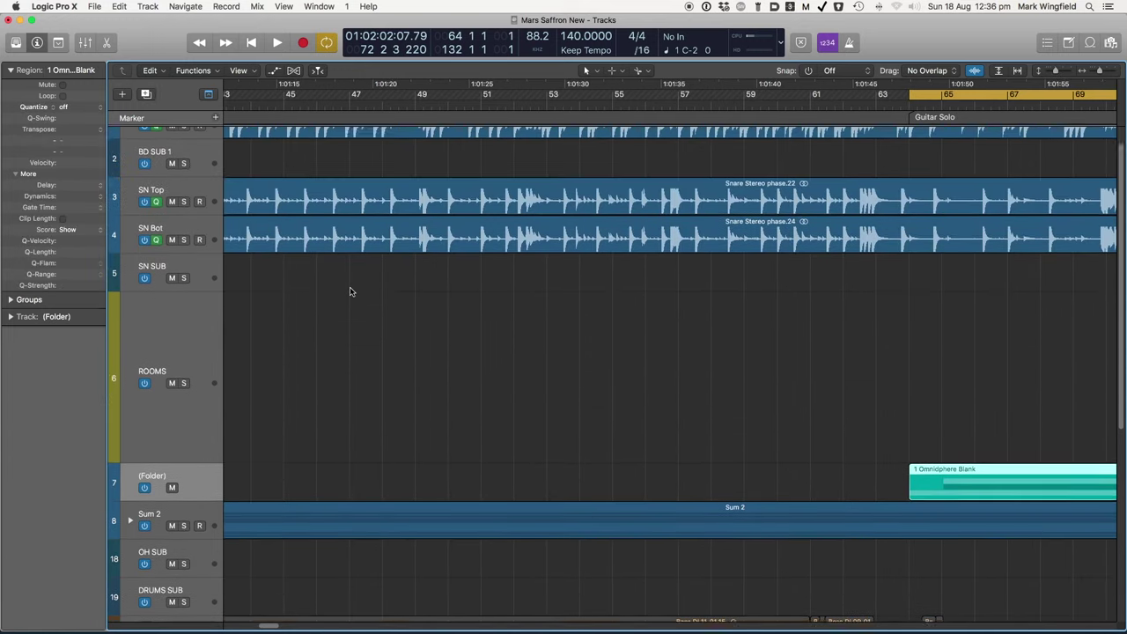
scroll(353, 285, "down", 3)
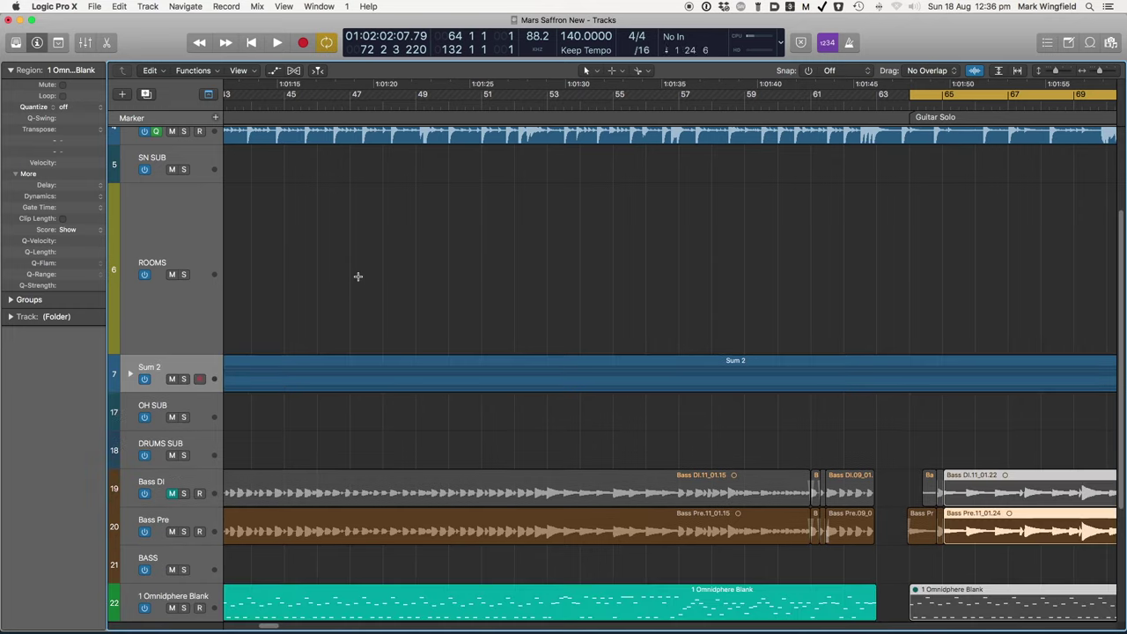
key("super+z")
key("super+z")
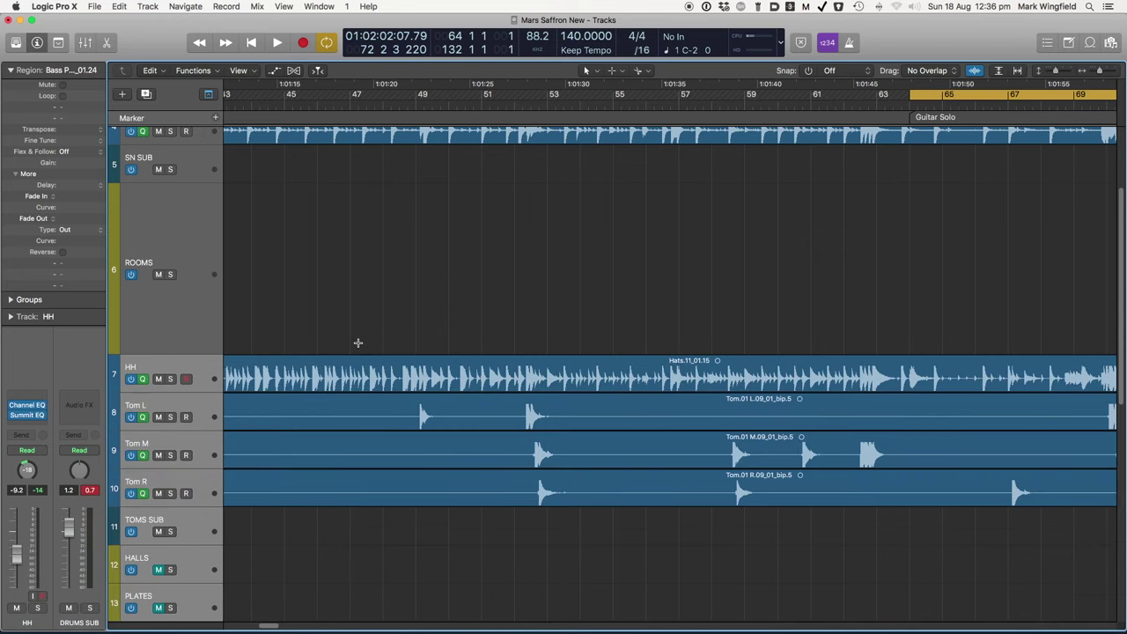
scroll(365, 331, "up", 5)
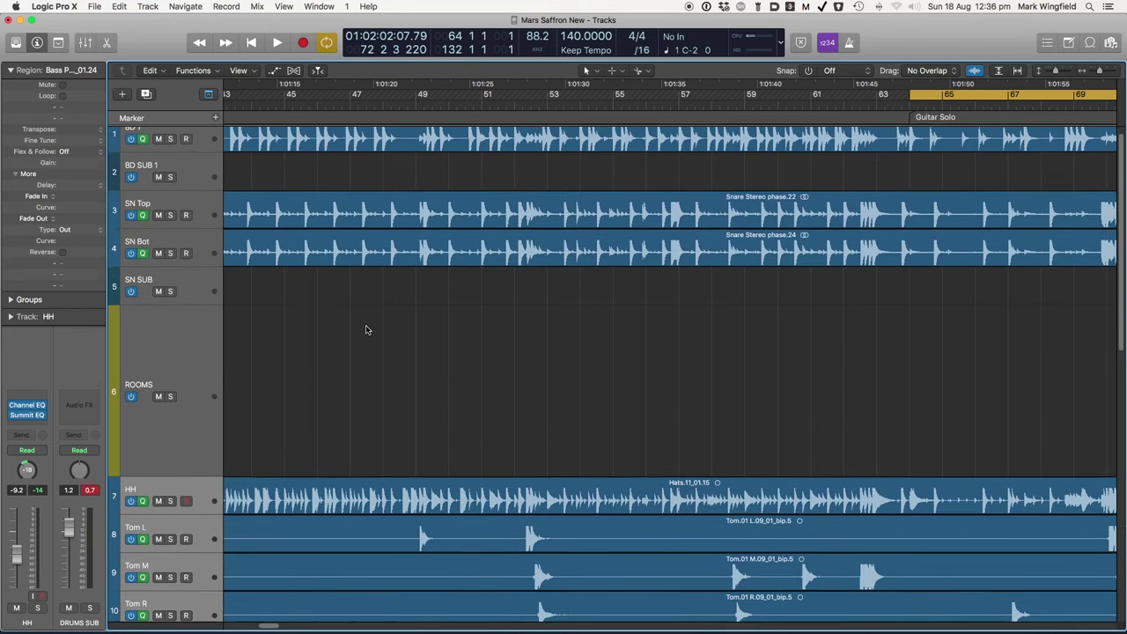
scroll(368, 330, "down", 1)
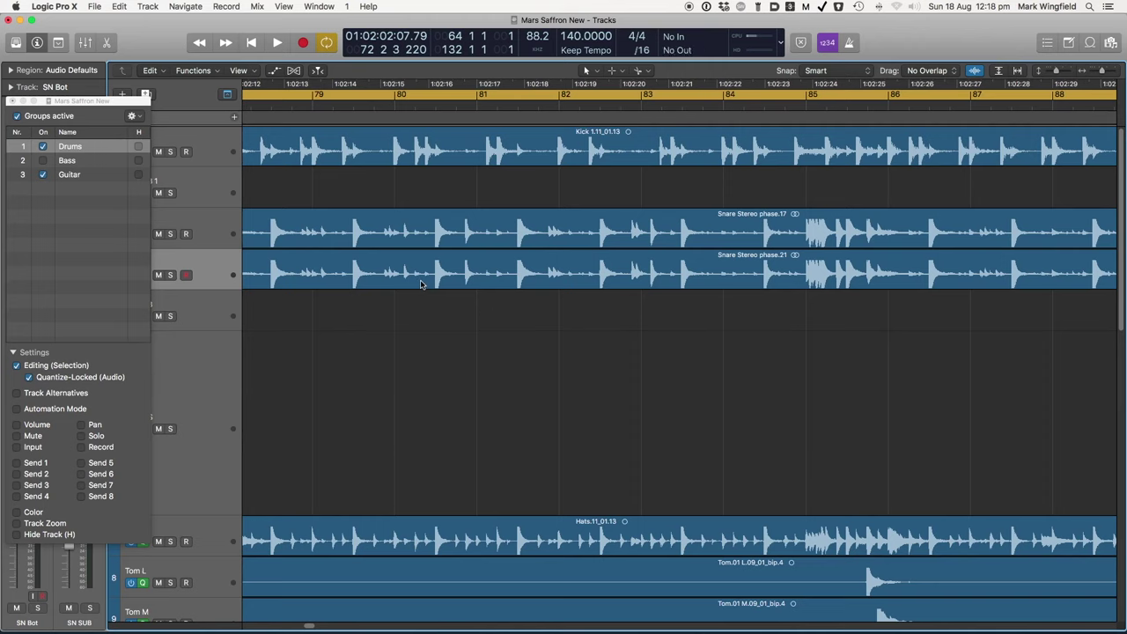
Step: Move the floating Groups window to access the inspector, expand the Region parameters and keep the SN Bot track parameters collapsed
left_click_drag(112, 102, 365, 126)
left_click(10, 88)
left_click(10, 70)
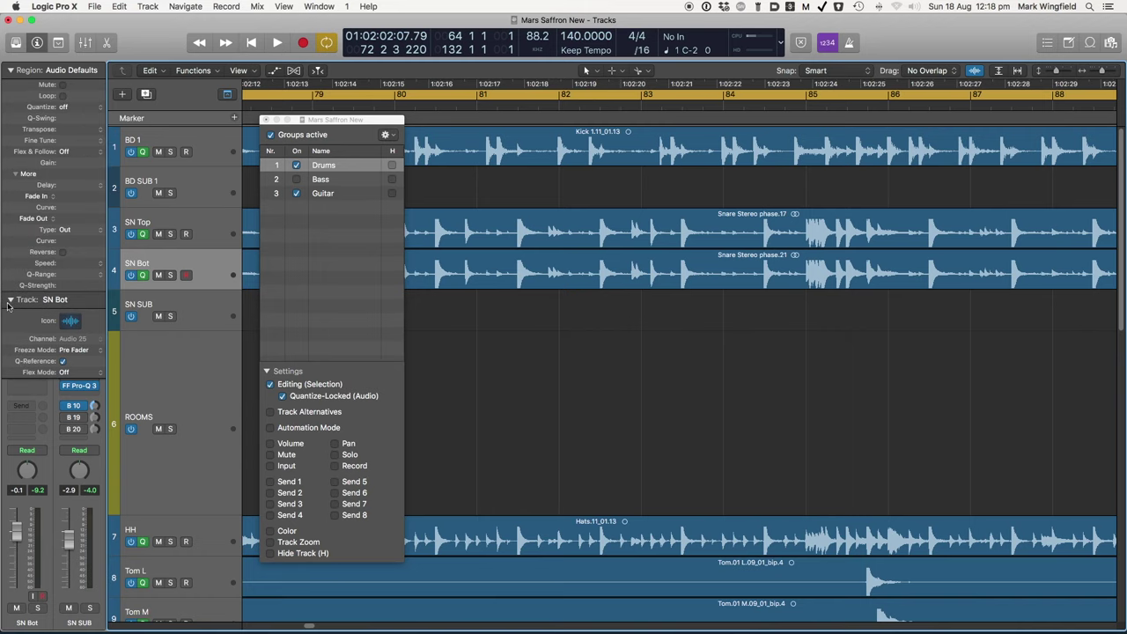
left_click(10, 301)
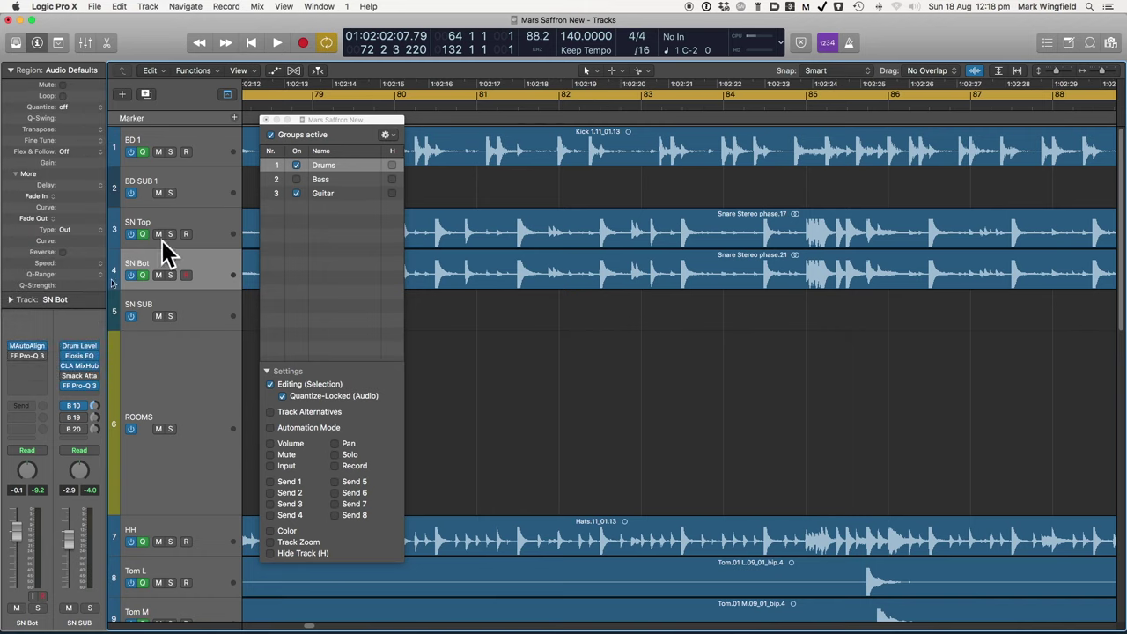
left_click_drag(365, 124, 121, 117)
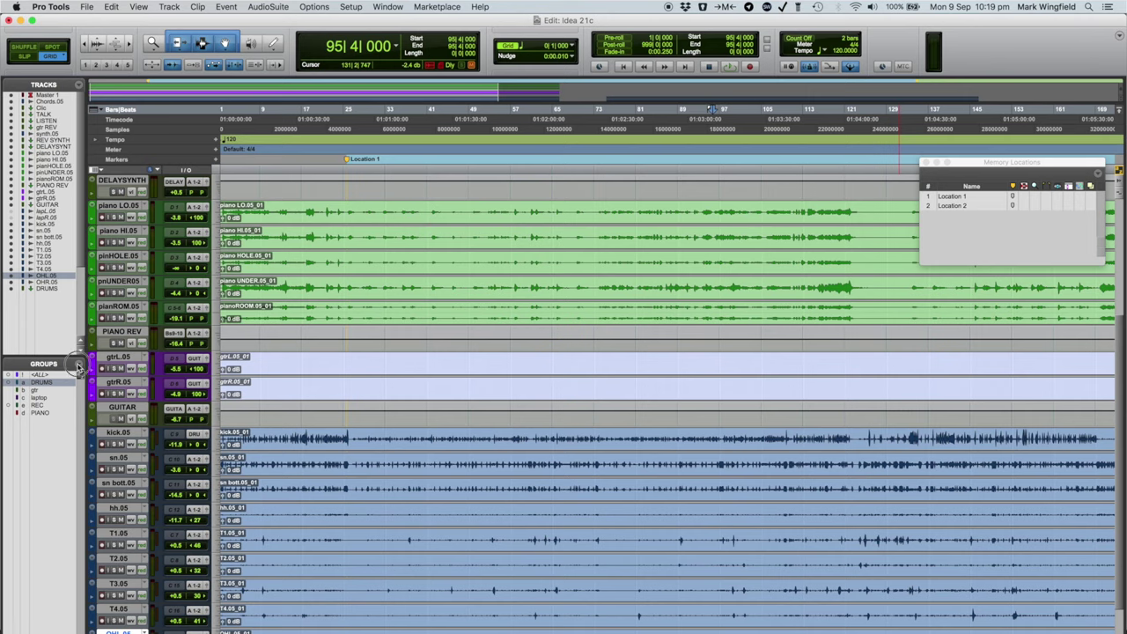
Step: In Pro Tools, open the Modify Groups settings for the DRUMS group and show its attributes
left_click(78, 366)
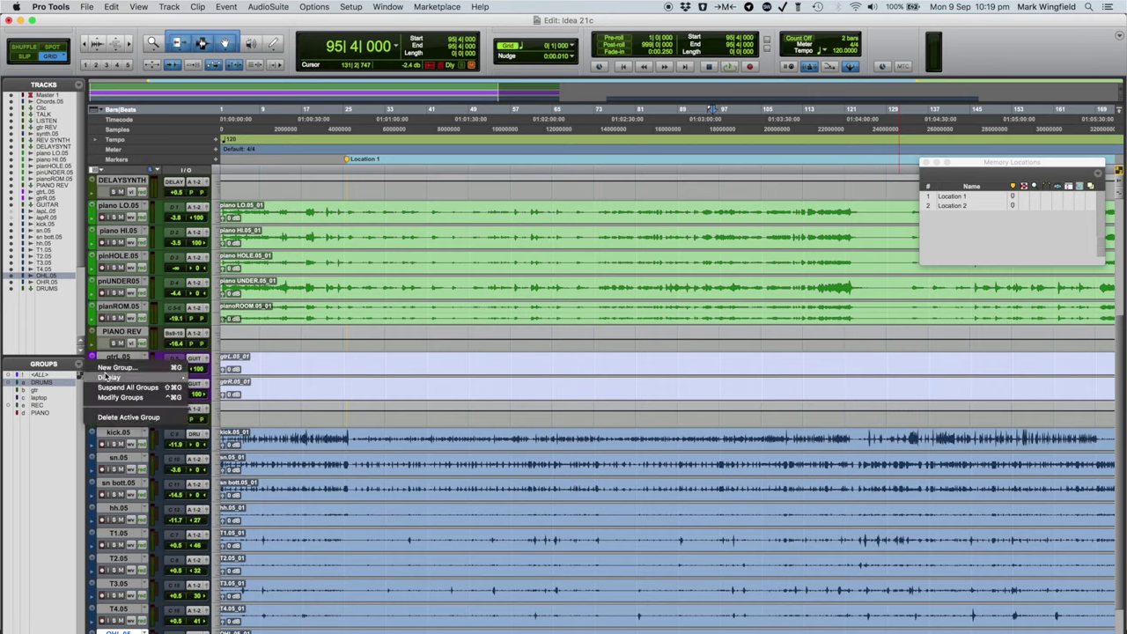
left_click(119, 399)
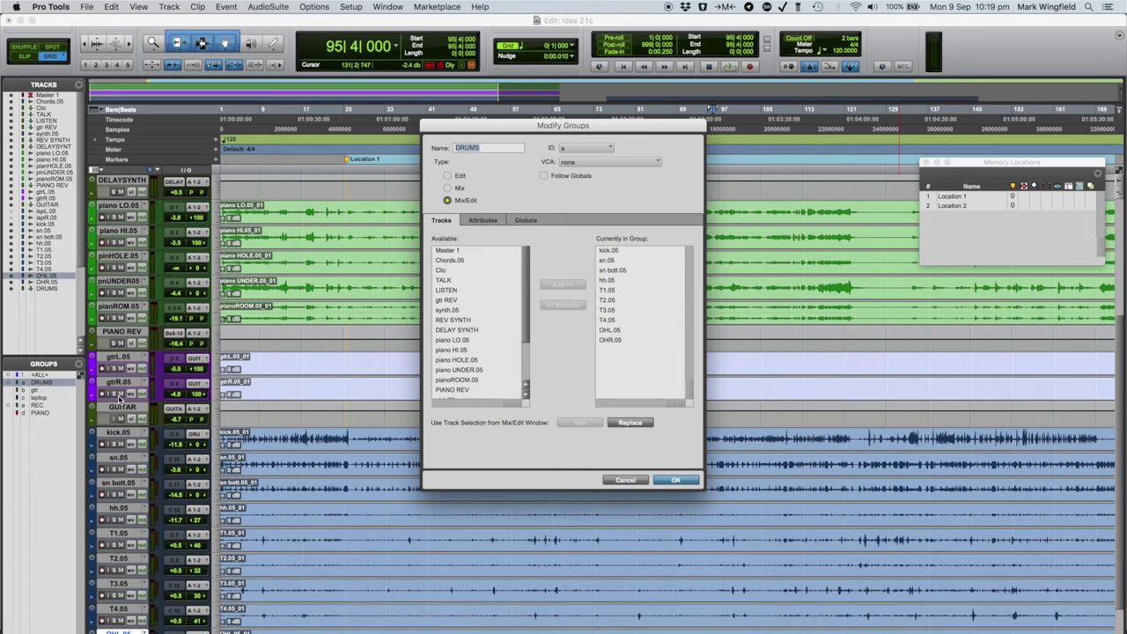
left_click(482, 220)
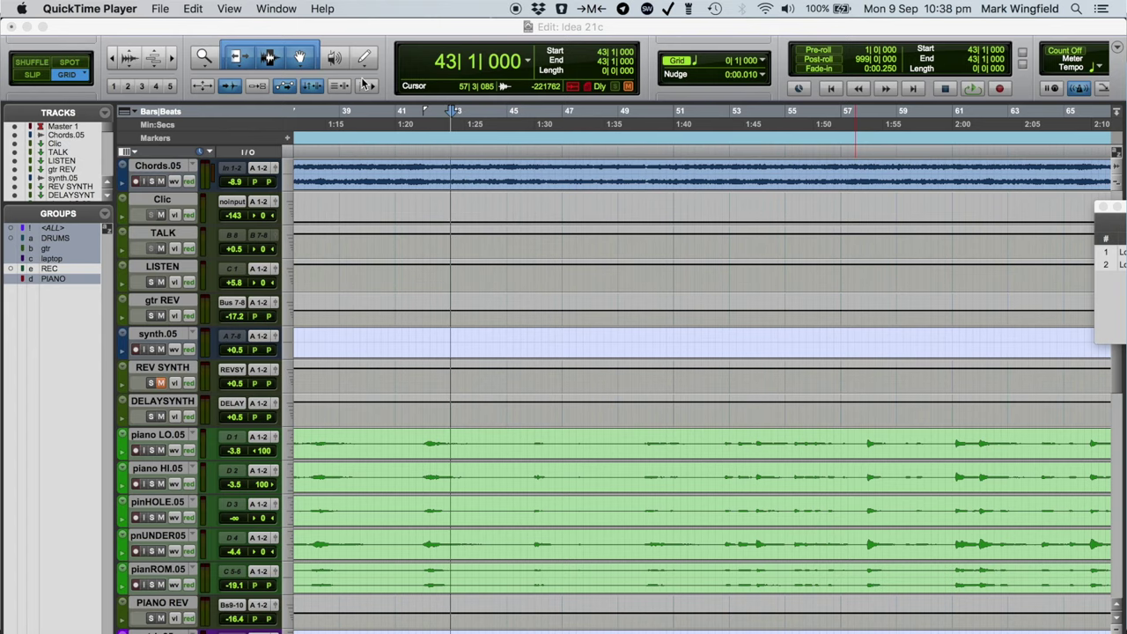
Step: Switch to Pro Tools and repeatedly play and stop from bar 43 with Insertion Follows Playback off
left_click(368, 86)
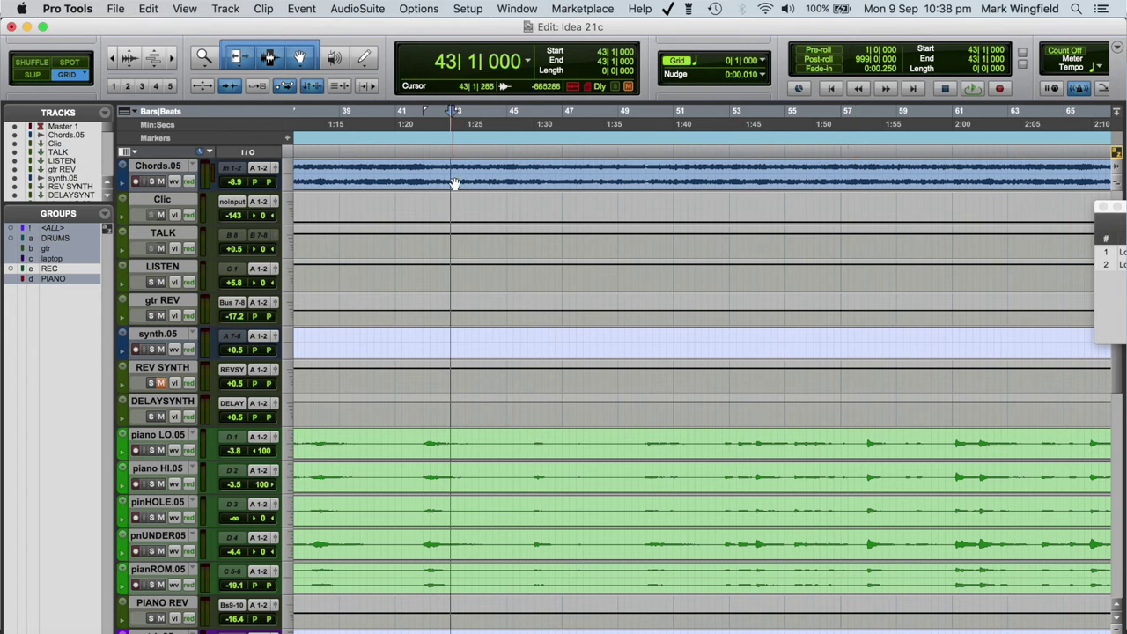
key("space")
key("space")
key("space")
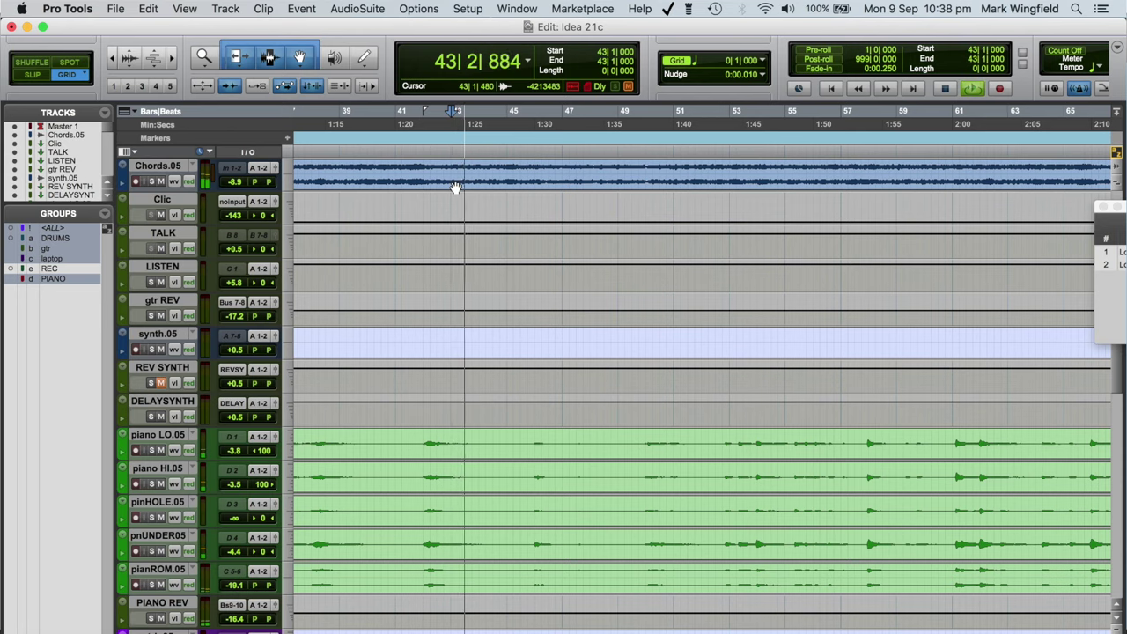
key("space")
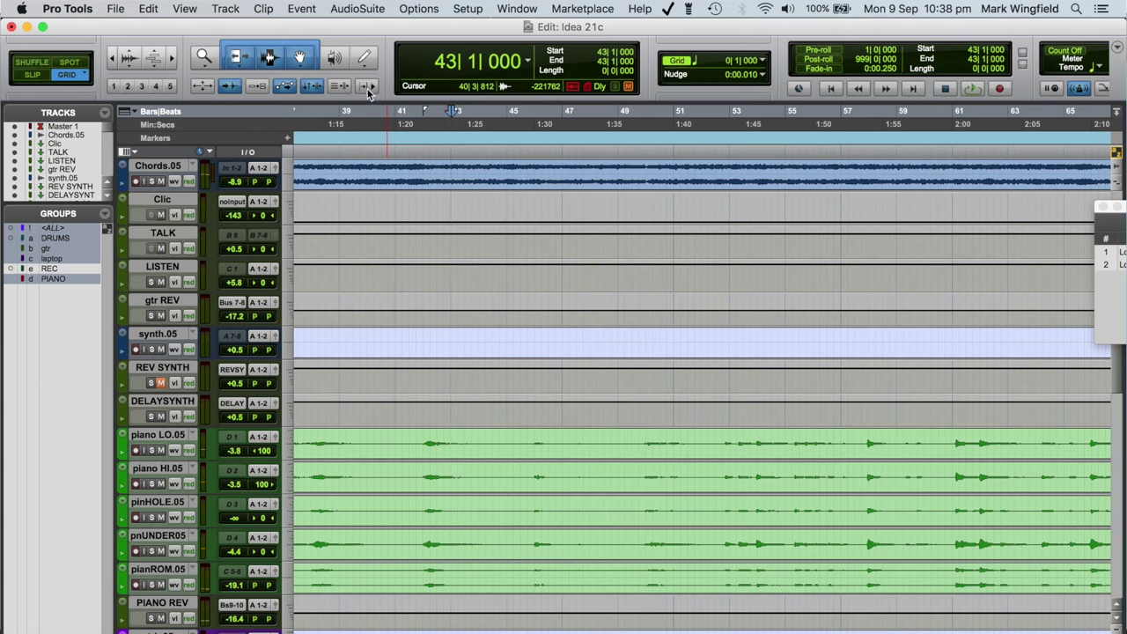
Step: Turn on Insertion Follows Playback, and start and stop playback several times so that it resumes from each stopping point
left_click(368, 86)
key("space")
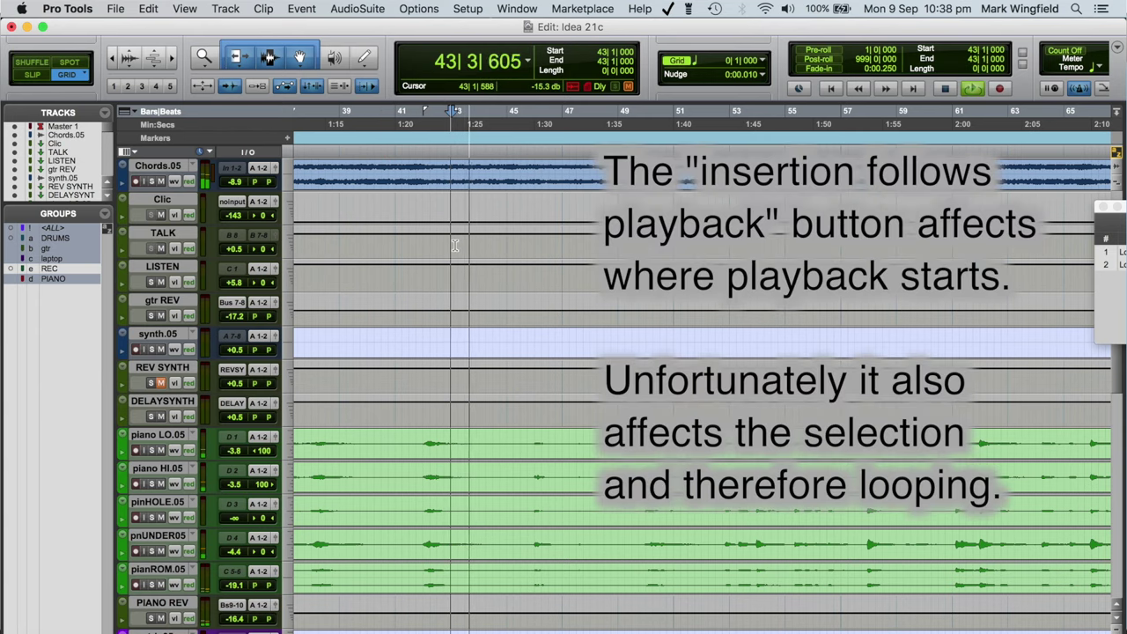
key("space")
key("space")
key("space")
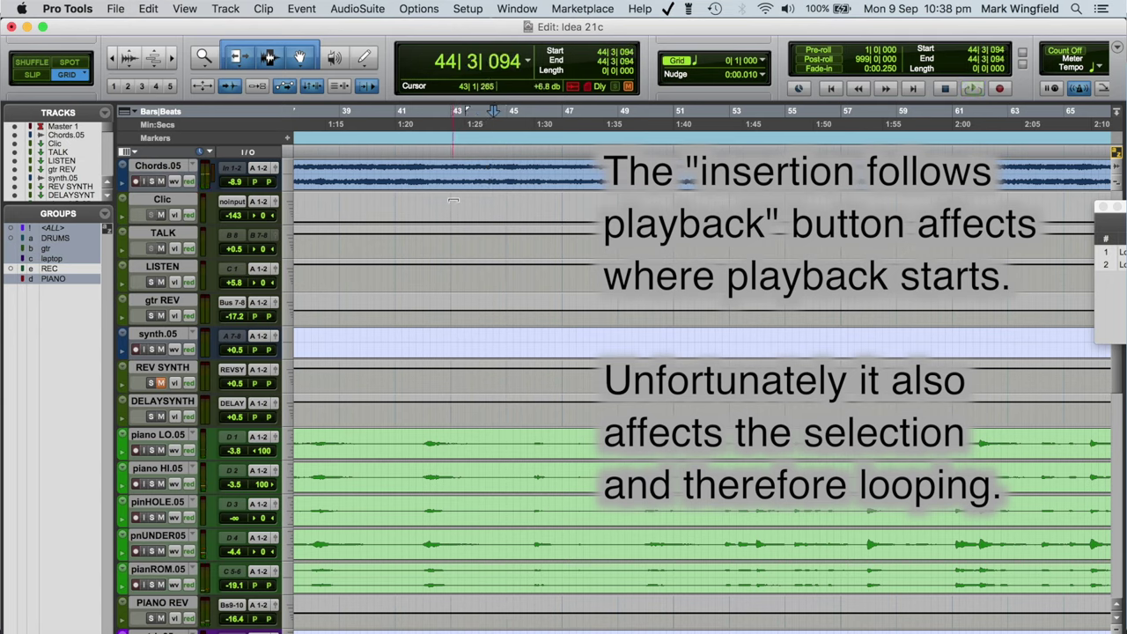
Step: Select from 43|1|000 to 44|3|000 across the tracks, play the selection as a loop and stop playback
left_click_drag(451, 172, 489, 174)
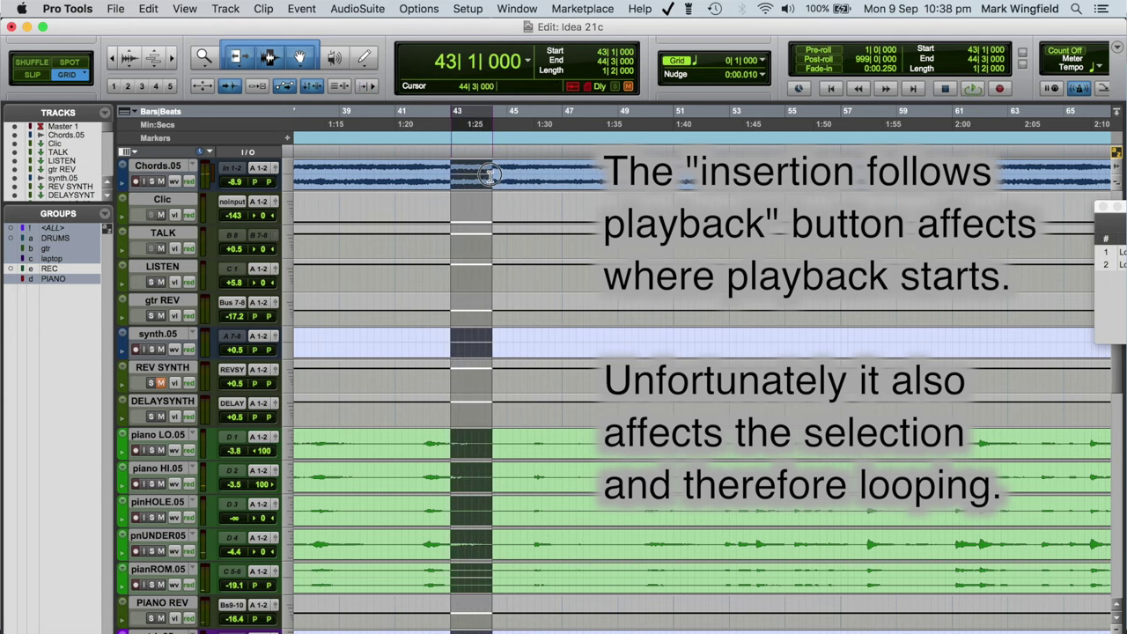
key("space")
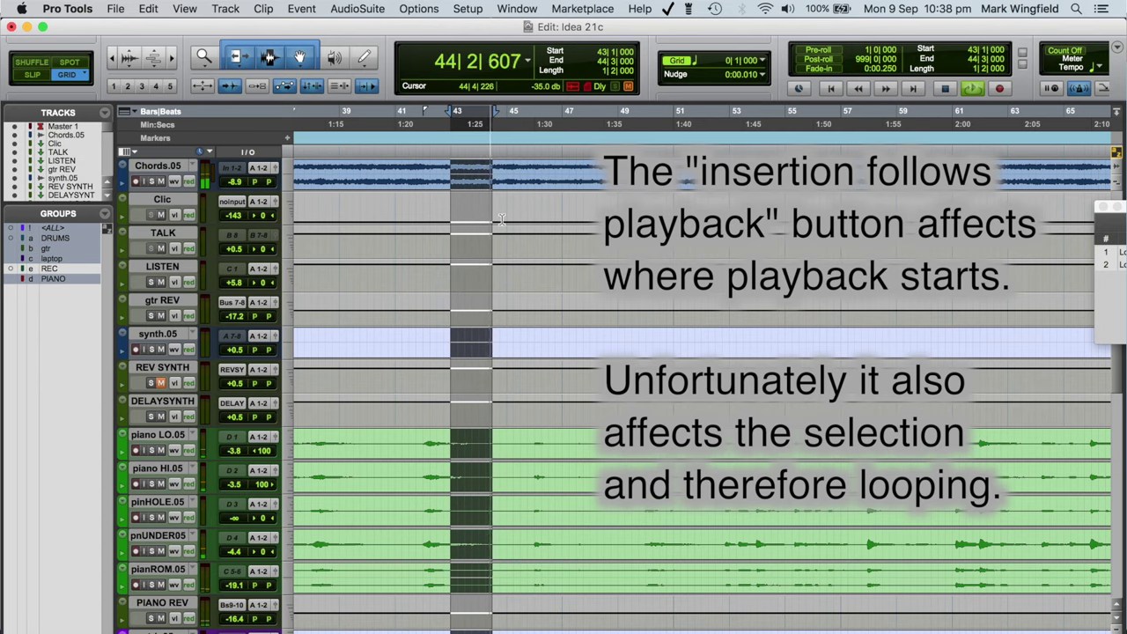
key("space")
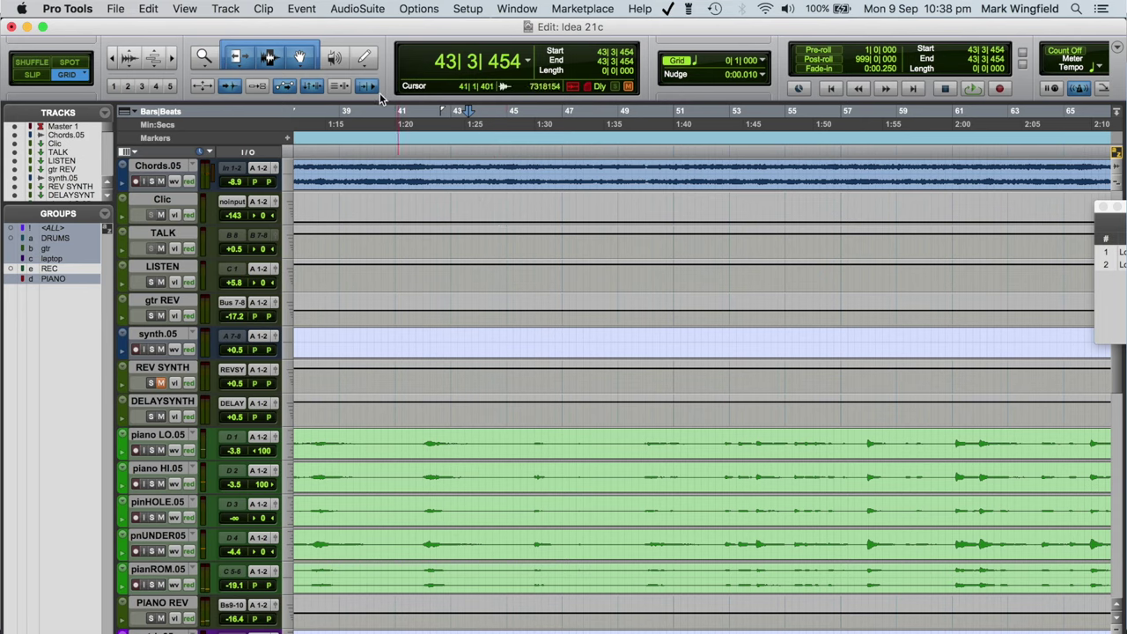
Step: Select from 43|3|000 to 44|3|000 across the tracks, and start and stop looped playback of that range twice
left_click_drag(470, 169, 490, 157)
key("space")
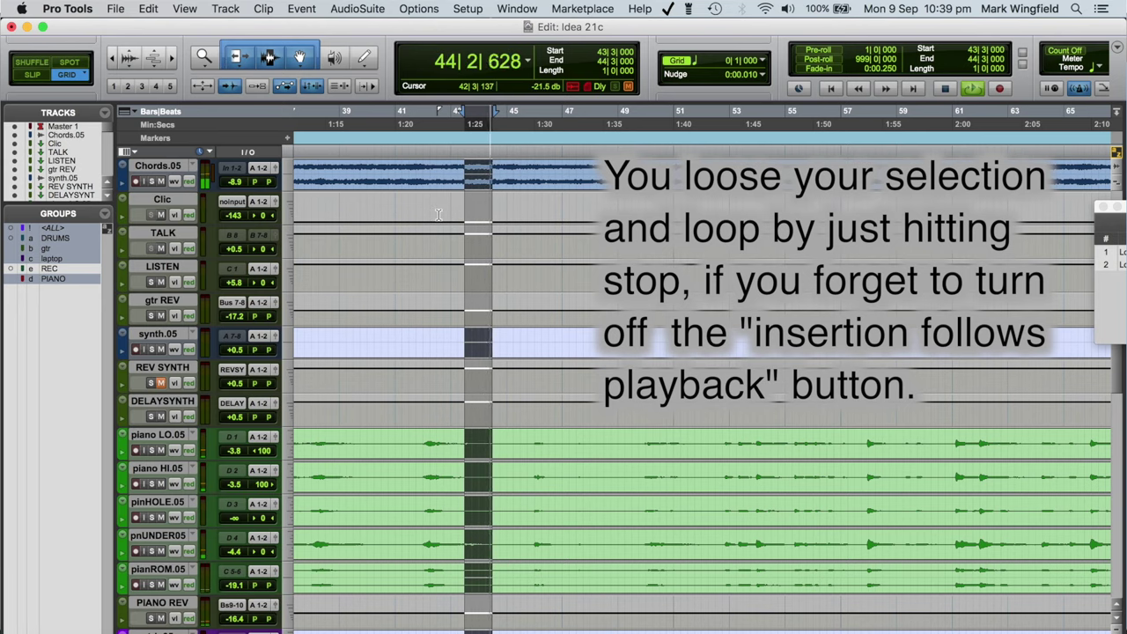
key("space")
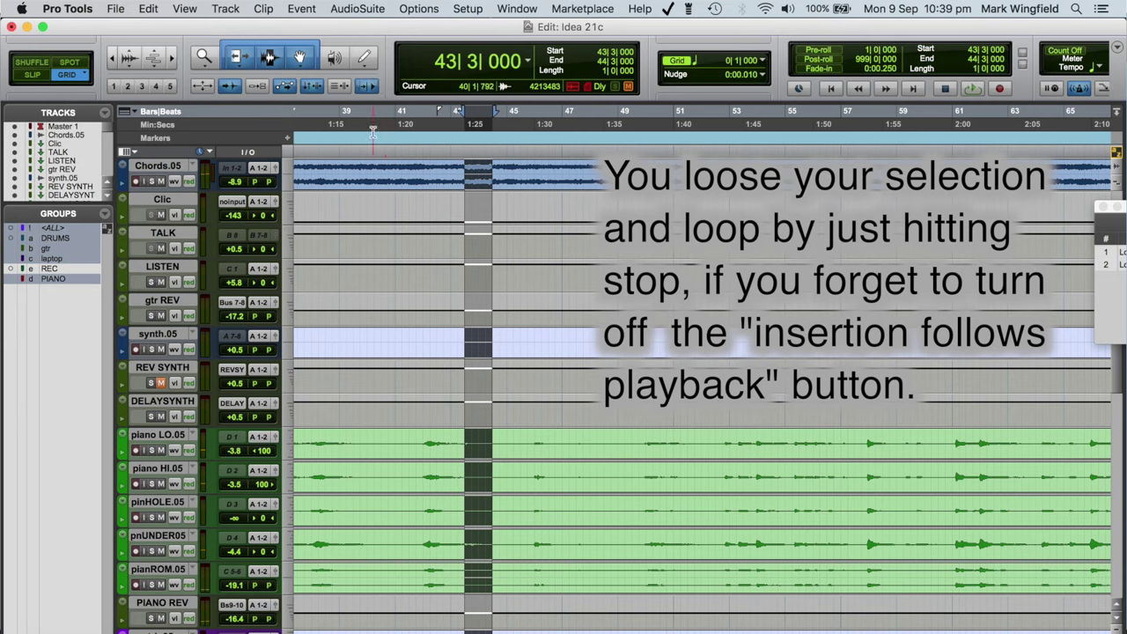
key("space")
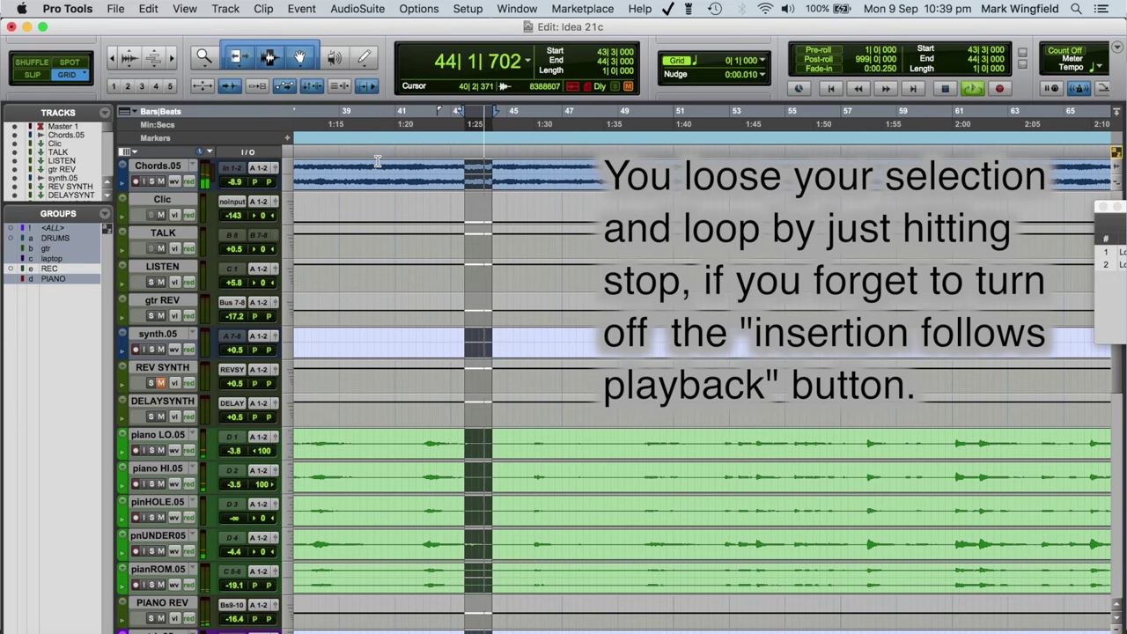
key("space")
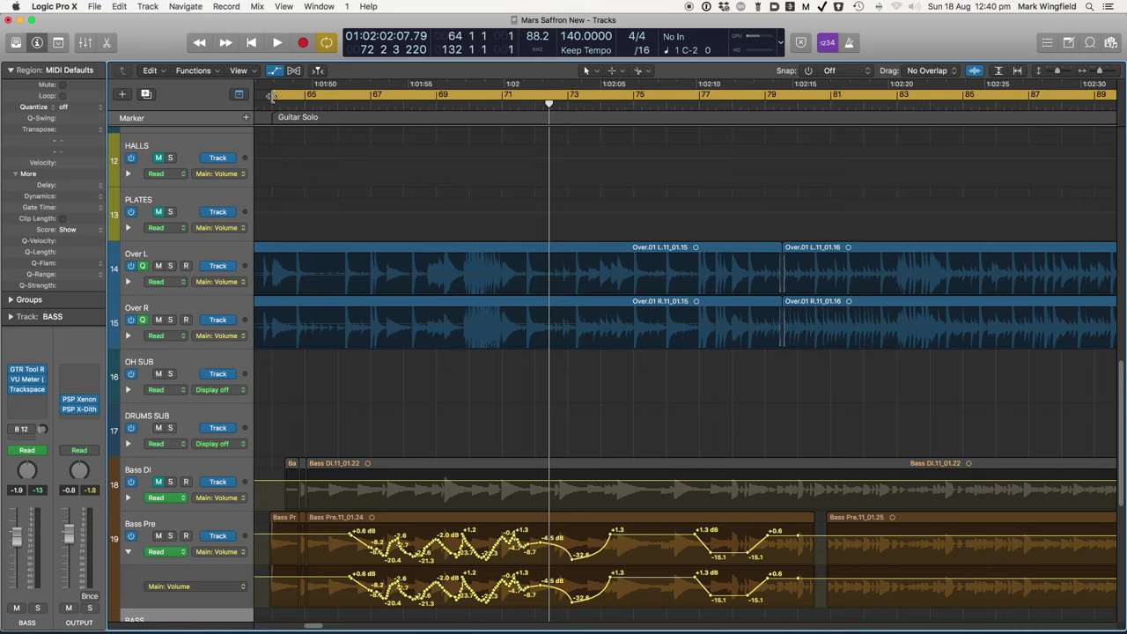
Step: In Logic, set the cycle range to bars 65–70, marquee-select part of the Over L and Over R regions, and move the playhead to bar 71
left_click_drag(310, 95, 485, 97)
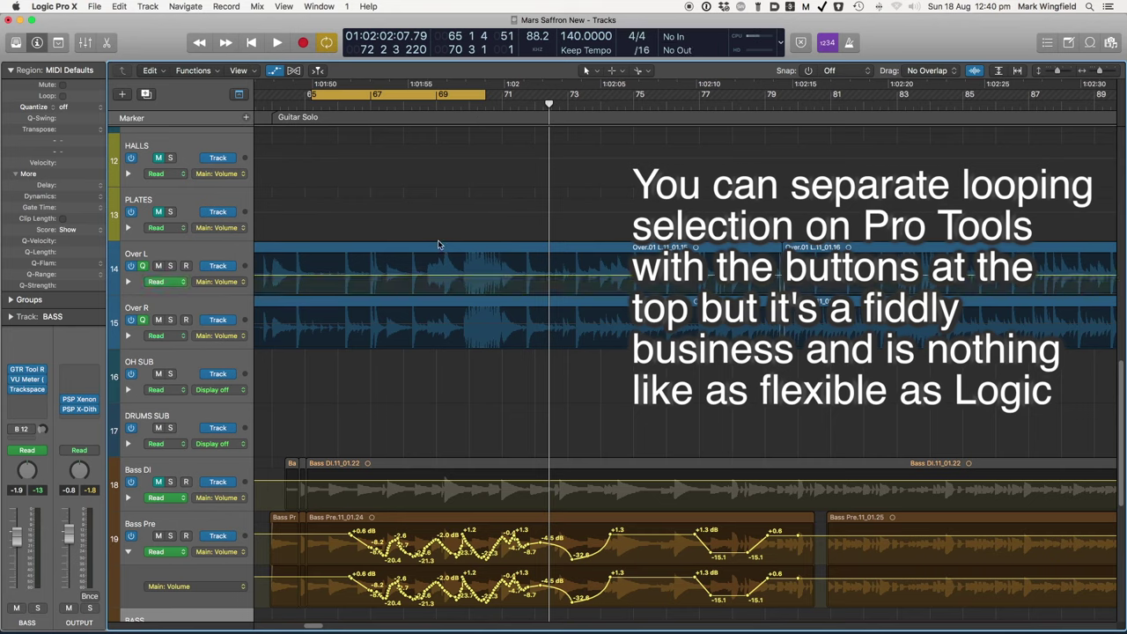
left_click_drag(430, 218, 571, 362)
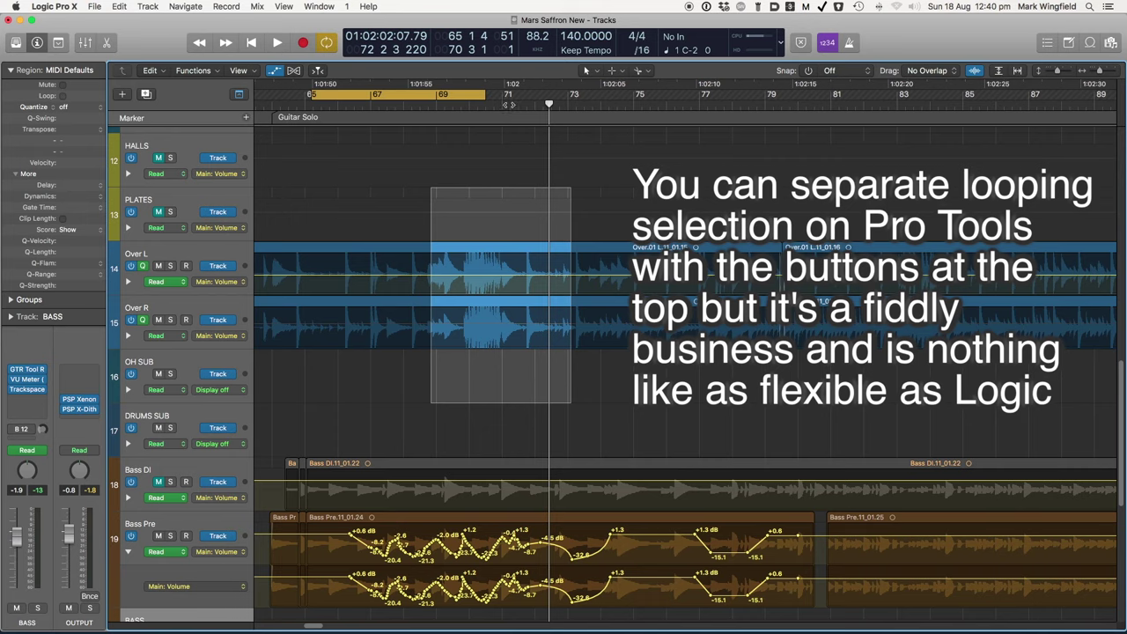
left_click(505, 107)
left_click(423, 161)
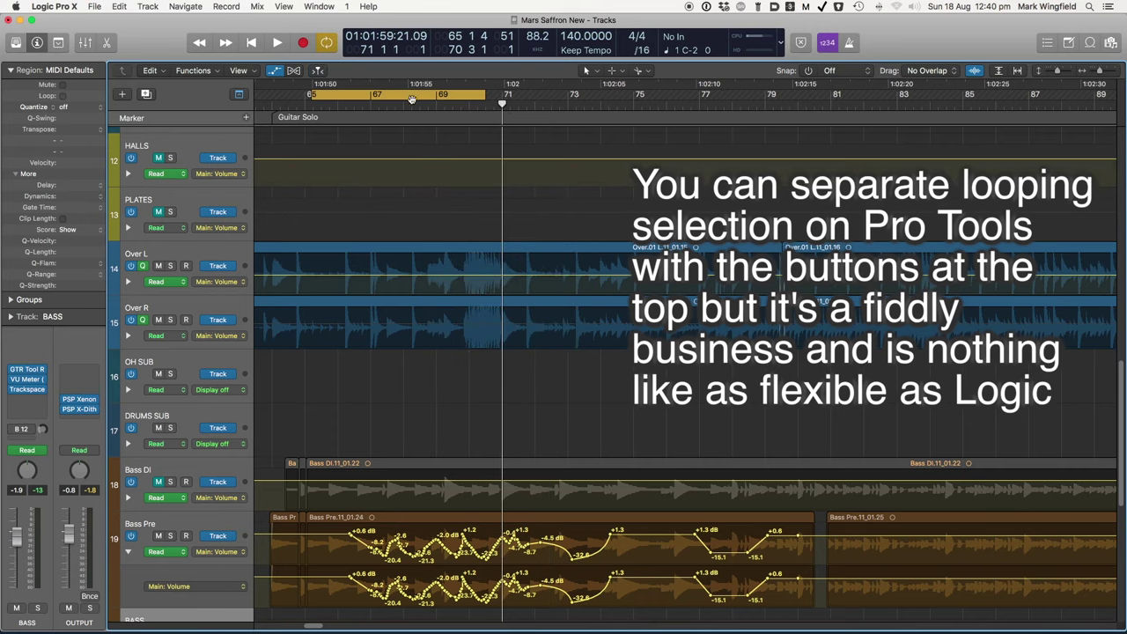
Step: Stretch the cycle range to run from just before bar 65 to late in bar 78, and move the Guitar Solo marker's start to bar 65
left_click_drag(485, 96, 766, 97)
mouse_move(655, 95)
left_mouse_down()
mouse_move(695, 94)
mouse_move(646, 93)
left_mouse_up()
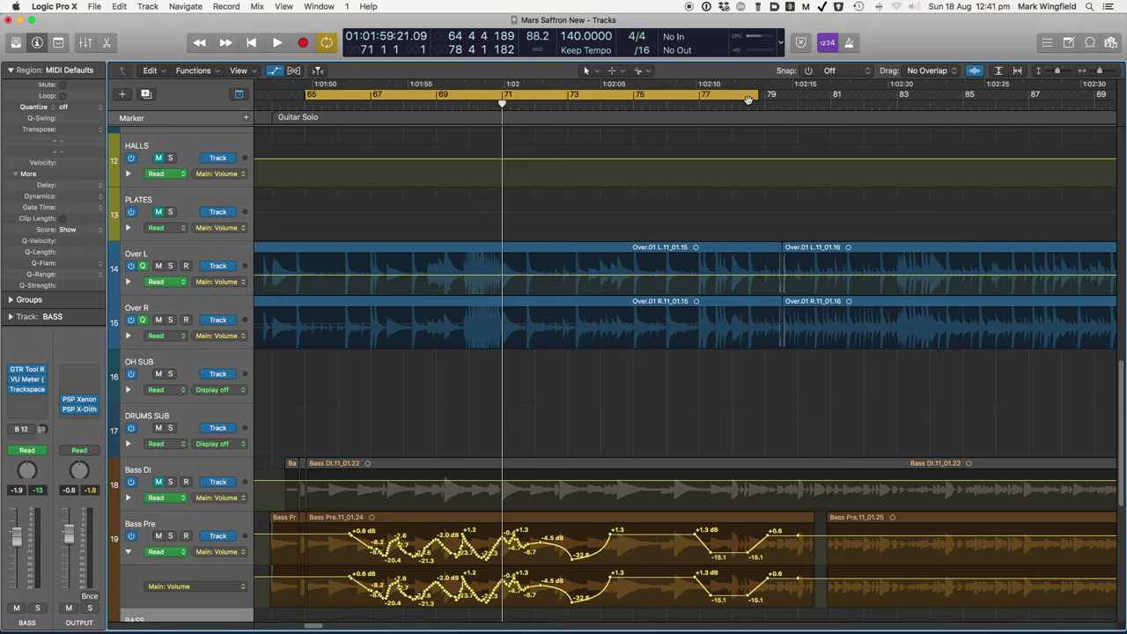
mouse_move(291, 124)
left_mouse_down()
mouse_move(393, 118)
mouse_move(317, 118)
left_mouse_up()
Step: Create a skip cycle area from bar 78 to bar 85 and play from bar 77 to jump over it
left_click_drag(759, 97, 976, 95)
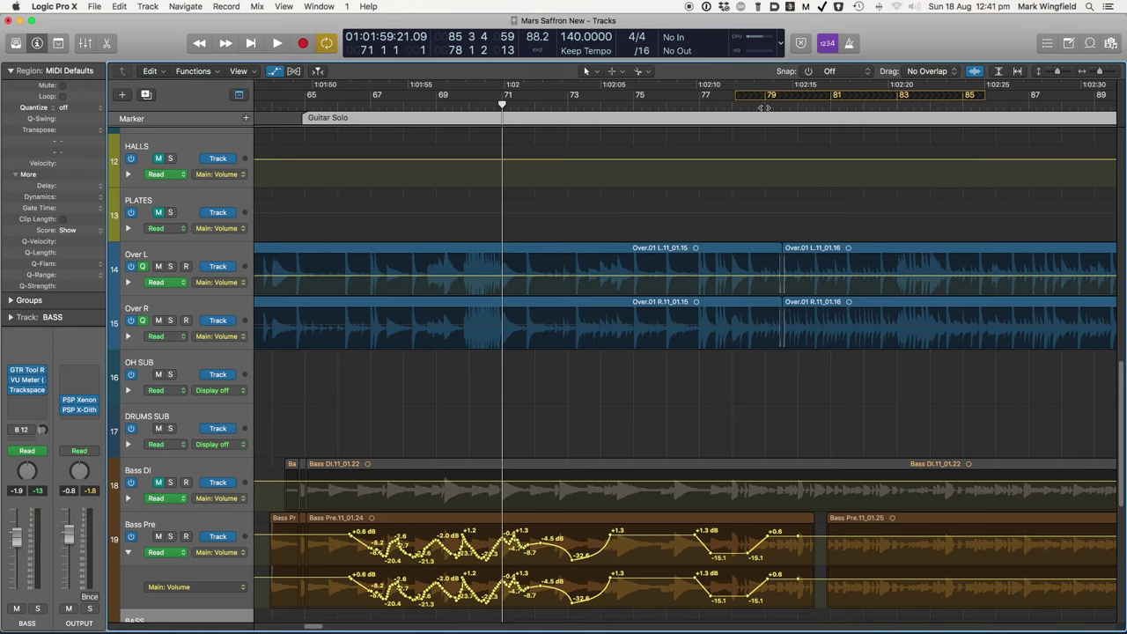
left_click(710, 104)
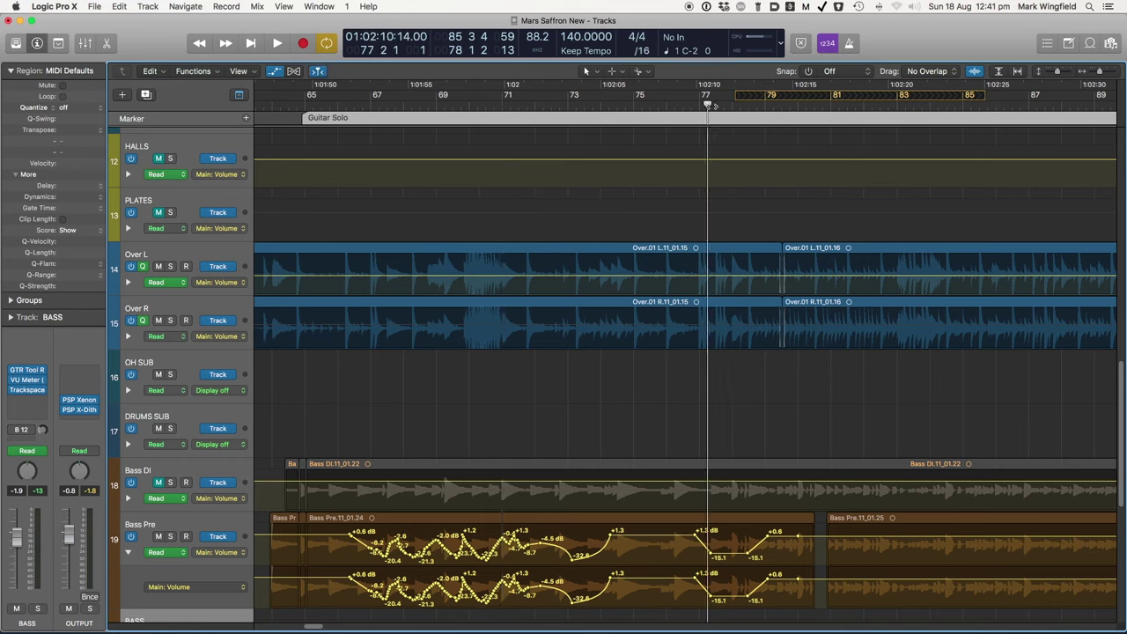
key("space")
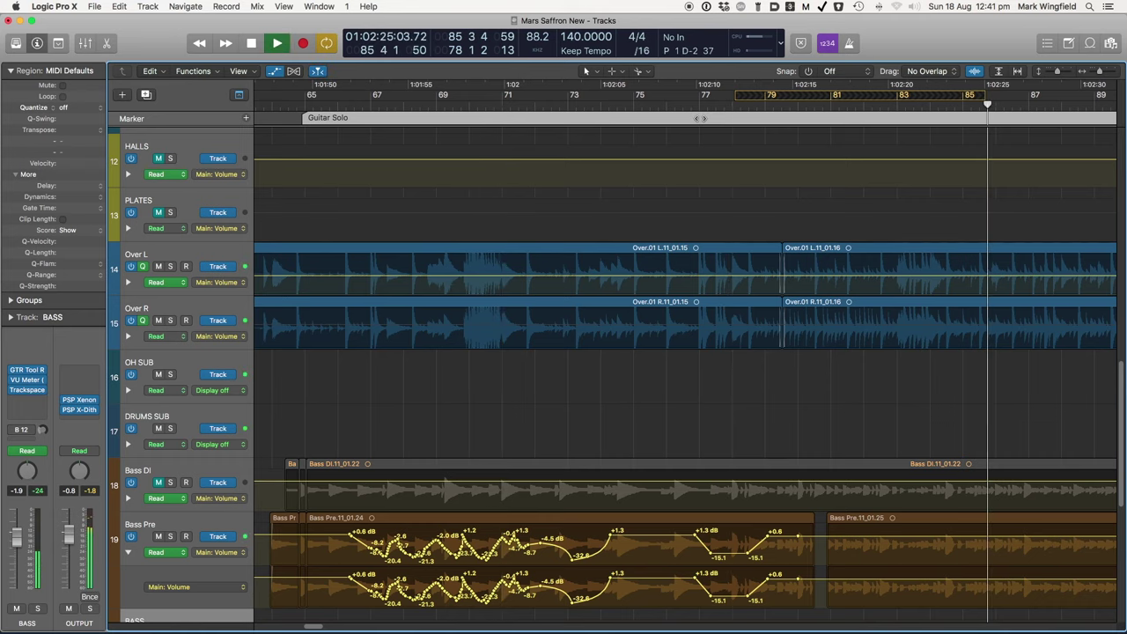
key("space")
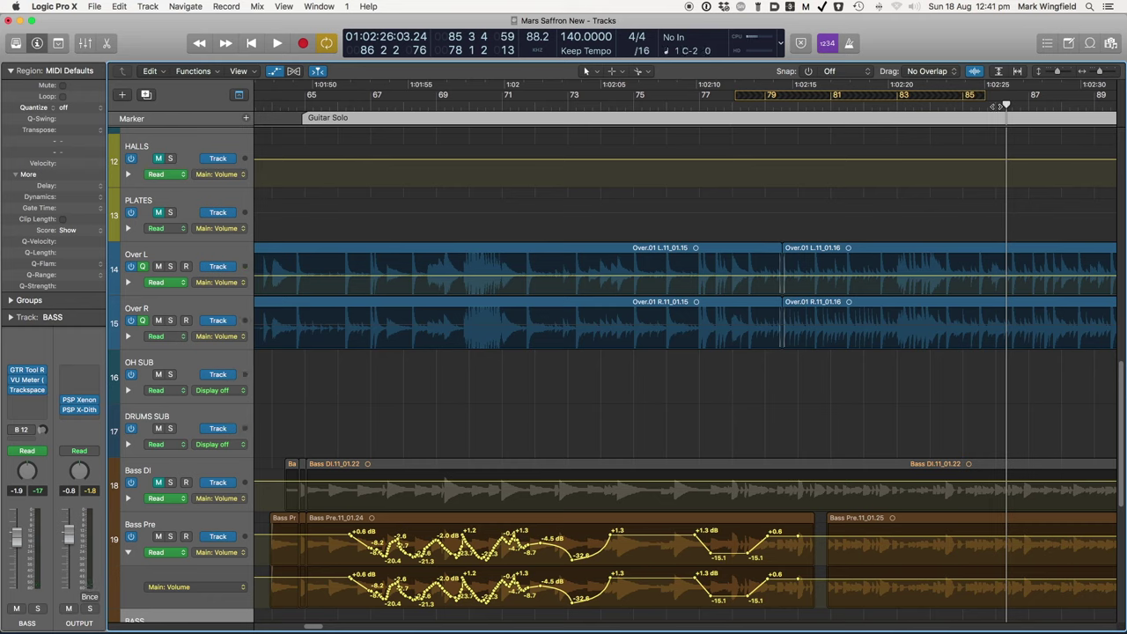
Step: Replace the skip cycle with a normal cycle range from late in bar 69 to late in bar 75, and hide the track automation
left_click_drag(983, 100, 694, 100)
left_click_drag(429, 100, 629, 94)
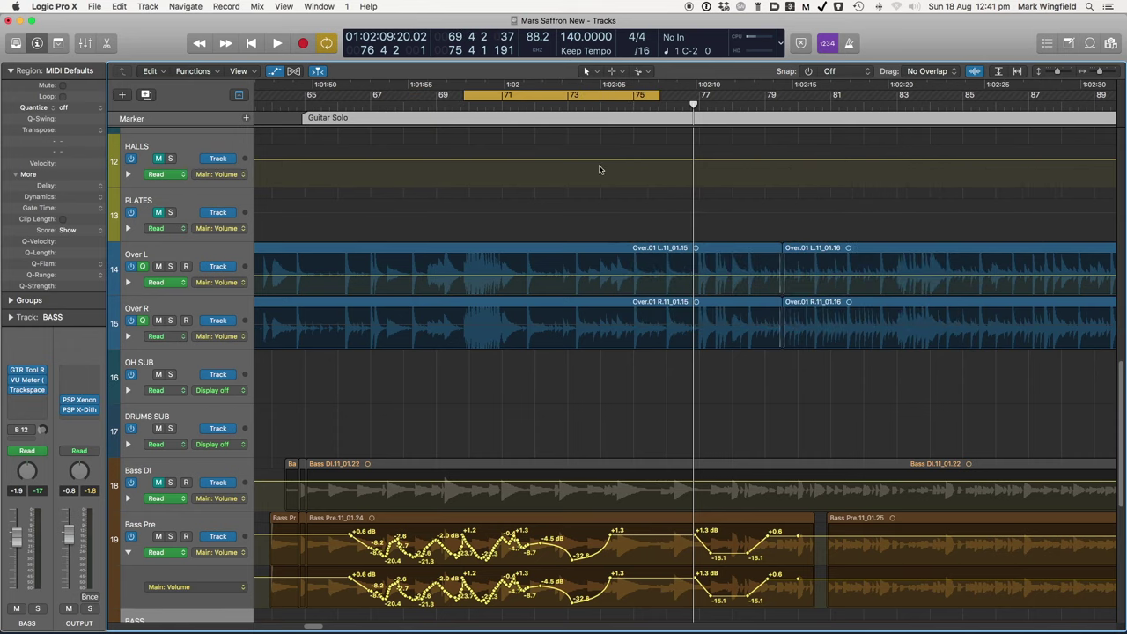
key("a")
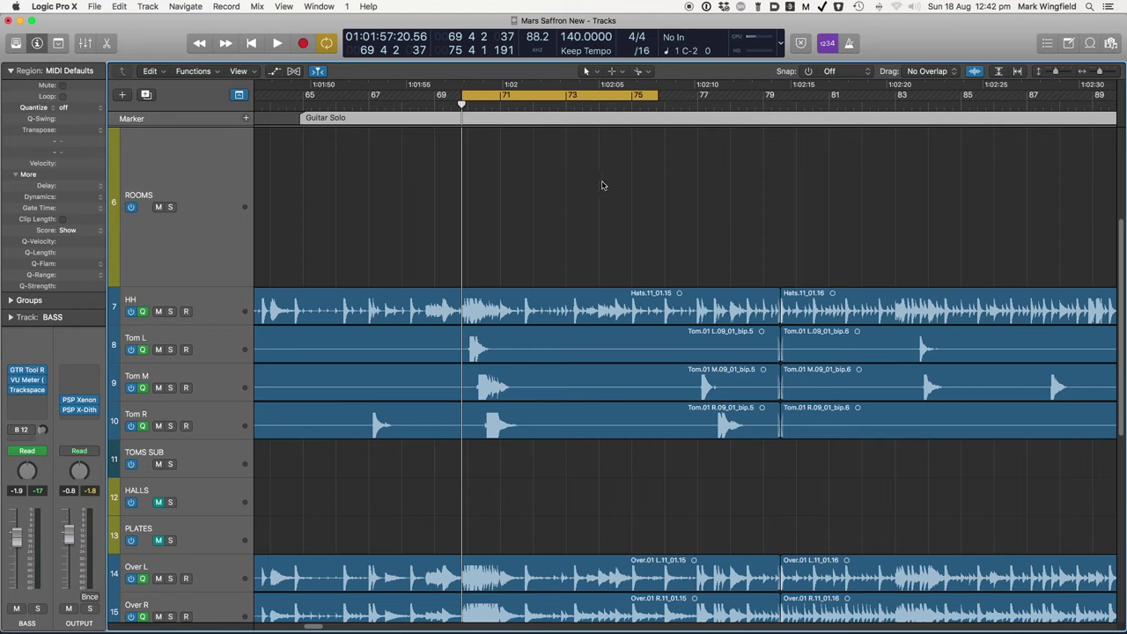
Step: Open the Mixer and examine the inserts, sends and bus routing from the drum channel strips across to the guitar strips
key("super+2")
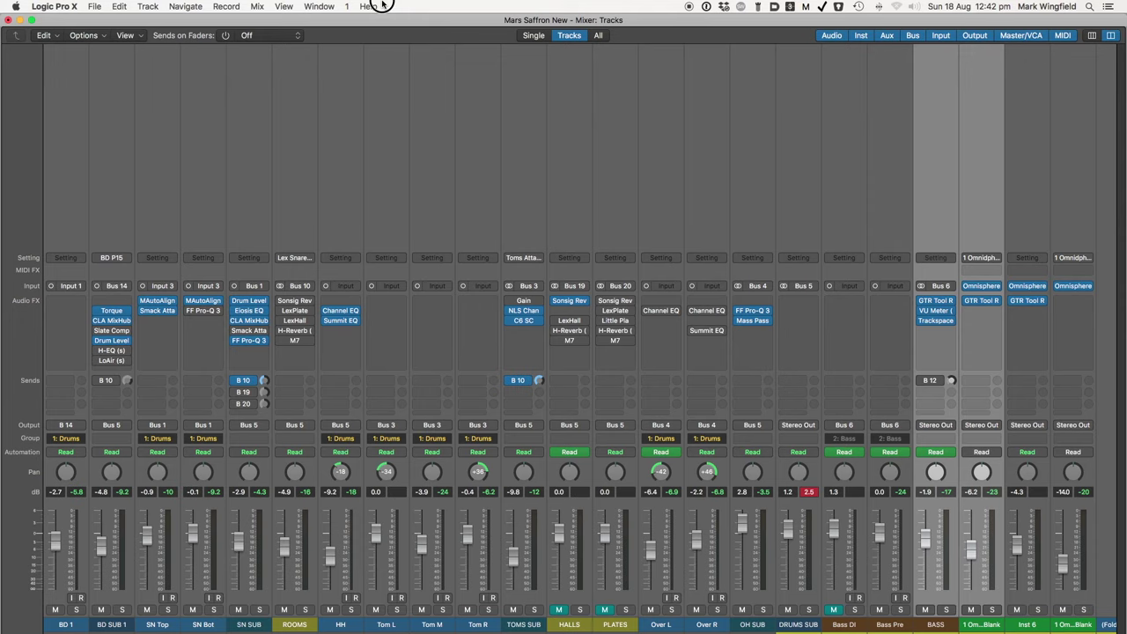
scroll(264, 361, "down", 1)
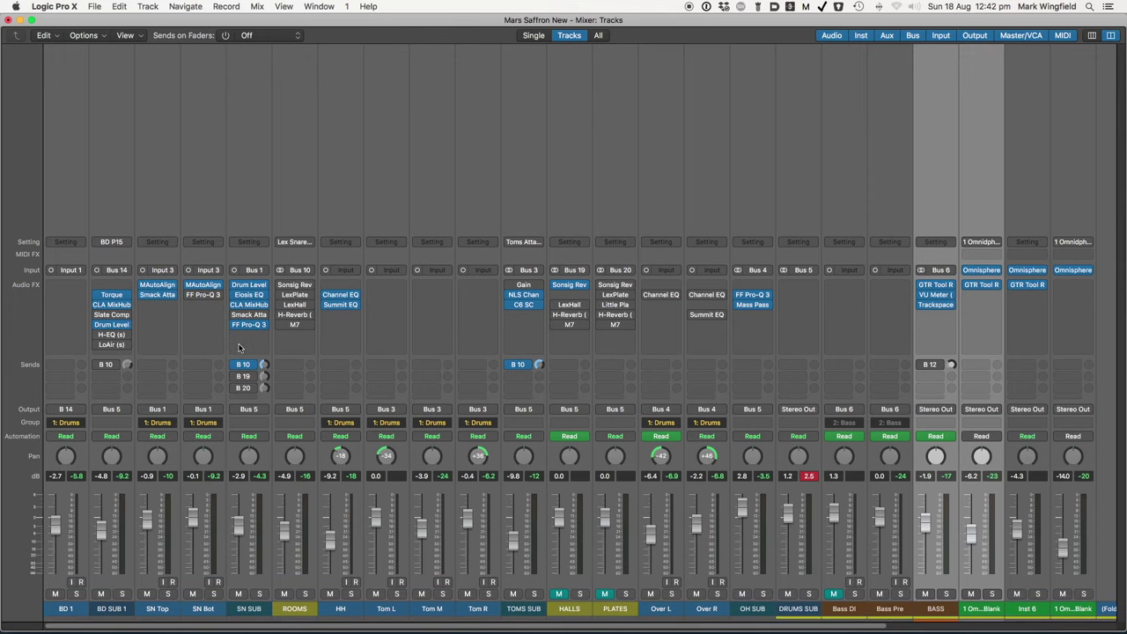
scroll(239, 347, "right", 3)
scroll(238, 347, "left", 3)
mouse_move(553, 328)
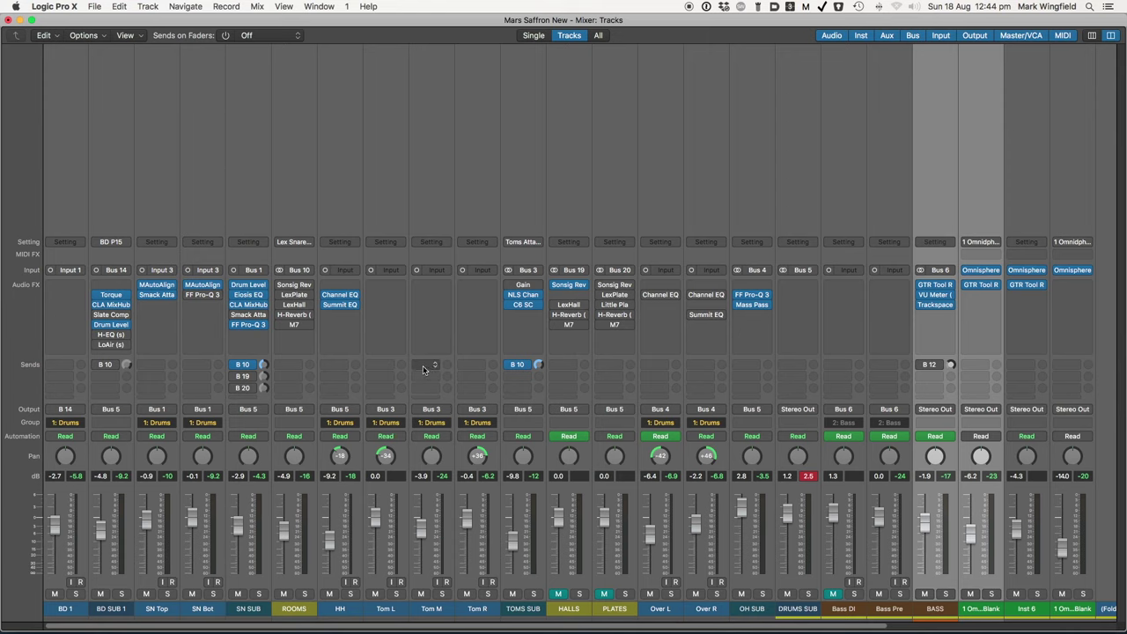
scroll(427, 362, "right", 3)
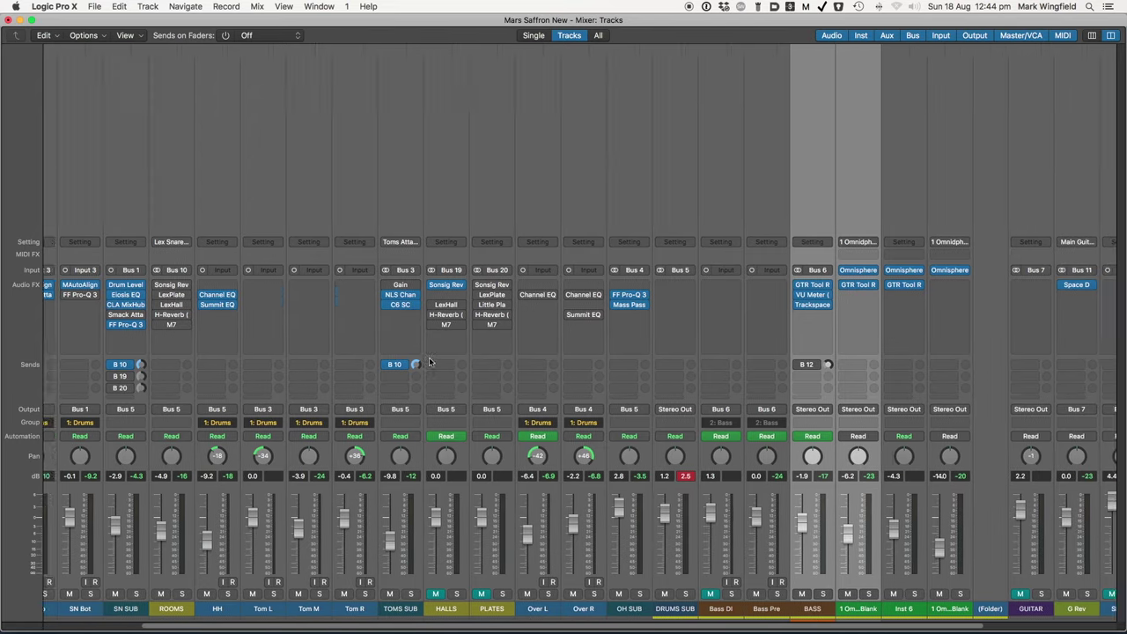
scroll(429, 361, "left", 1)
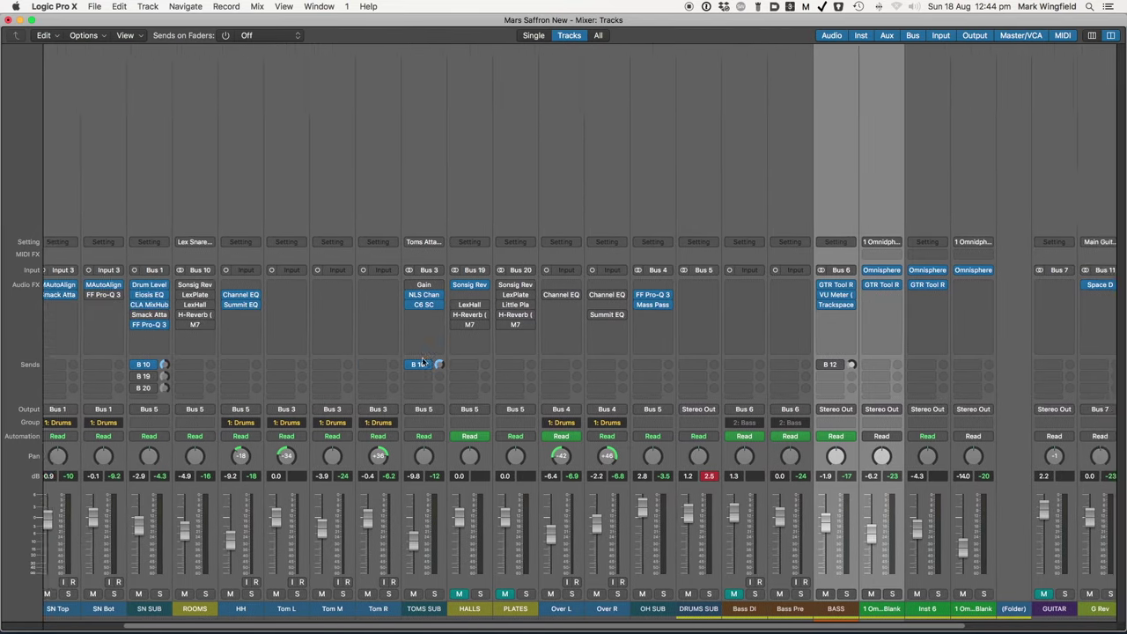
scroll(423, 363, "left", 3)
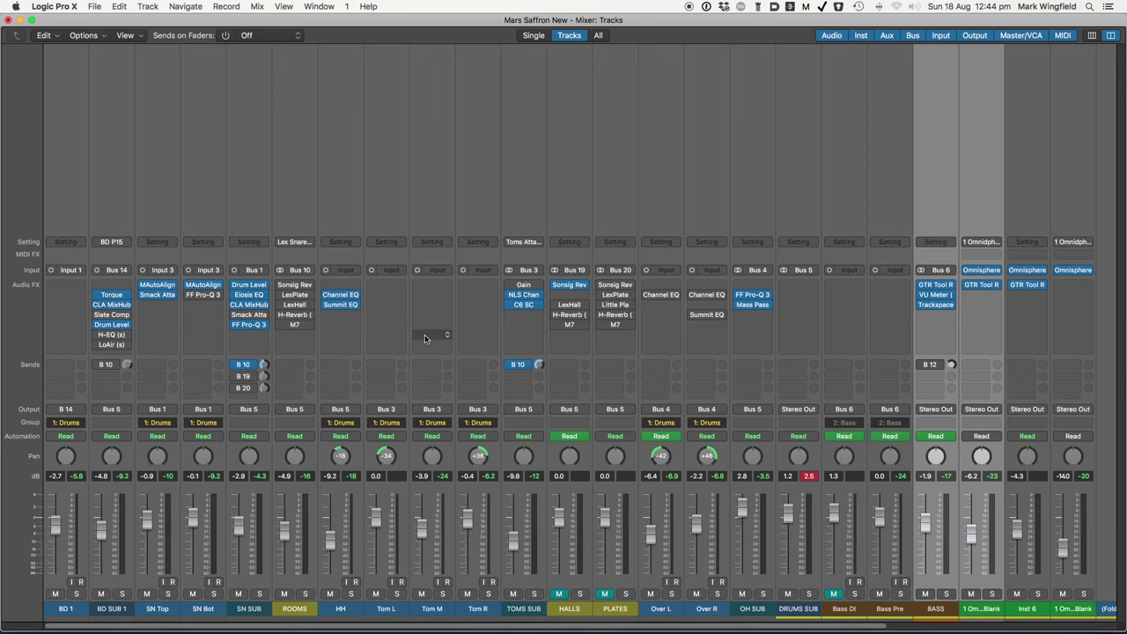
Step: Return to the main arrangement and survey the zoomed-out timeline, including the markers after END Bounce marker and the lower tracks
key("super+2")
scroll(781, 221, "left", 5)
scroll(802, 226, "right", 20)
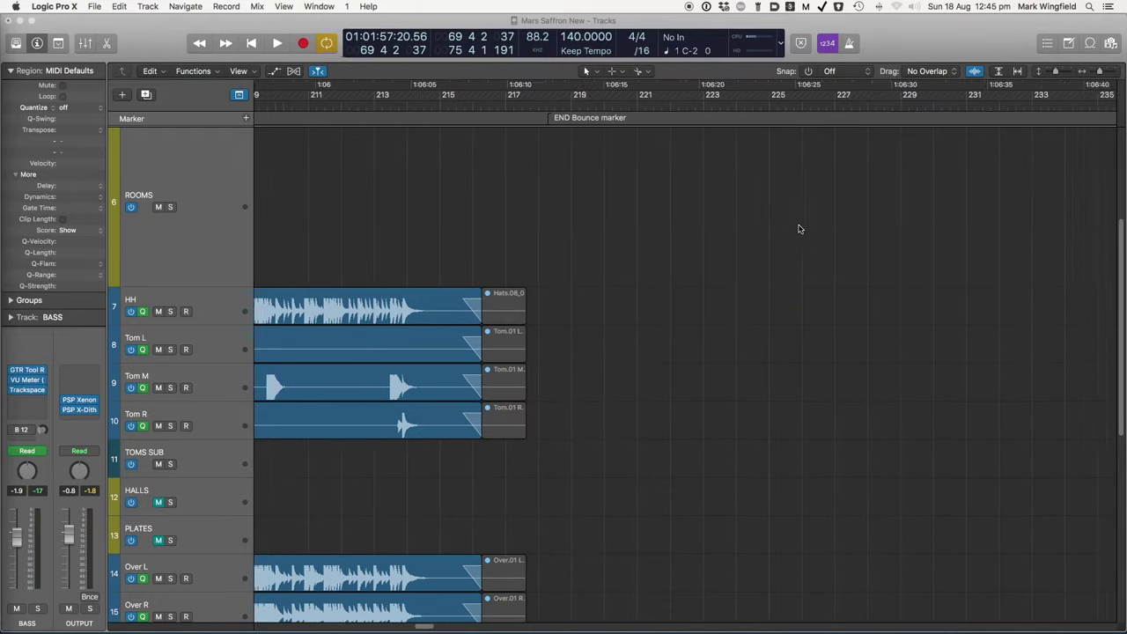
scroll(800, 229, "down", 5)
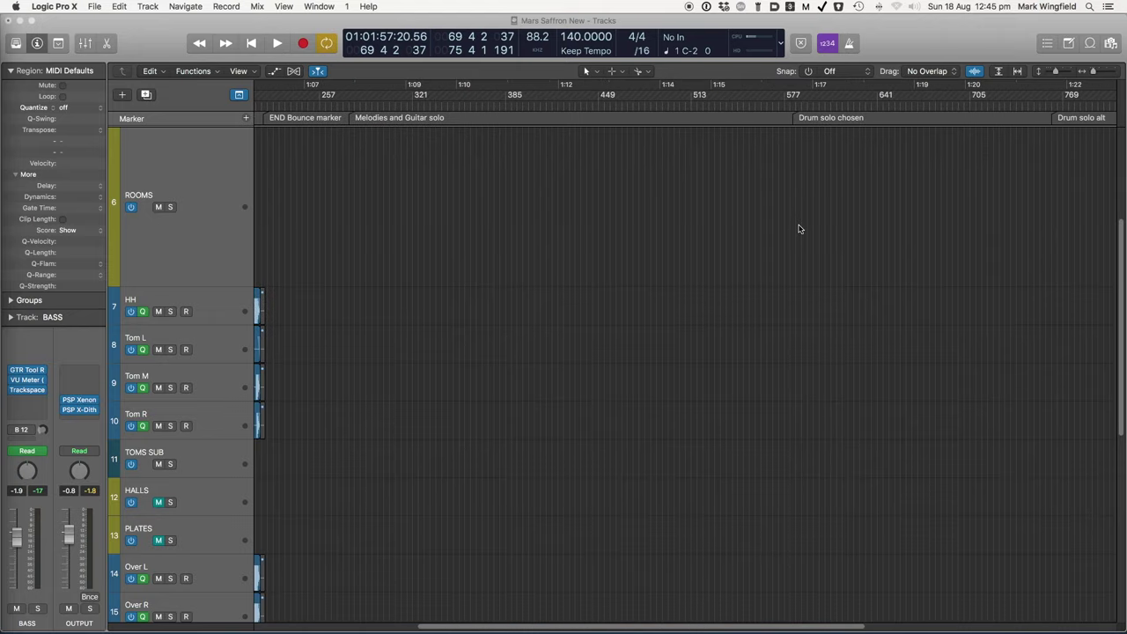
scroll(800, 229, "left", 15)
scroll(775, 282, "down", 5)
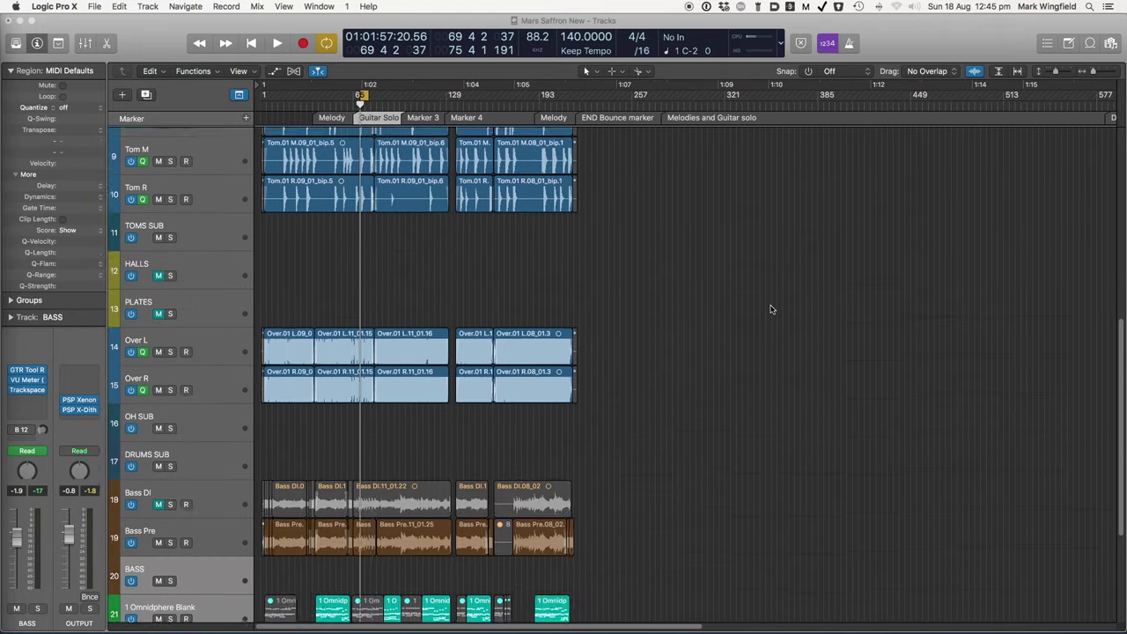
scroll(771, 310, "down", 3)
scroll(771, 308, "right", 10)
scroll(769, 306, "left", 10)
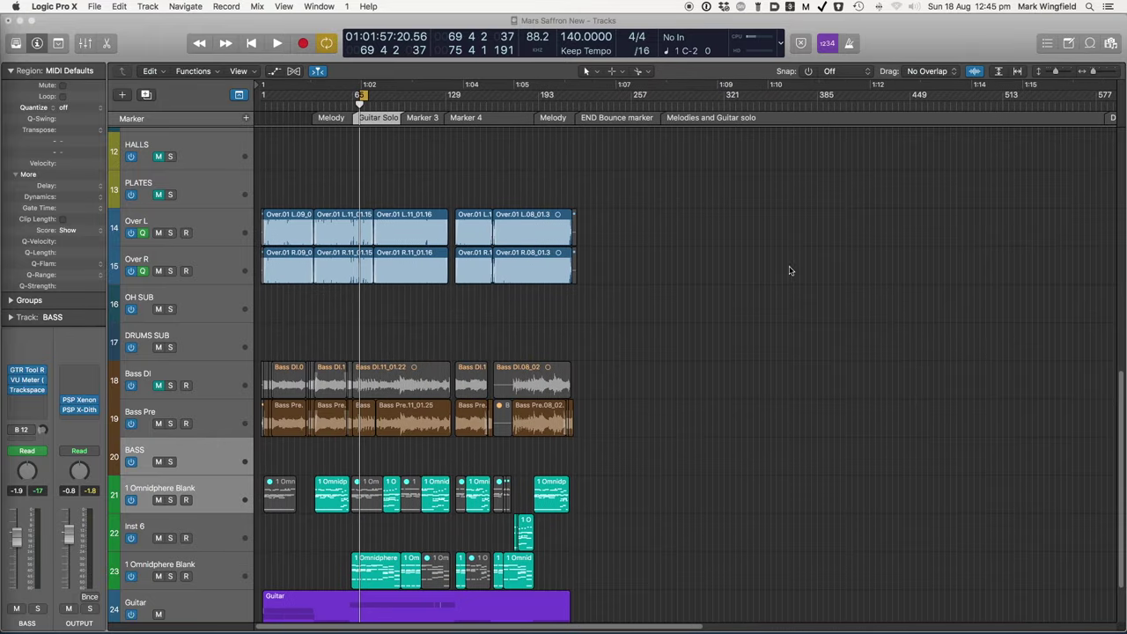
Step: Turn off cycle mode in the zoomed-out arrangement and return the view to the song's start
scroll(893, 234, "right", 2)
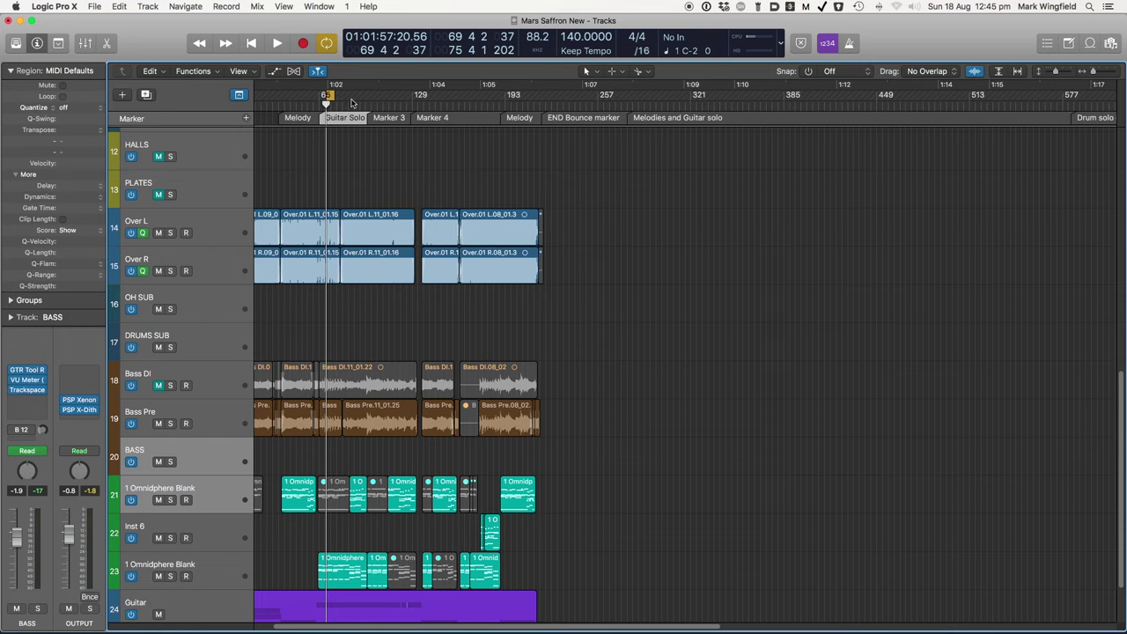
key("c")
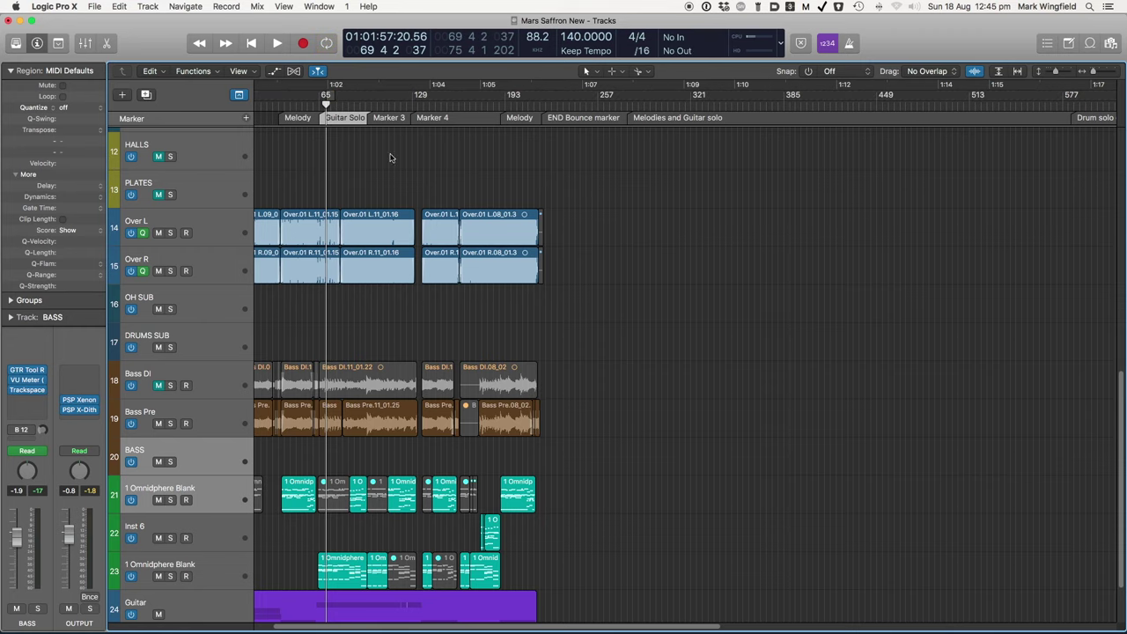
scroll(393, 160, "left", 3)
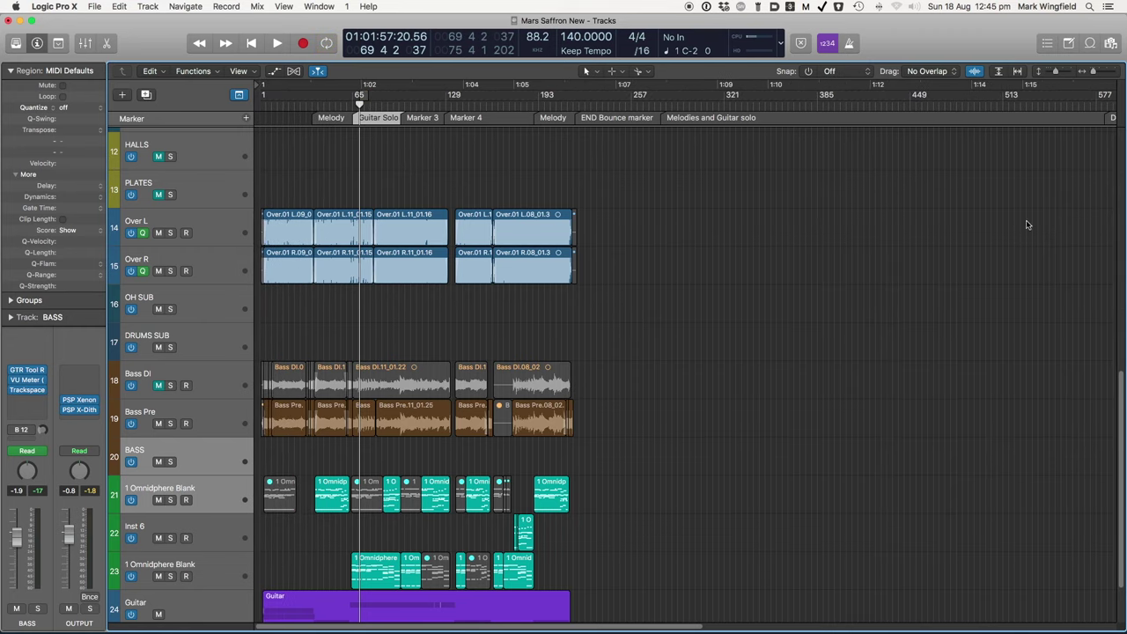
Step: Survey the empty timeline beyond the song, including the Drum solo chosen and Drum solo alt markers, and return to the start
scroll(977, 220, "right", 10)
scroll(969, 221, "left", 8)
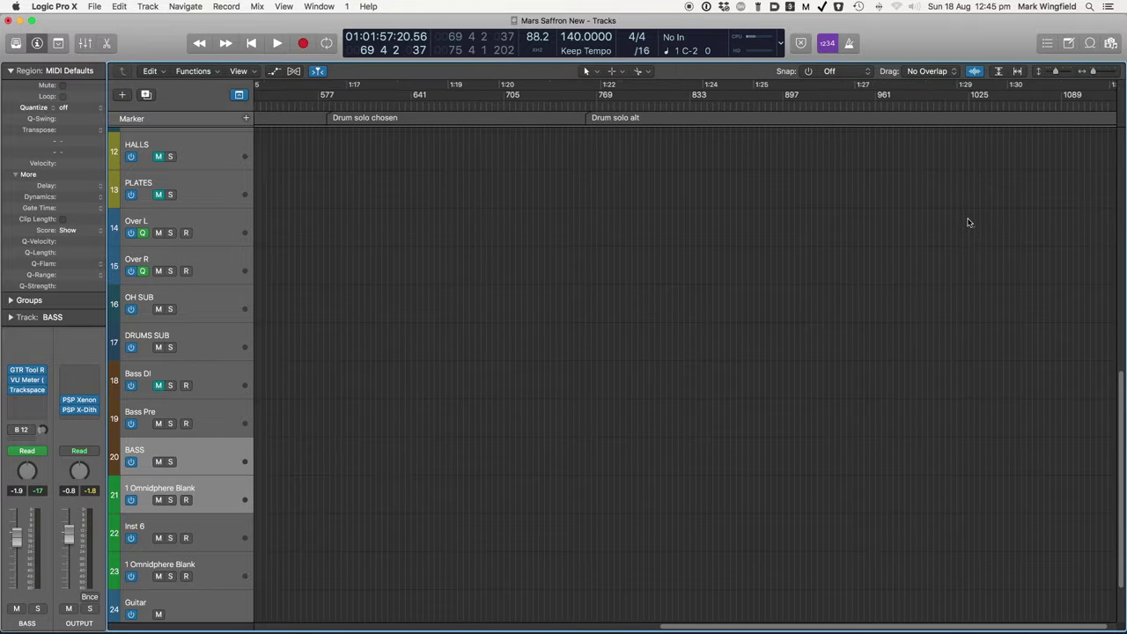
scroll(962, 222, "right", 6)
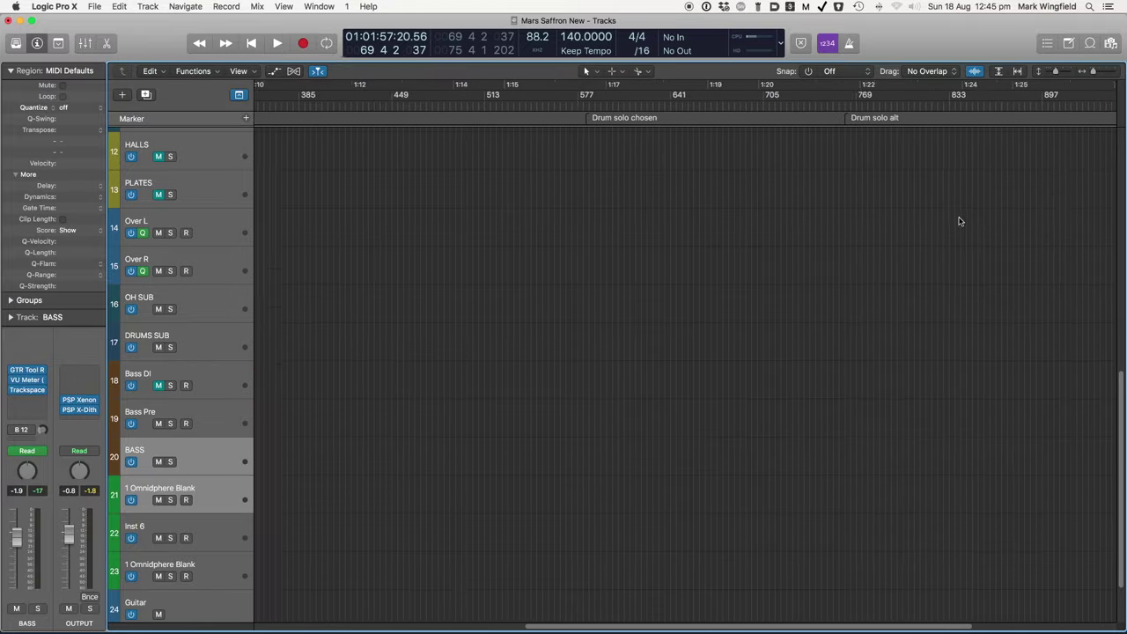
scroll(859, 216, "left", 8)
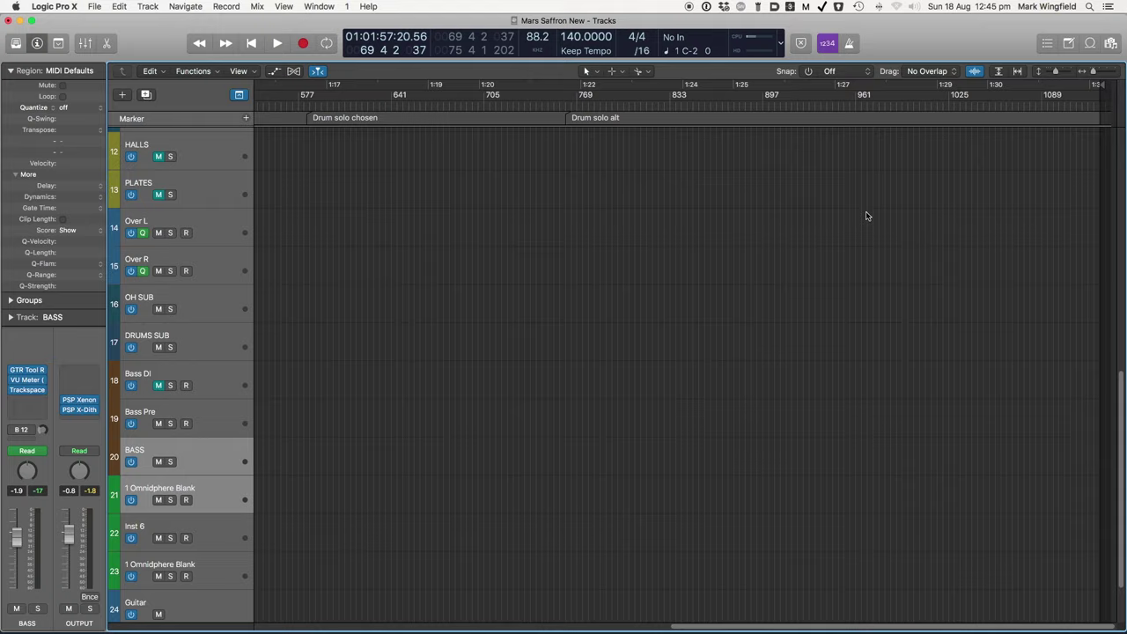
scroll(855, 217, "left", 2)
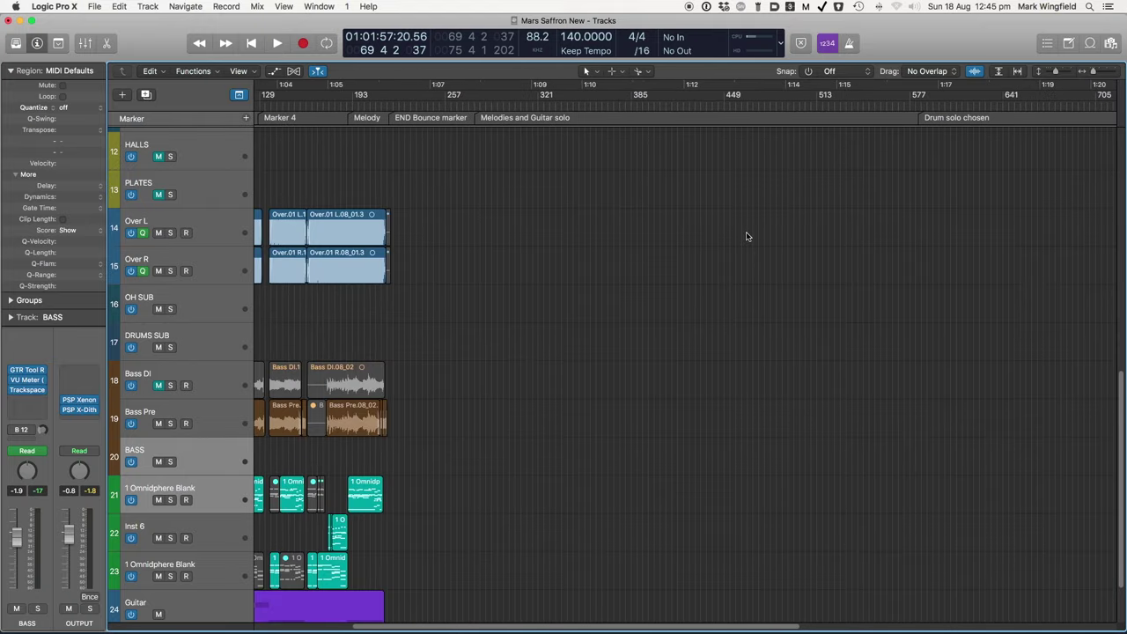
scroll(729, 240, "right", 1)
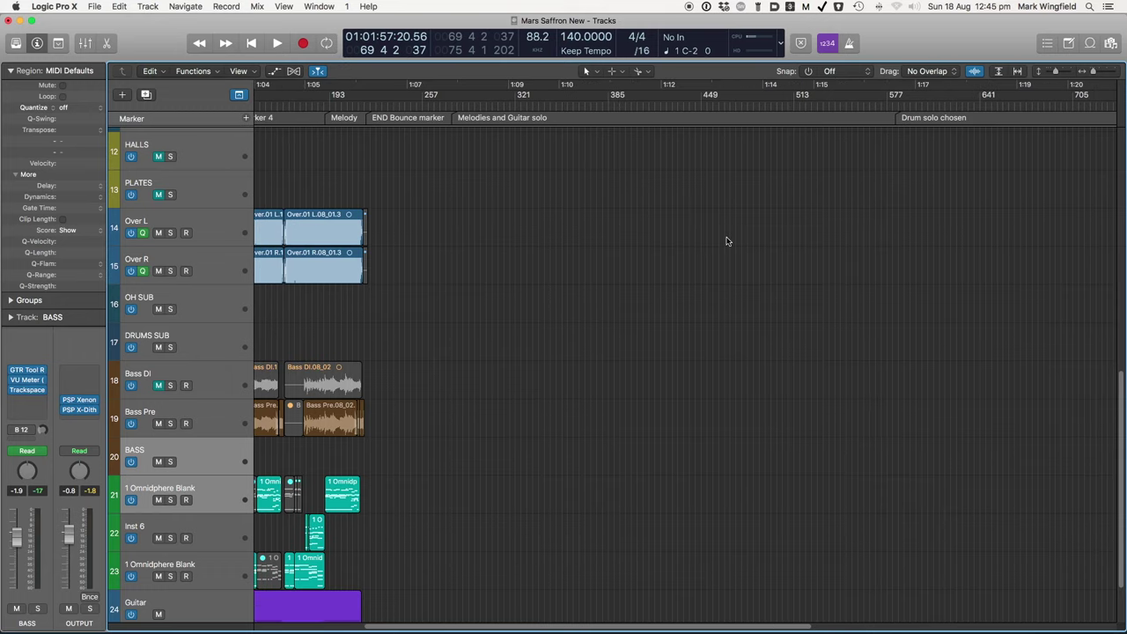
scroll(823, 232, "right", 5)
scroll(815, 231, "right", 5)
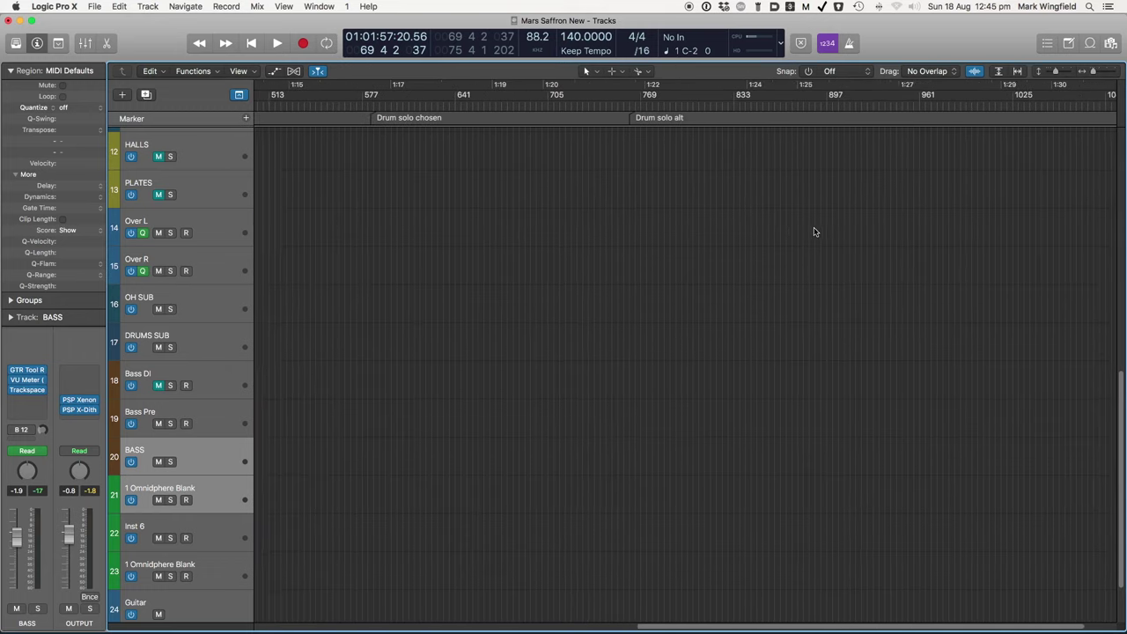
scroll(809, 231, "left", 15)
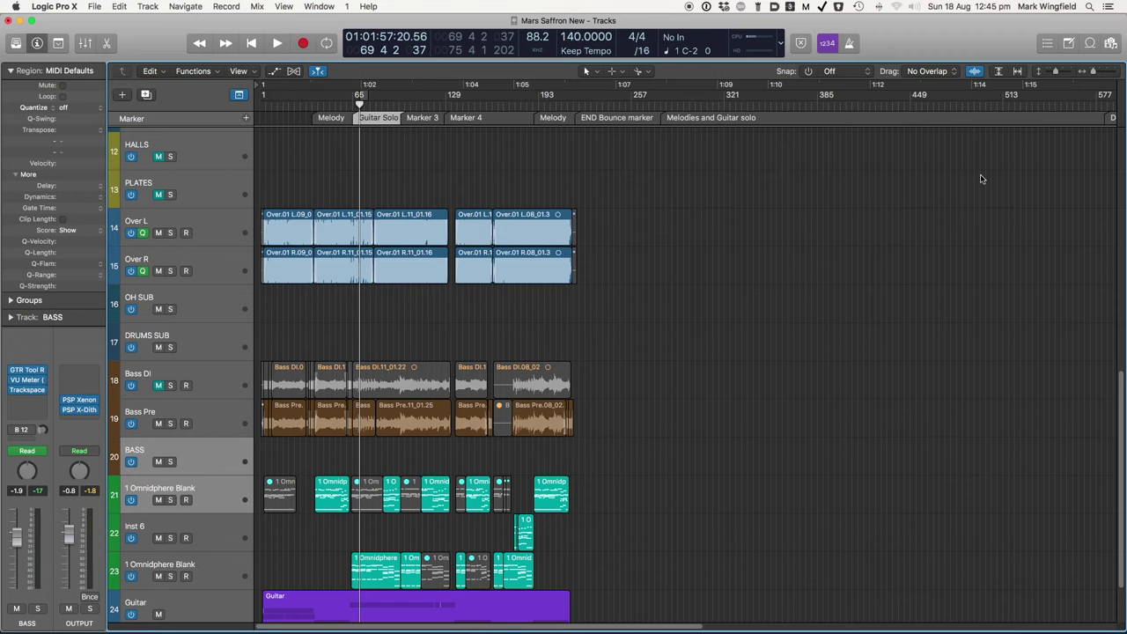
Step: Turn off playhead catching and examine the distance between the last song regions and the end-of-project marker
left_click_drag(631, 188, 290, 616)
left_click(935, 187)
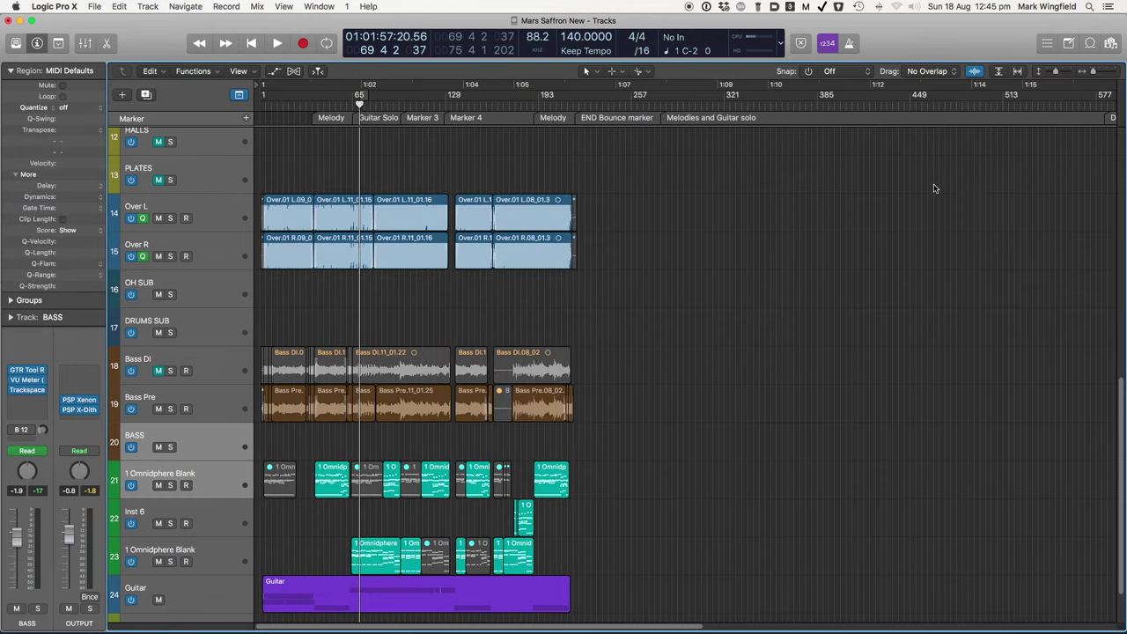
scroll(933, 185, "up", 5)
scroll(938, 187, "right", 5)
scroll(938, 187, "right", 5)
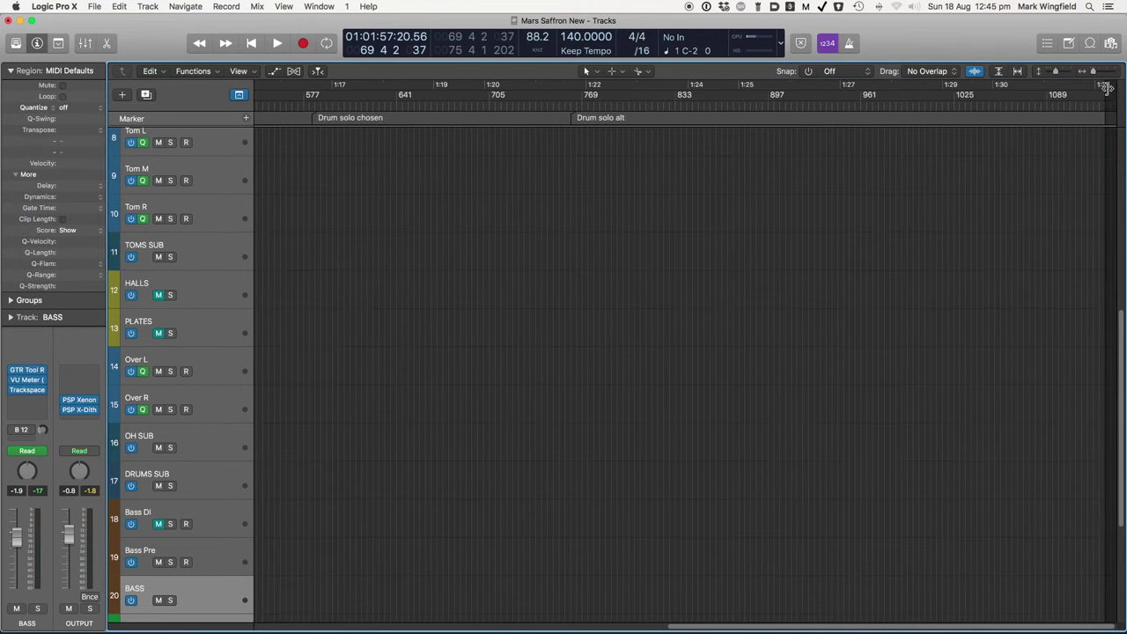
scroll(638, 139, "left", 3)
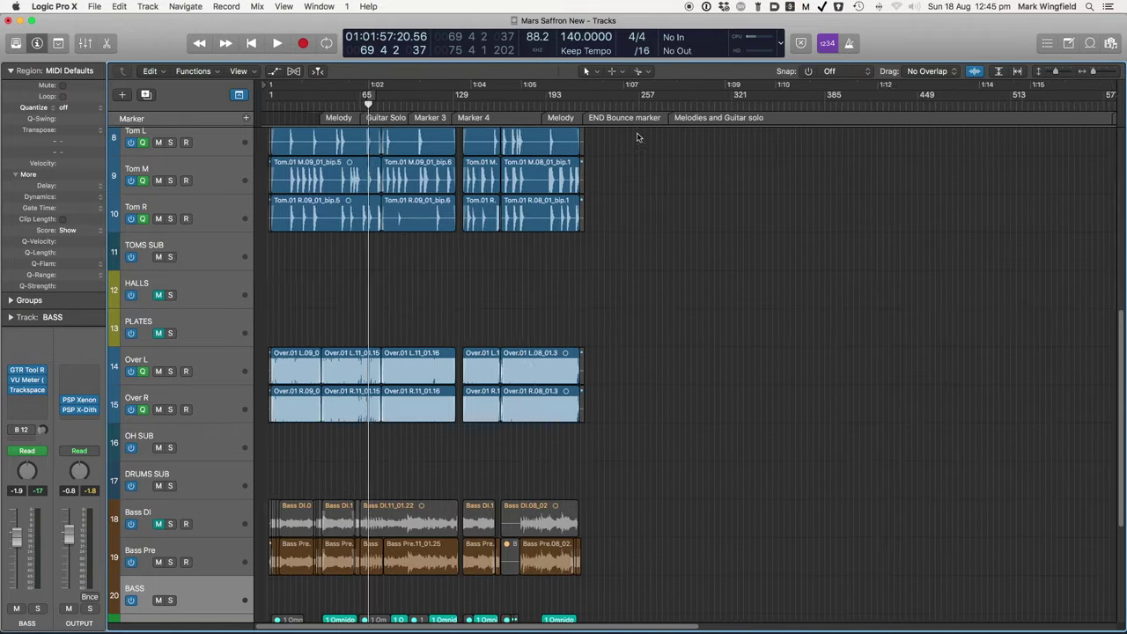
scroll(646, 139, "left", 8)
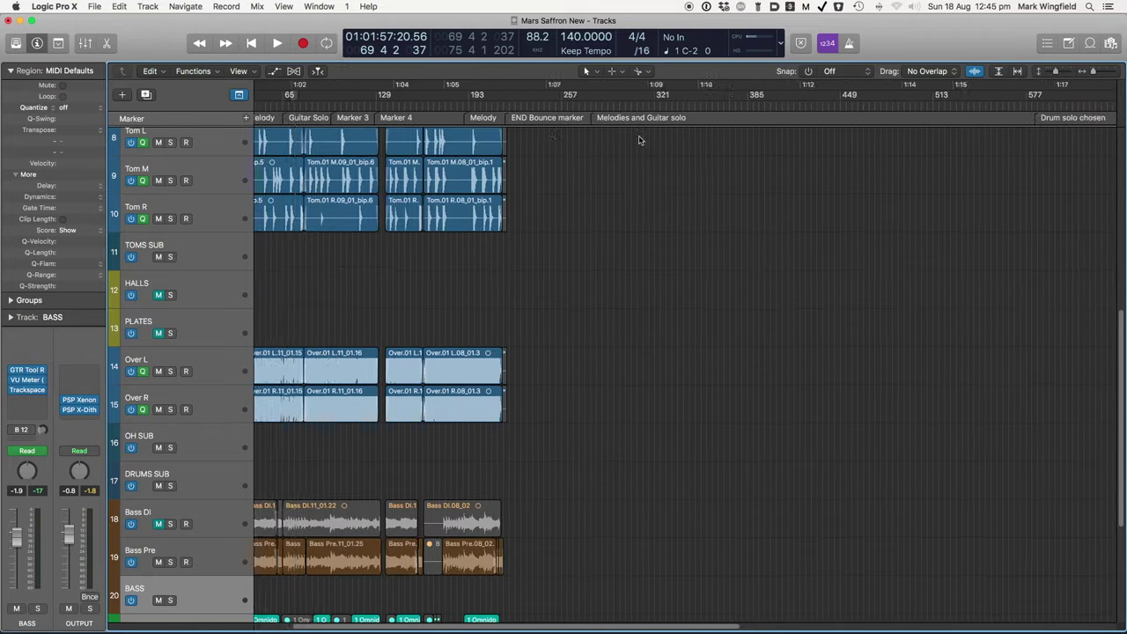
scroll(642, 140, "right", 8)
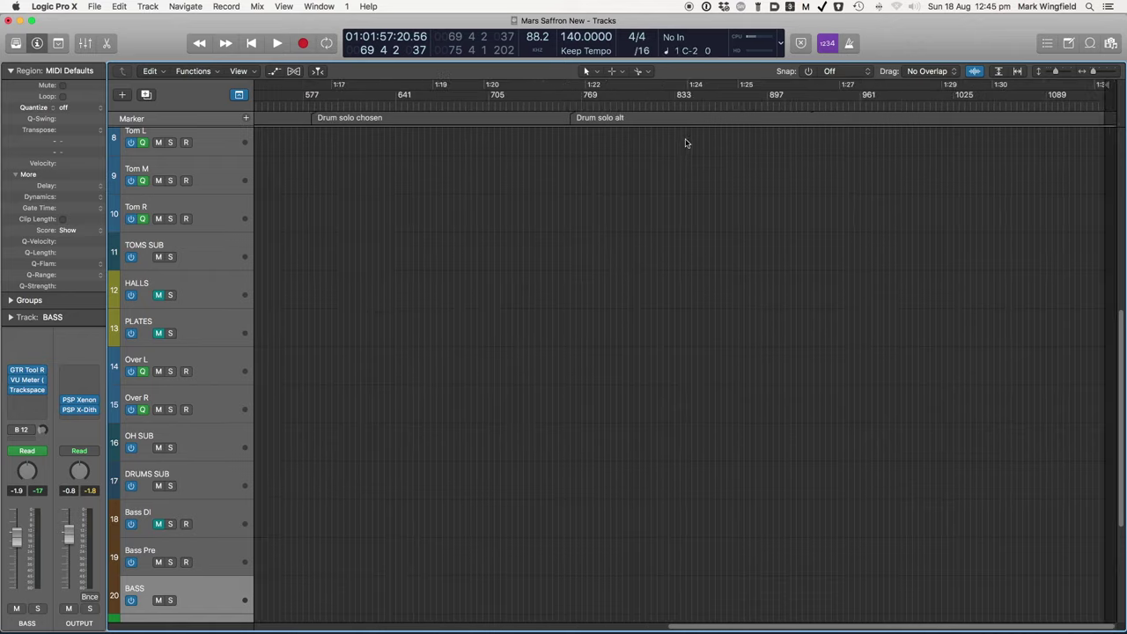
scroll(864, 171, "left", 8)
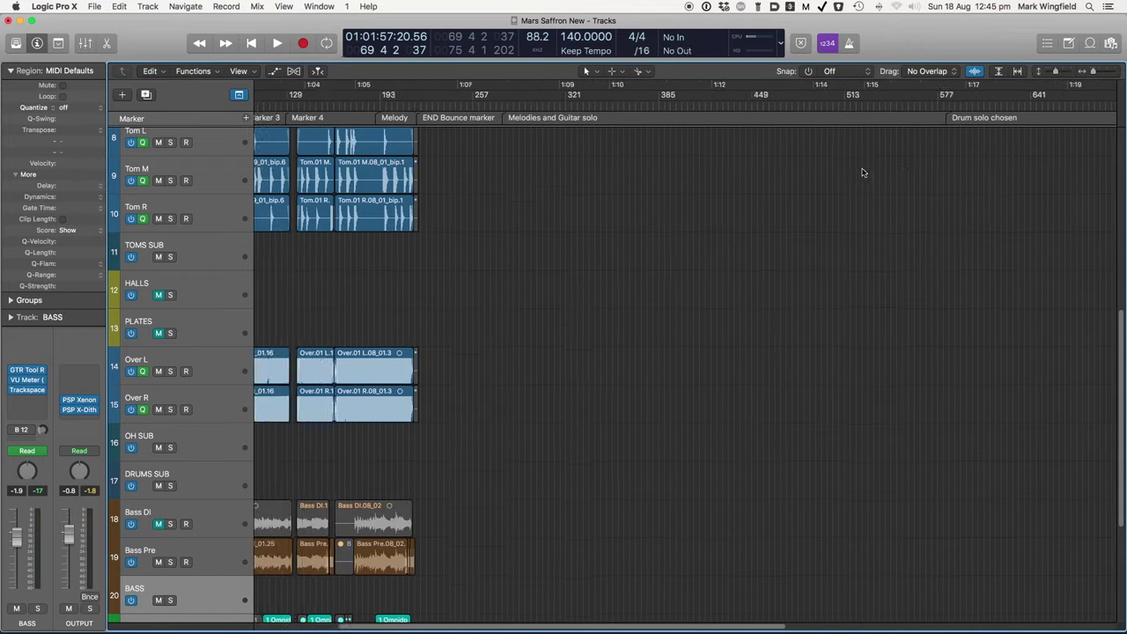
scroll(790, 184, "right", 8)
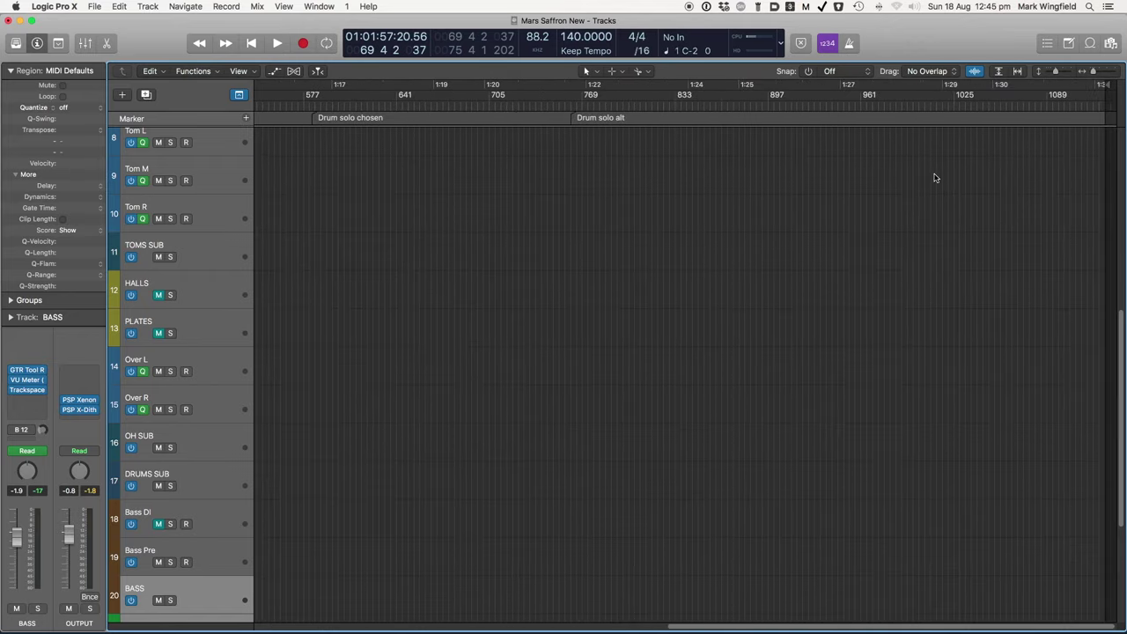
scroll(541, 197, "left", 8)
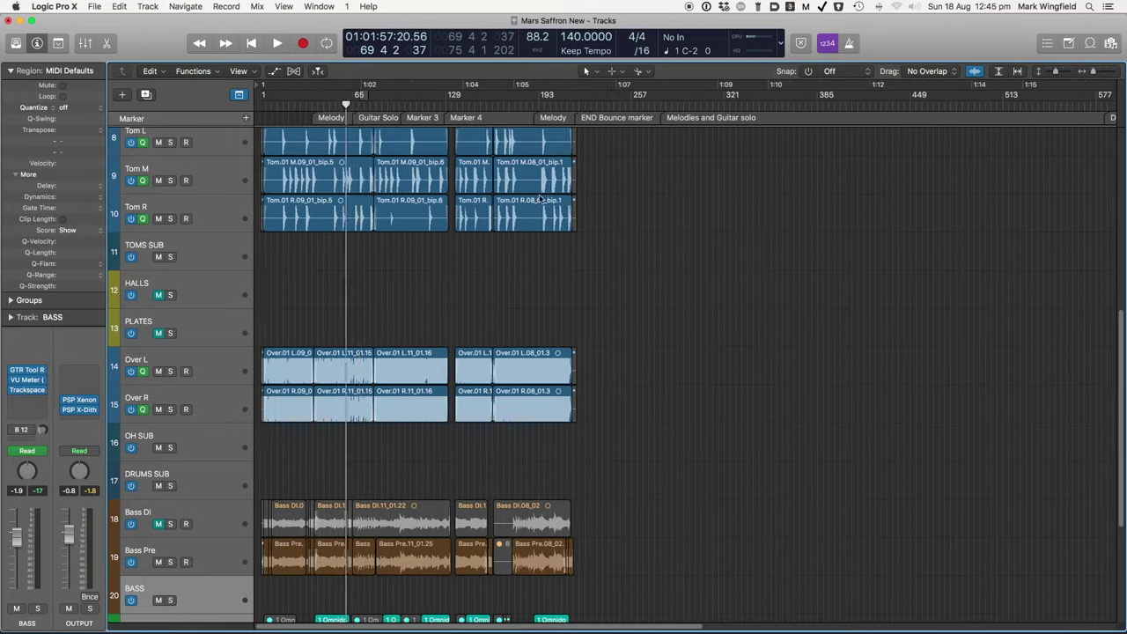
Step: Shorten the project by moving its end marker to about bar 226, just past the song's end, and fit the song to the window
scroll(582, 195, "right", 8)
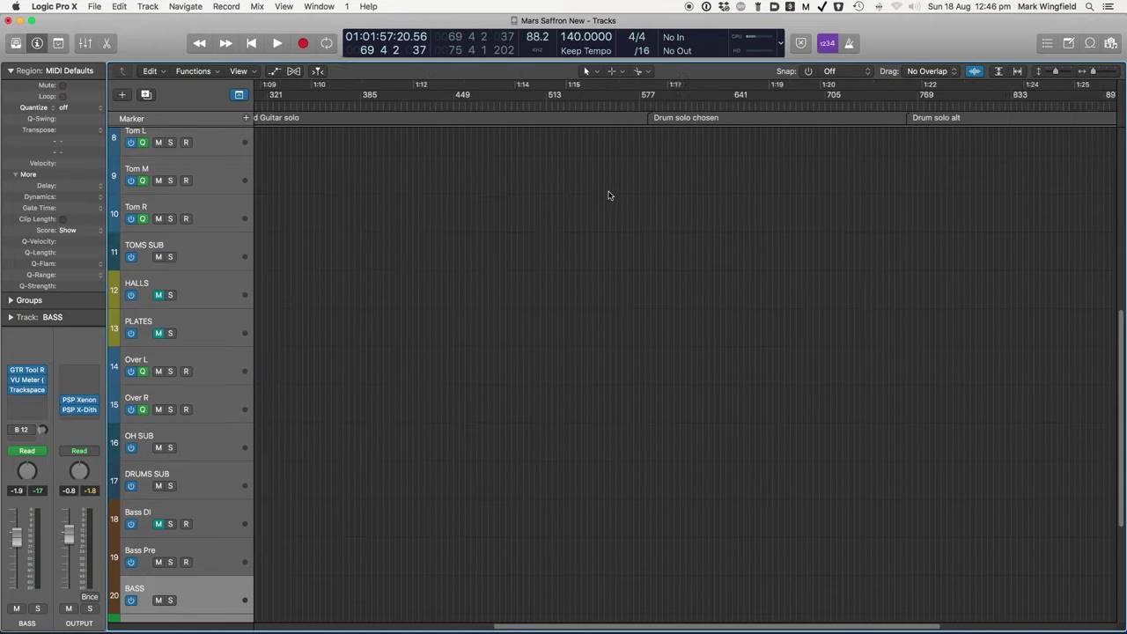
left_click_drag(977, 106, 516, 114)
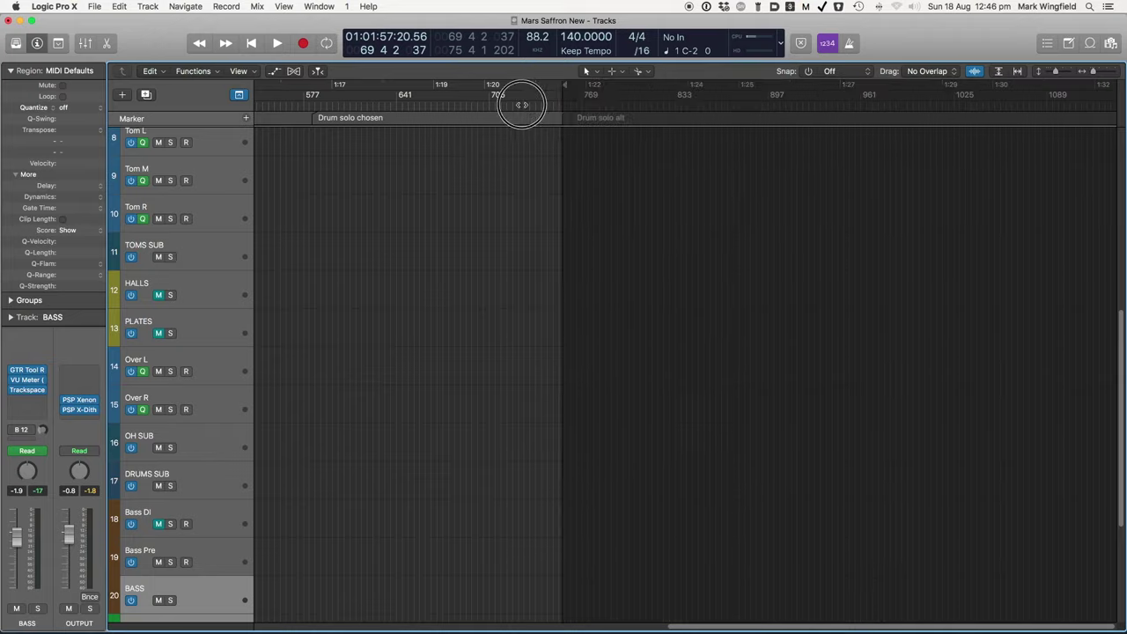
scroll(533, 164, "left", 8)
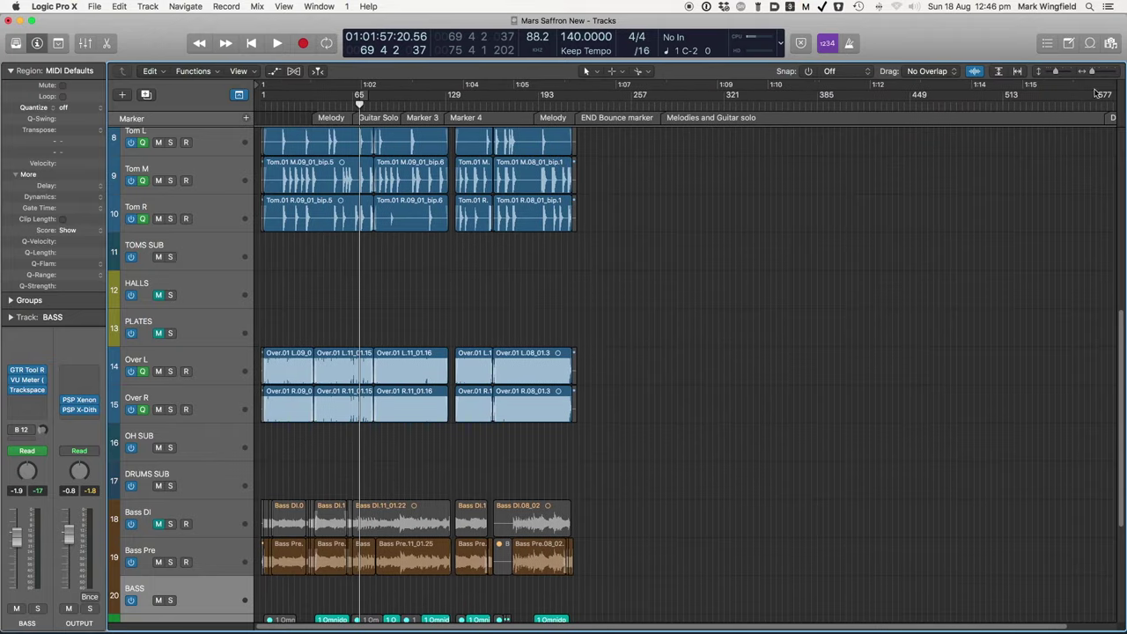
left_click_drag(1089, 102, 539, 106)
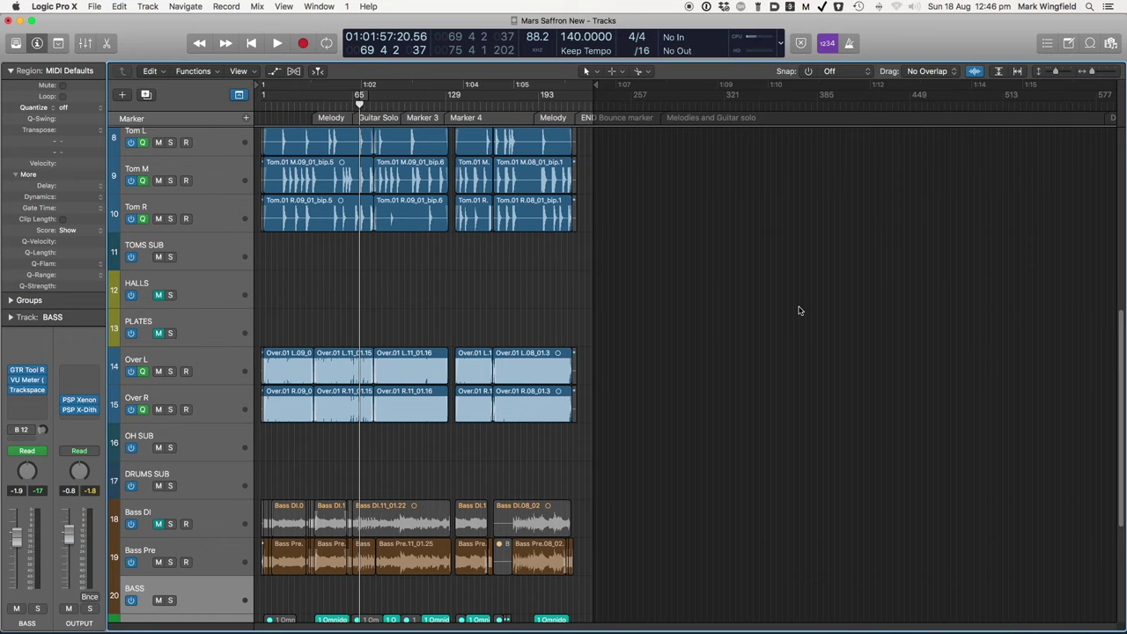
key("z")
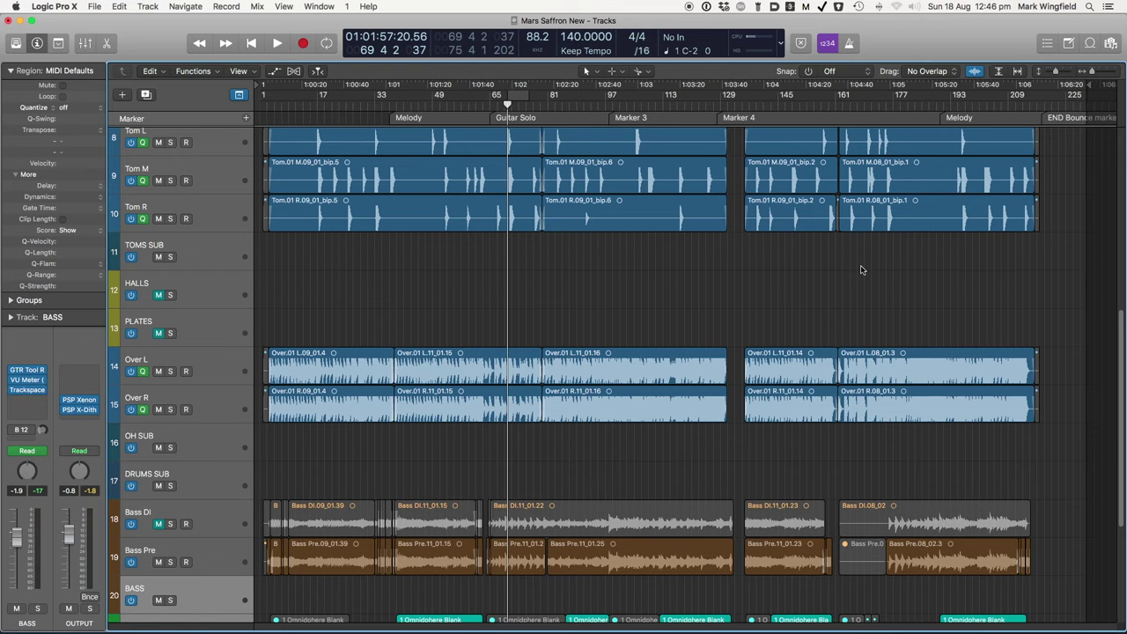
Step: Look through the full-length arrangement, from the kick and snare tracks down to the bass and Omnisphere tracks
scroll(863, 261, "down", 3)
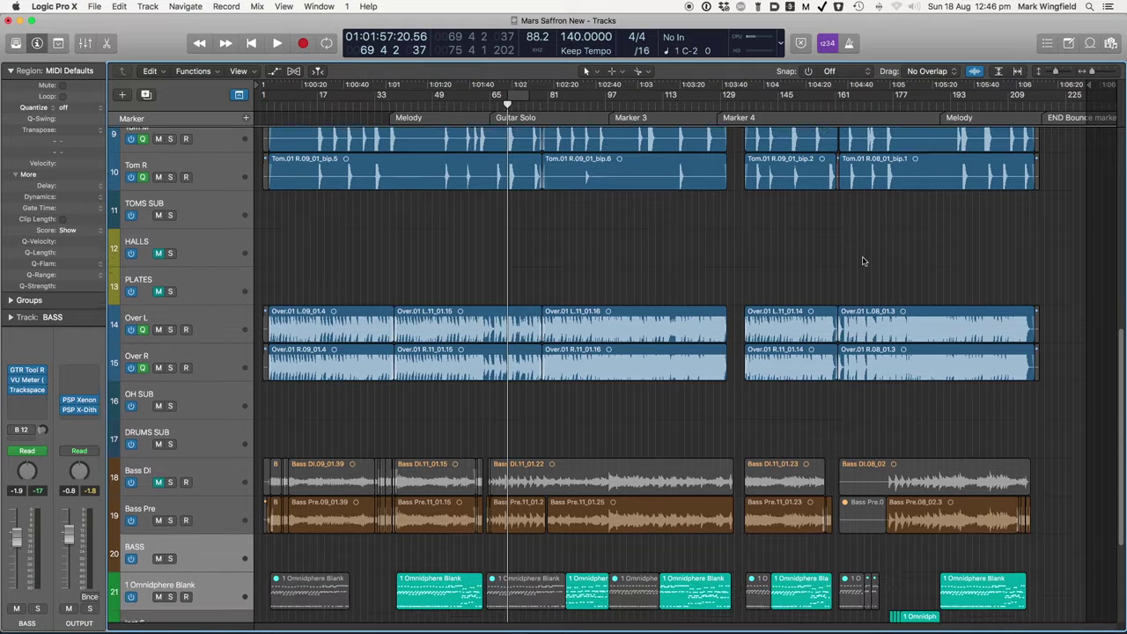
scroll(863, 261, "up", 10)
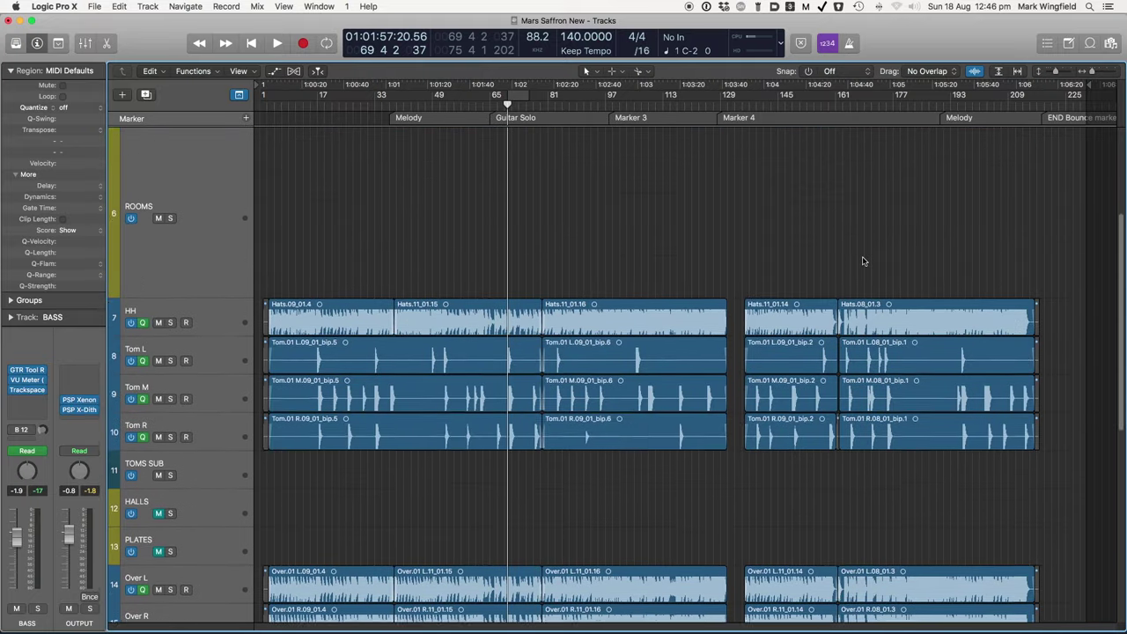
scroll(863, 261, "down", 1)
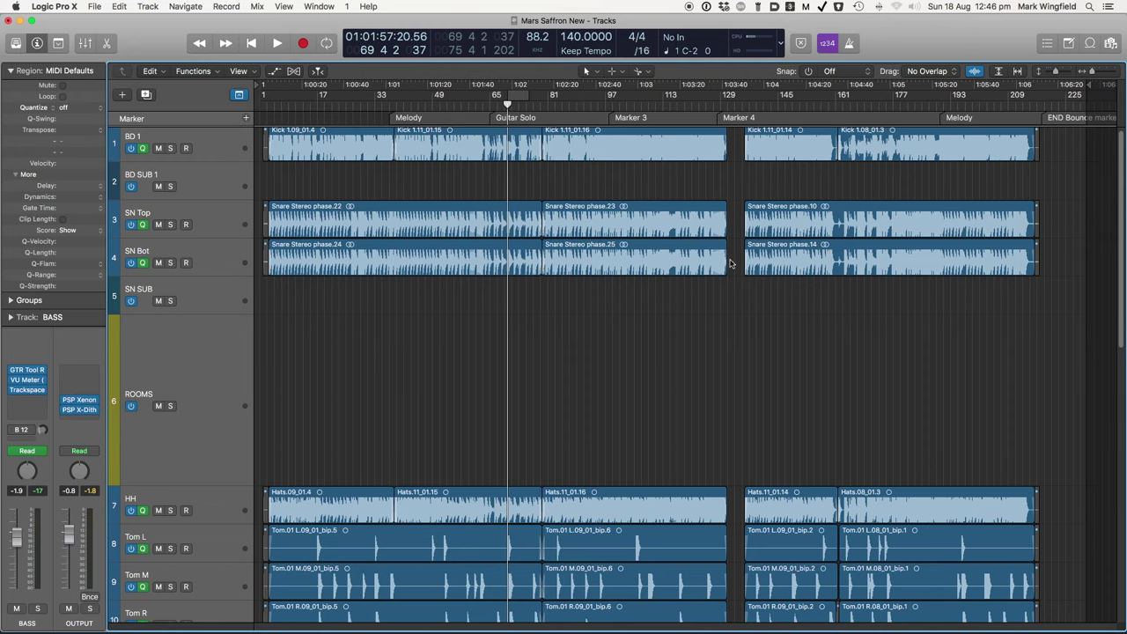
scroll(734, 262, "down", 5)
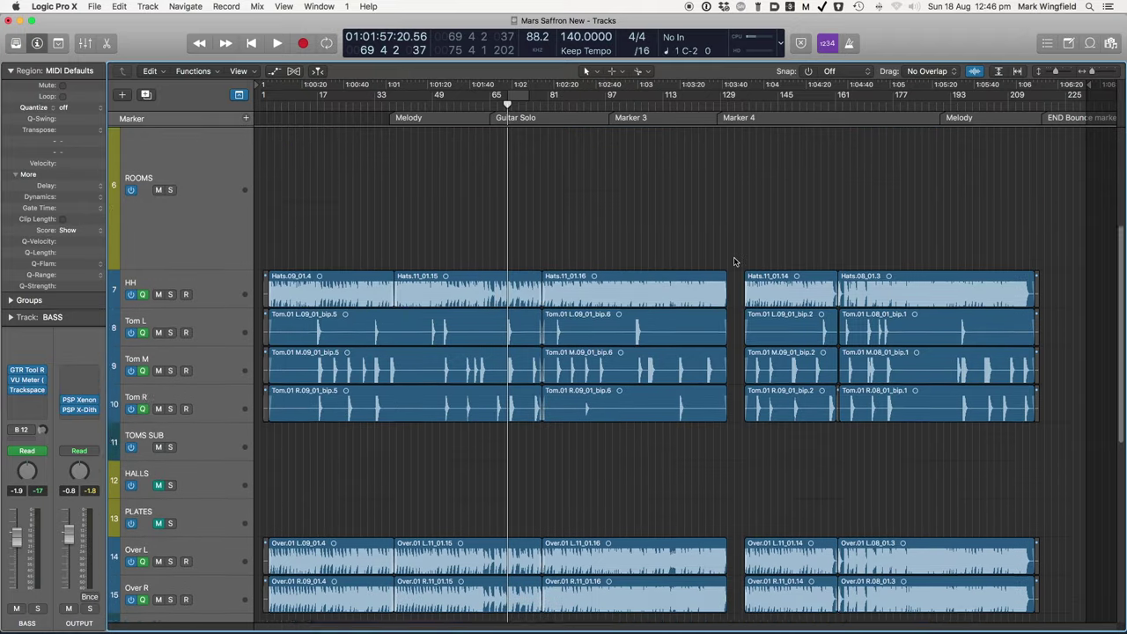
scroll(735, 261, "down", 6)
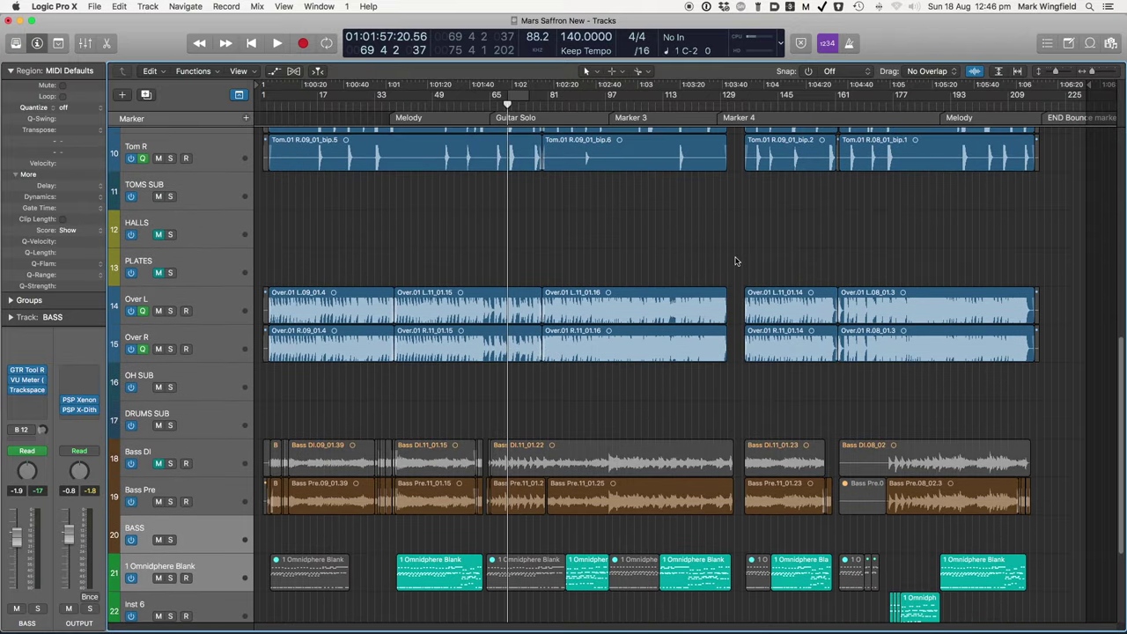
scroll(736, 261, "down", 4)
scroll(736, 262, "up", 10)
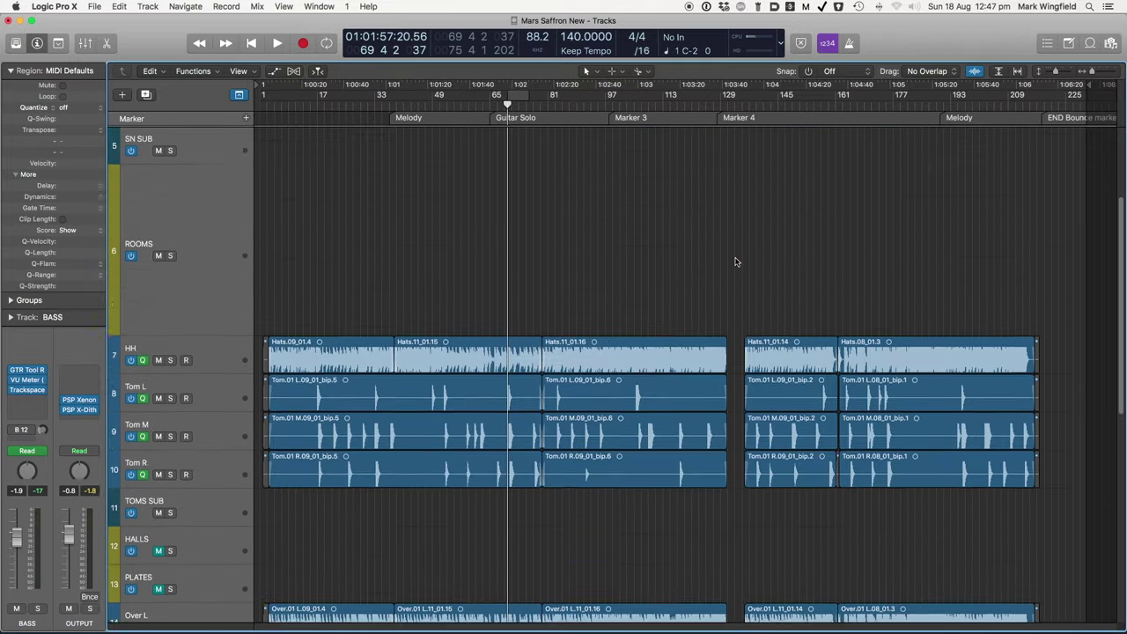
scroll(736, 262, "up", 4)
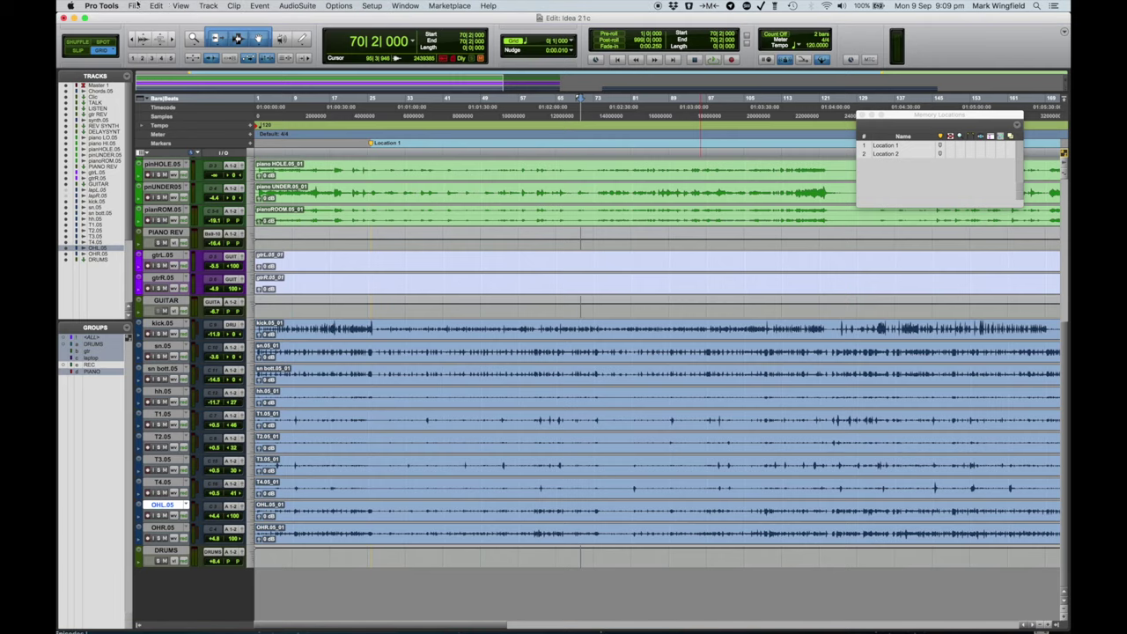
Step: Switch to the Pro Tools session and open its file commands
left_click(134, 5)
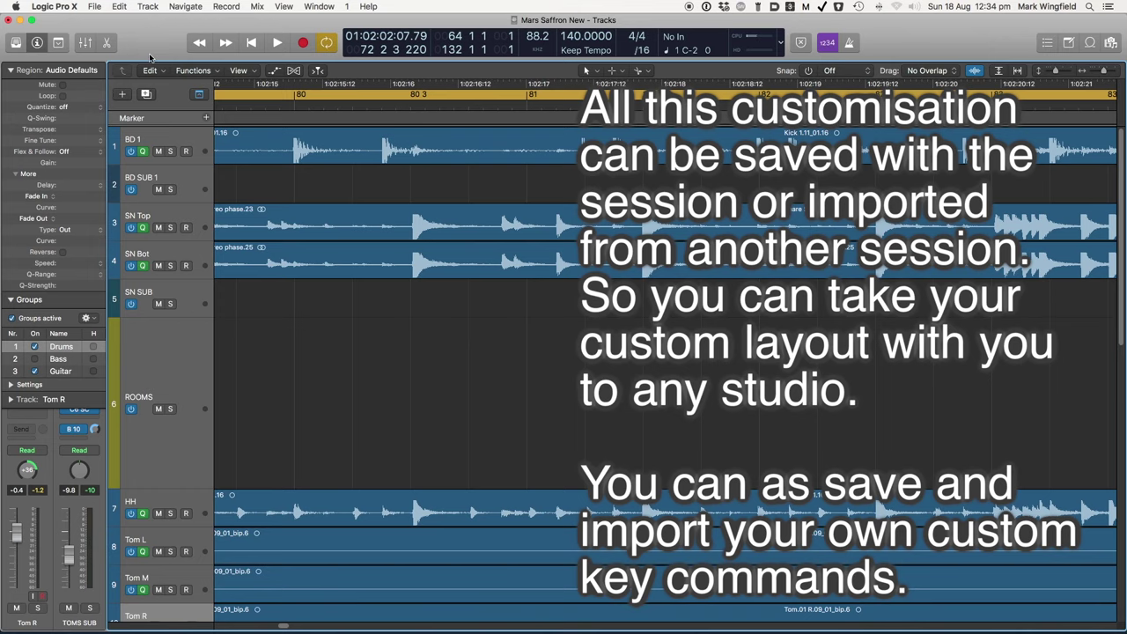
Step: Switch to Logic Pro X, hide and show the Inspector again, and display the Mixer below the arrangement
left_click(37, 43)
left_click(37, 42)
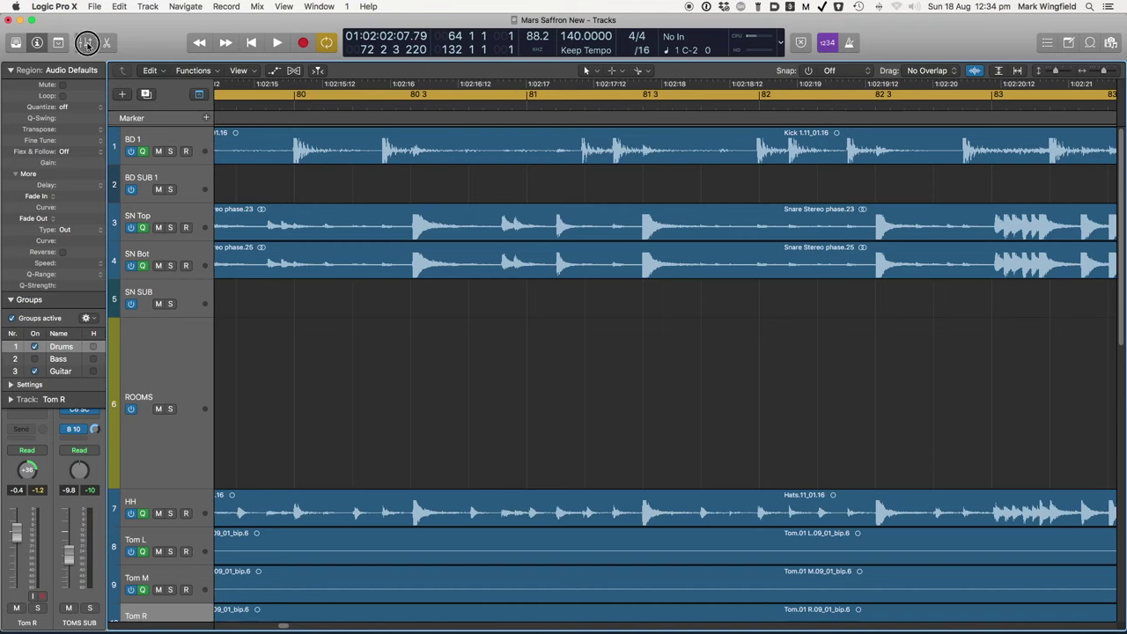
key("x")
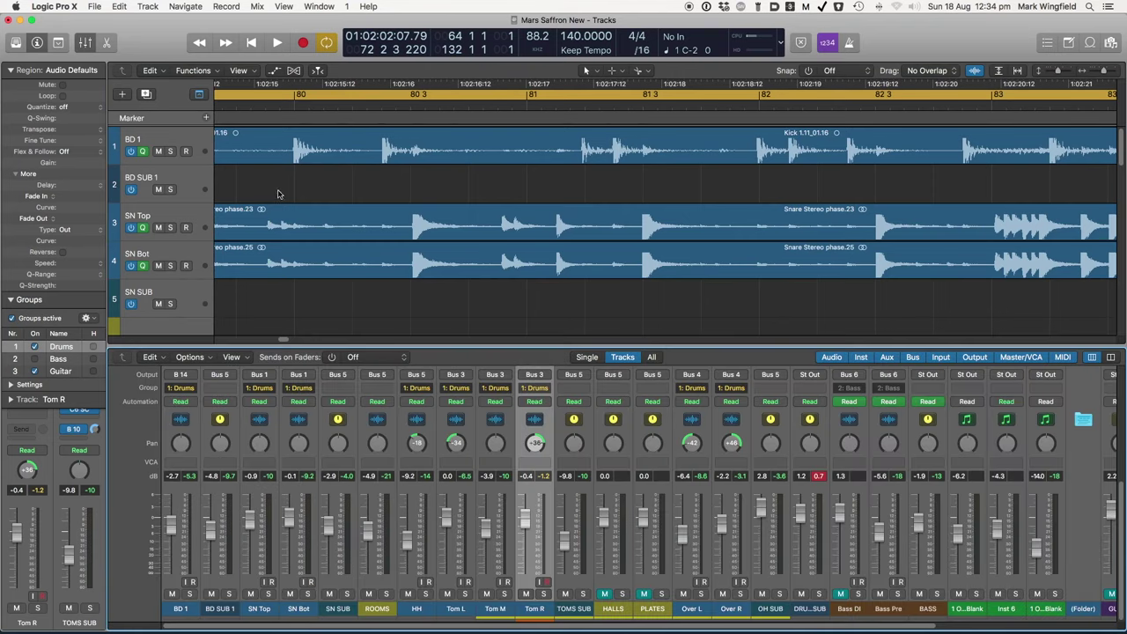
Step: Select all regions, view them in the audio track editor, close the editor and clear the selection
key("super+a")
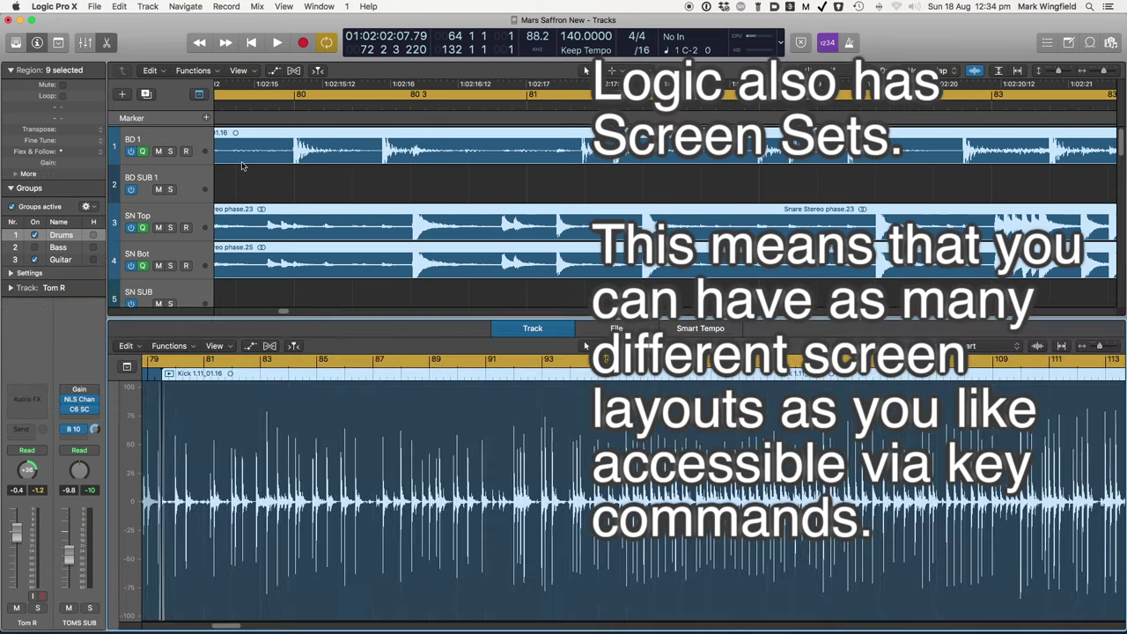
left_click(106, 43)
left_click(110, 44)
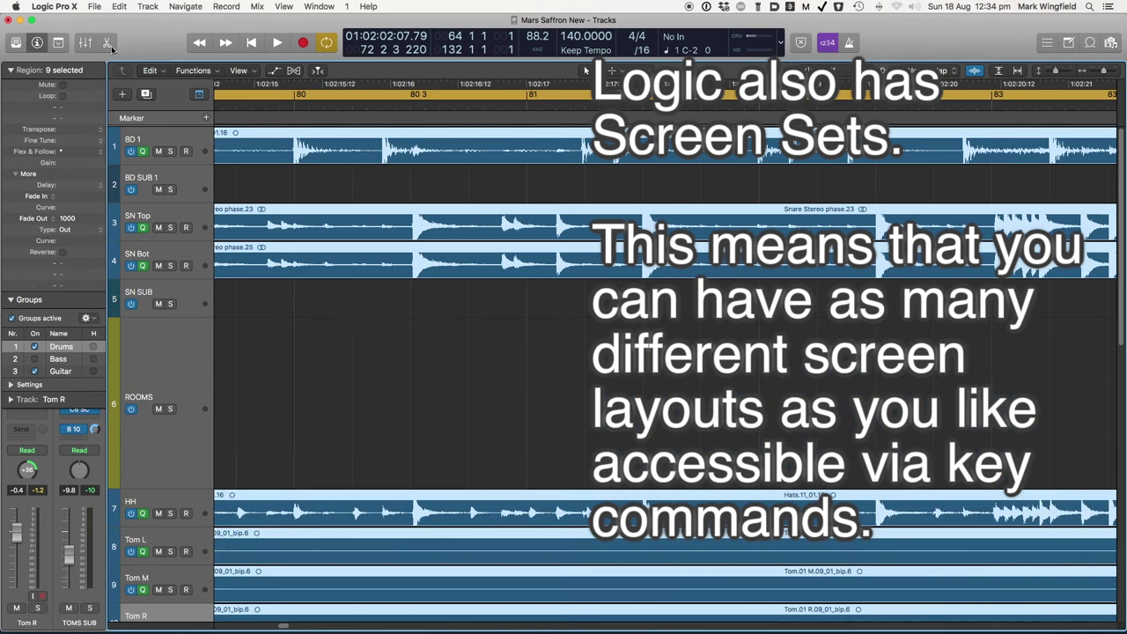
left_click(365, 349)
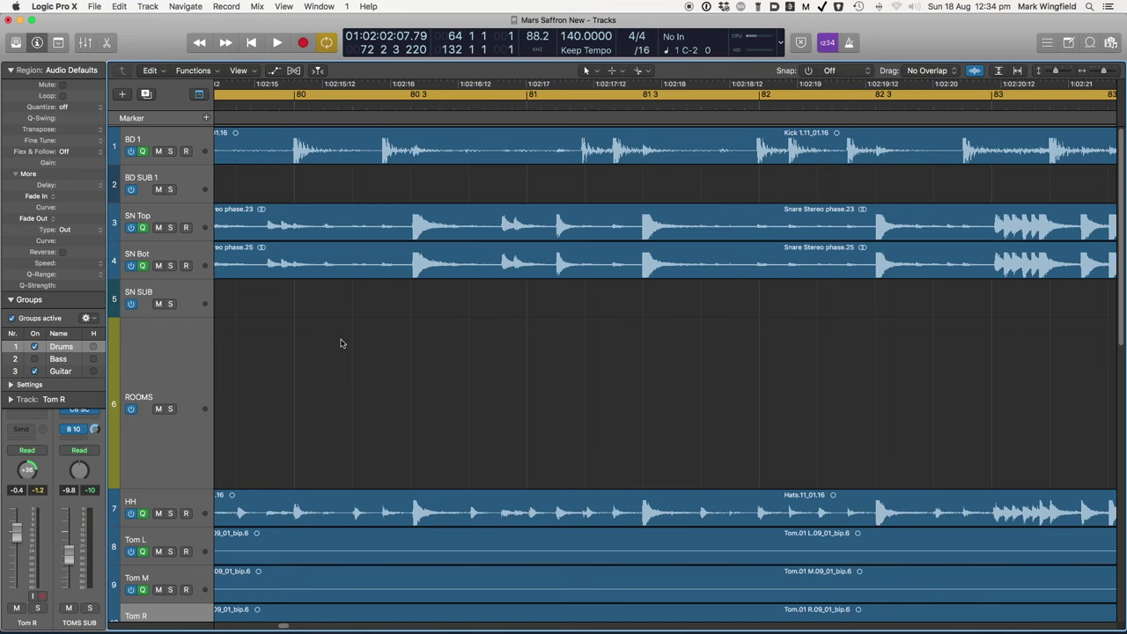
Step: Look over the lower drum tracks from SN Bot down to PLATES
scroll(344, 338, "down", 10)
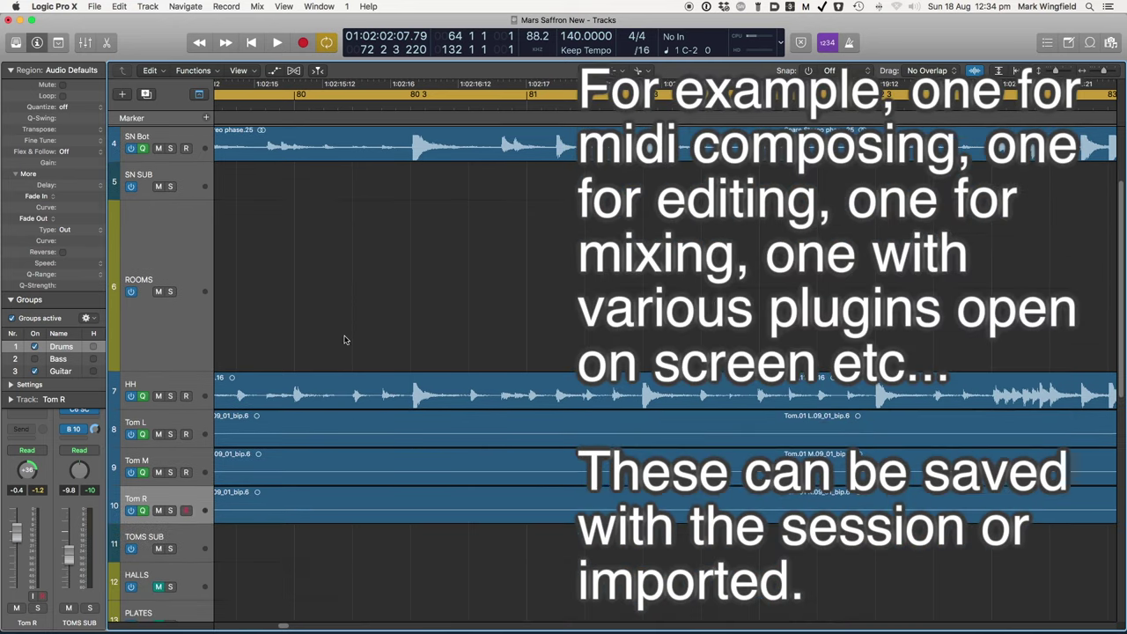
scroll(345, 340, "down", 7)
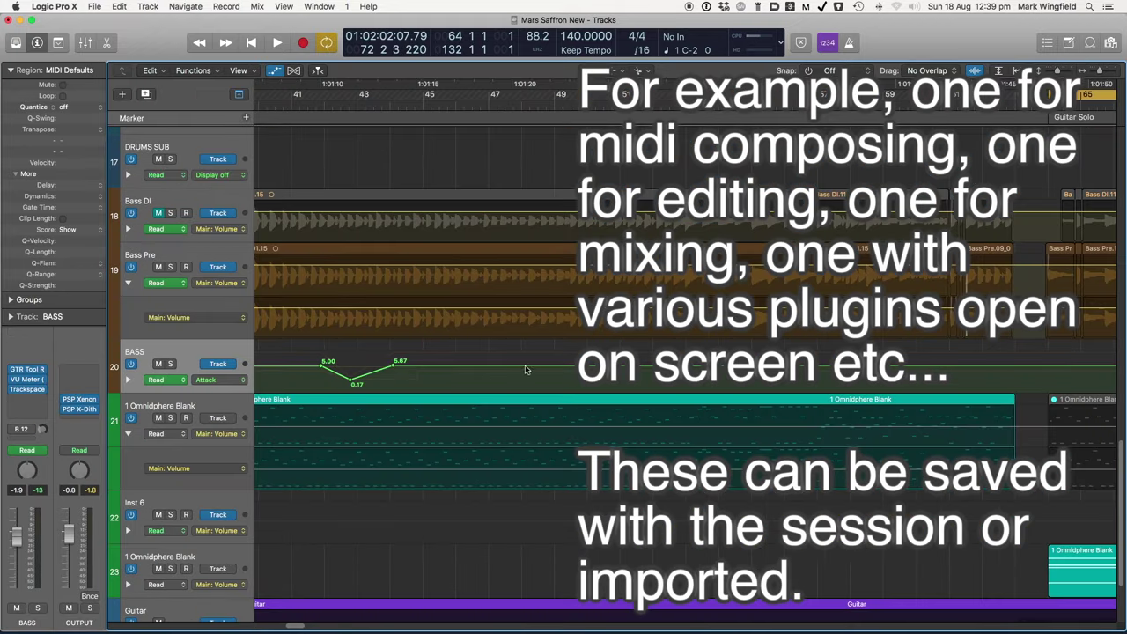
Step: Compare vertical scrolling through the bass, Omnisphere and guitar tracks in Logic Pro X with the overhead, bass and piano tracks in Pro Tools
scroll(522, 351, "up", 2)
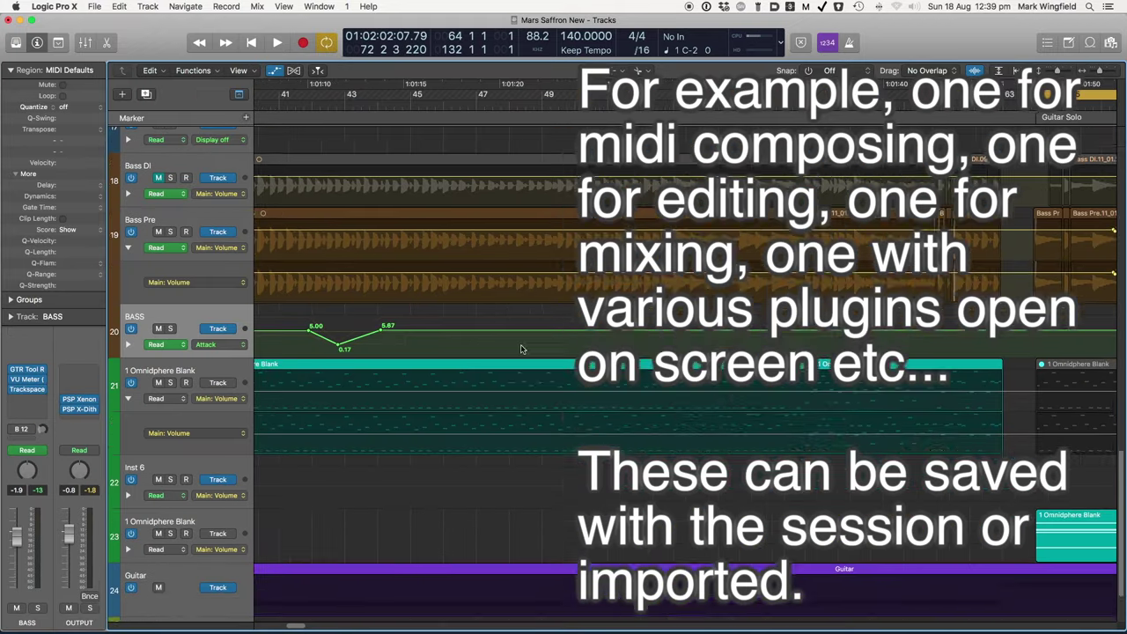
scroll(523, 350, "down", 3)
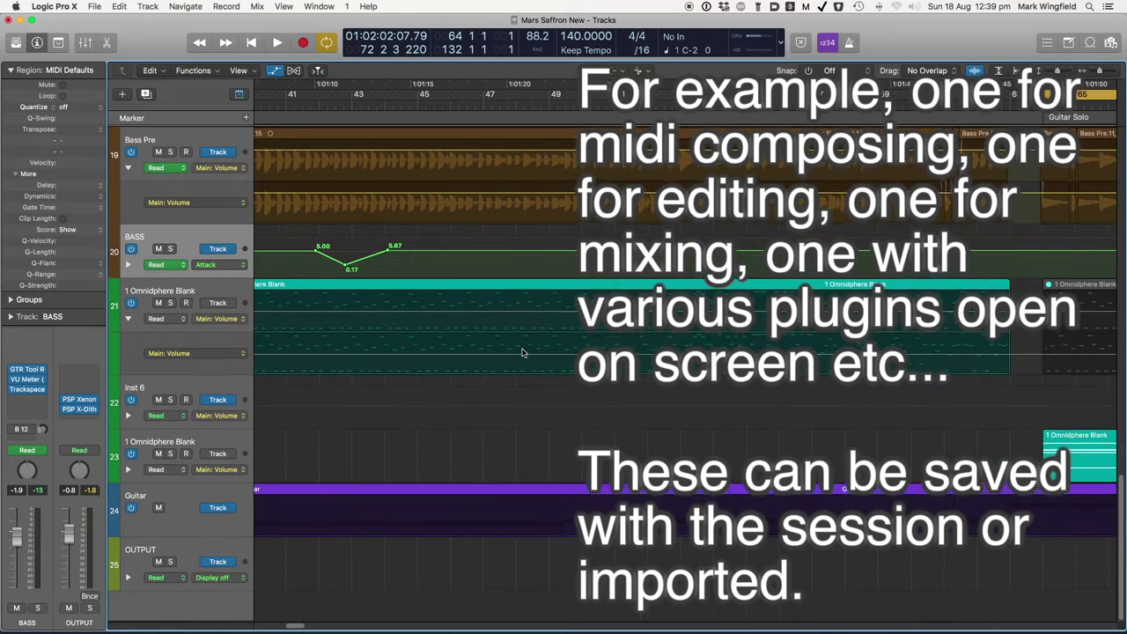
scroll(521, 352, "up", 8)
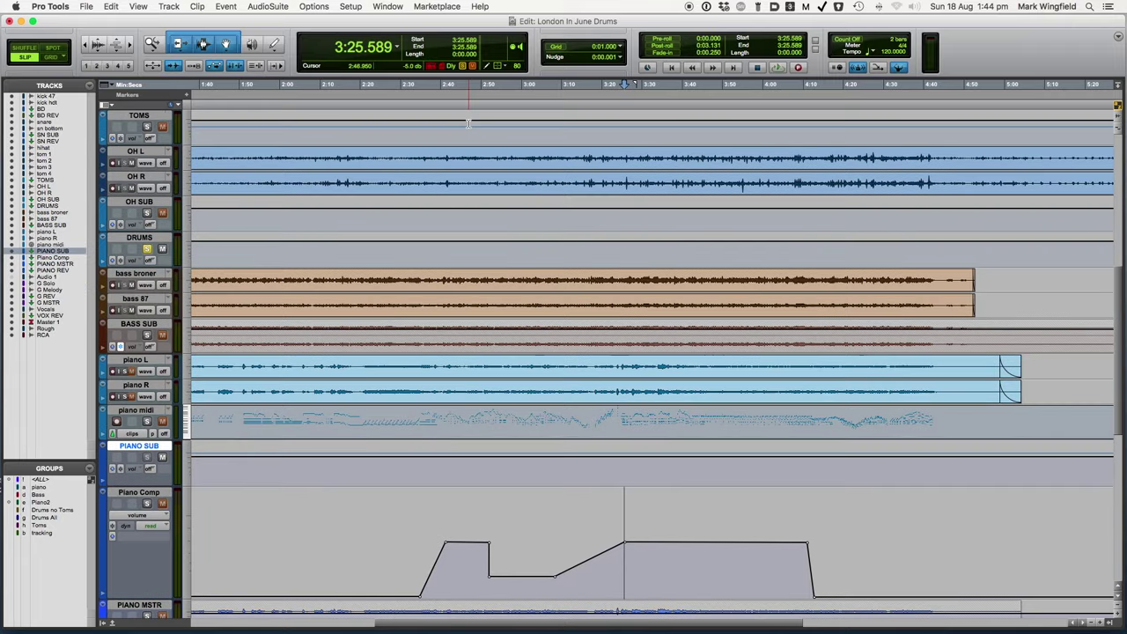
scroll(468, 123, "down", 3)
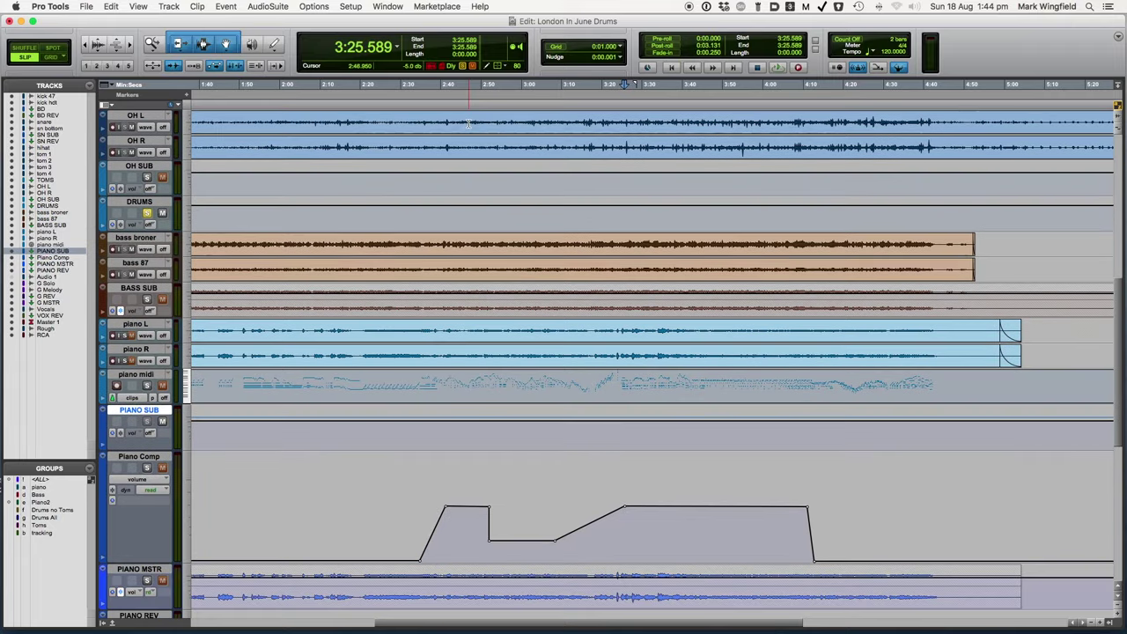
scroll(468, 123, "up", 3)
scroll(469, 123, "down", 2)
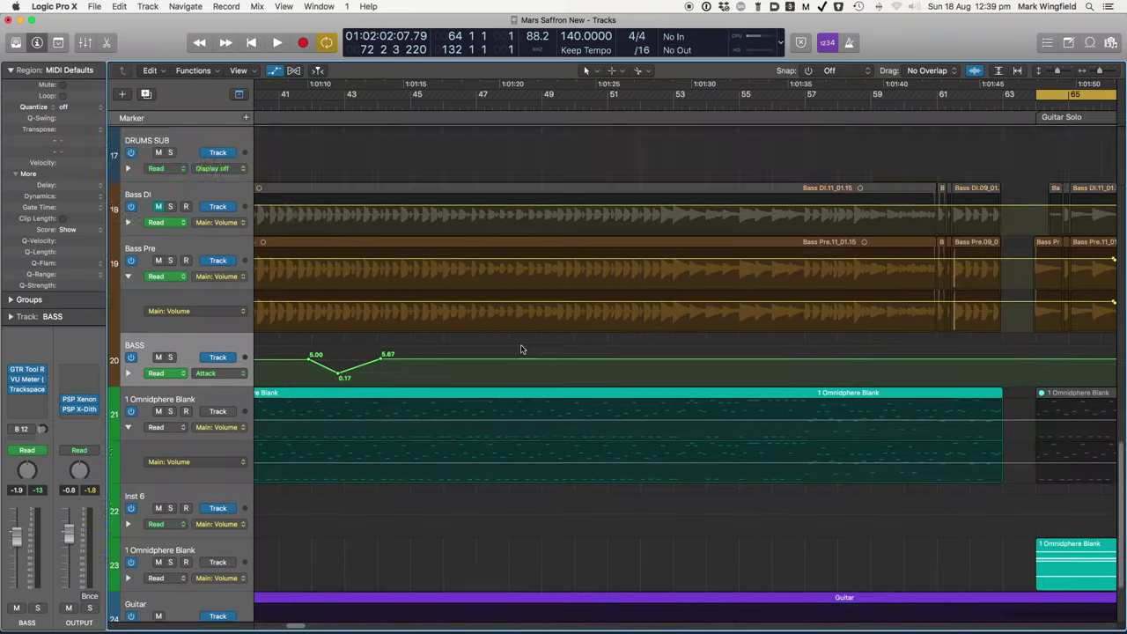
scroll(522, 352, "down", 3)
scroll(522, 352, "up", 5)
scroll(522, 352, "down", 3)
scroll(522, 353, "up", 6)
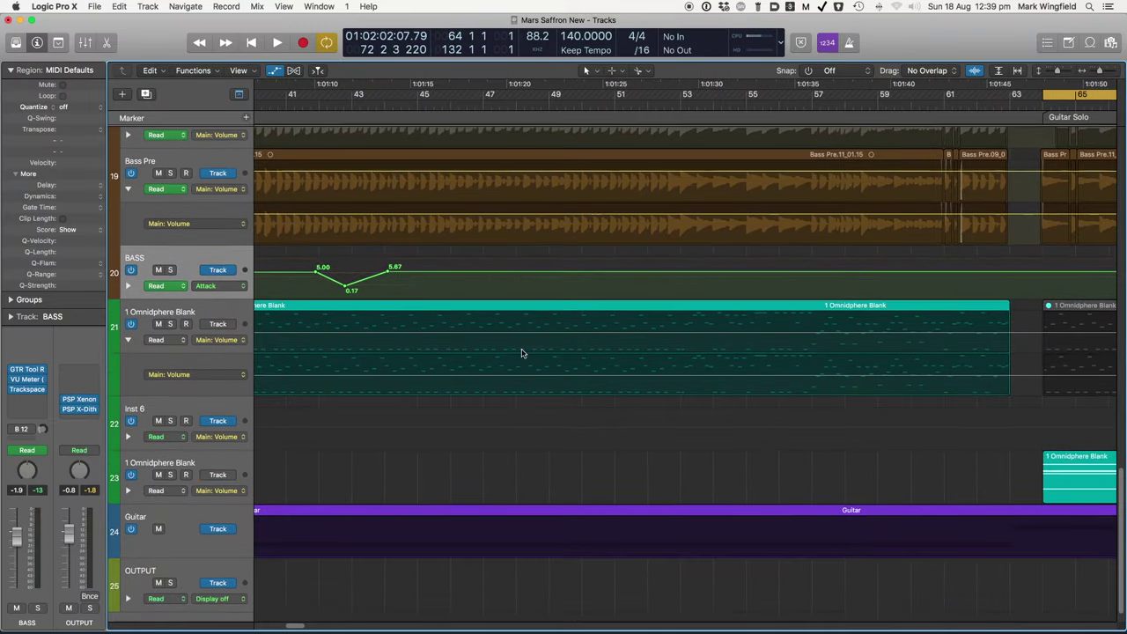
scroll(520, 355, "down", 3)
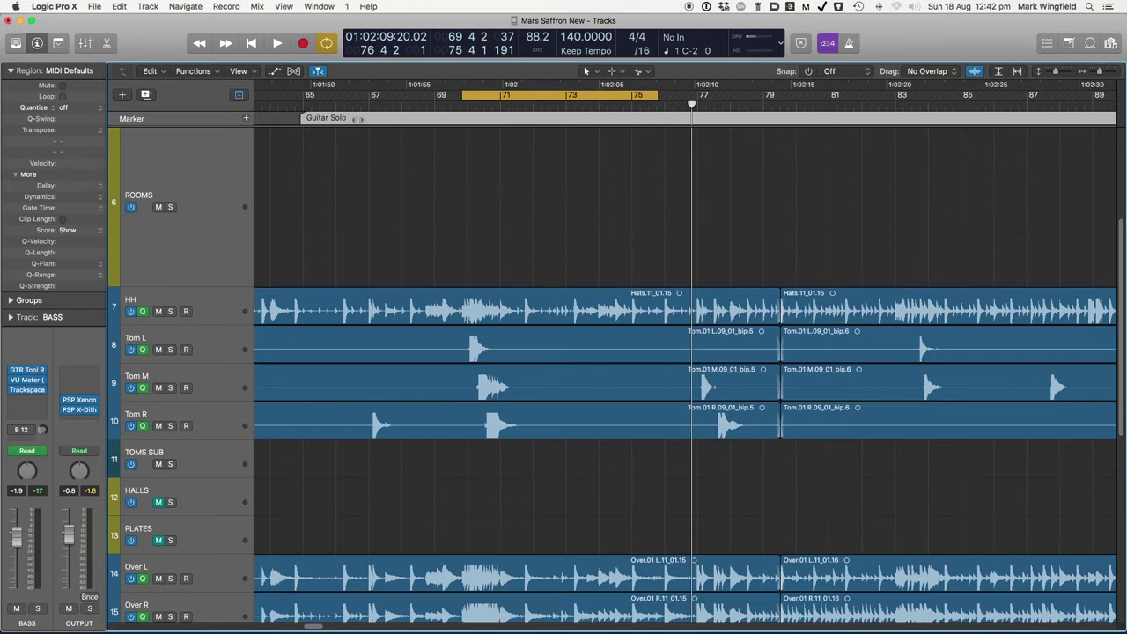
left_click(239, 94)
mouse_move(320, 118)
left_mouse_down()
mouse_move(340, 119)
mouse_move(325, 118)
left_mouse_up()
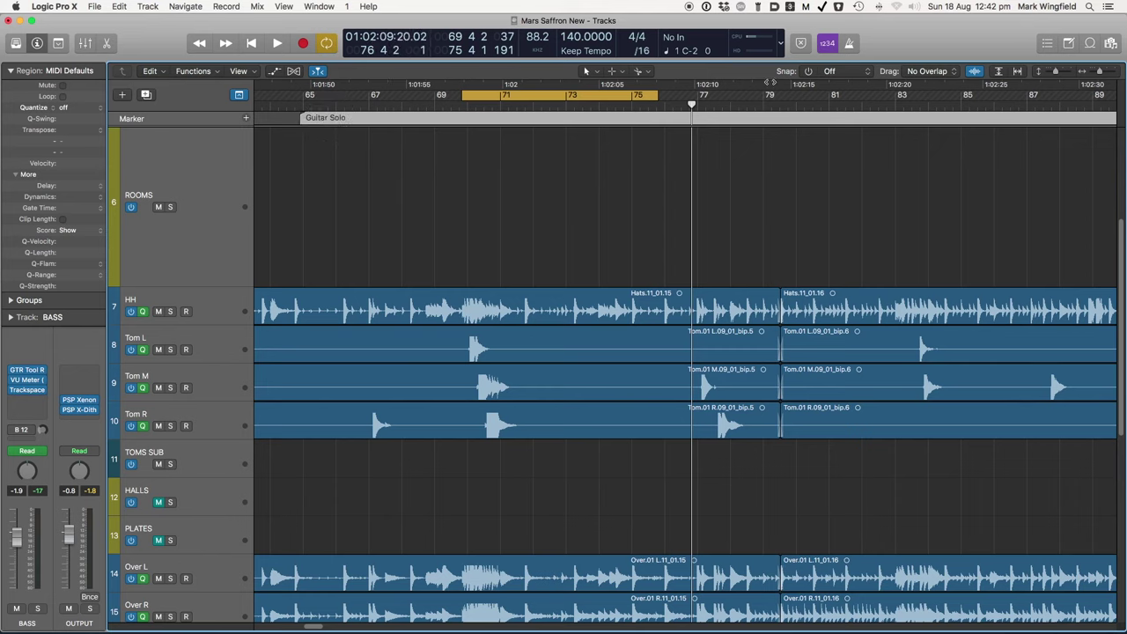